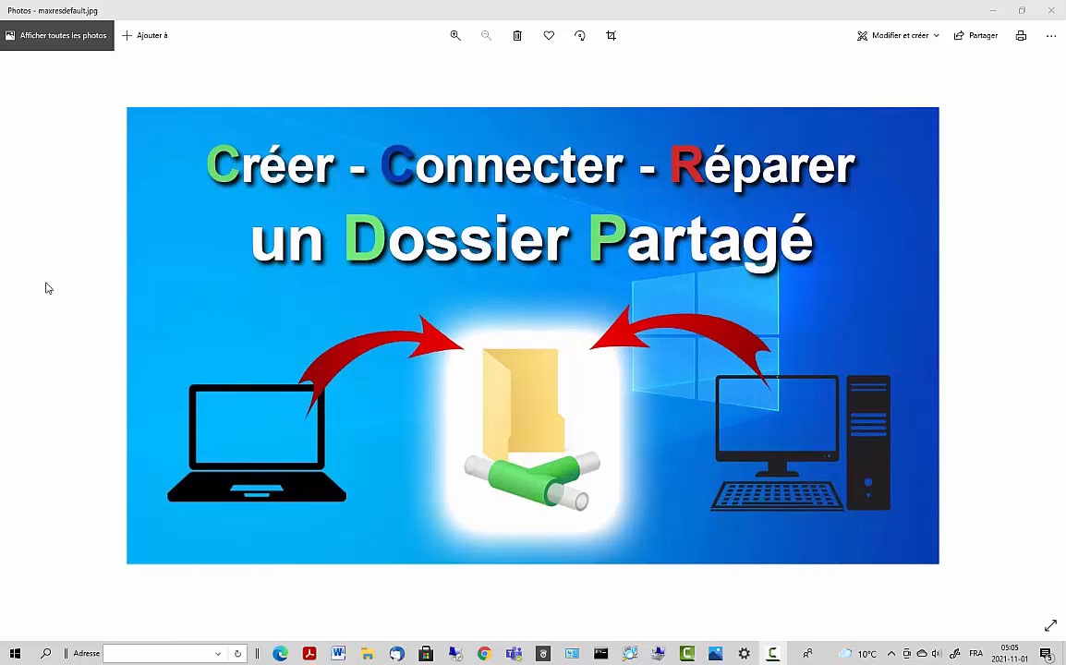
- Minimize the Photos title image and Camtasia Studio, leaving the Windows desktop clear
click(994, 11)
click(994, 10)
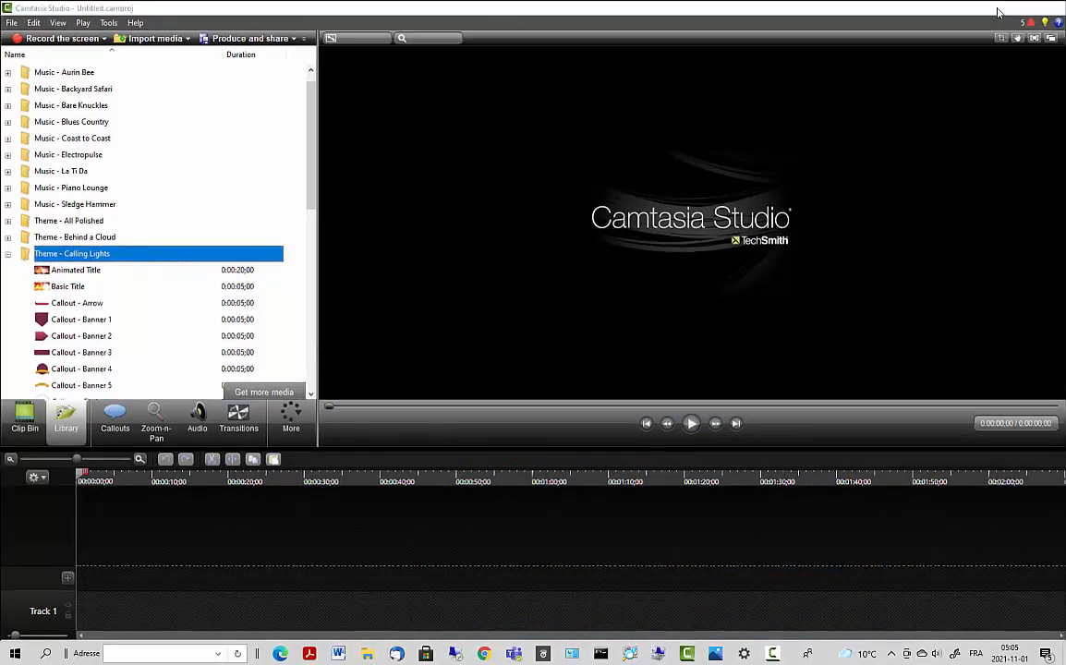
click(773, 653)
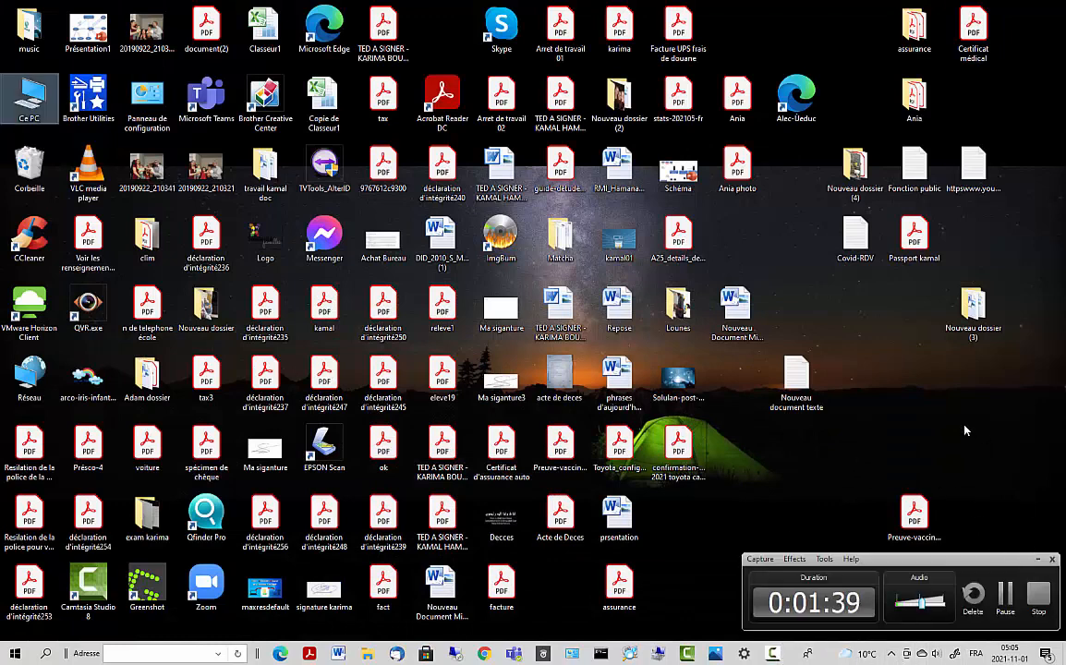
click(846, 443)
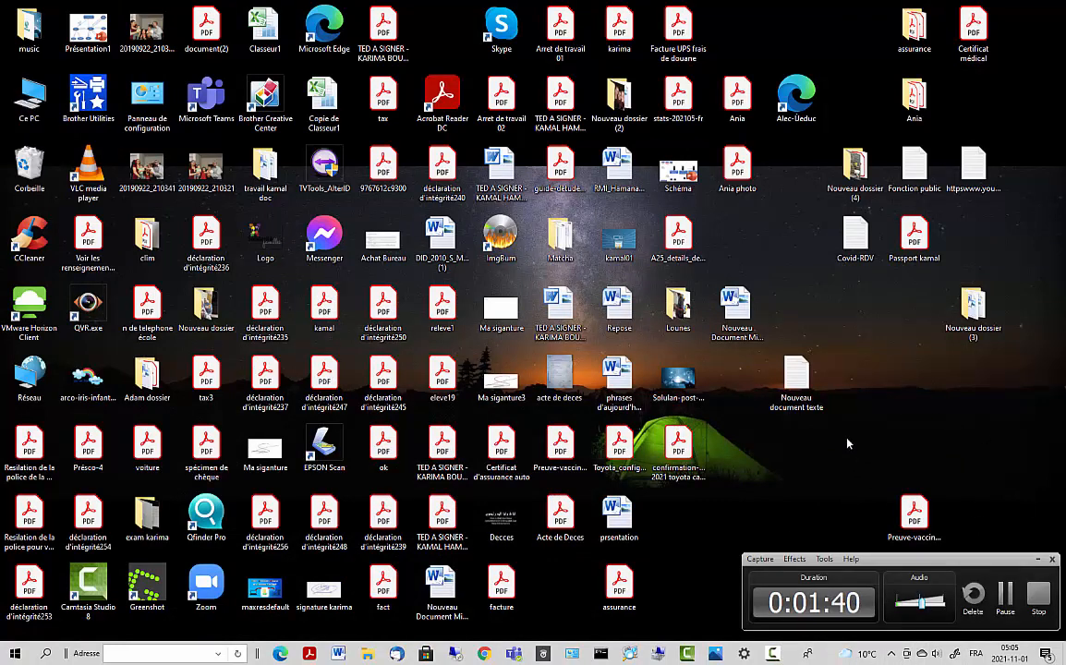
- Tuck away the recorder controls and open network & Internet settings from the tray network icon
click(891, 655)
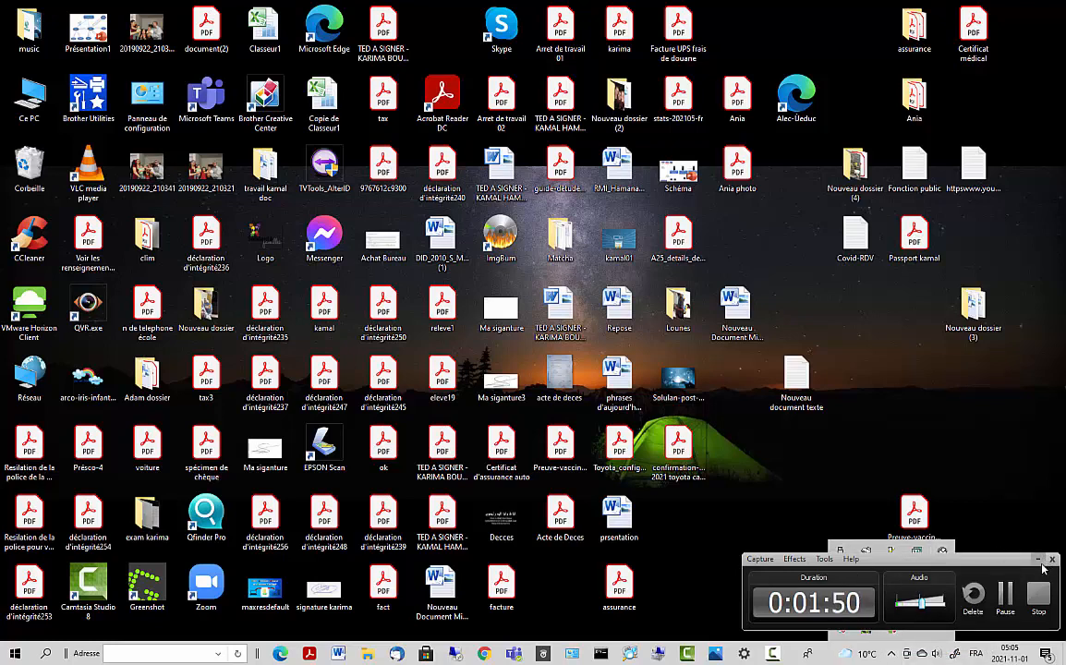
click(1037, 559)
click(892, 655)
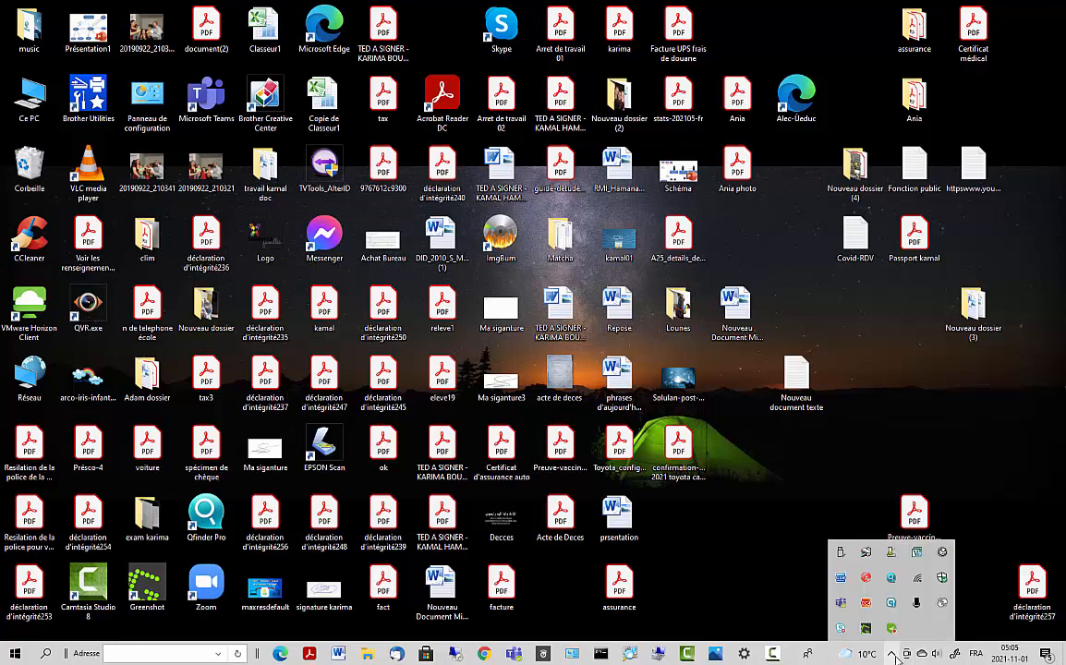
right_click(917, 584)
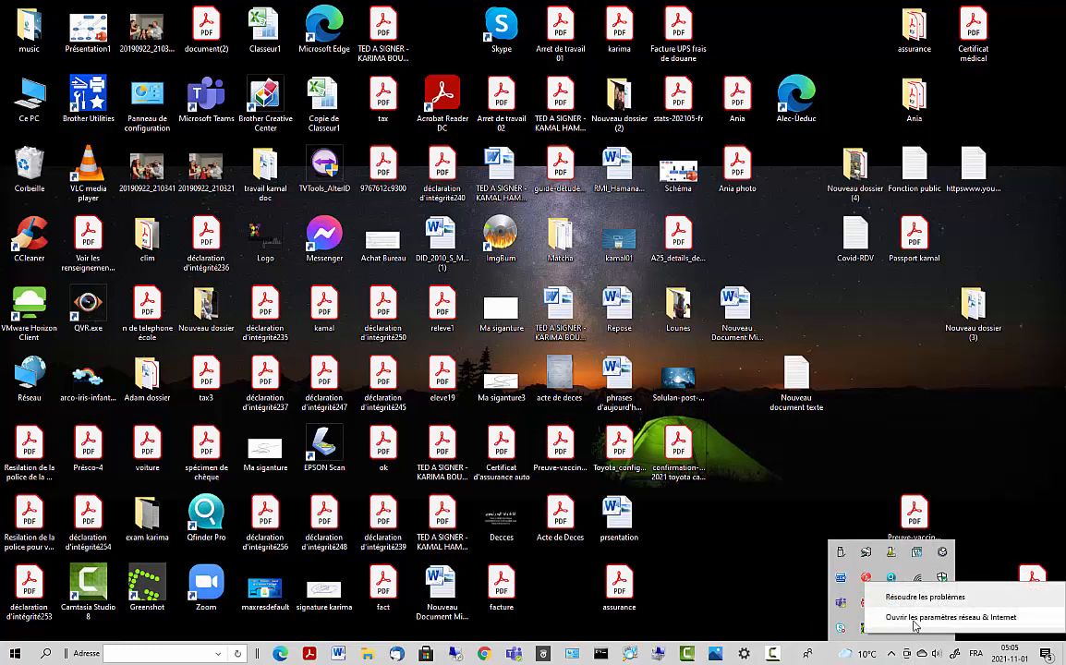
click(914, 624)
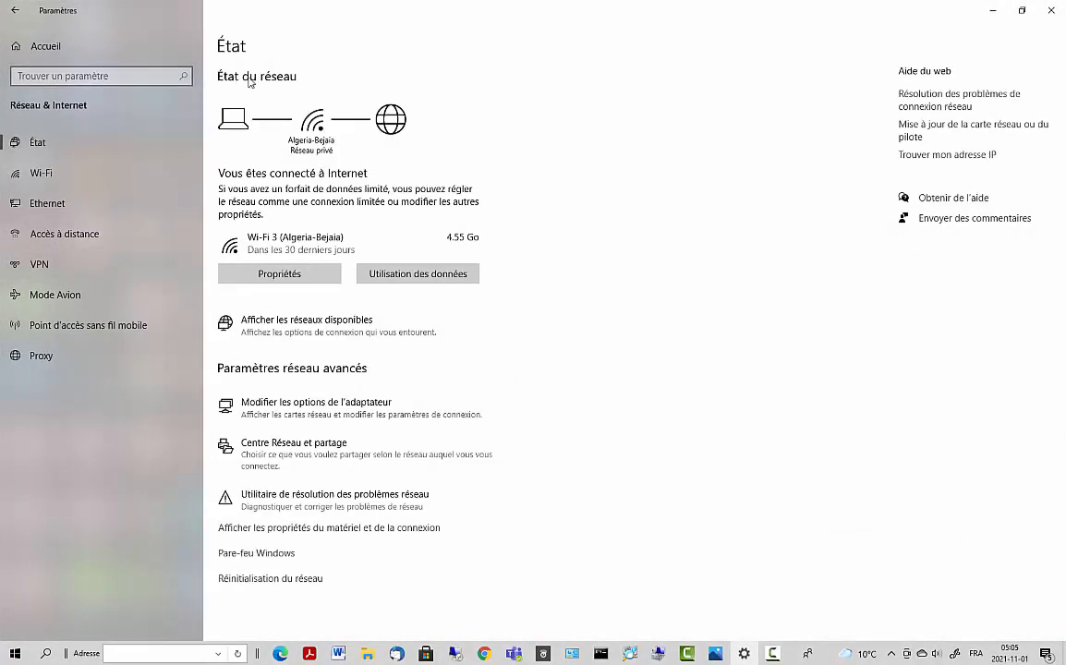
- Review the Algeria-Bejaia Wi-Fi properties showing the Privé profile, then close Settings
click(292, 275)
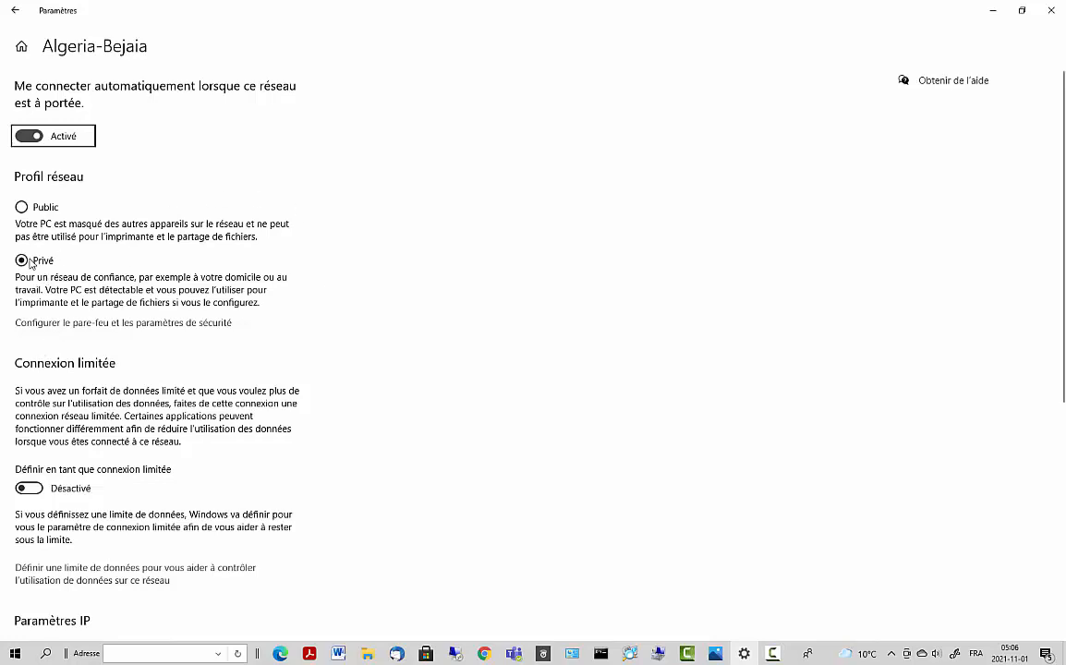
click(1050, 11)
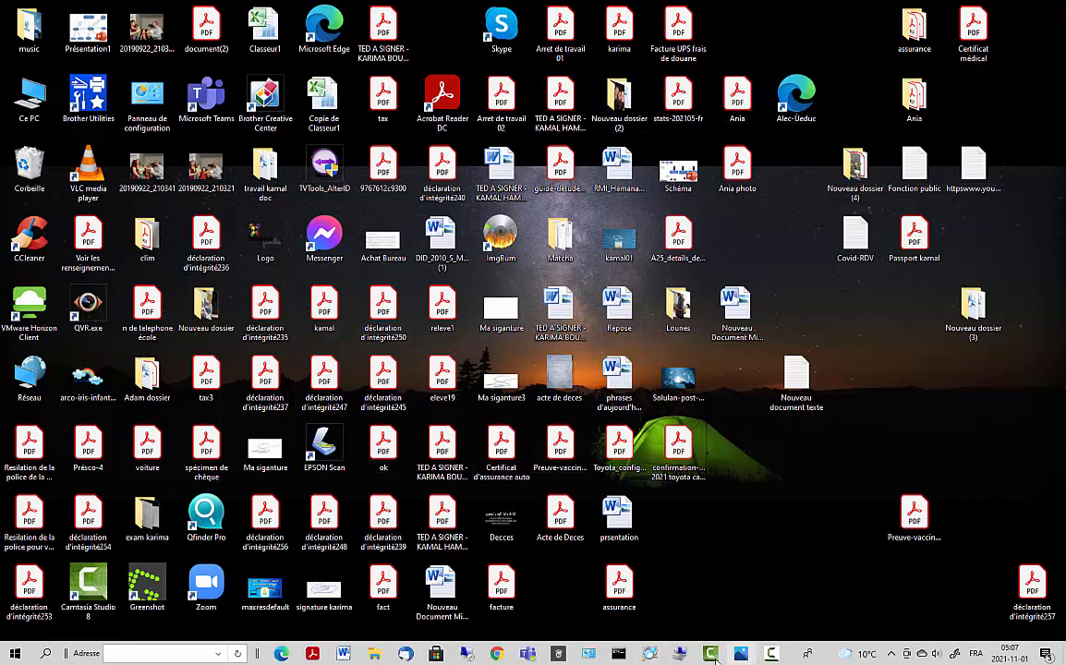
- Restore the maxresdefault.jpg shared-folder title image in Photos from the taskbar
mouse_move(589, 658)
click(741, 653)
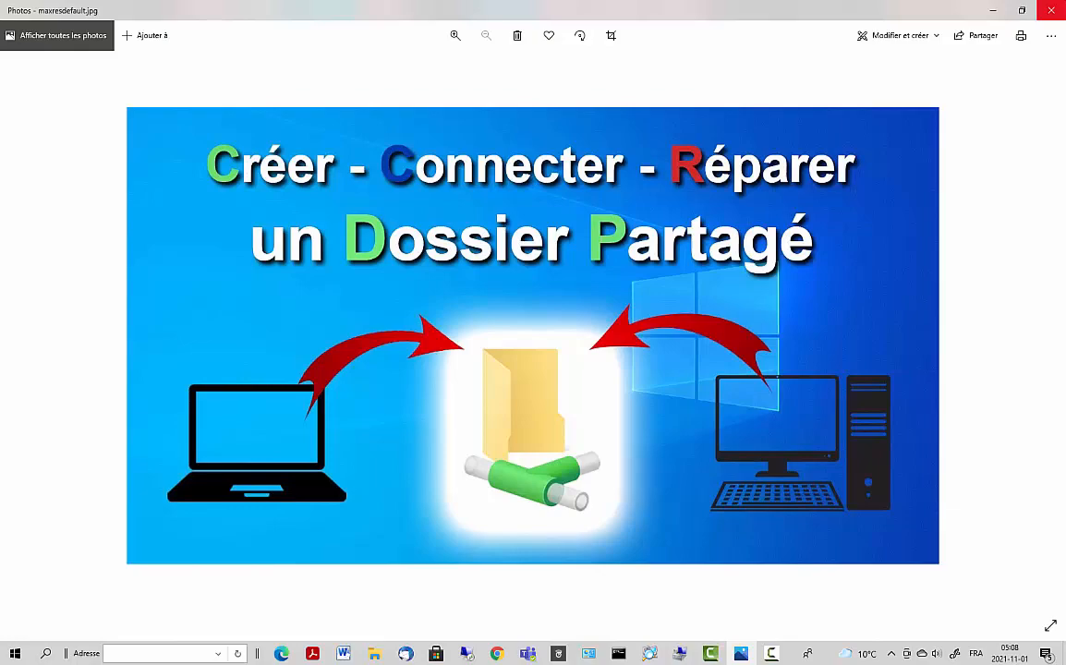
- Minimize the maxresdefault.jpg Photos window
click(991, 10)
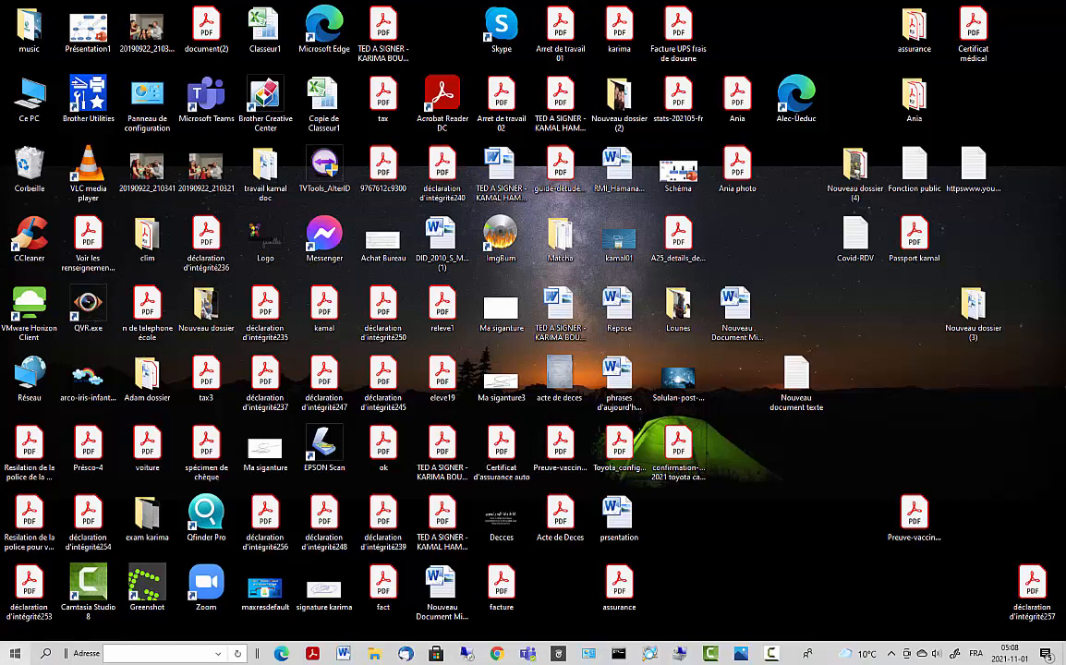
click(15, 659)
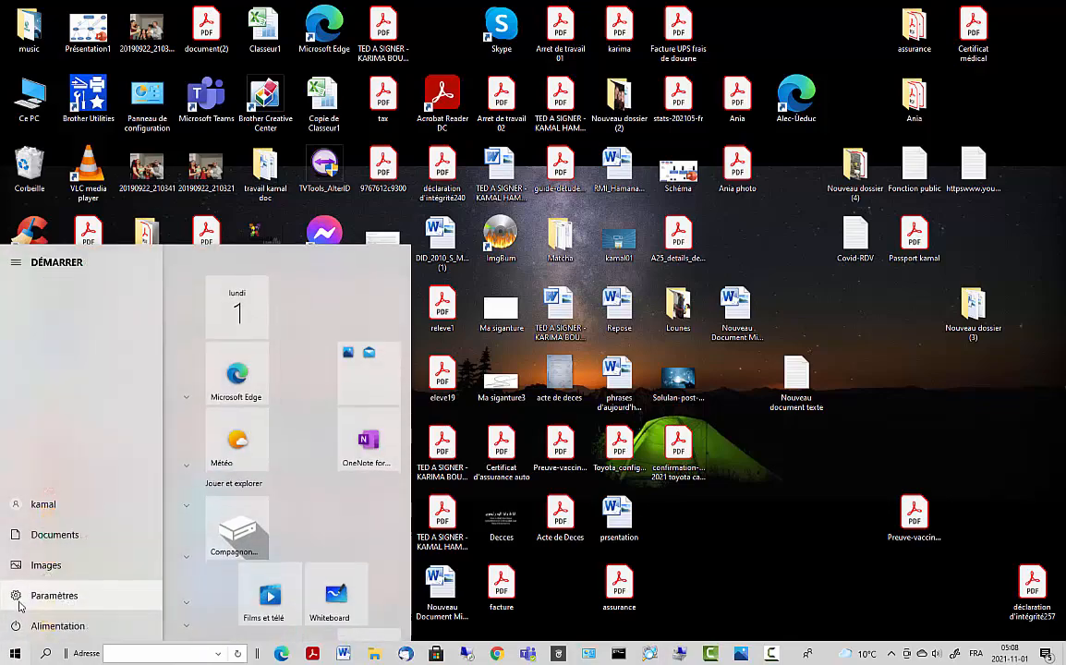
click(21, 598)
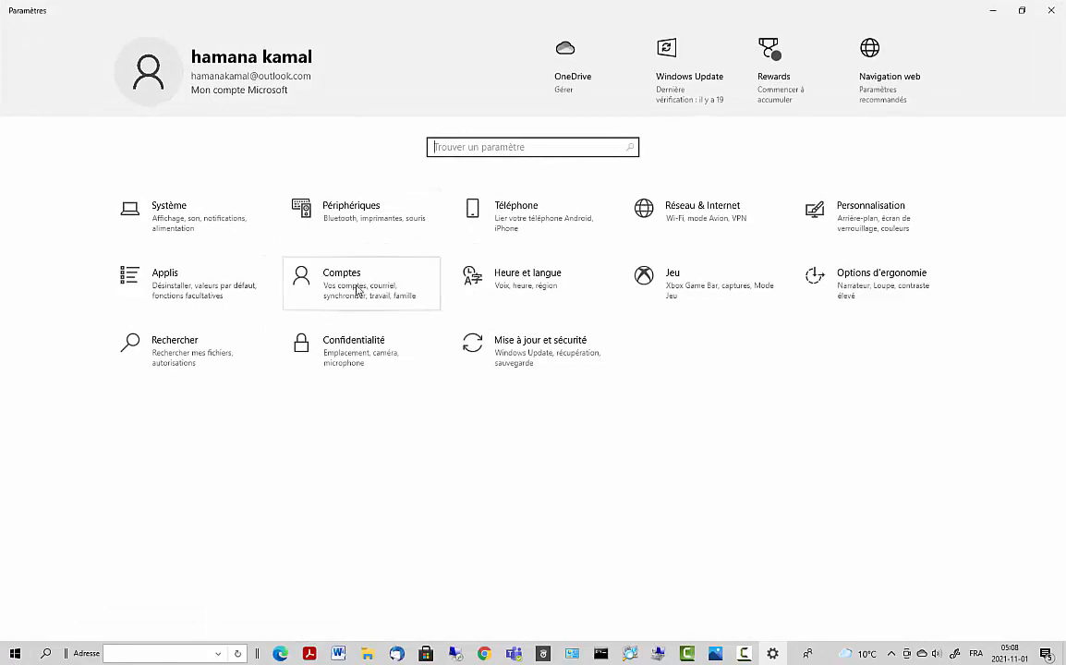
click(357, 290)
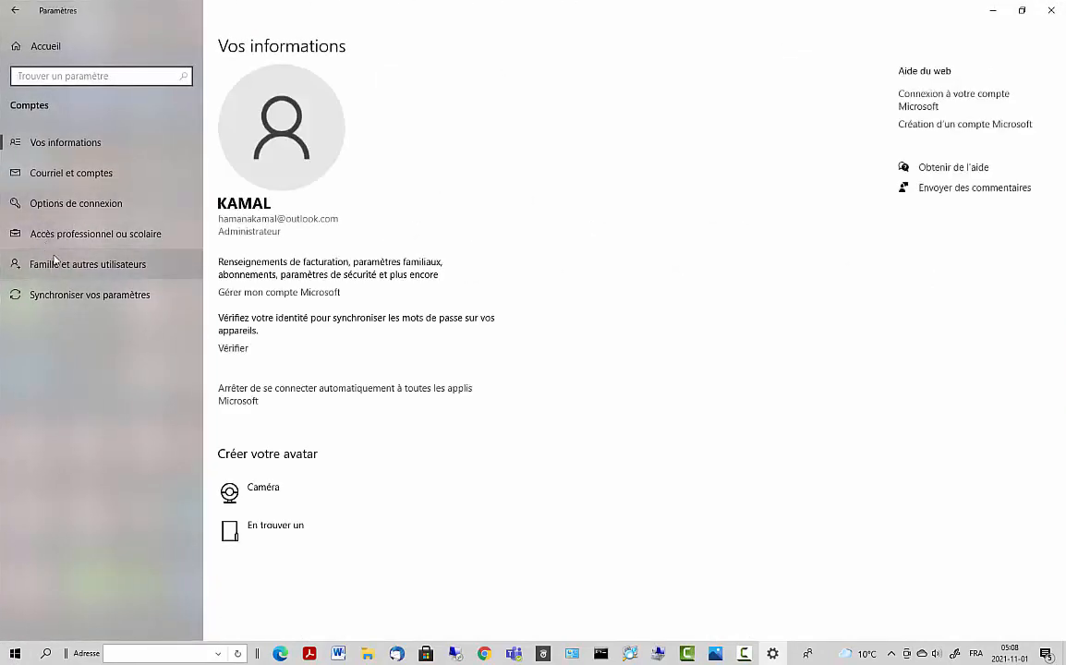
click(50, 209)
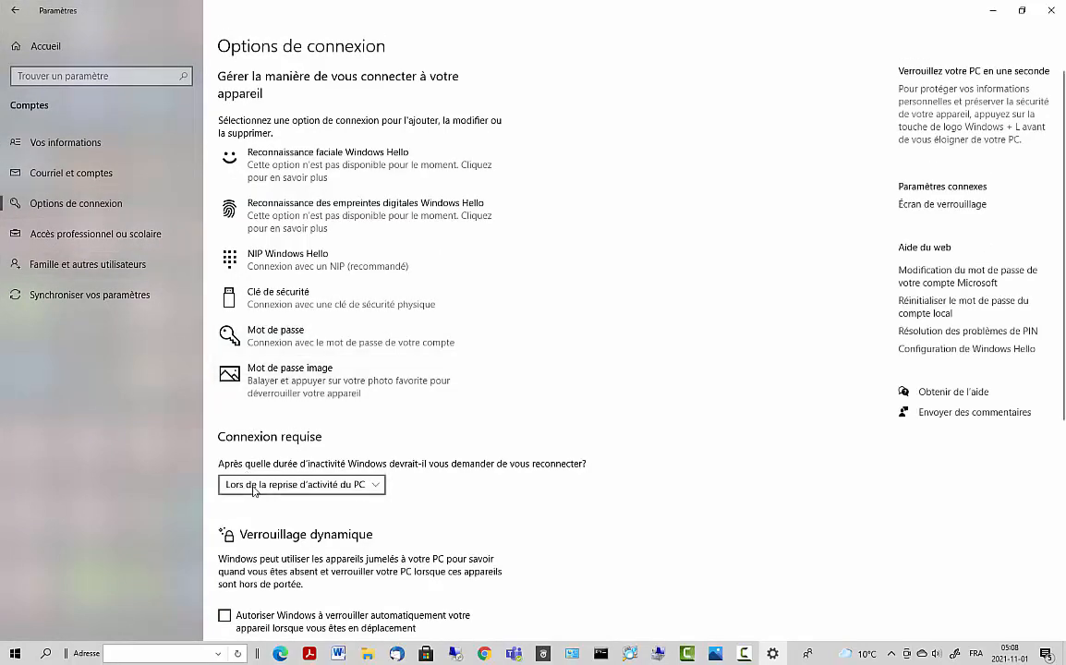
click(288, 338)
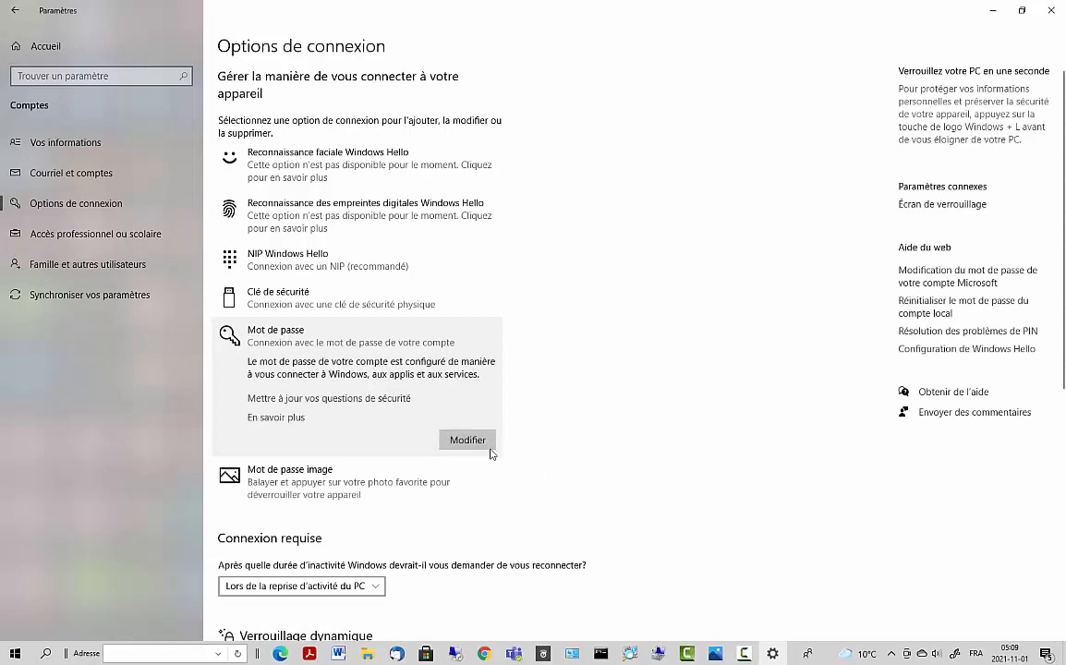
click(450, 441)
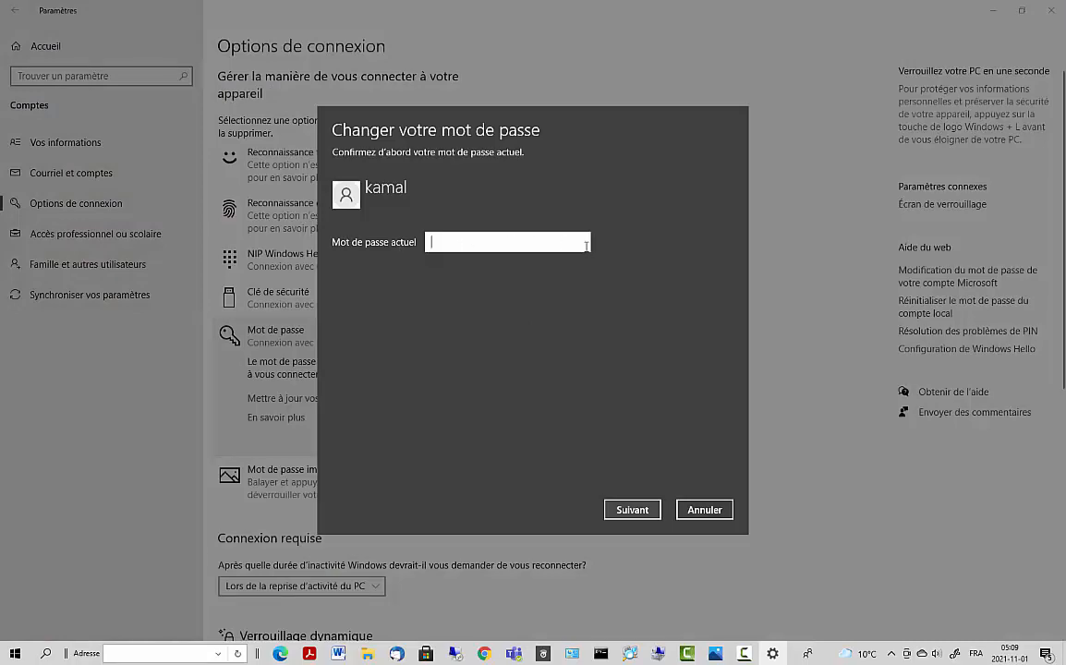
click(711, 511)
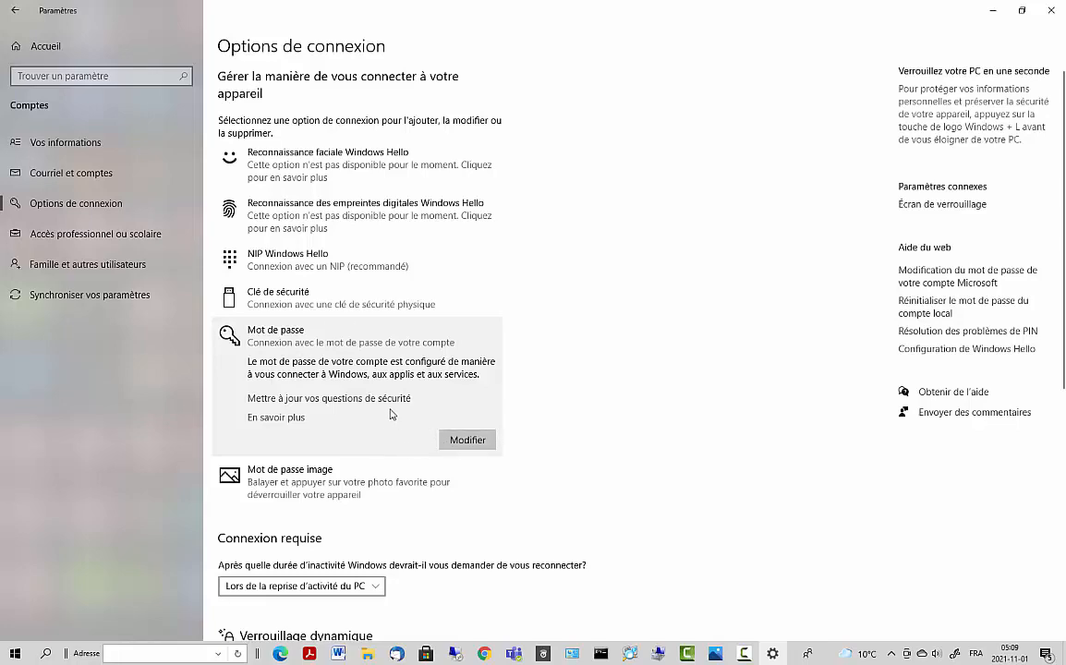
click(1055, 11)
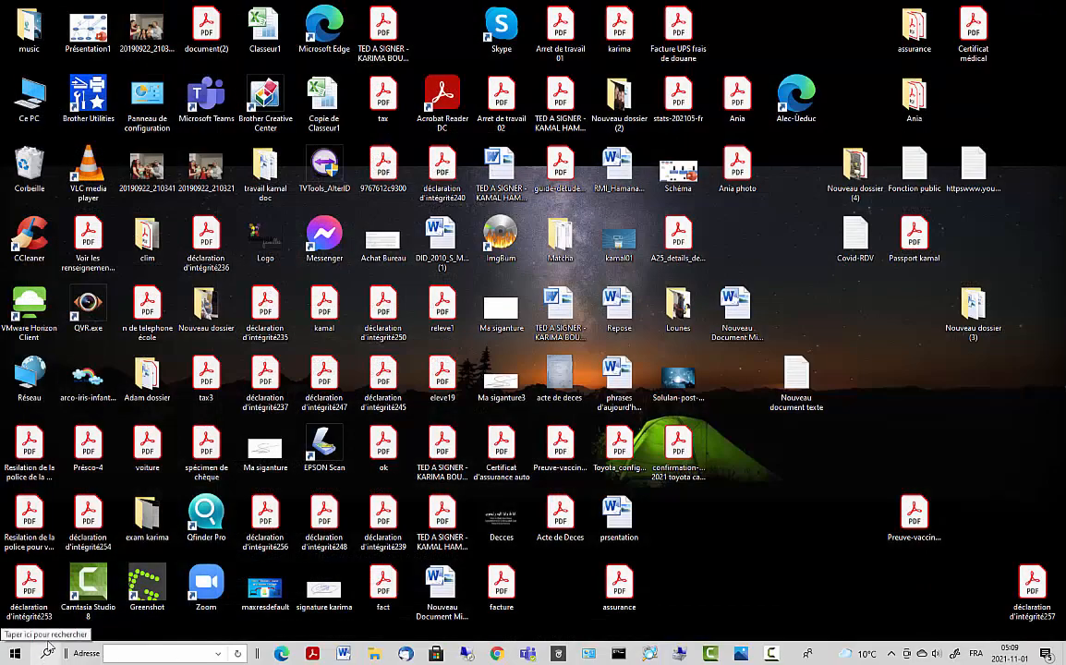
- Open the Comptes page in Settings from the Start menu, then minimize Settings
key(super)
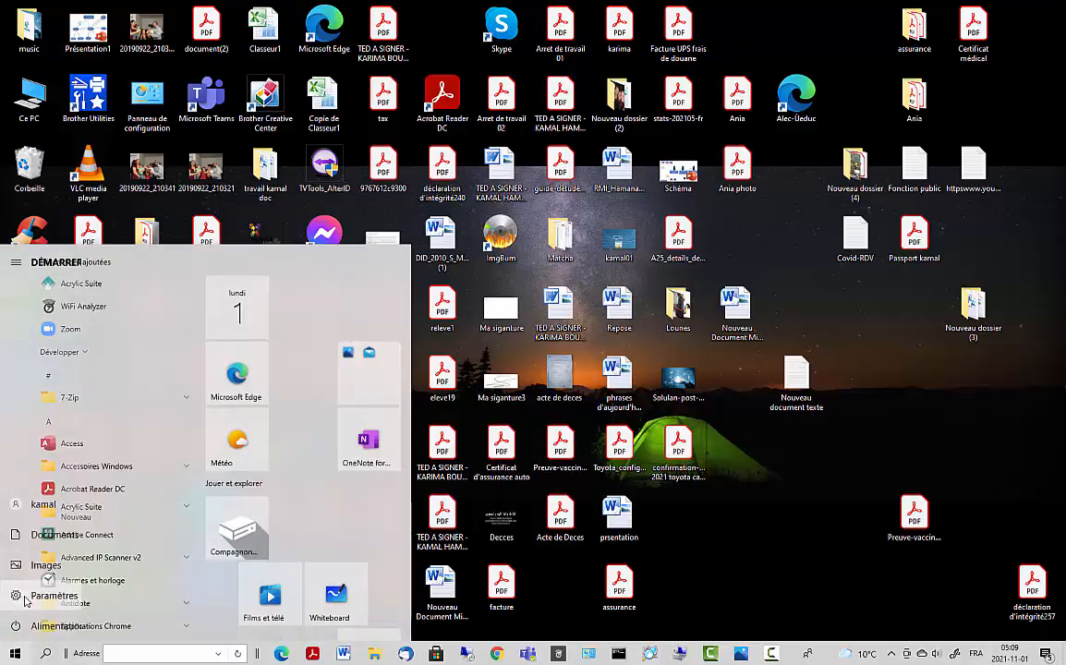
click(37, 595)
click(346, 284)
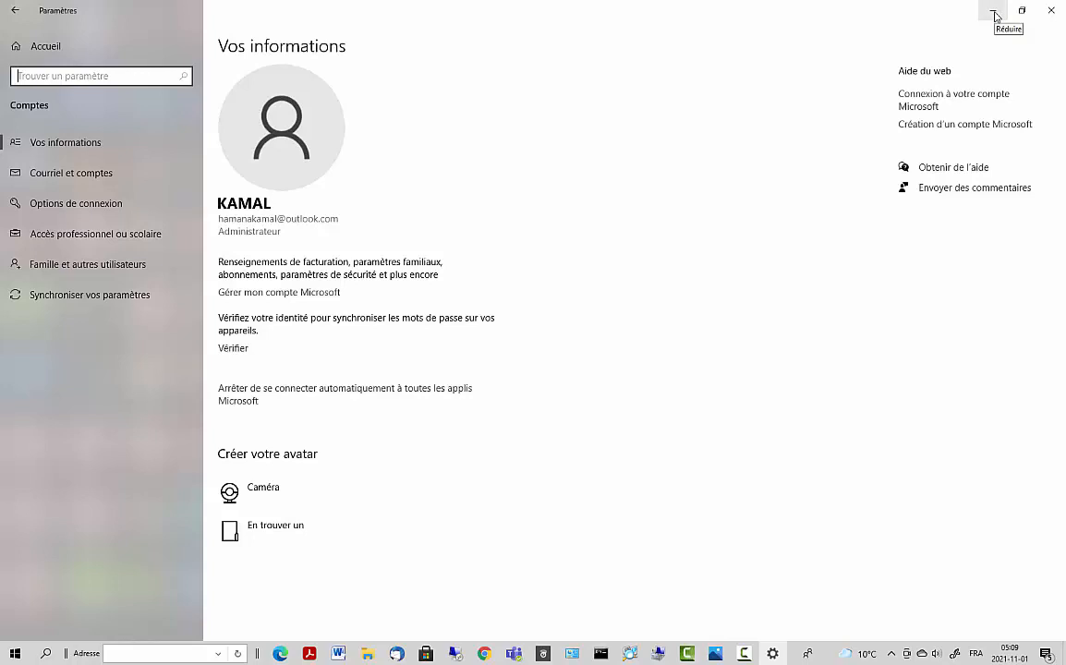
click(994, 13)
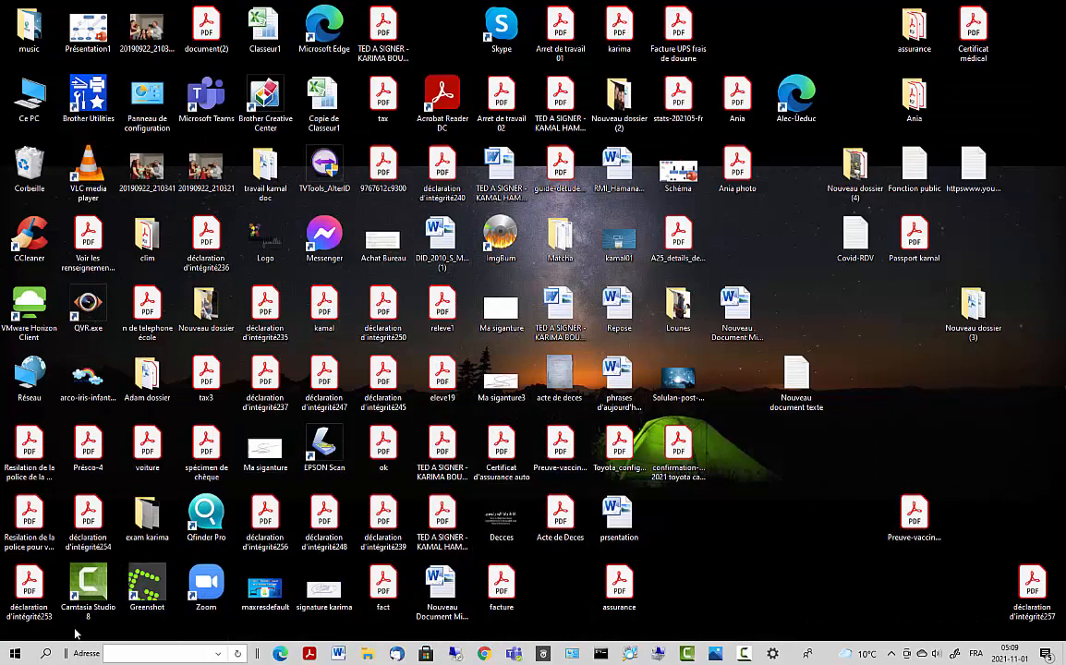
- Search for 'pc', open Ce PC in File Explorer, then close it
click(16, 657)
click(15, 657)
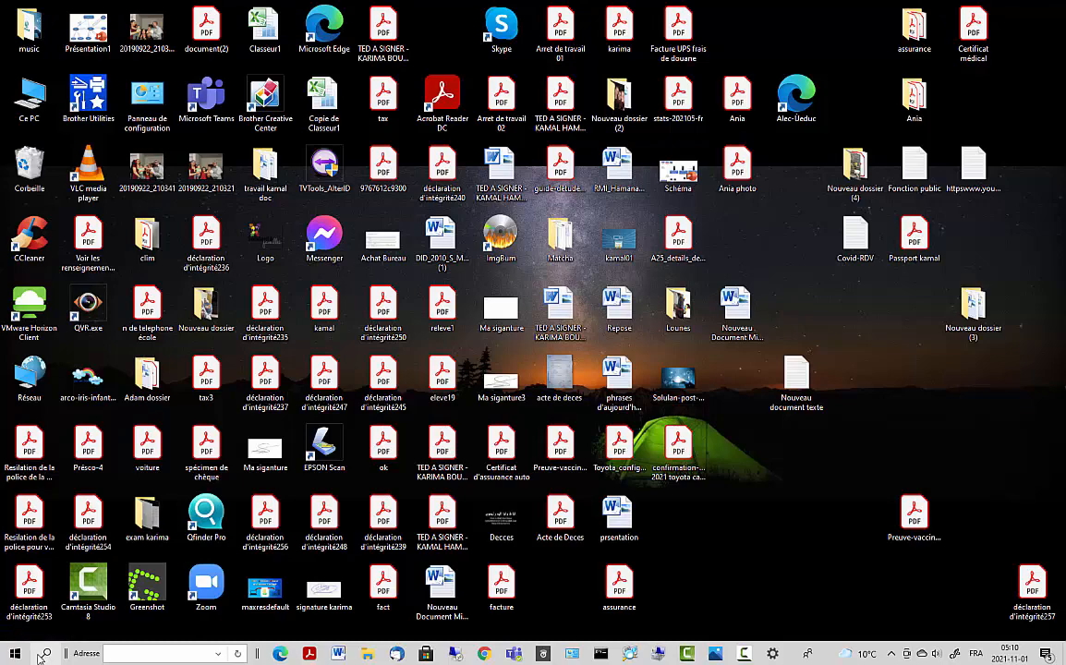
click(40, 657)
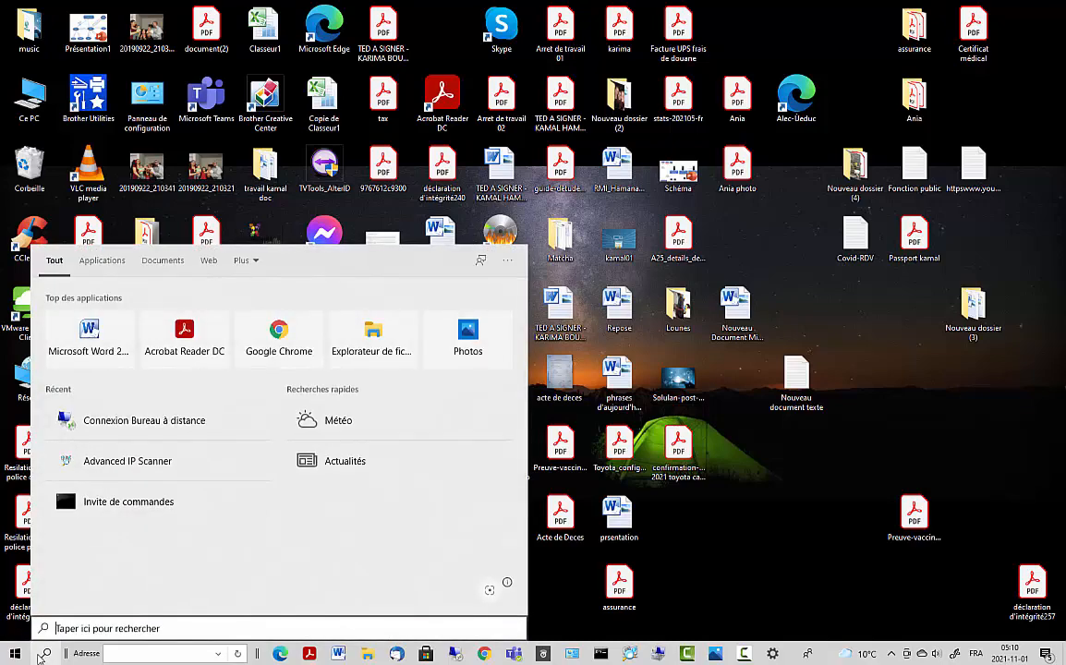
text(pc)
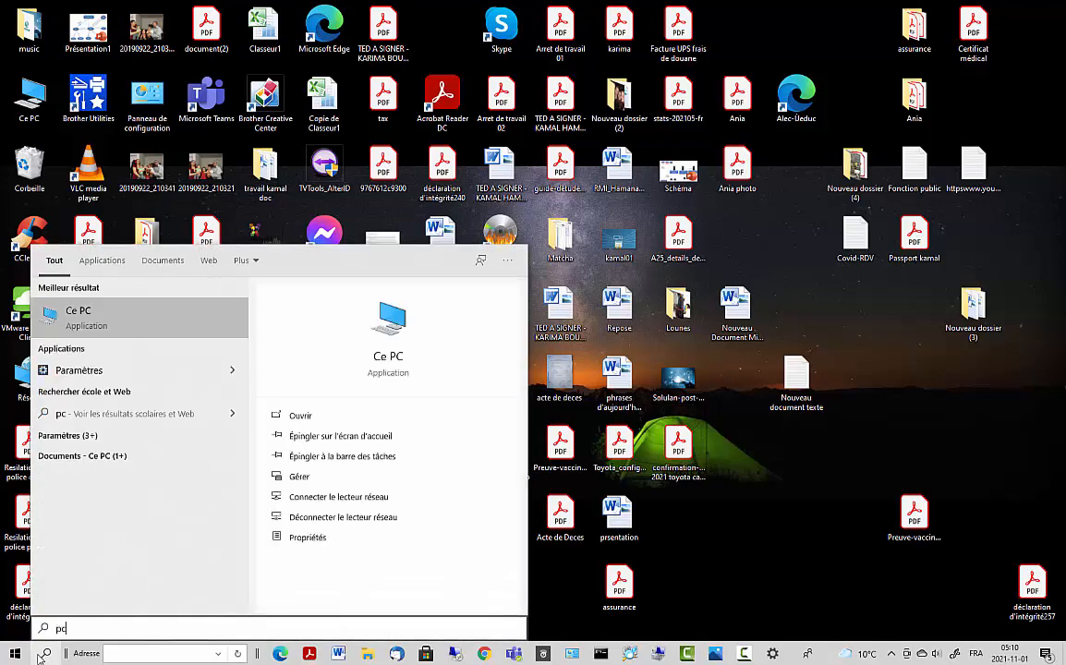
click(137, 319)
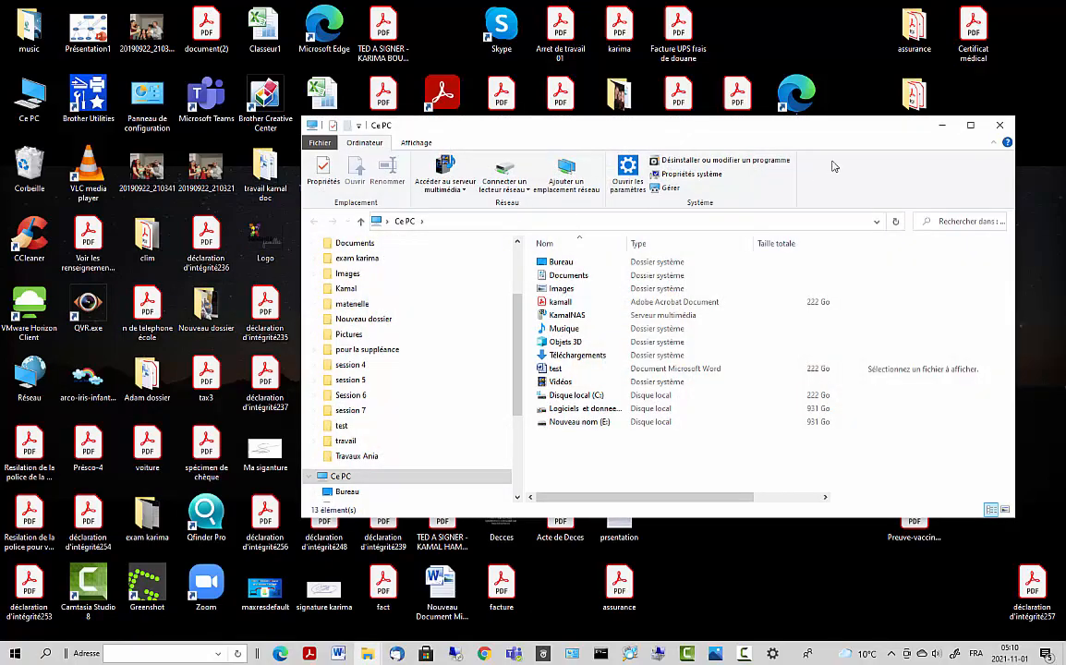
click(907, 112)
- Search 'pc' again and choose Gérer on the Ce PC result to launch Computer Management
click(44, 653)
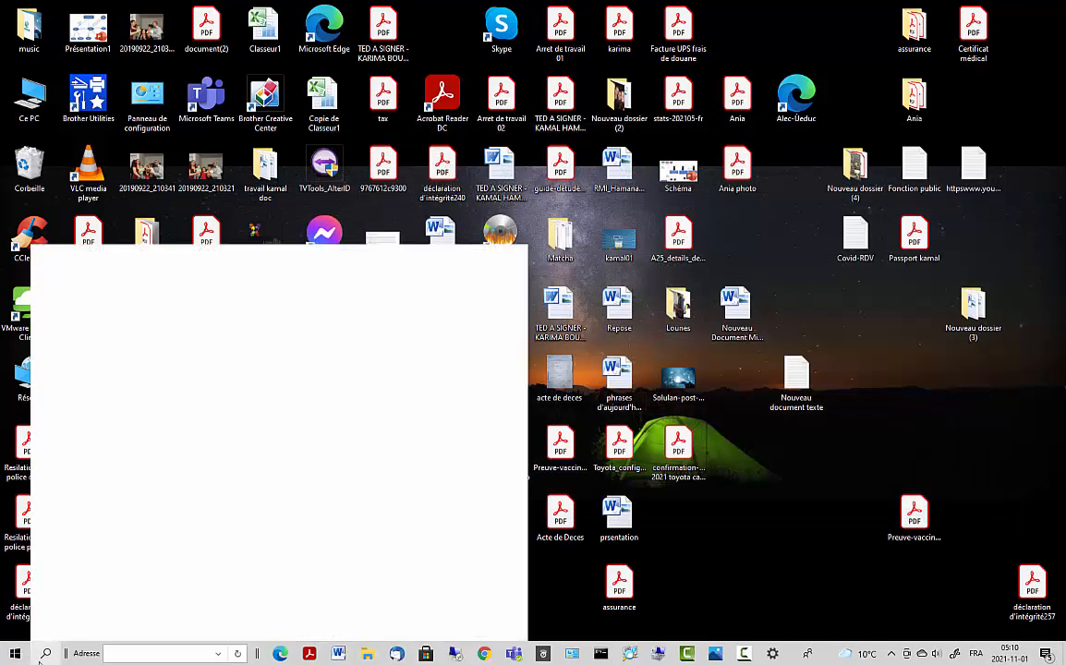
text(cp)
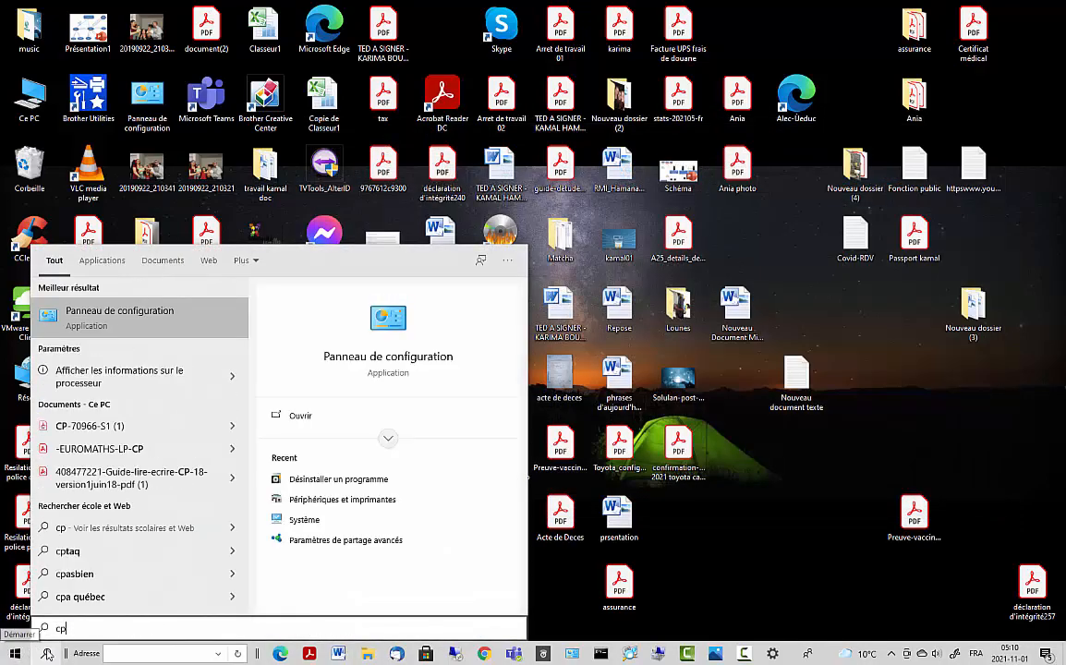
key(BackSpace)
key(BackSpace)
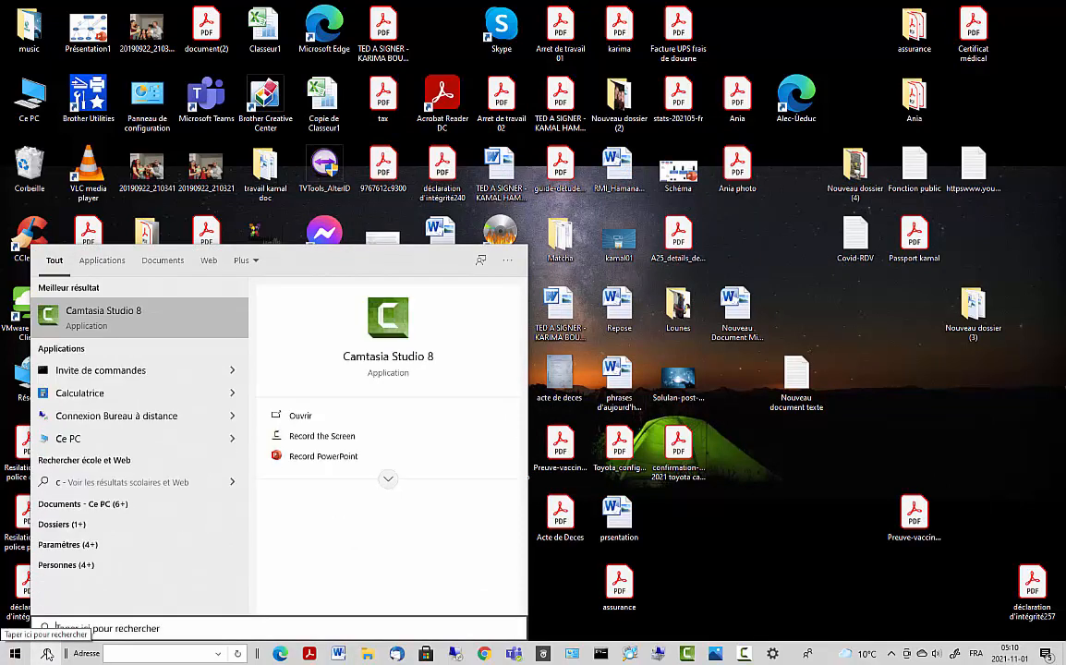
text(pc)
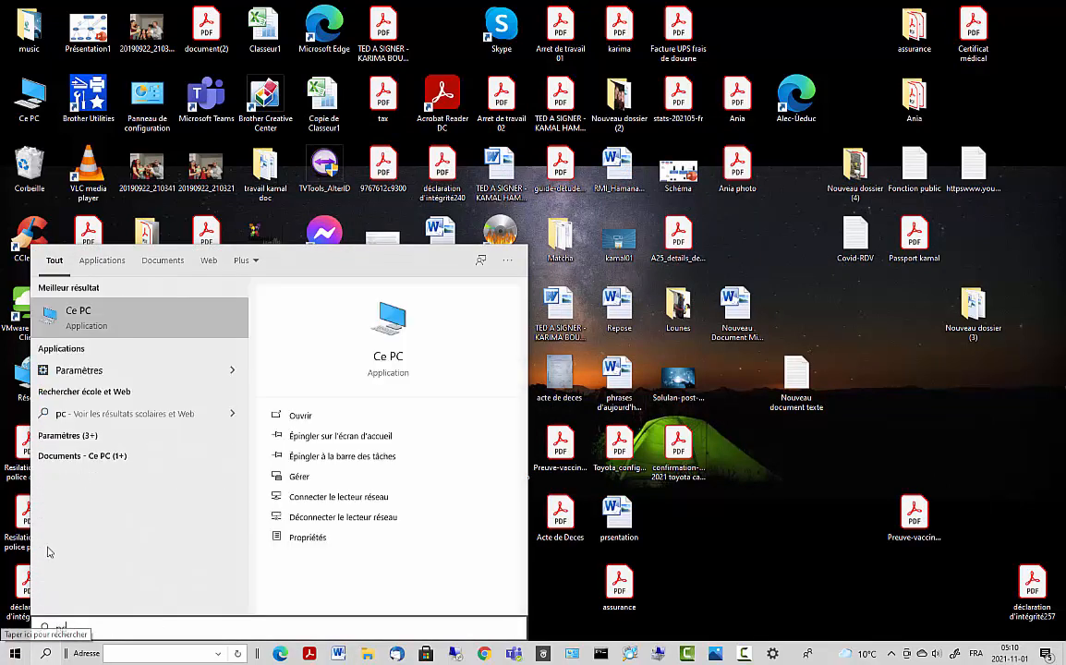
right_click(126, 323)
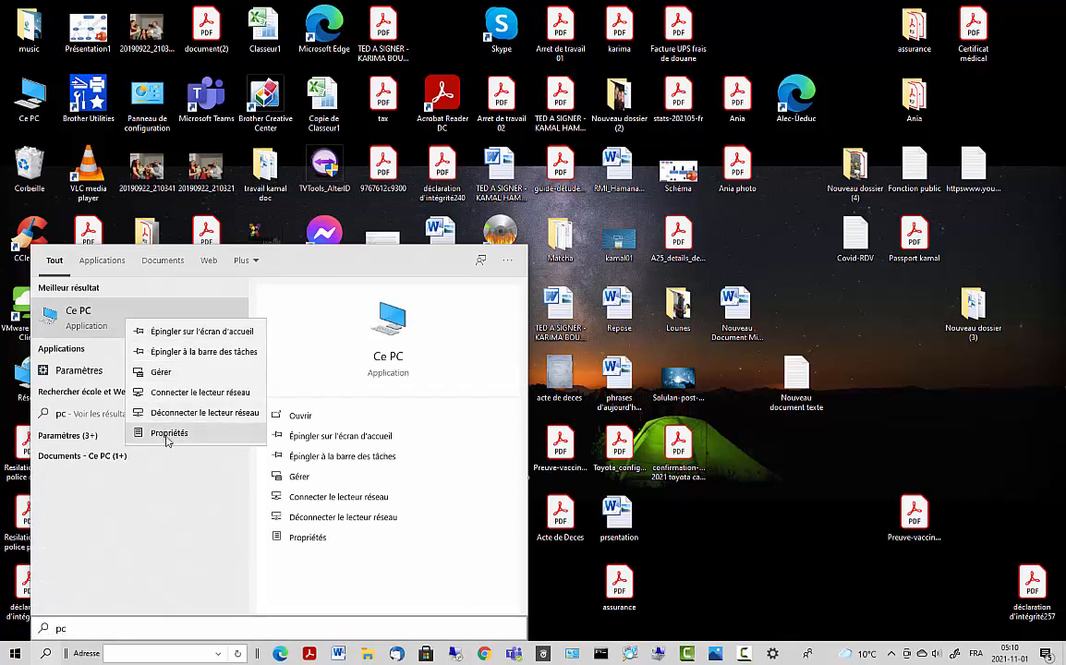
click(161, 373)
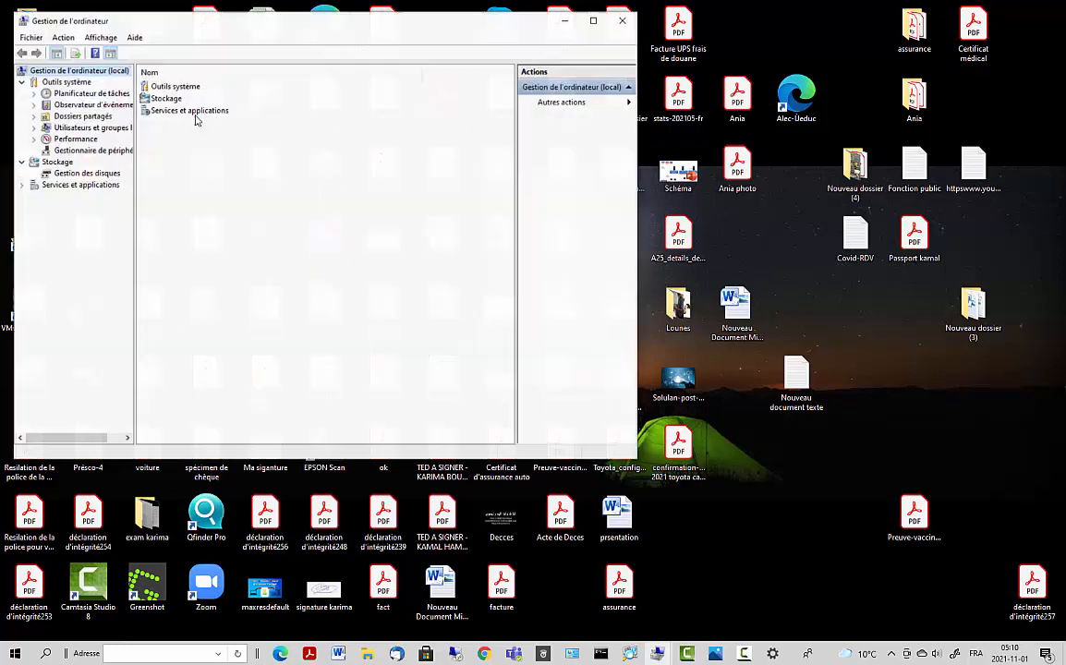
- Expand Utilisateurs et groupes locaux > Utilisateurs and open the Nouvel utilisateur form
click(34, 128)
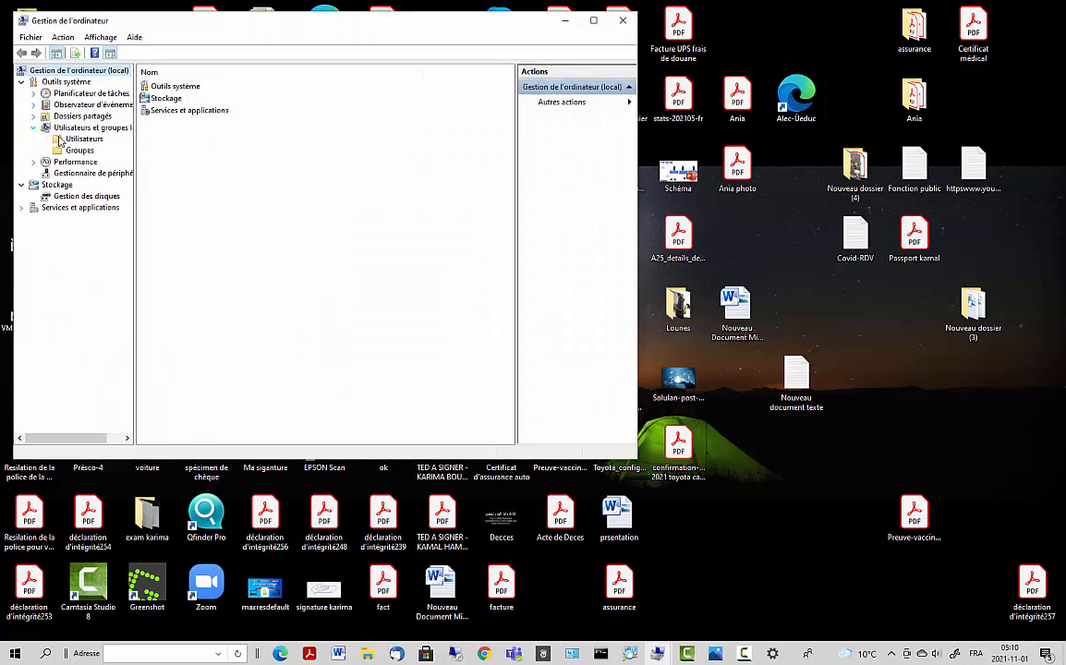
click(84, 138)
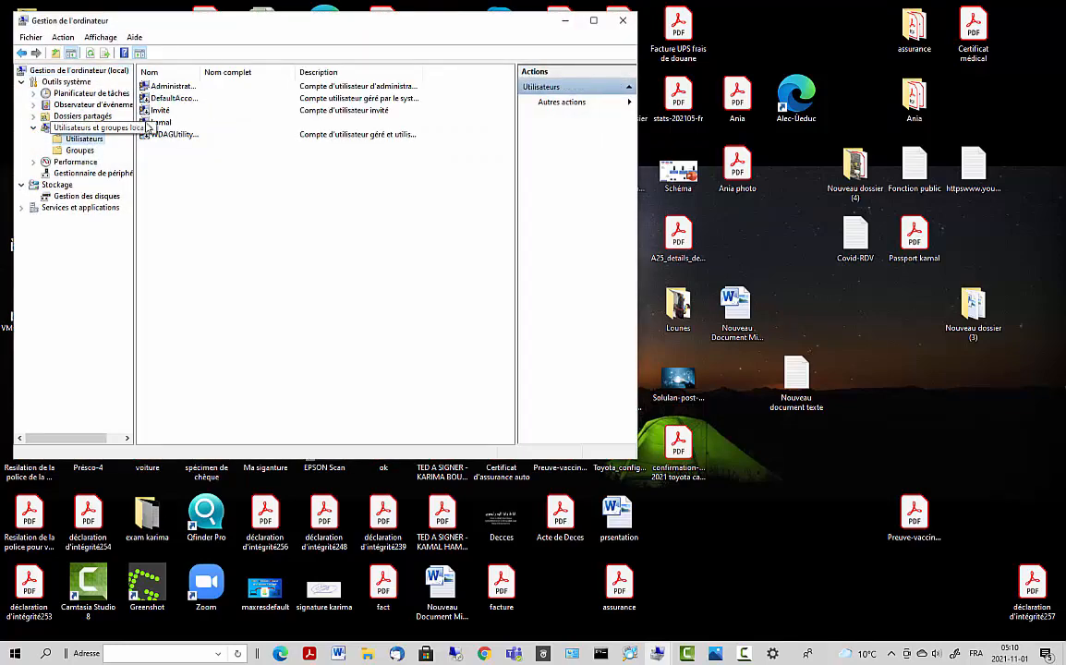
right_click(176, 190)
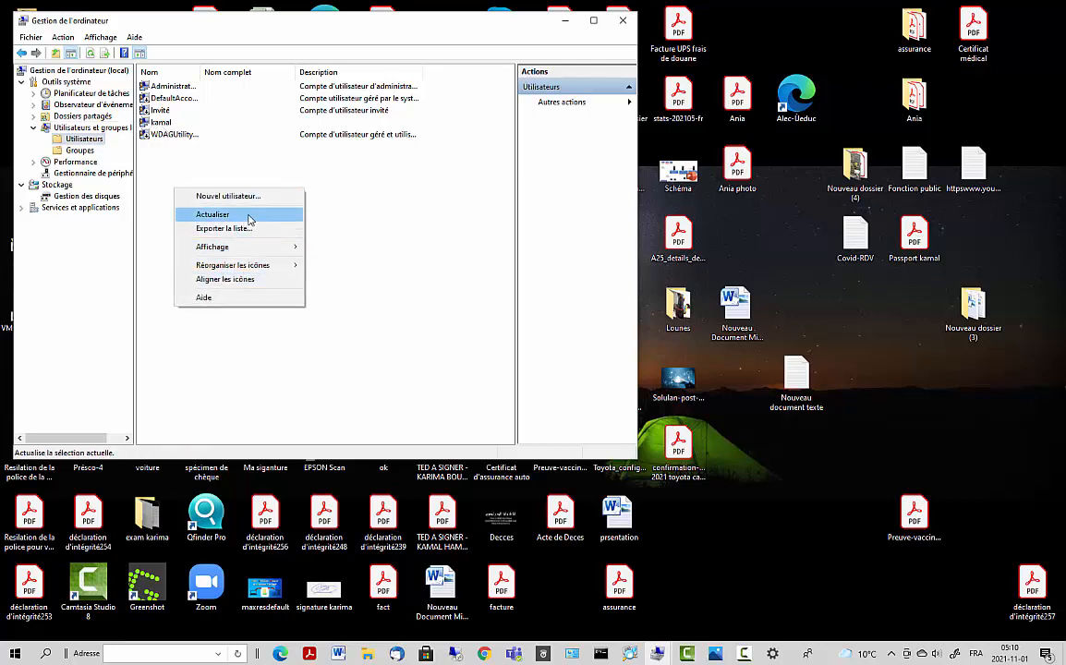
click(251, 200)
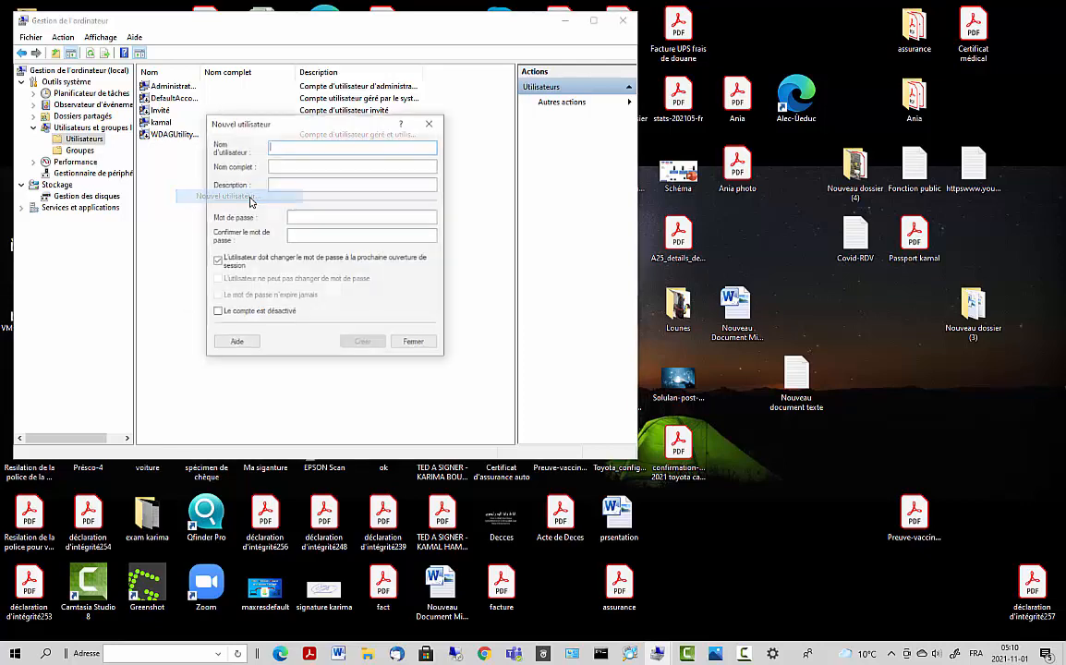
- Try the password options, close the form without creating a user, and open an existing account's properties
click(217, 263)
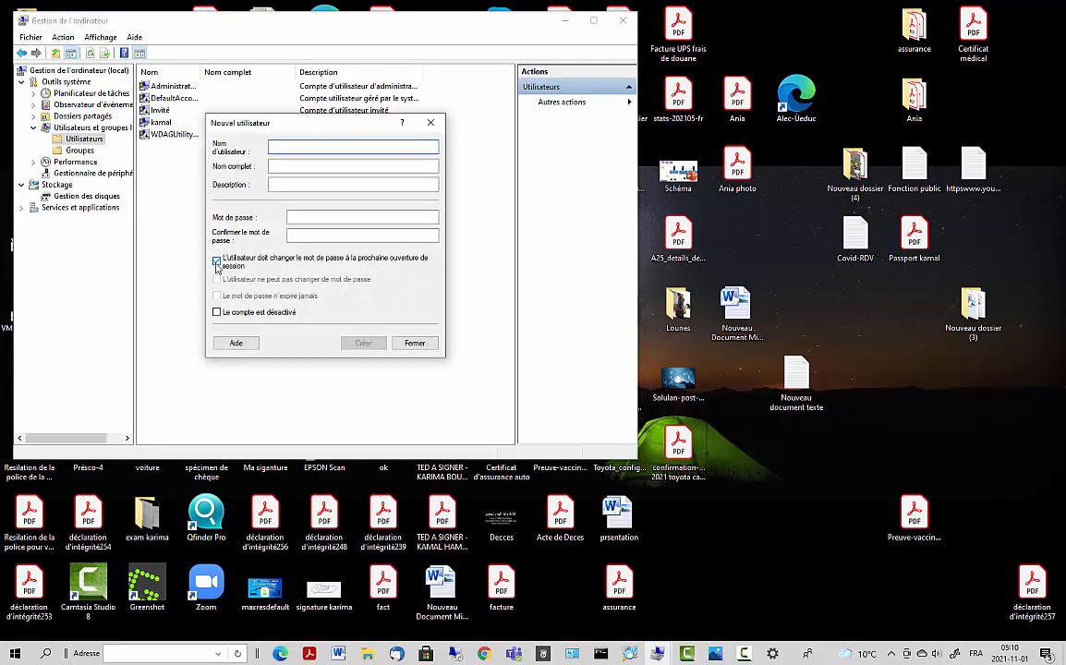
click(218, 281)
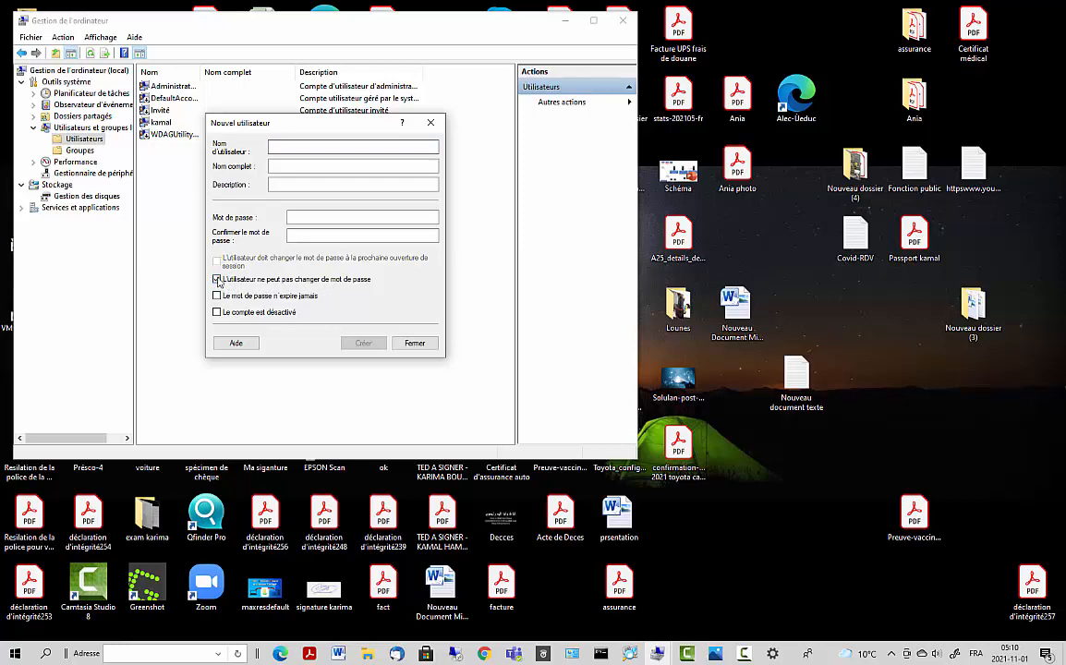
click(215, 279)
click(217, 296)
click(286, 166)
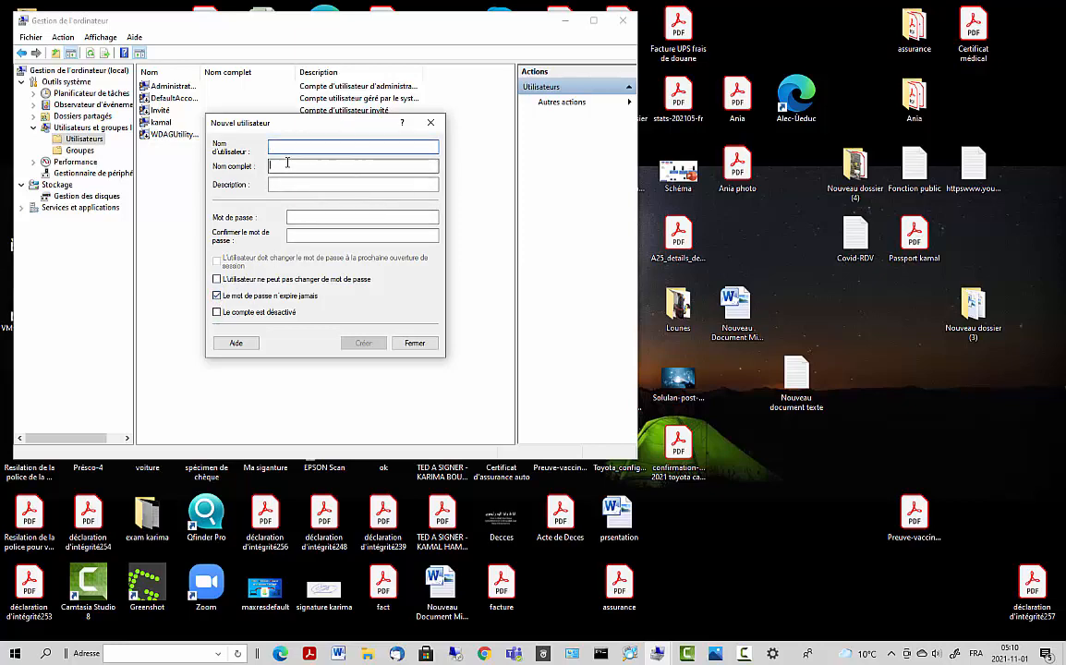
click(299, 235)
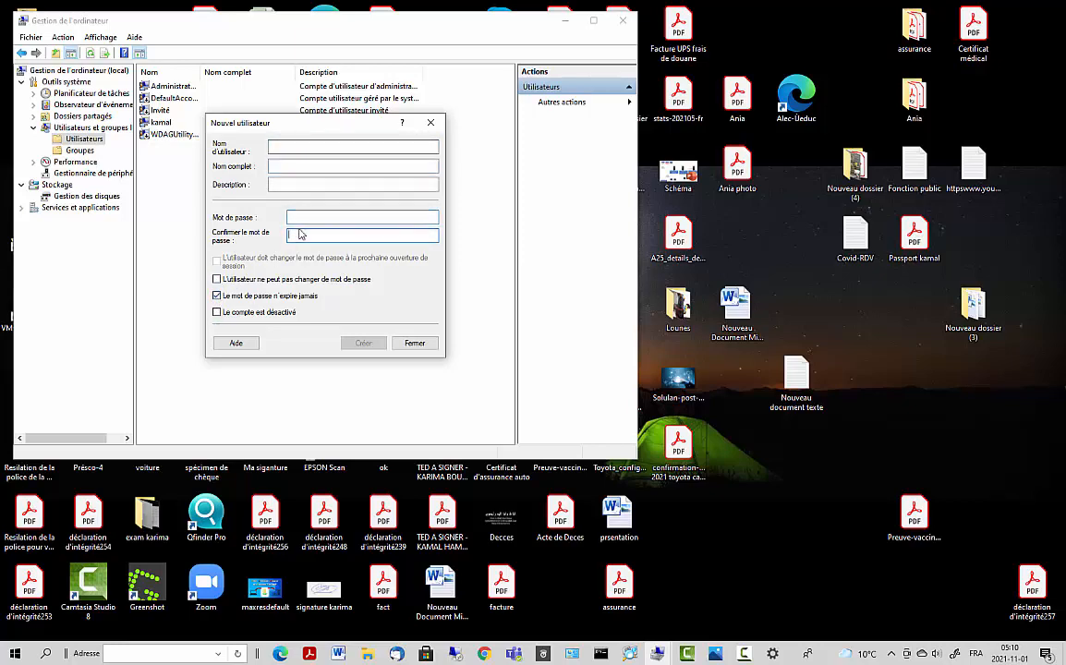
click(414, 344)
double_click(165, 123)
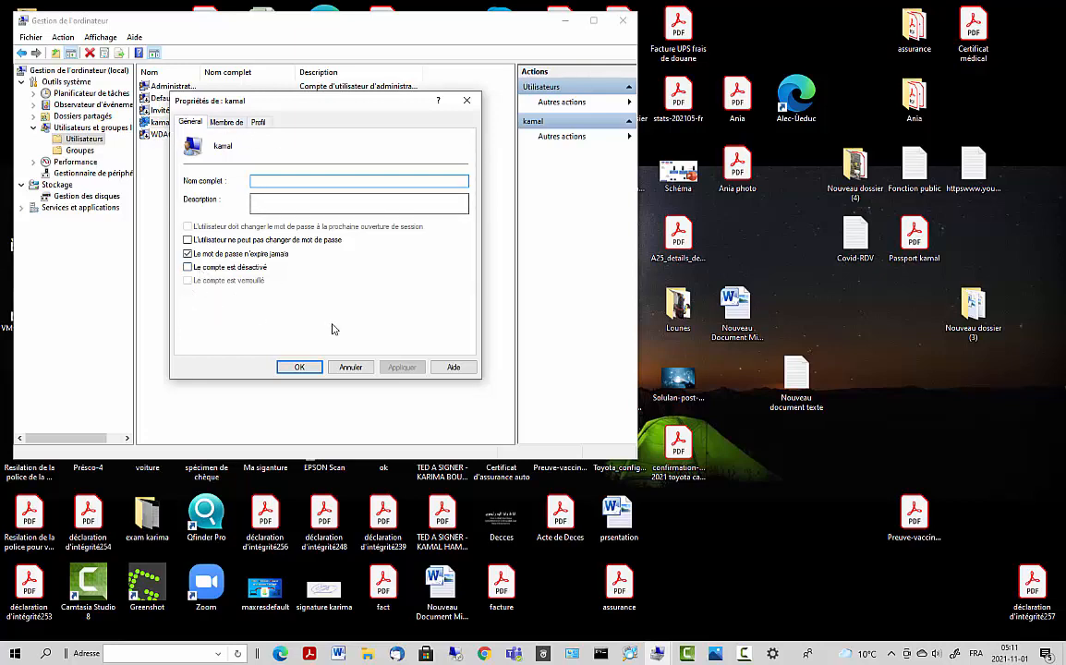
- Cancel the account's Propriétés dialog unchanged and minimize Gestion de l'ordinateur
click(350, 368)
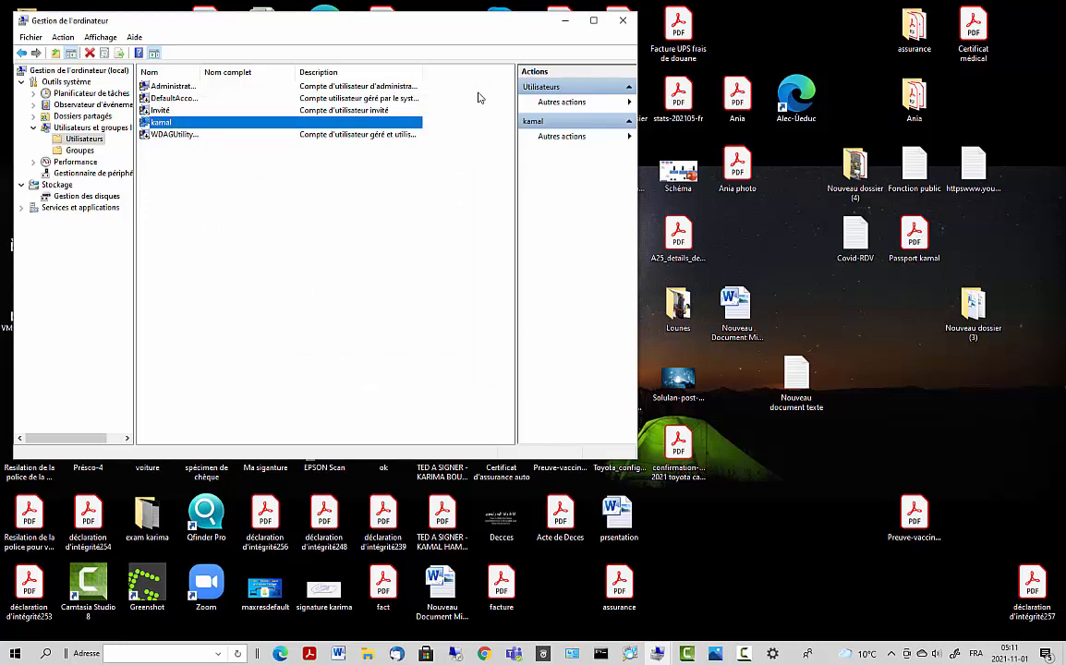
click(564, 20)
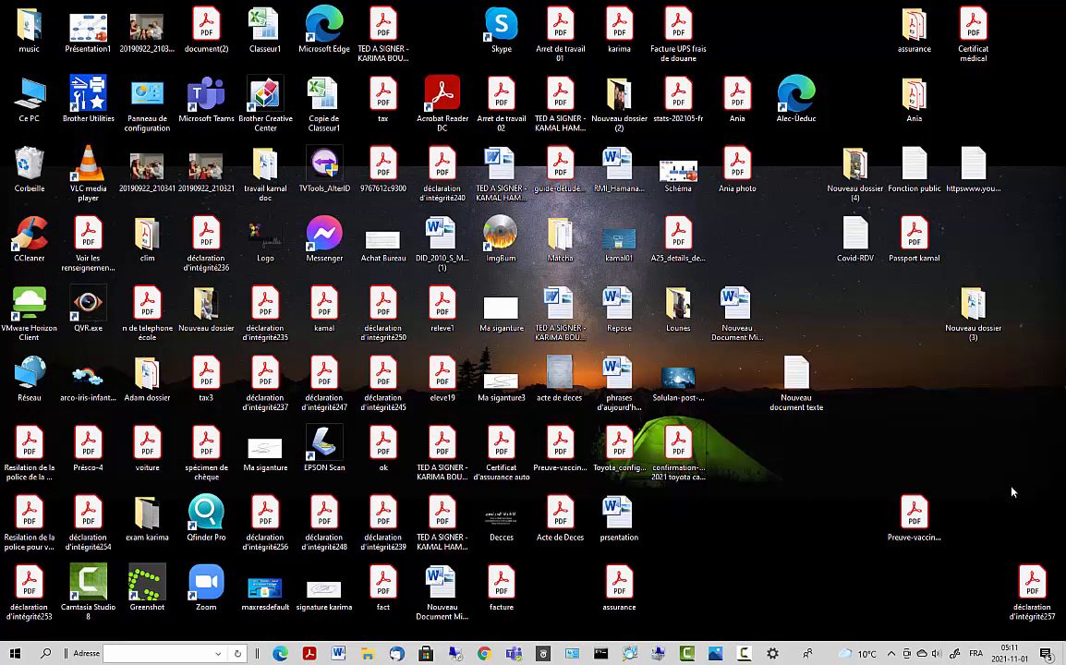
- Bring Advanced IP Scanner with the 192.168.2.1-254 scan results back to the front
click(892, 656)
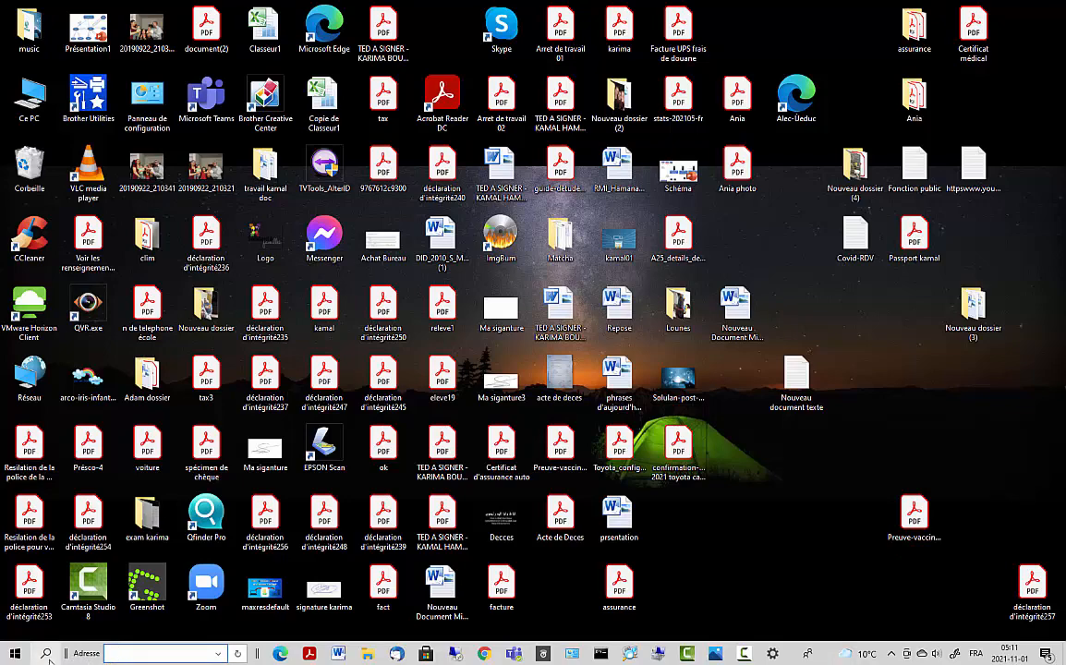
click(45, 653)
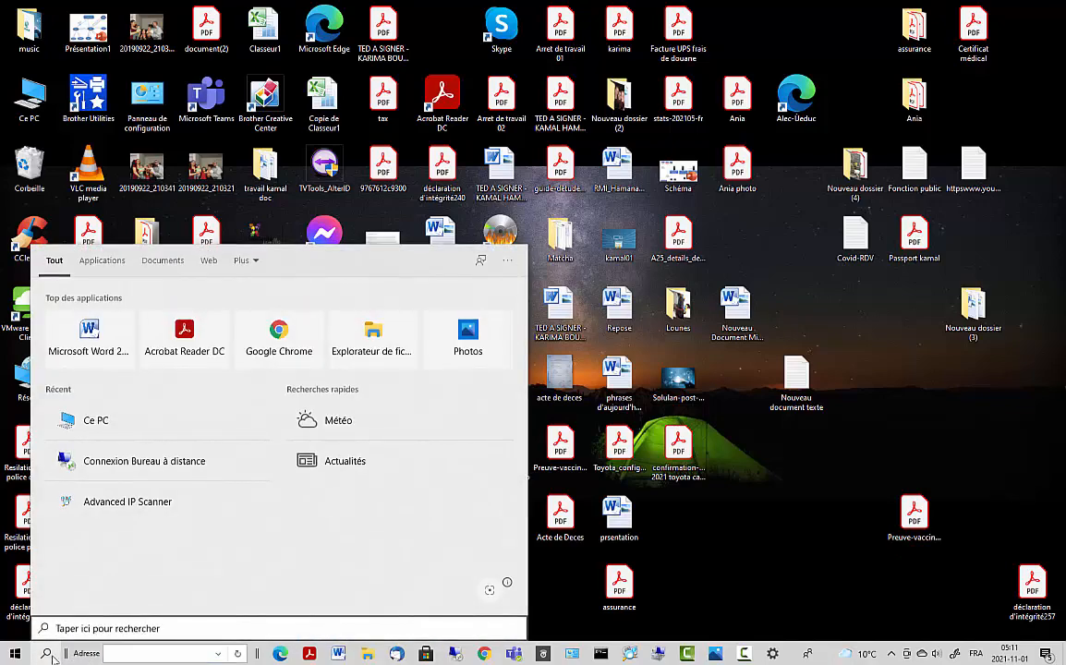
click(773, 574)
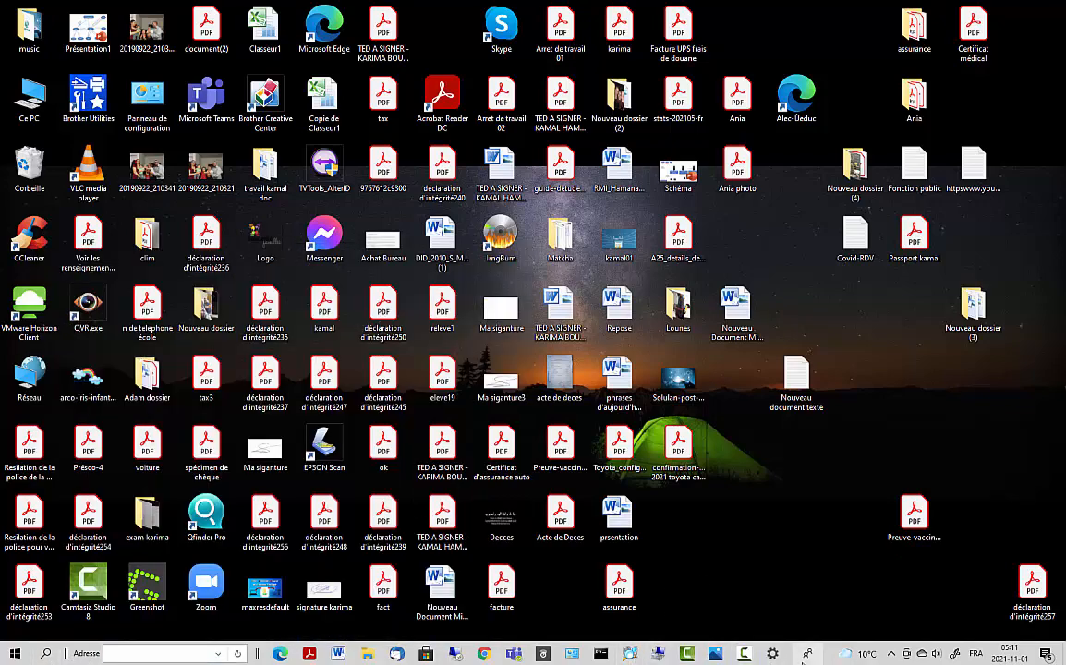
click(629, 654)
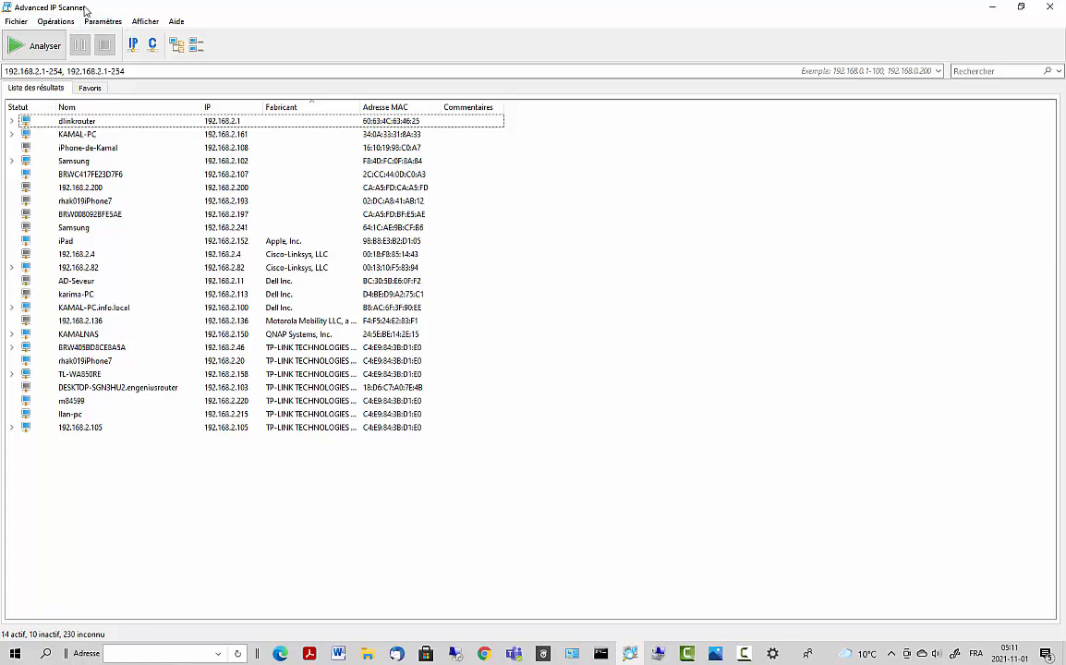
- Rescan 192.168.2.1-254 and inspect devices 192.168.2.215, 192.168.2.100 and the NAS at 192.168.2.150
click(44, 46)
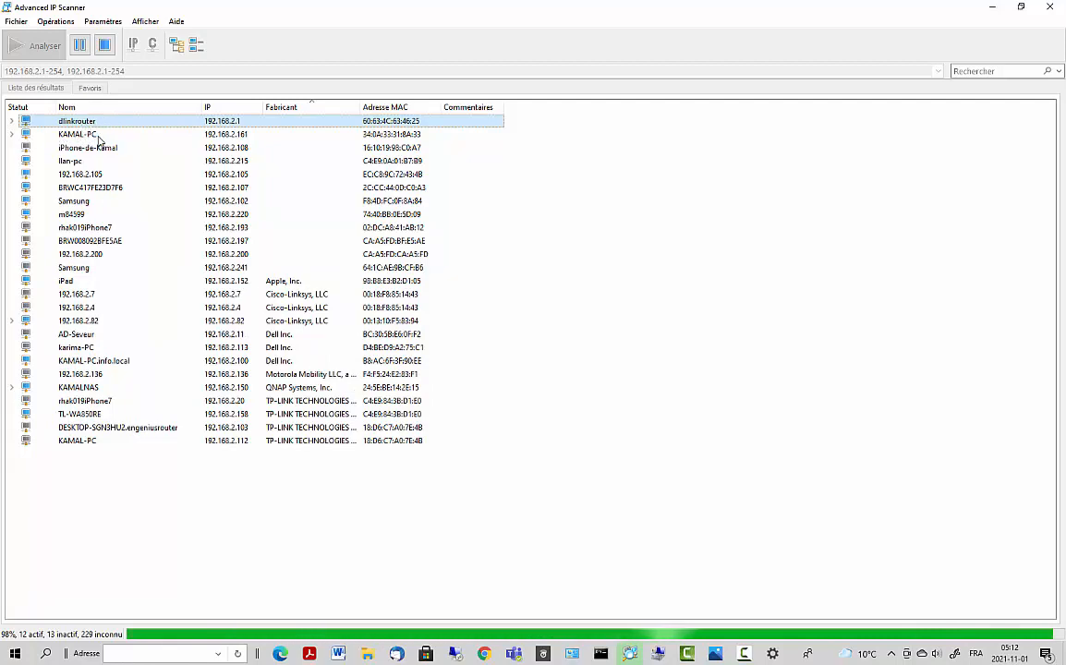
click(59, 163)
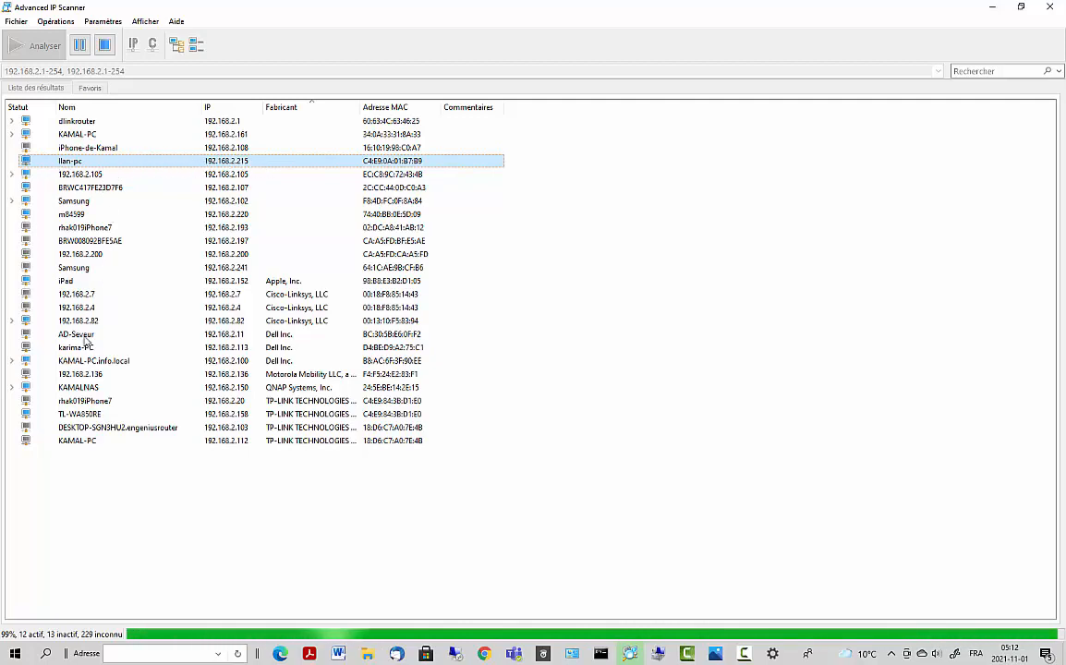
click(90, 361)
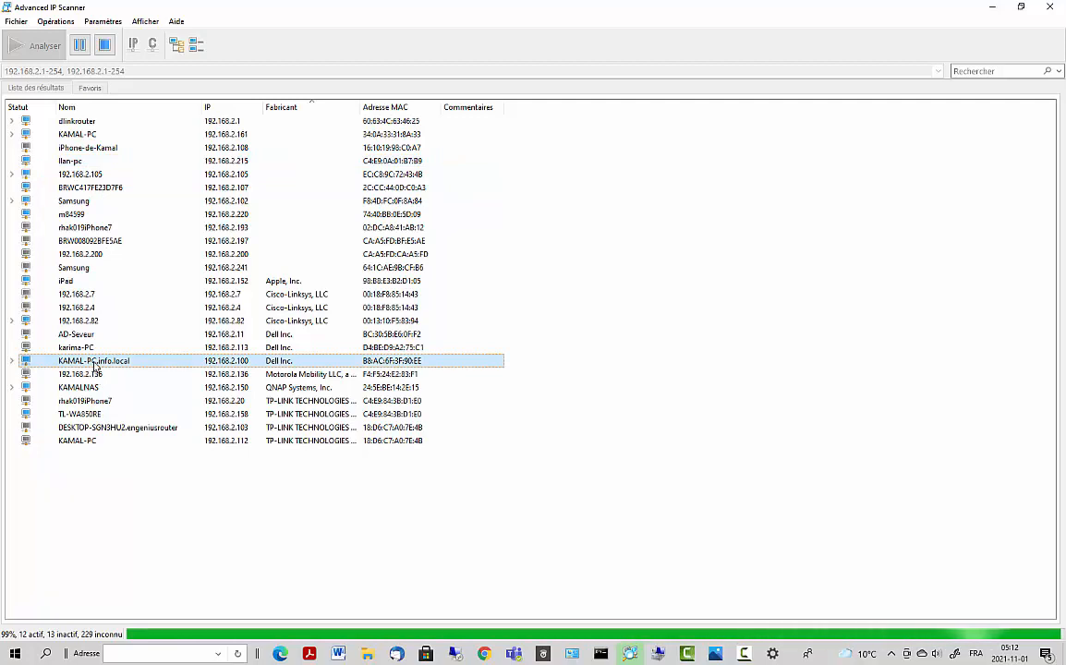
click(78, 389)
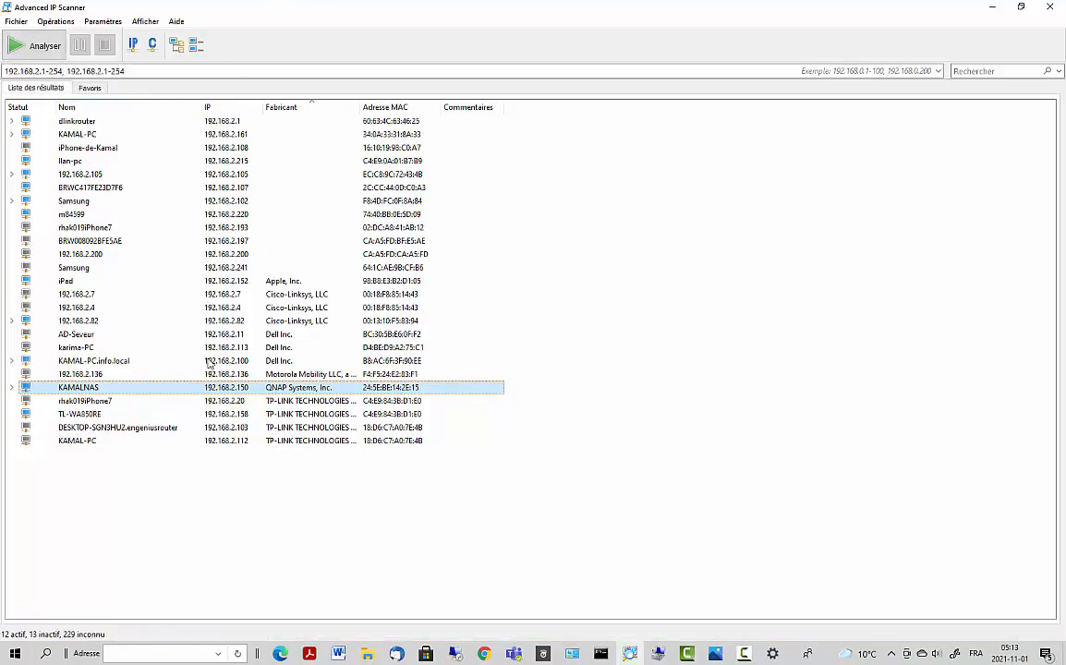
click(47, 655)
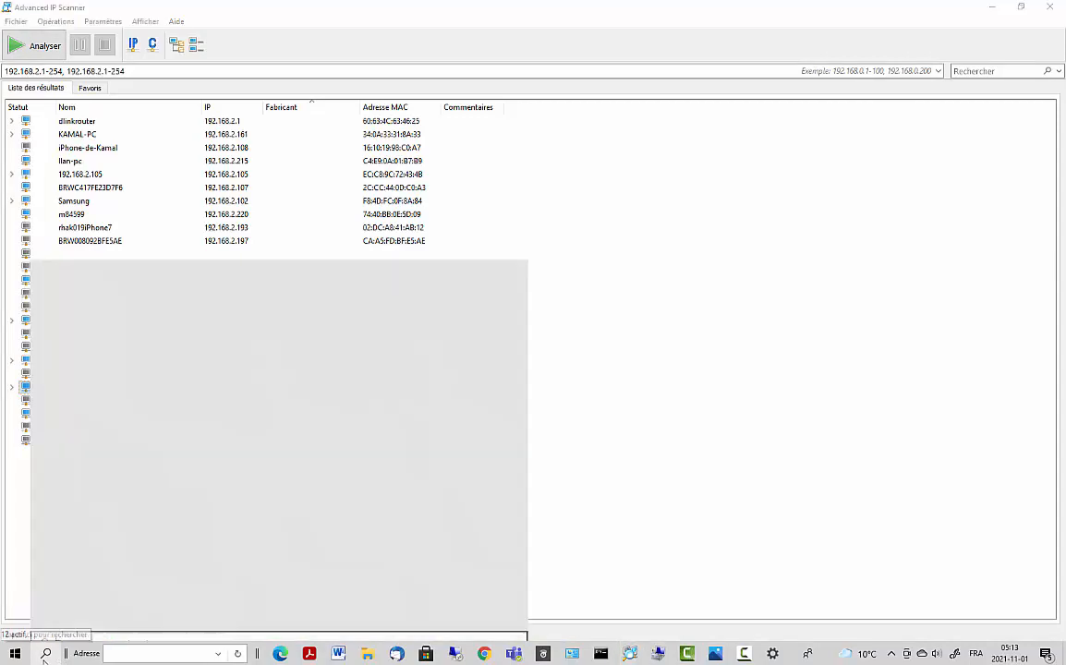
- Launch Remote Desktop Connection via 'bu' search and cancel a try on the previously used computer
text(bu)
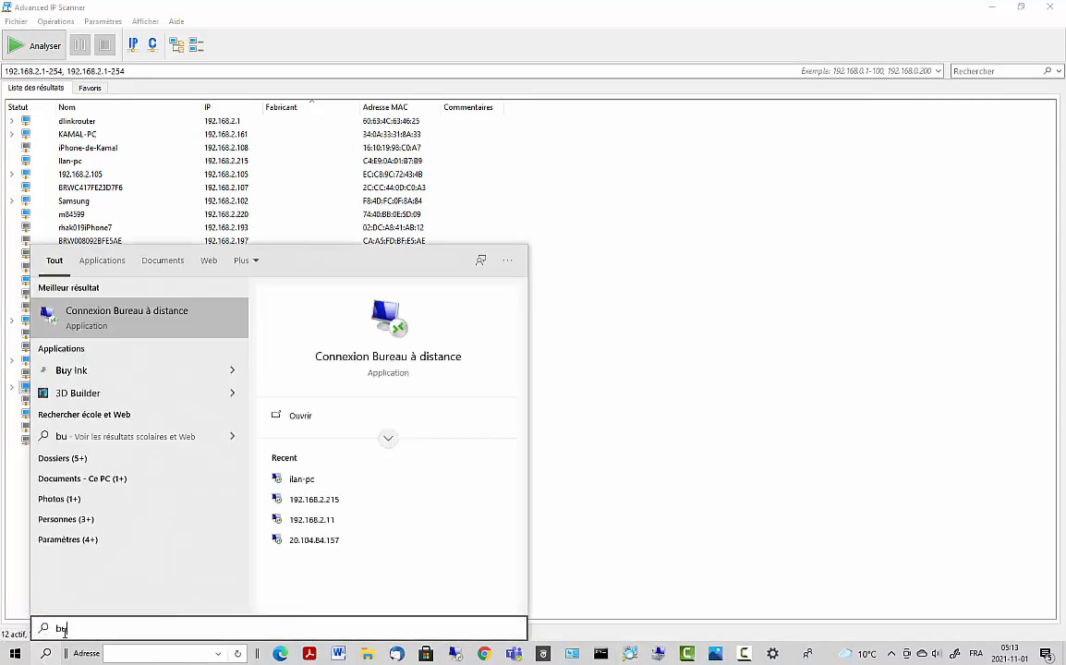
click(145, 284)
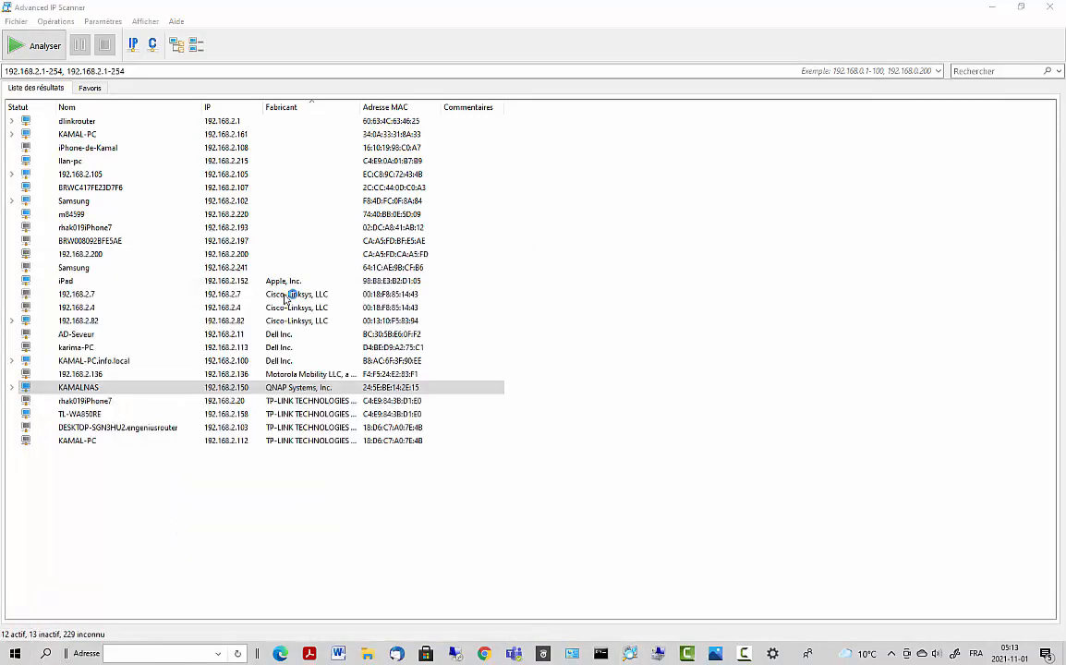
drag(549, 134, 677, 160)
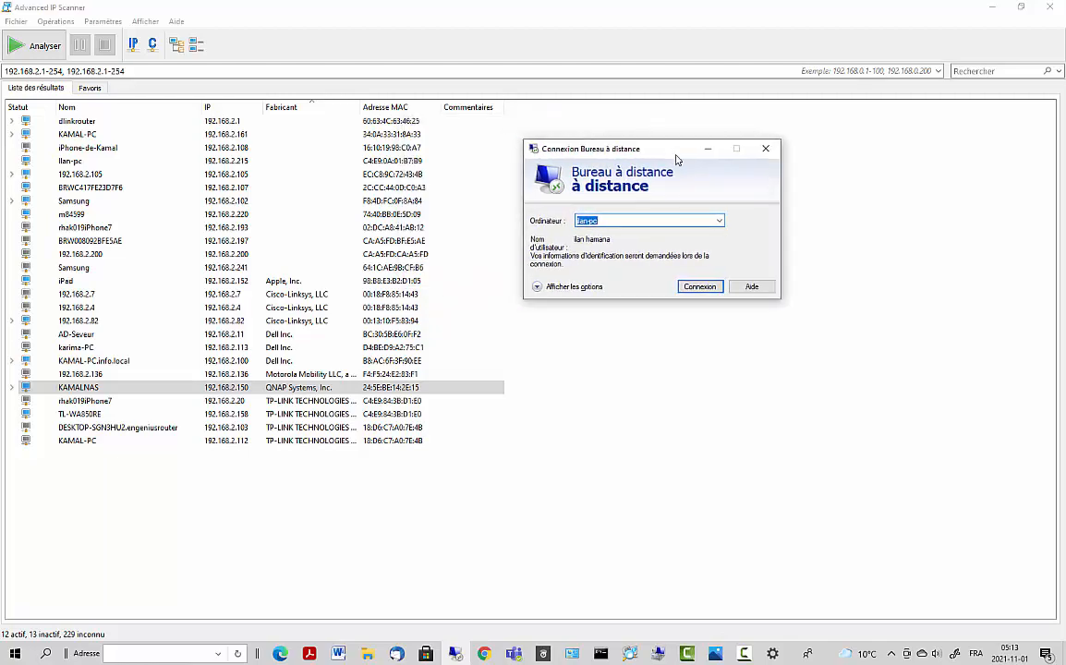
click(665, 224)
drag(600, 221, 573, 219)
click(598, 220)
click(697, 289)
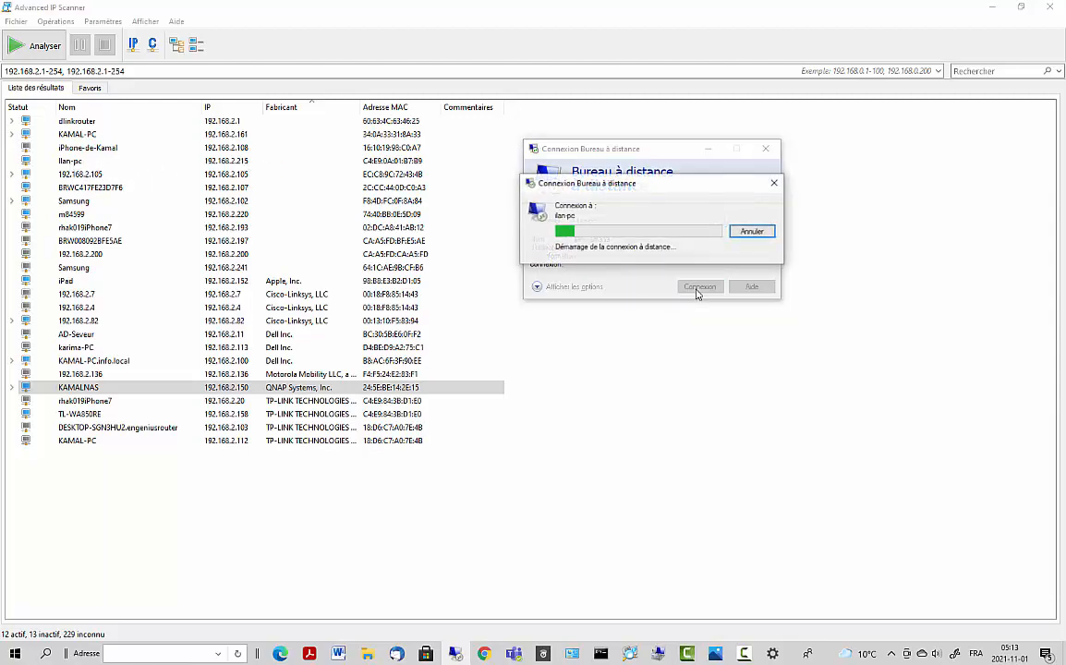
click(753, 234)
- Connect to 192.168.2.215, entering the account password and accepting the certificate warning
click(638, 221)
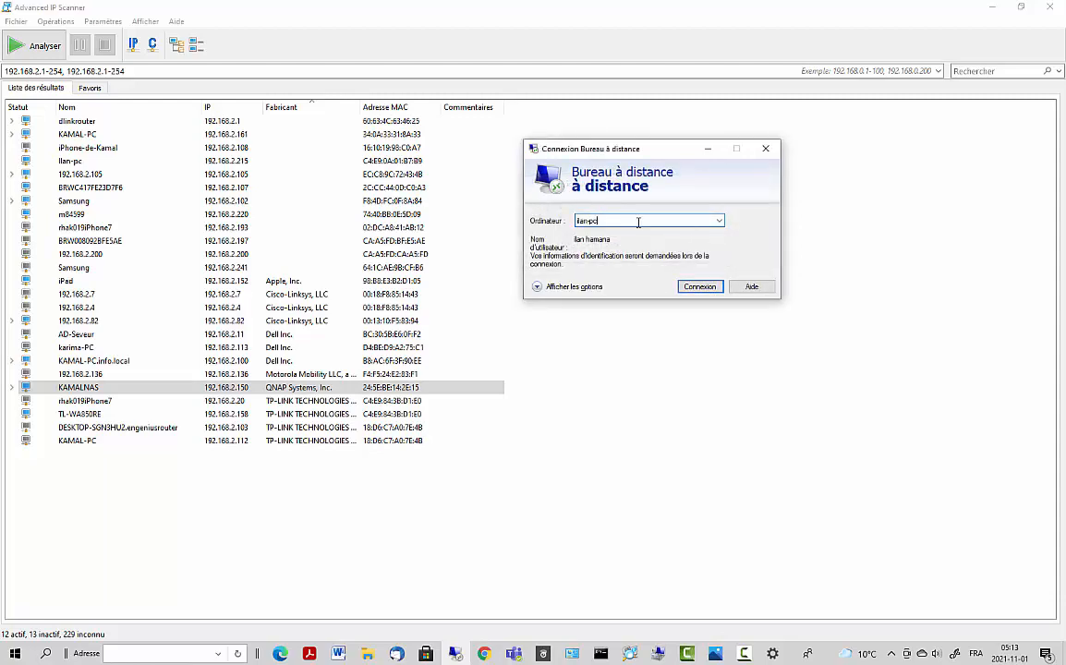
drag(602, 221, 449, 233)
click(31, 163)
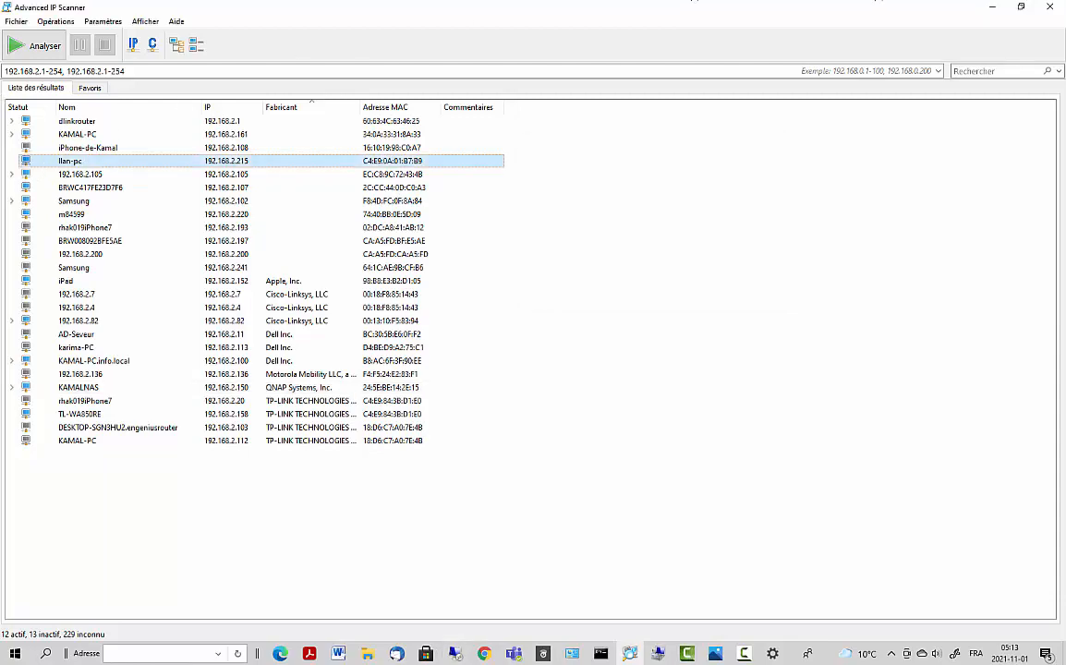
click(991, 7)
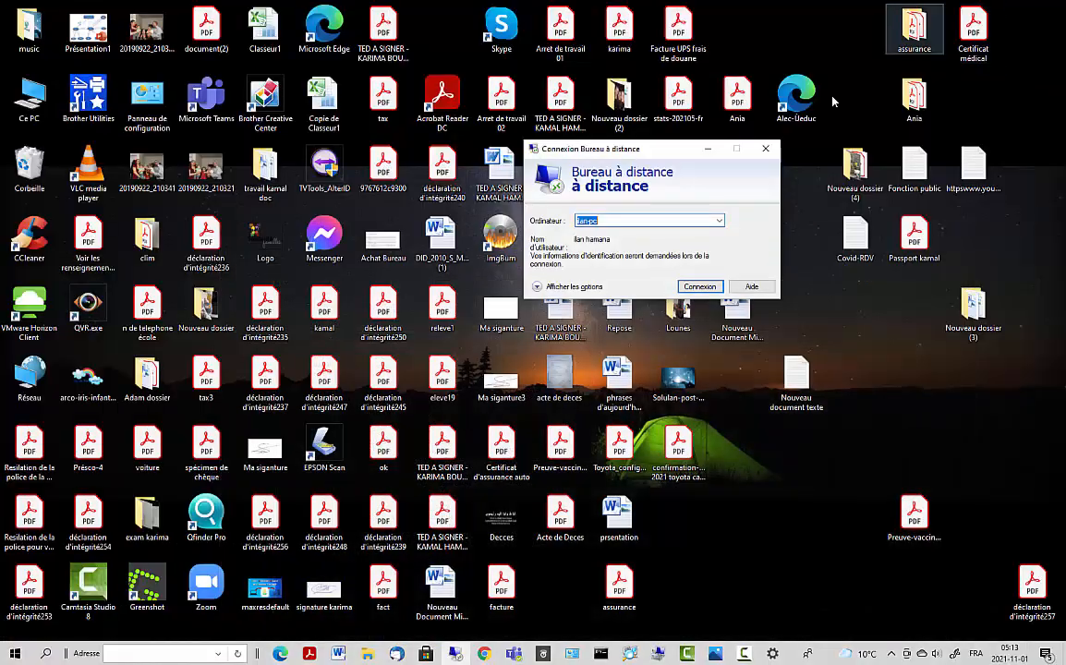
click(656, 220)
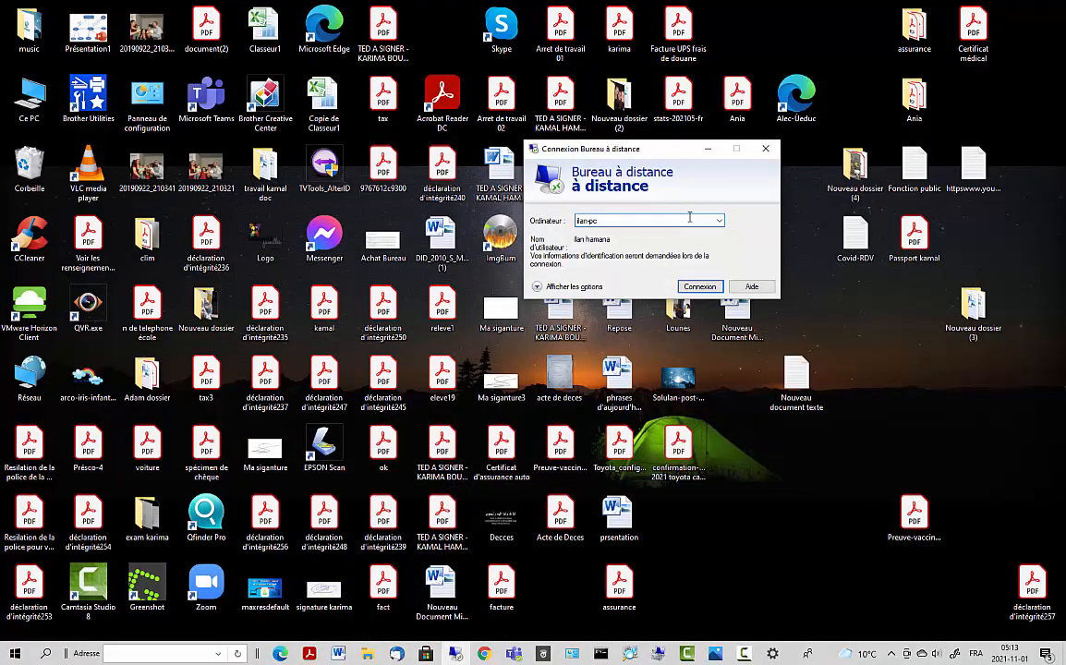
click(456, 654)
click(455, 653)
text(192.)
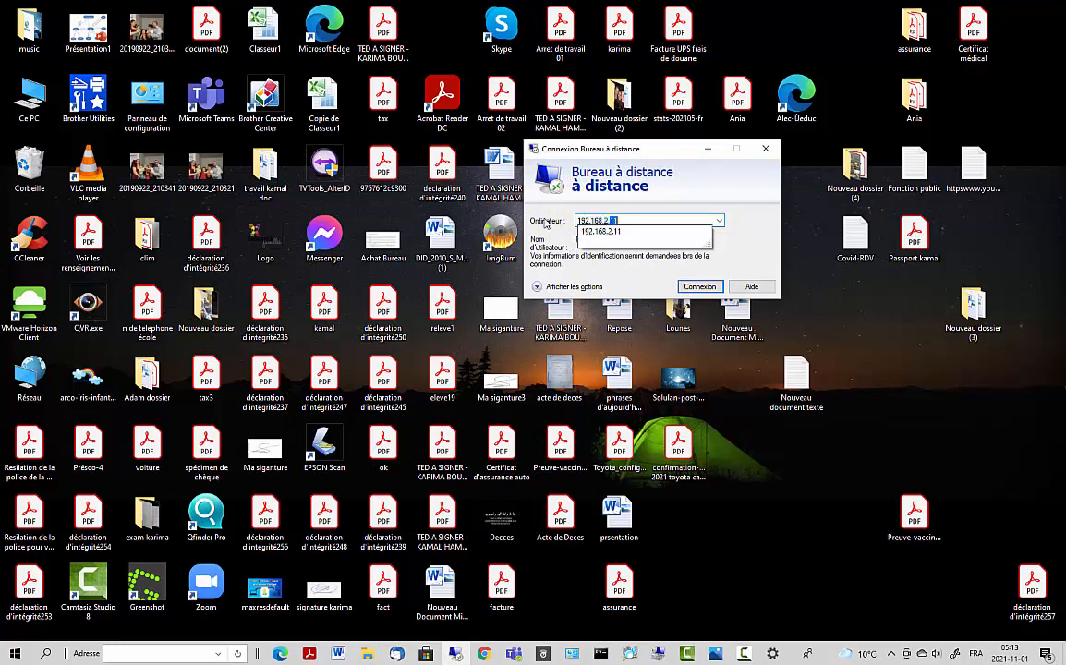
text(168.2.215)
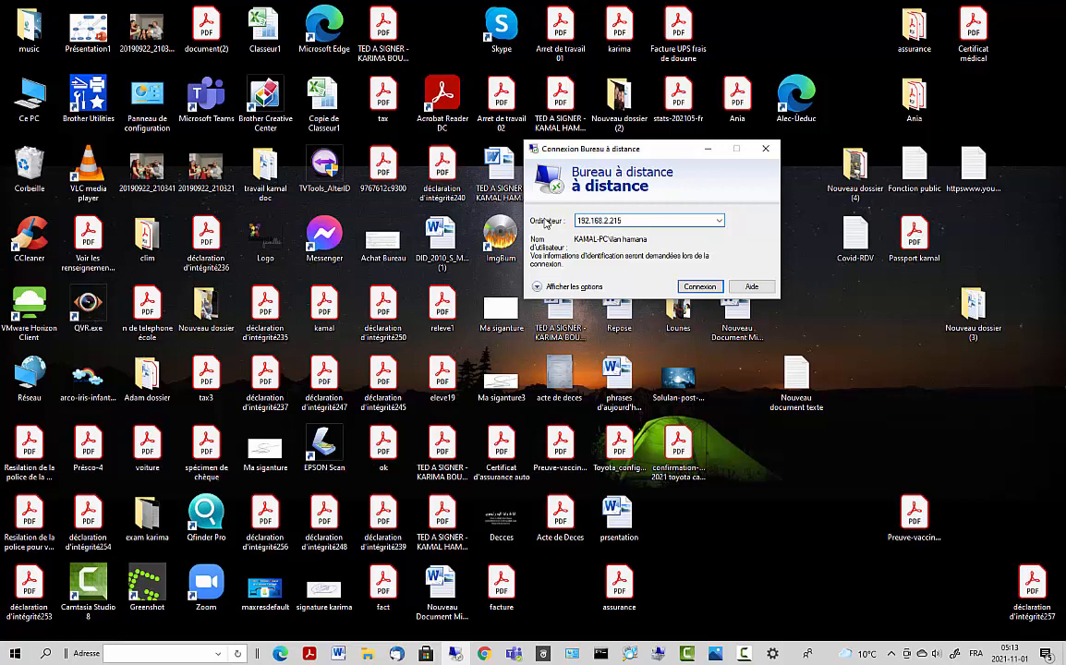
click(706, 287)
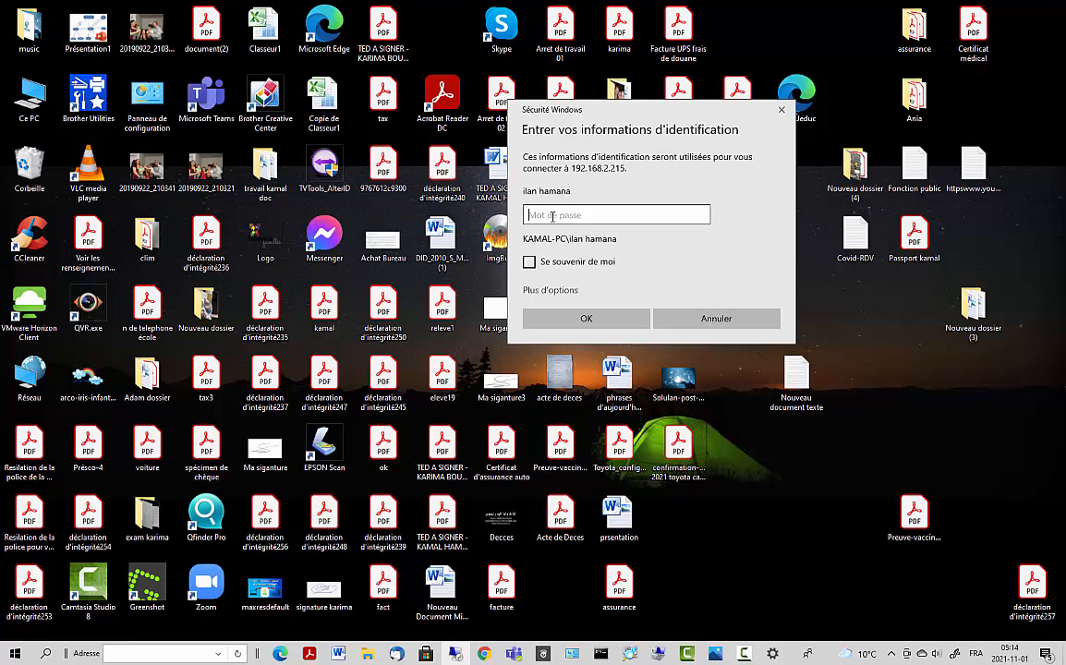
text(a)
key(Return)
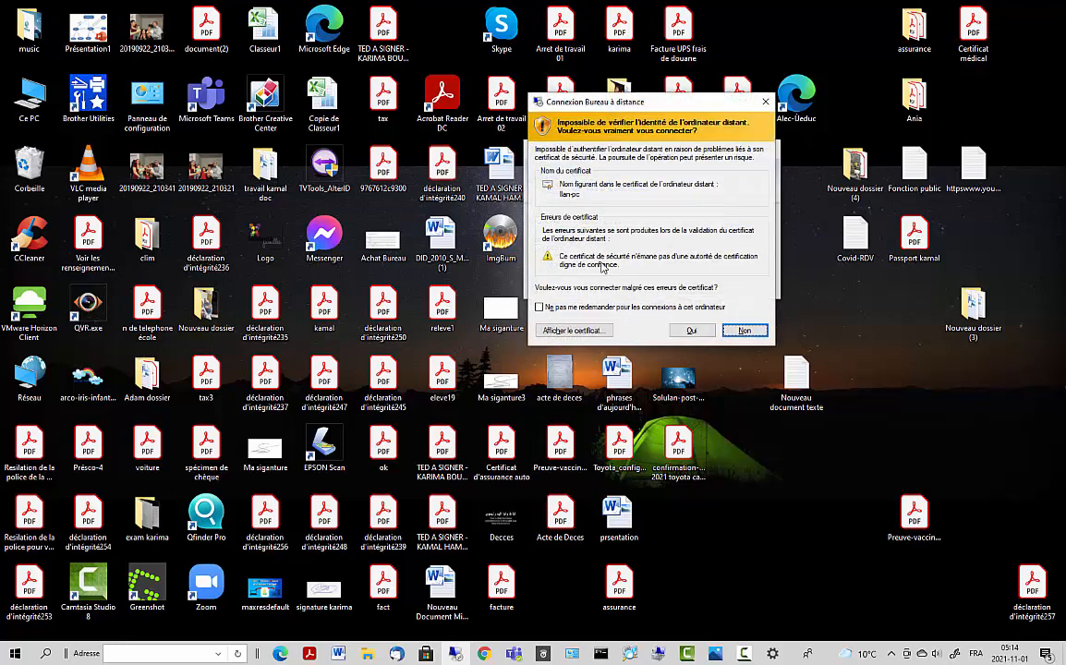
click(691, 330)
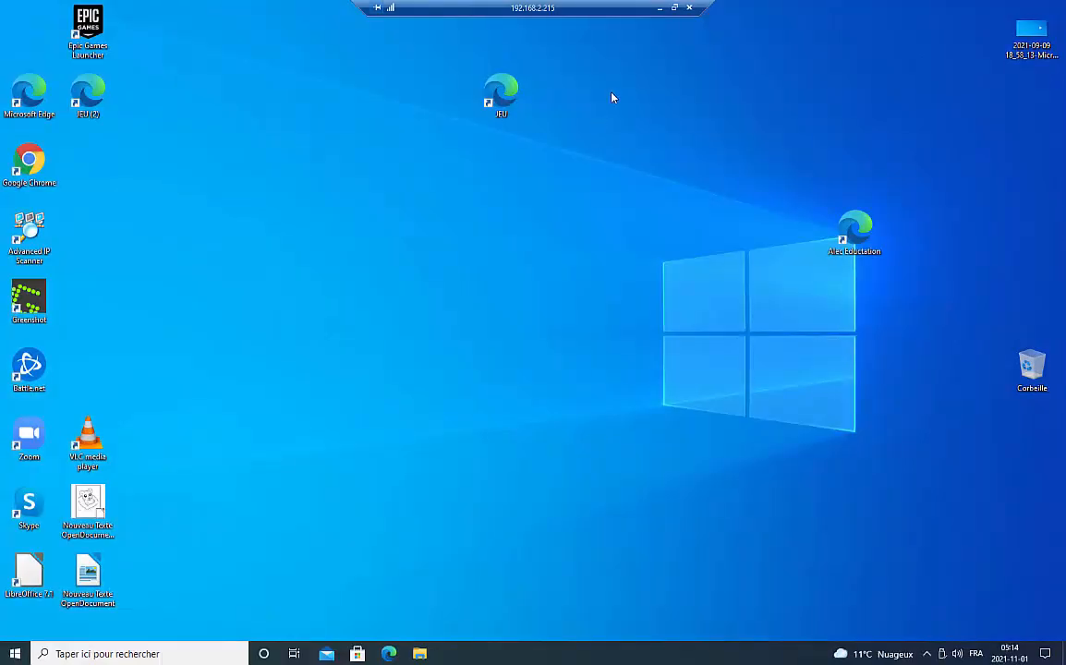
- Return the remote session to full screen and open its network tray icon menu
click(674, 8)
drag(598, 203, 651, 90)
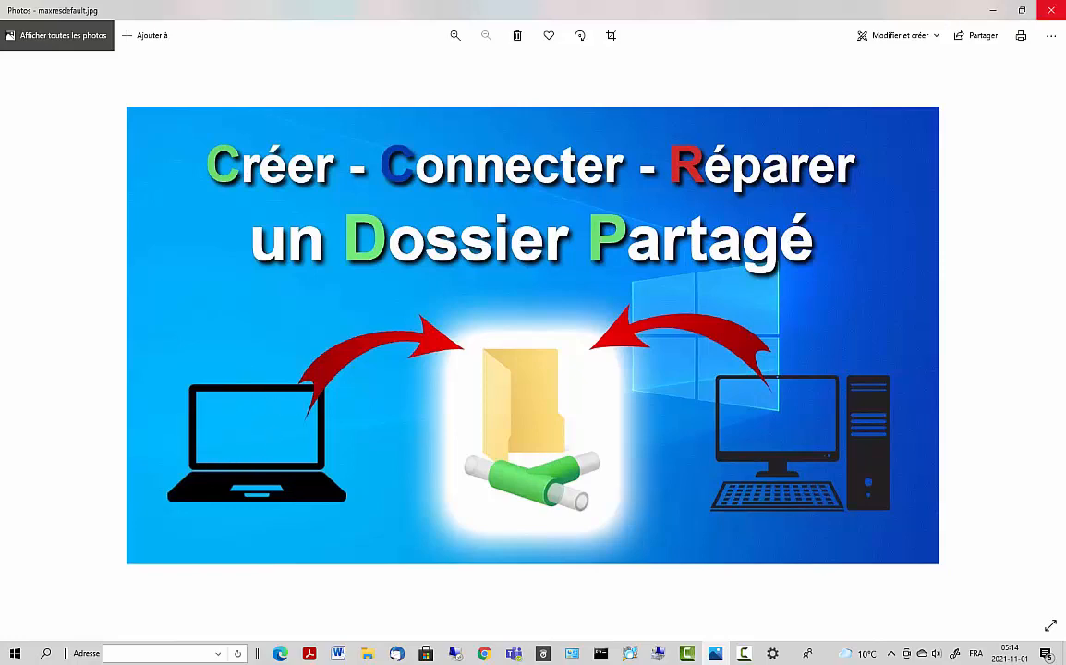
click(992, 10)
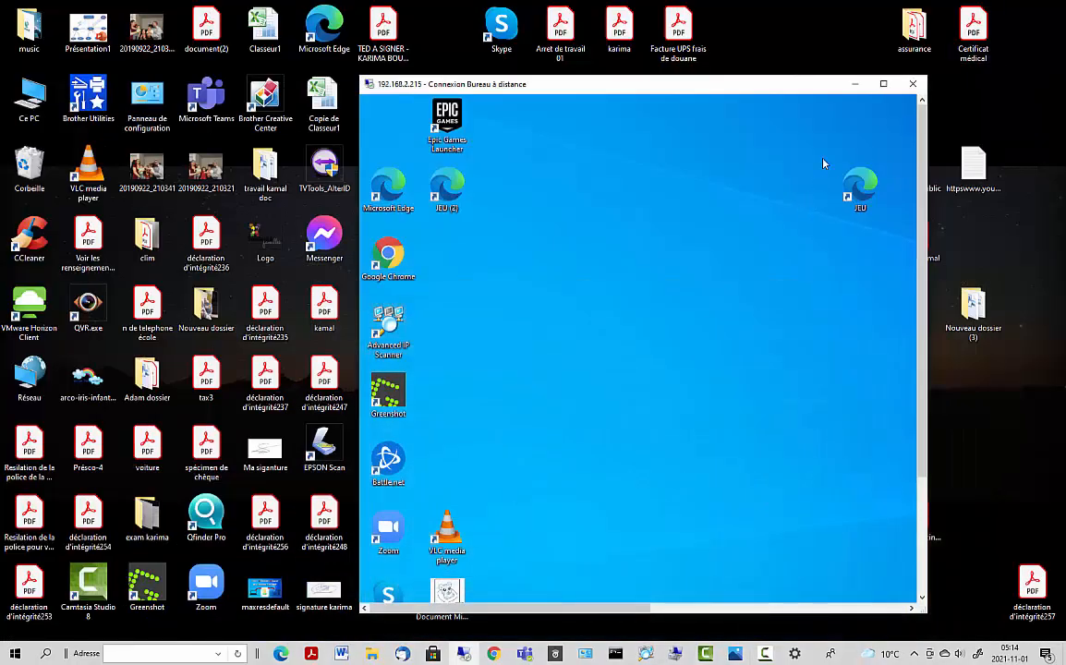
click(883, 85)
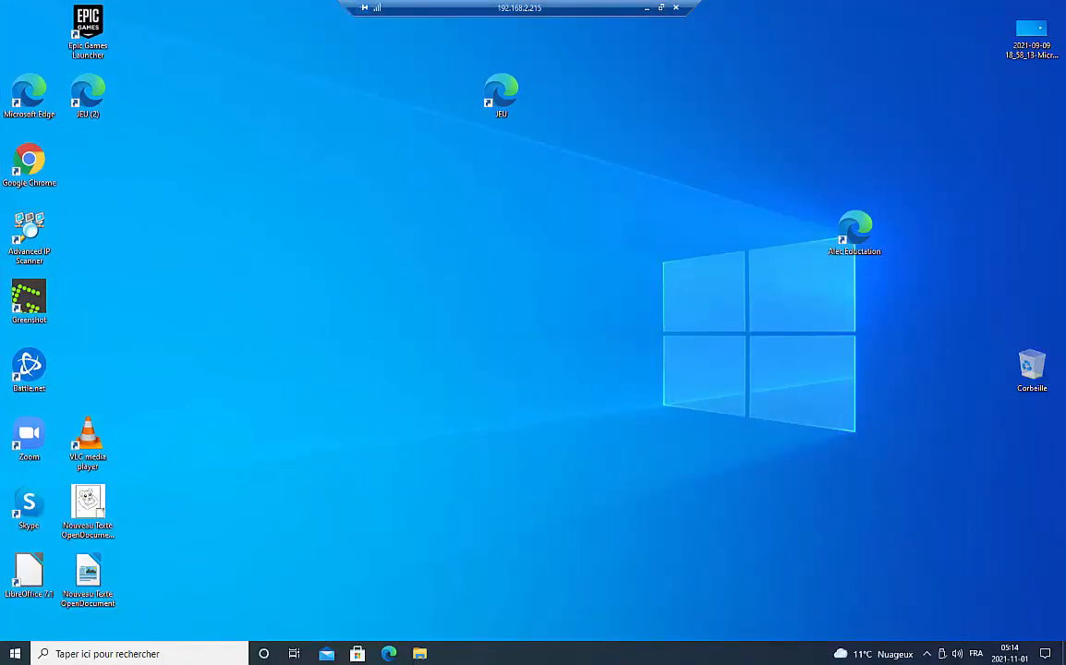
click(923, 656)
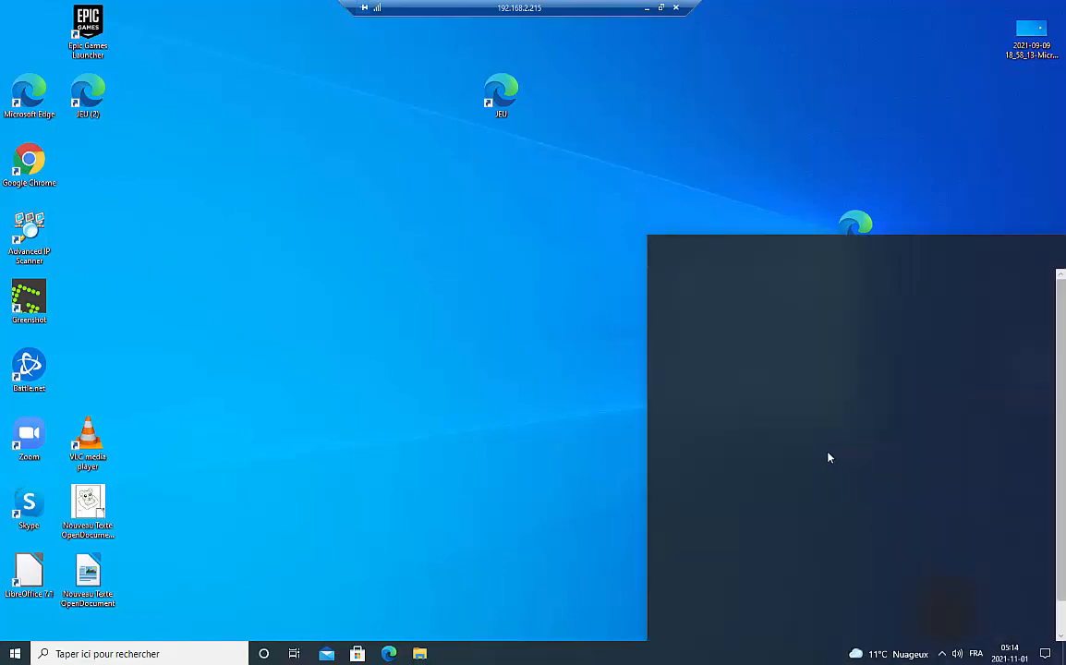
click(940, 655)
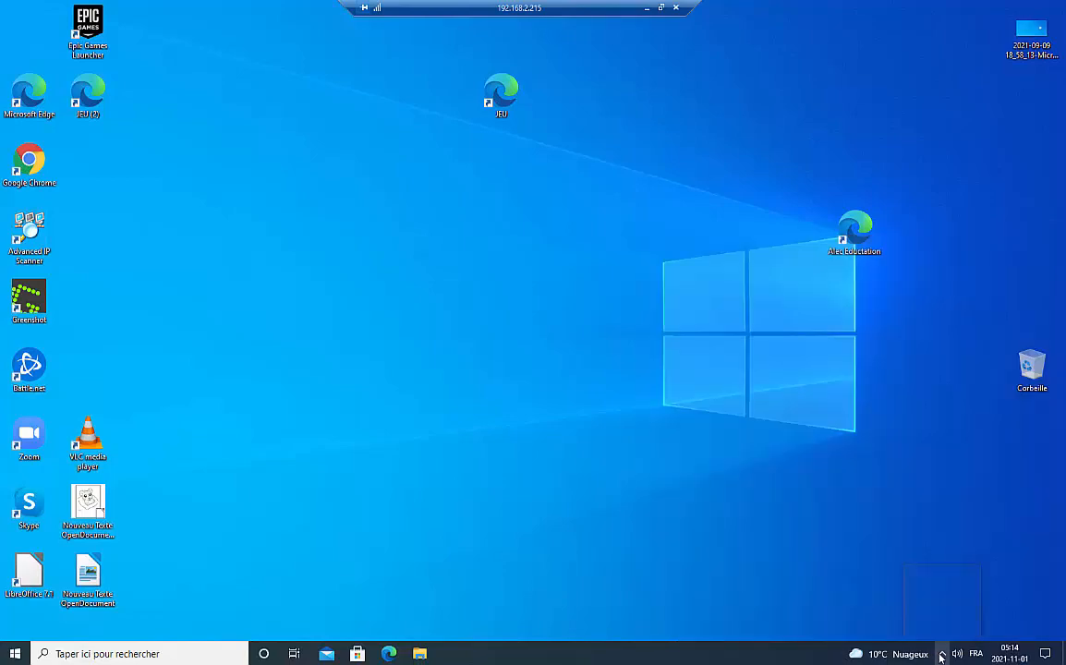
right_click(920, 634)
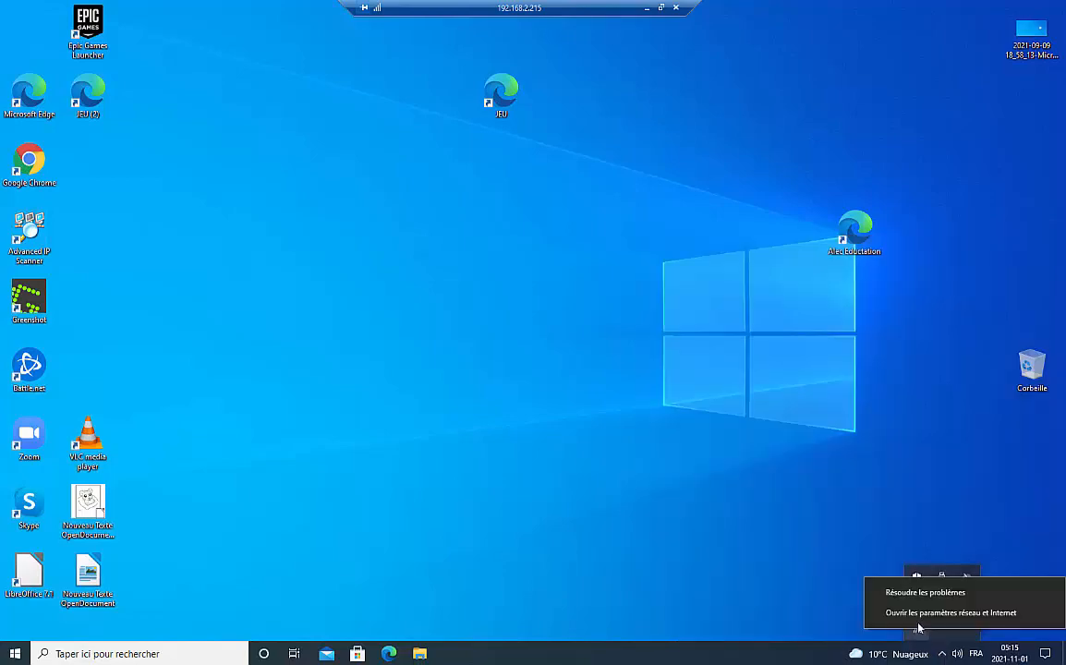
- Check in network settings that the remote Algeria-Bejaia Wi-Fi uses the Private profile
click(912, 619)
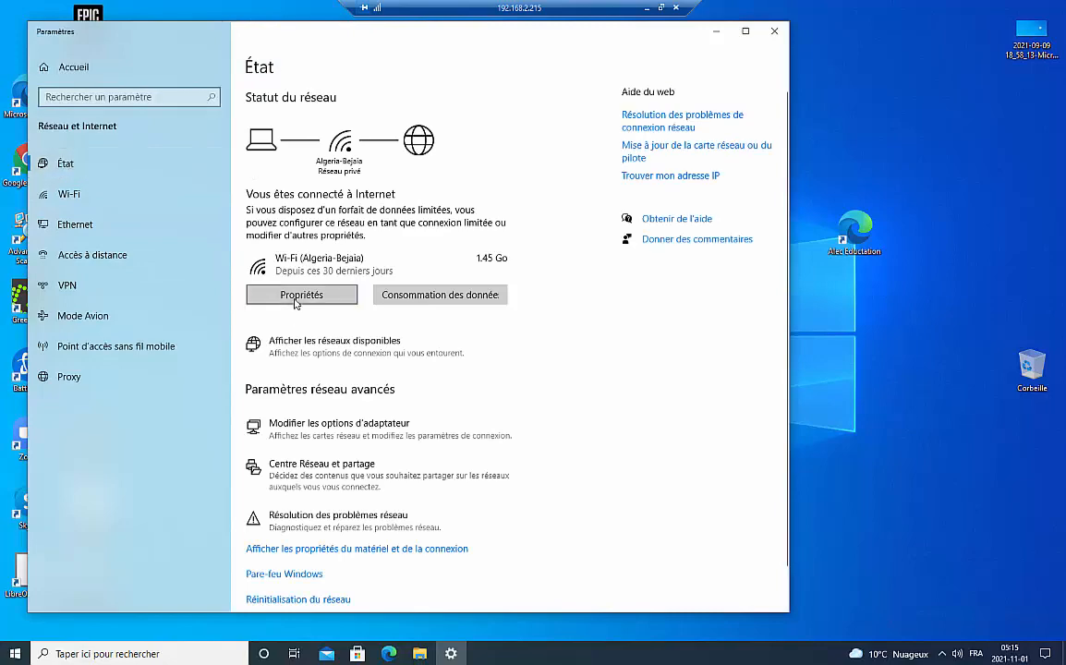
click(295, 296)
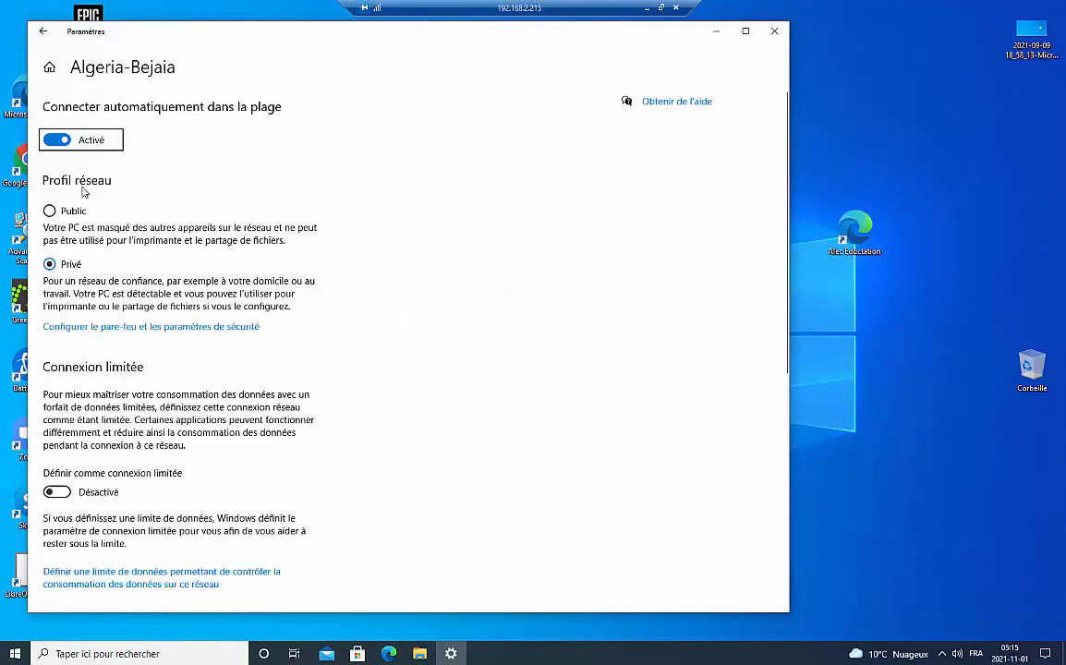
click(714, 31)
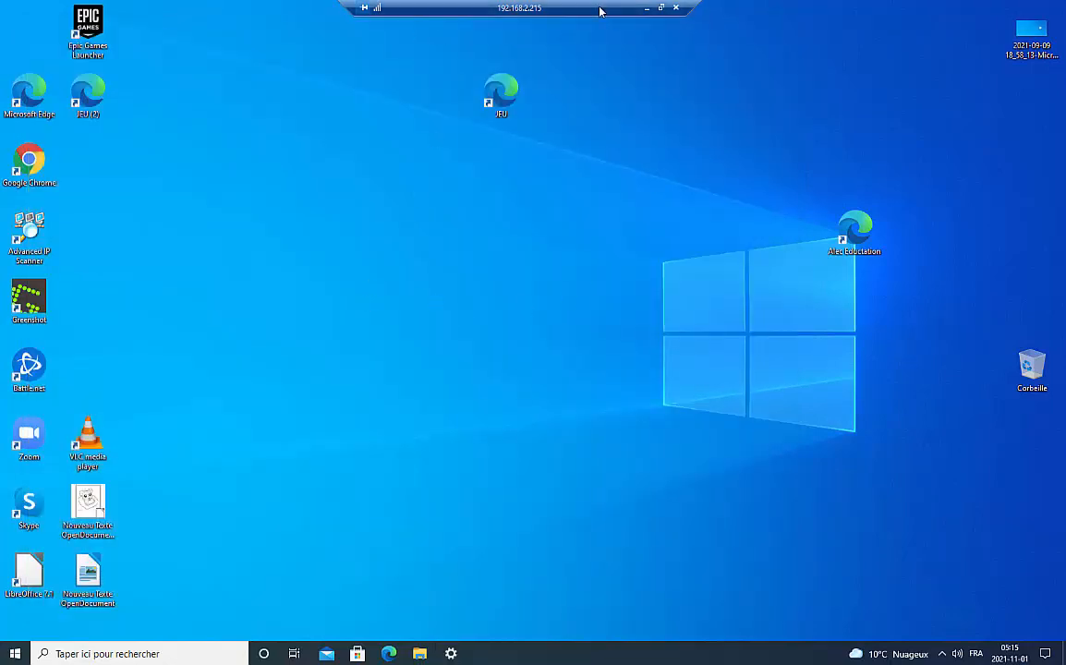
click(661, 8)
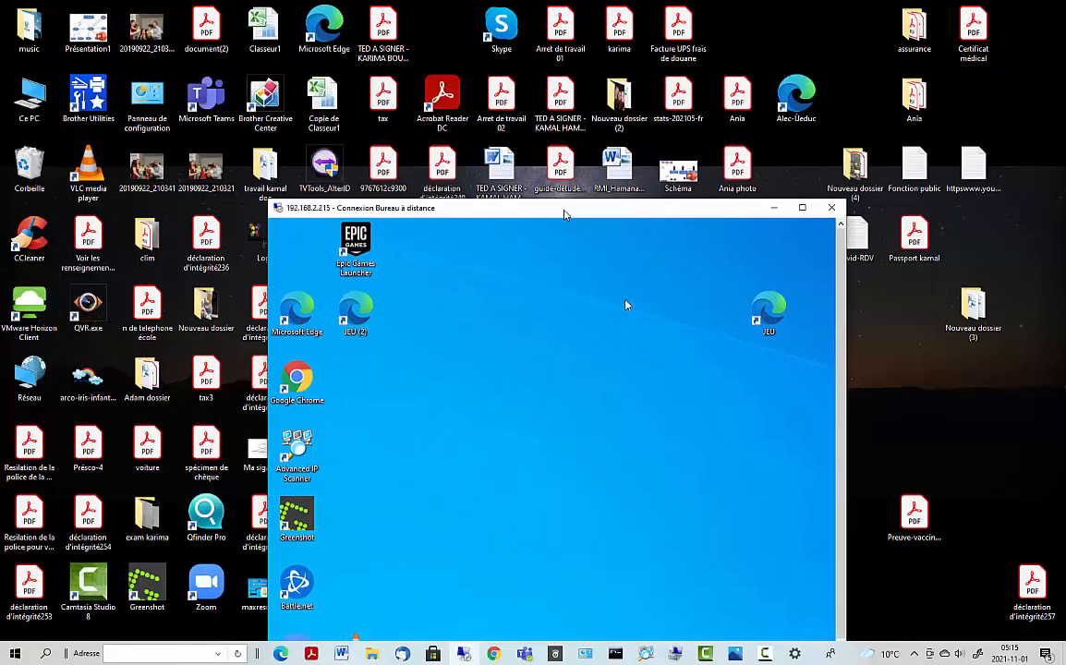
drag(564, 211, 567, 87)
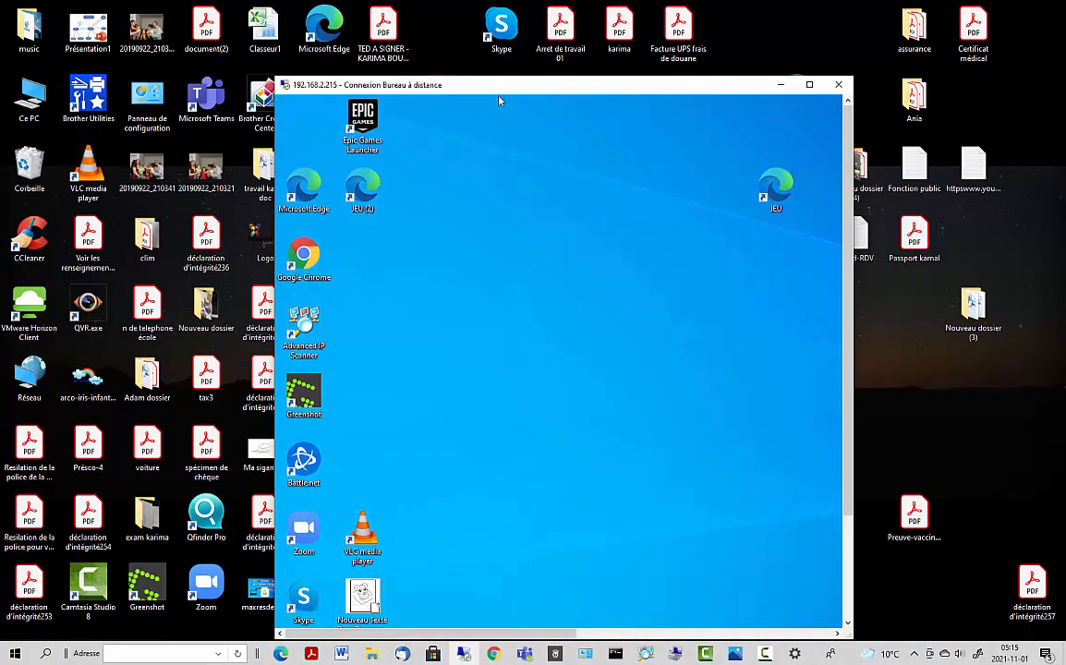
drag(499, 85, 498, 46)
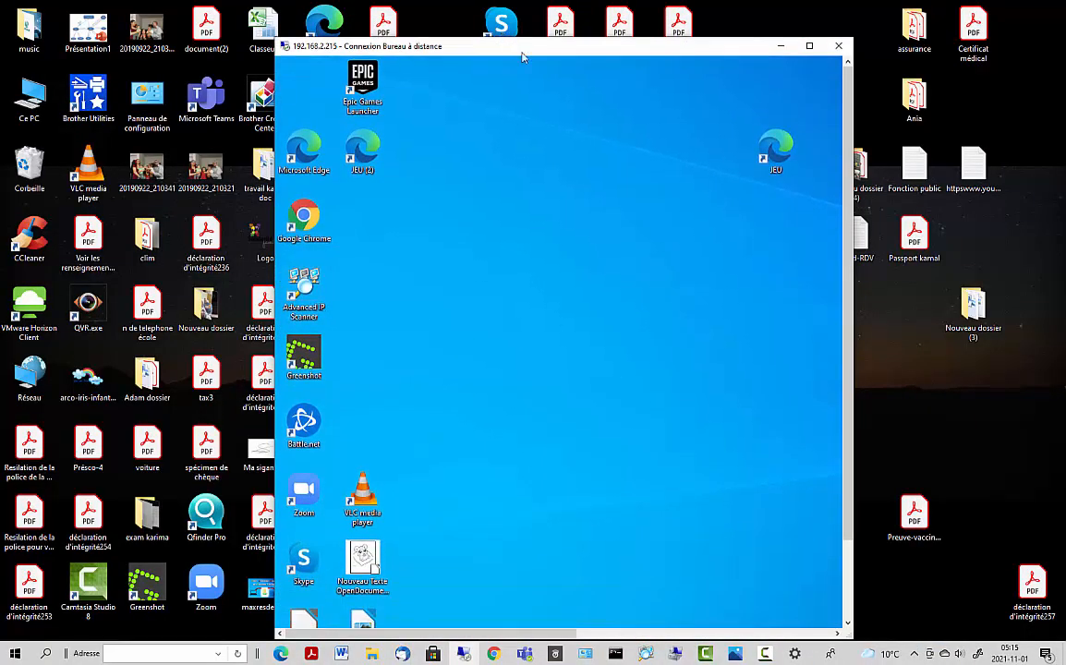
click(811, 47)
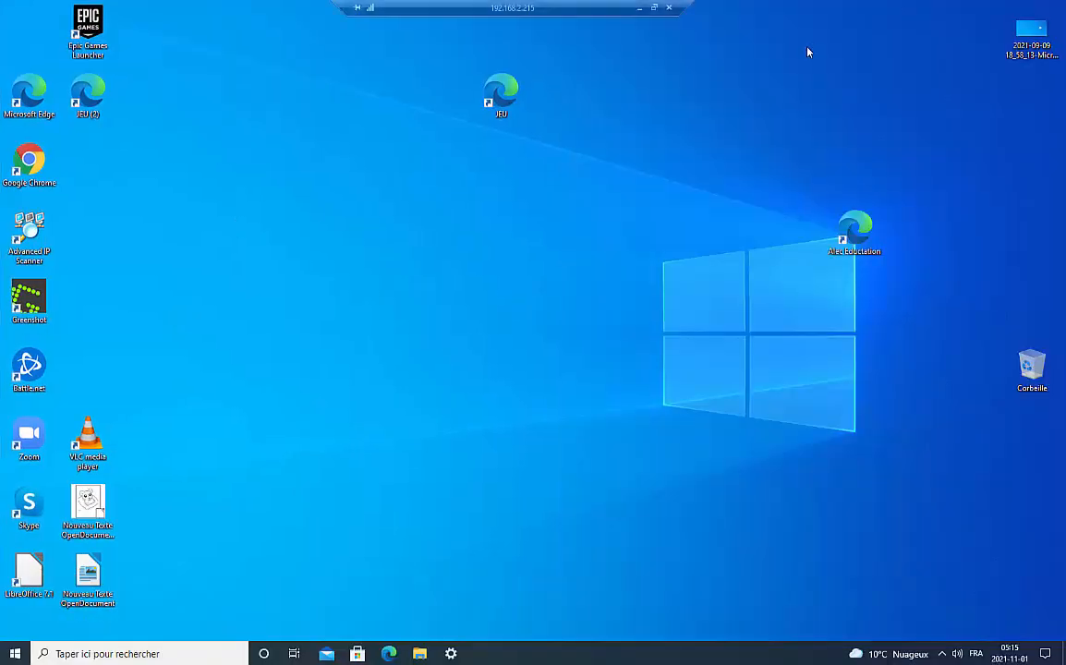
- Minimize the remote session to get back to the local desktop
right_click(14, 656)
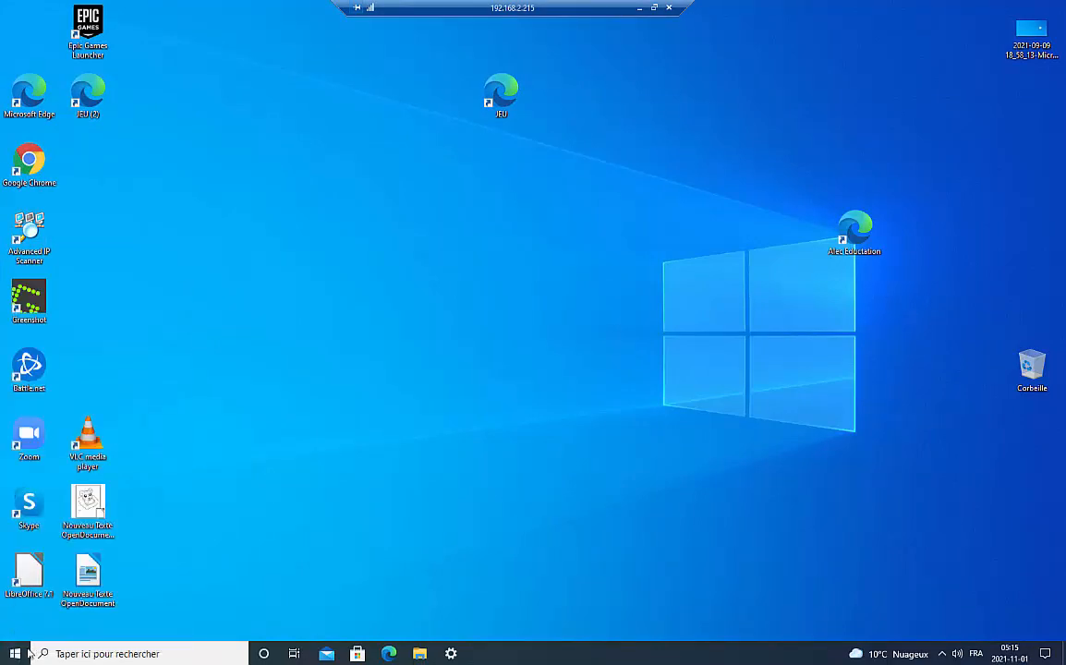
click(15, 656)
right_click(15, 656)
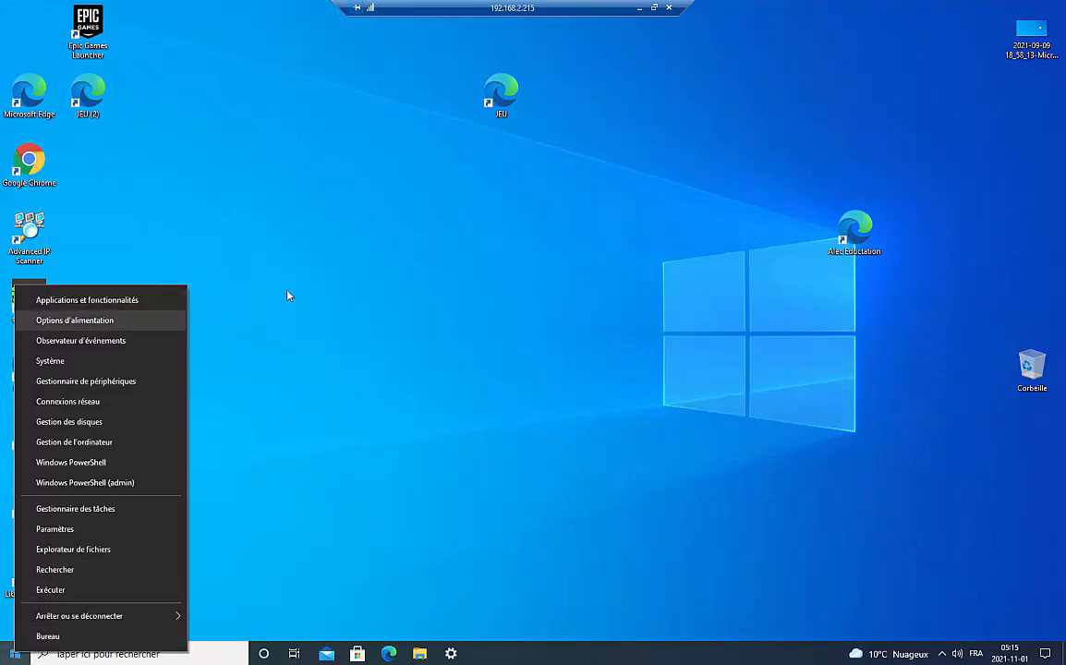
click(315, 255)
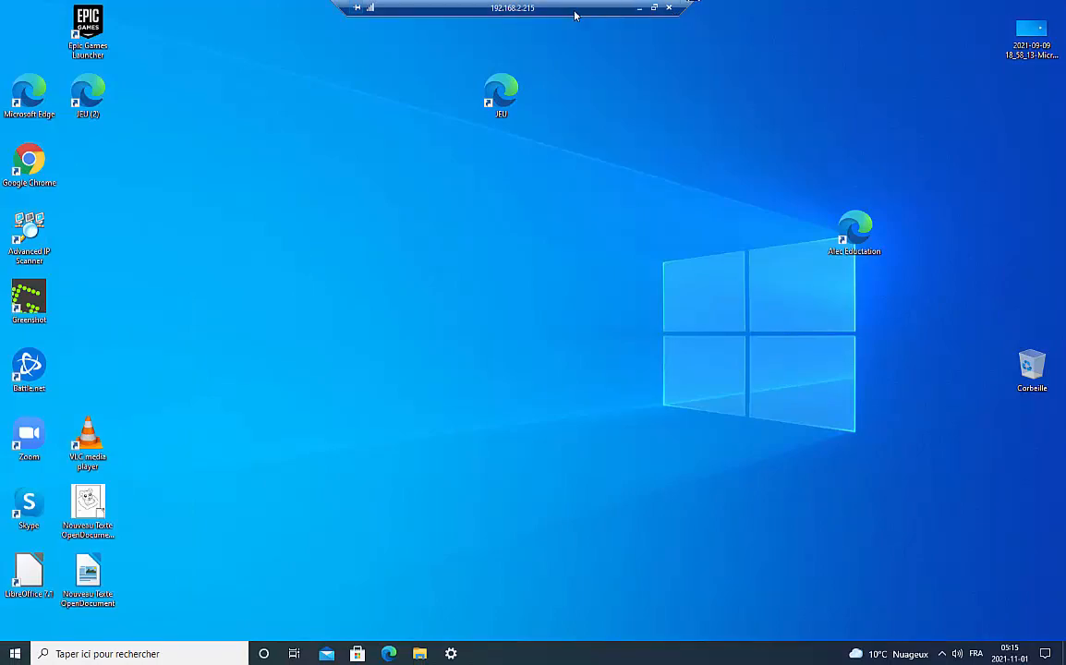
click(654, 8)
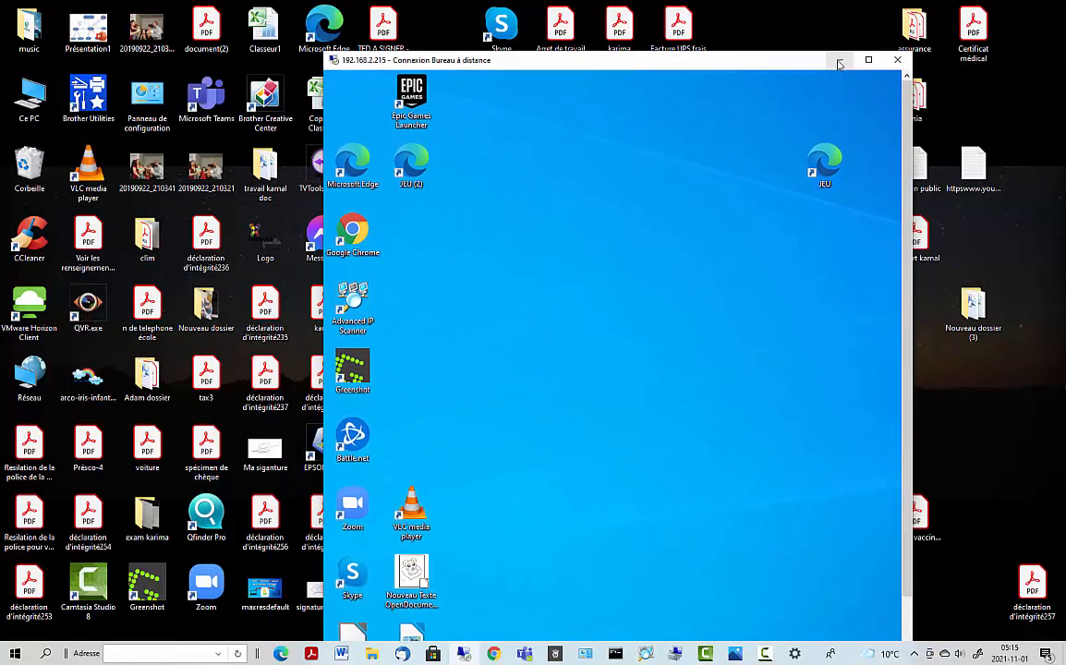
drag(836, 62, 917, 144)
click(917, 143)
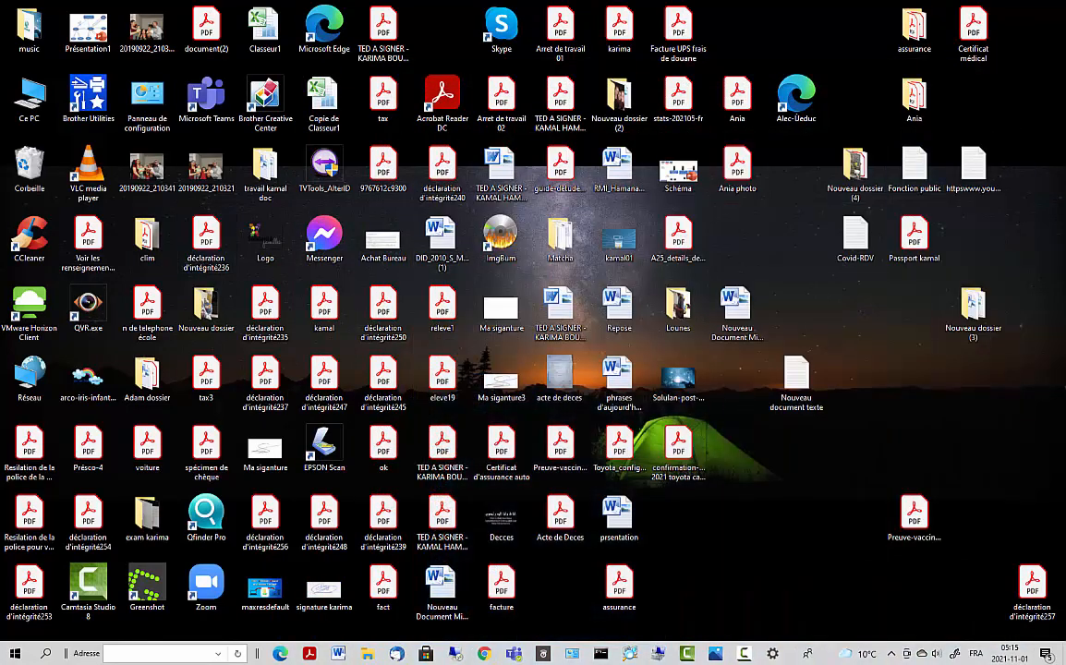
- Search for 'pc' and open Ce PC in File Explorer
click(152, 652)
text(pc)
click(46, 653)
text(pc)
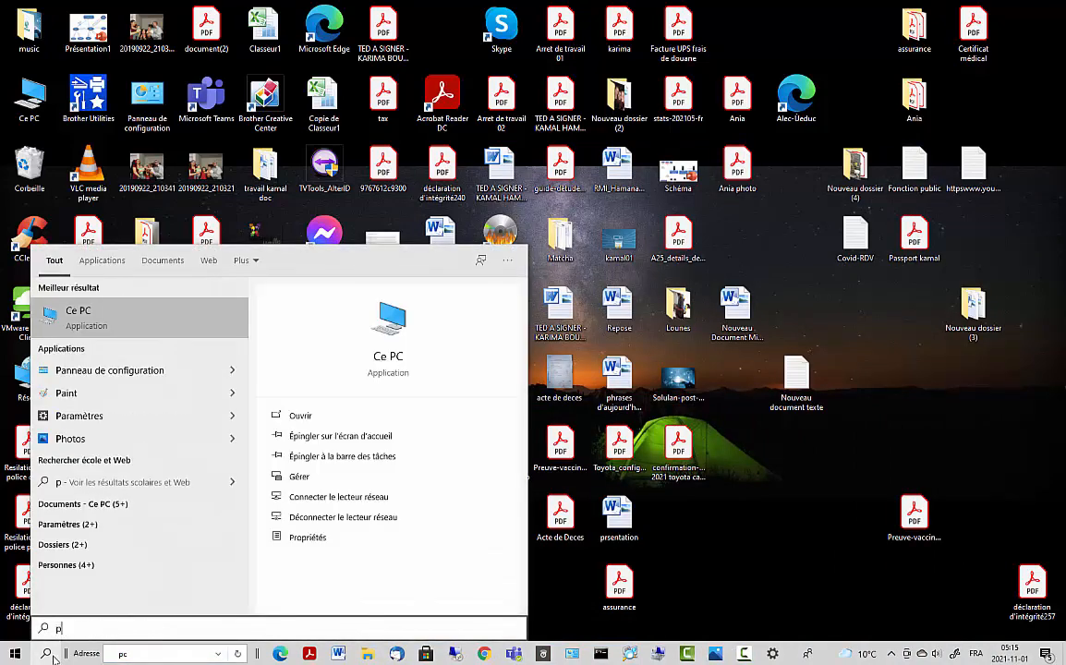
click(79, 314)
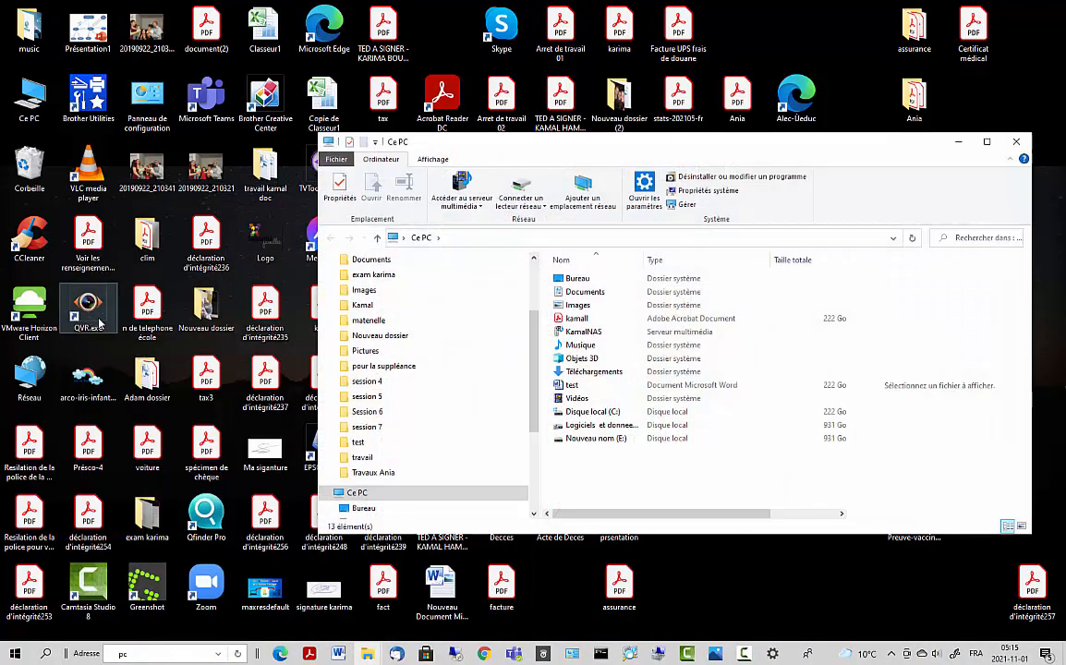
scroll(527, 476, down, 4)
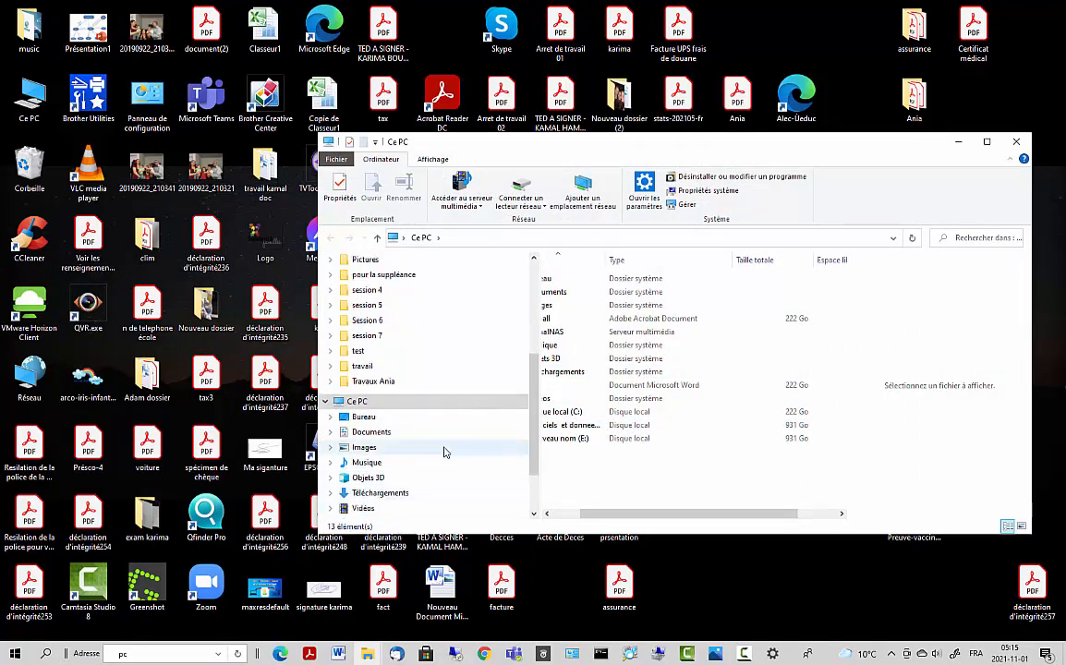
- Check Nouveau nom (E:) properties showing 829 Go free, then open the drive maximized
right_click(411, 478)
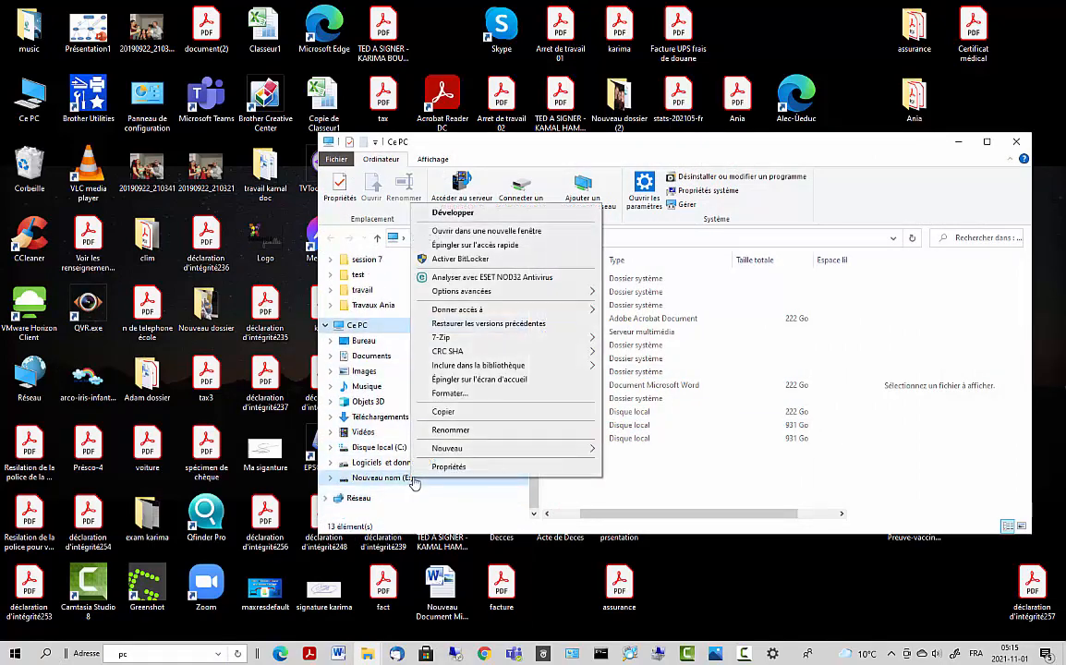
click(426, 471)
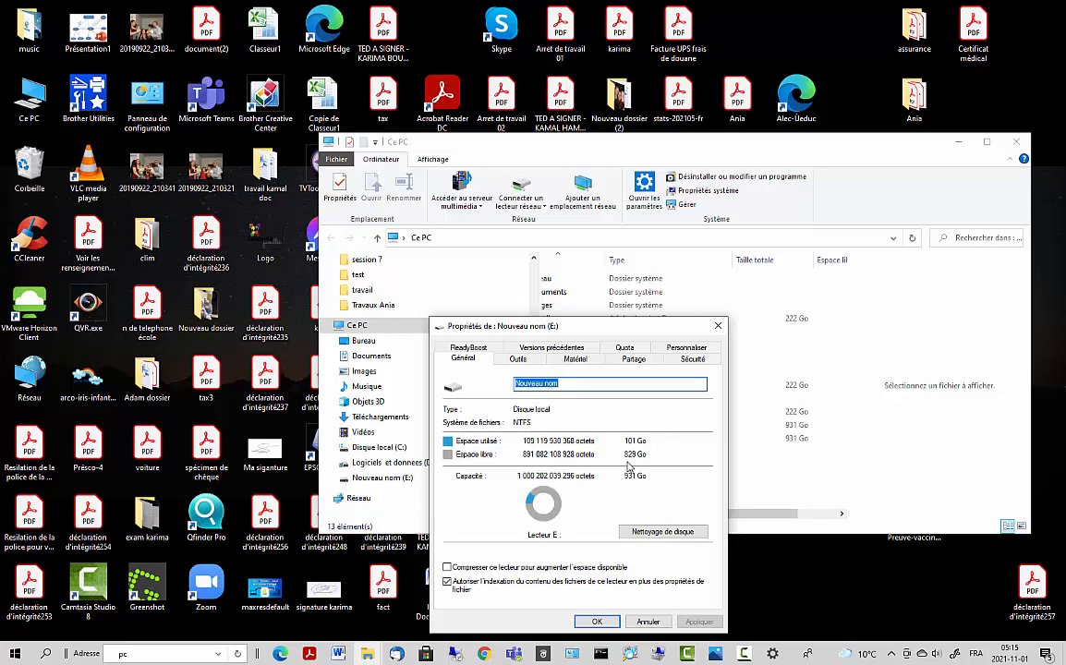
click(653, 624)
click(388, 479)
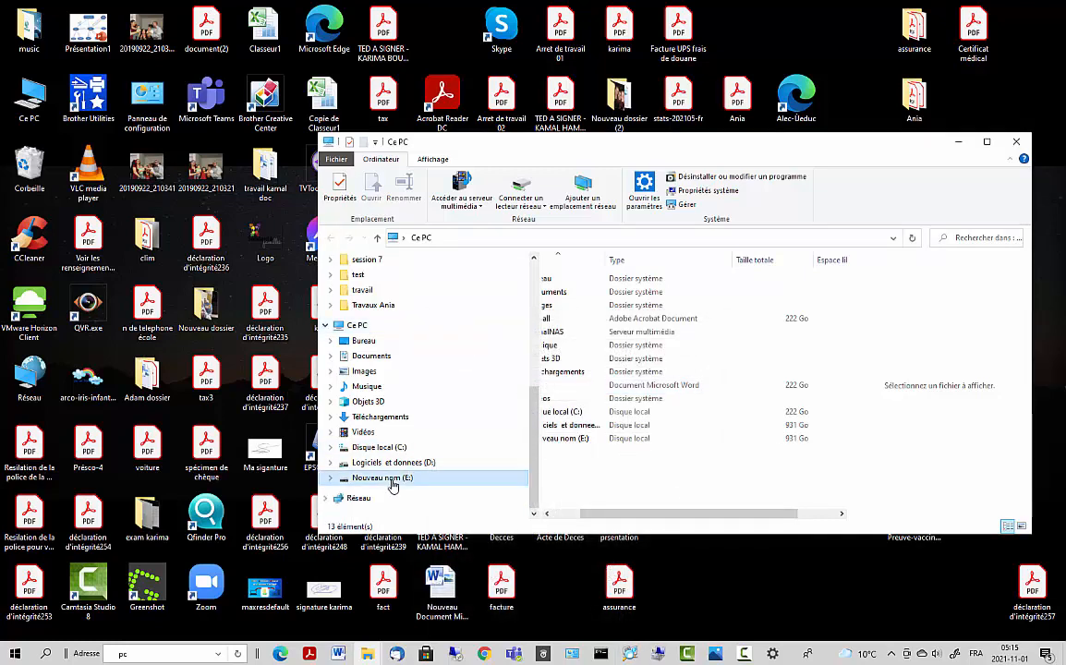
double_click(896, 139)
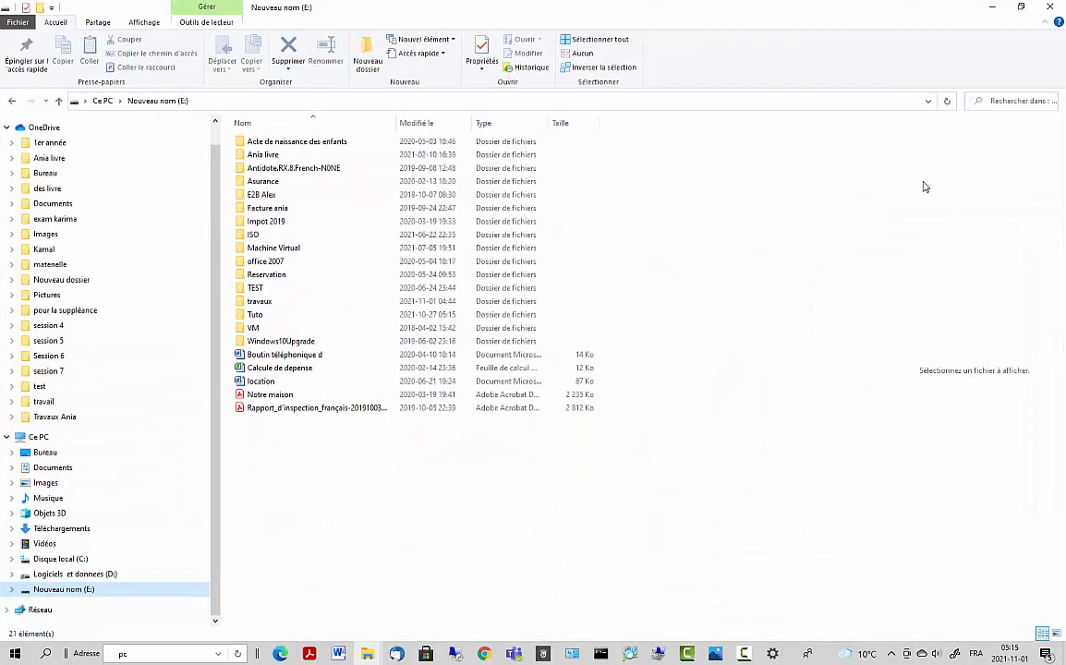
- Create a new folder at the root of drive E: named Travaux01
right_click(353, 461)
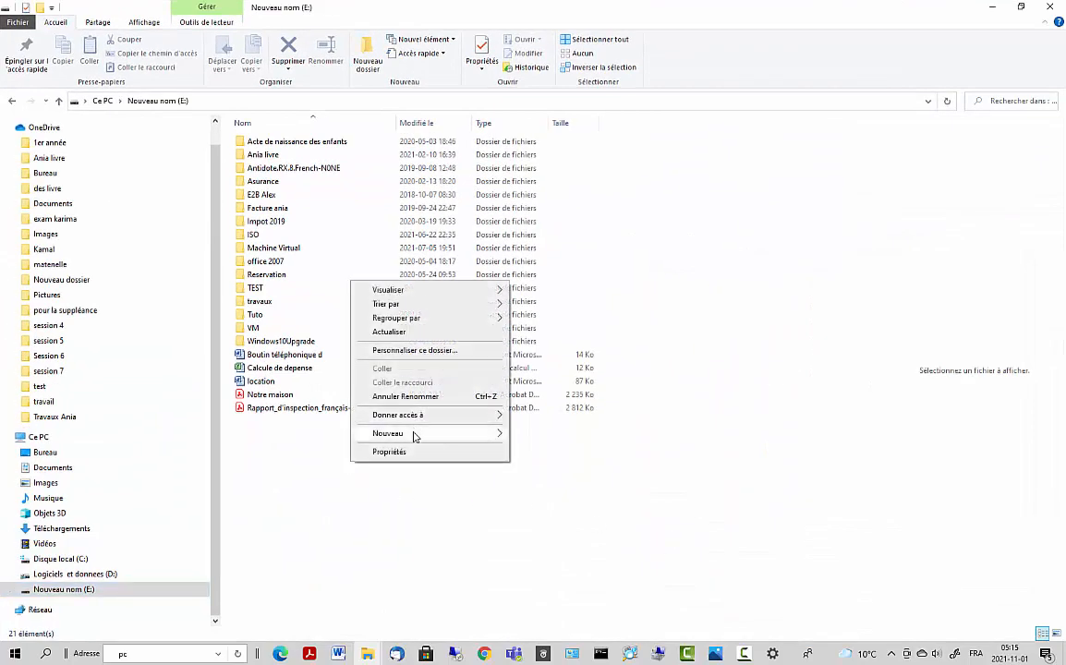
mouse_move(412, 434)
click(539, 434)
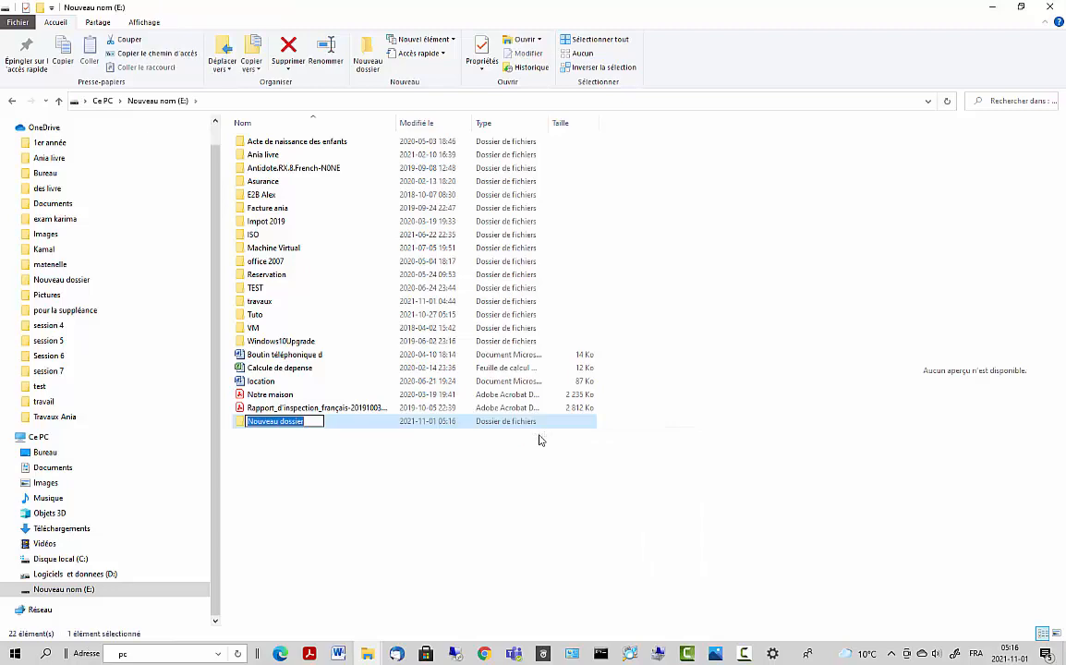
text(Trfa)
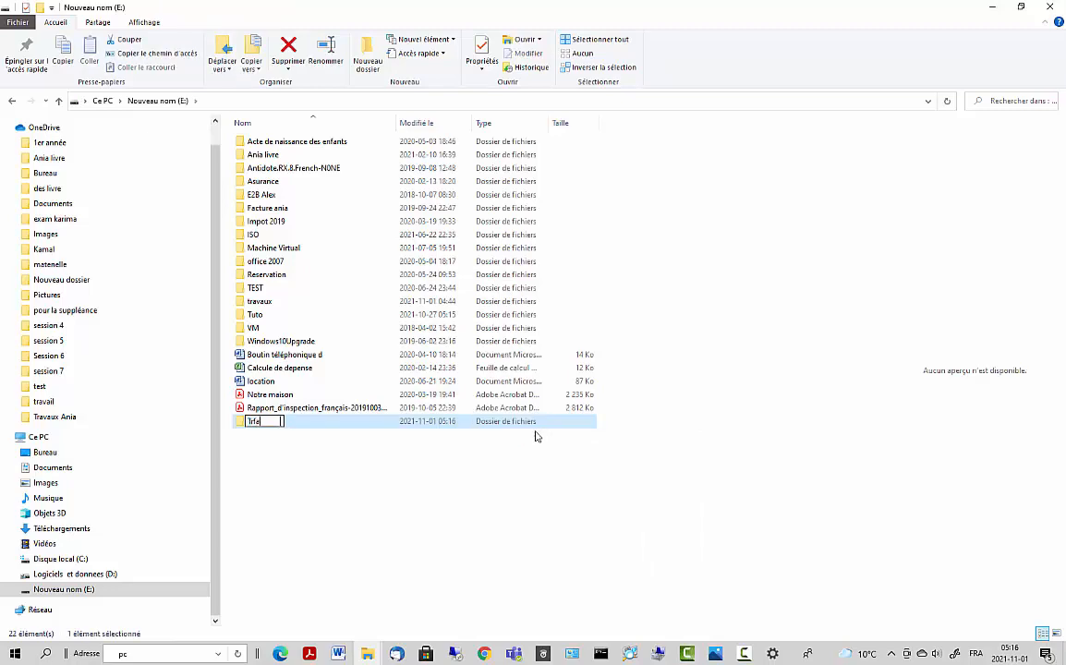
key(BackSpace)
key(BackSpace)
key(BackSpace)
text(ravaucx01)
click(287, 461)
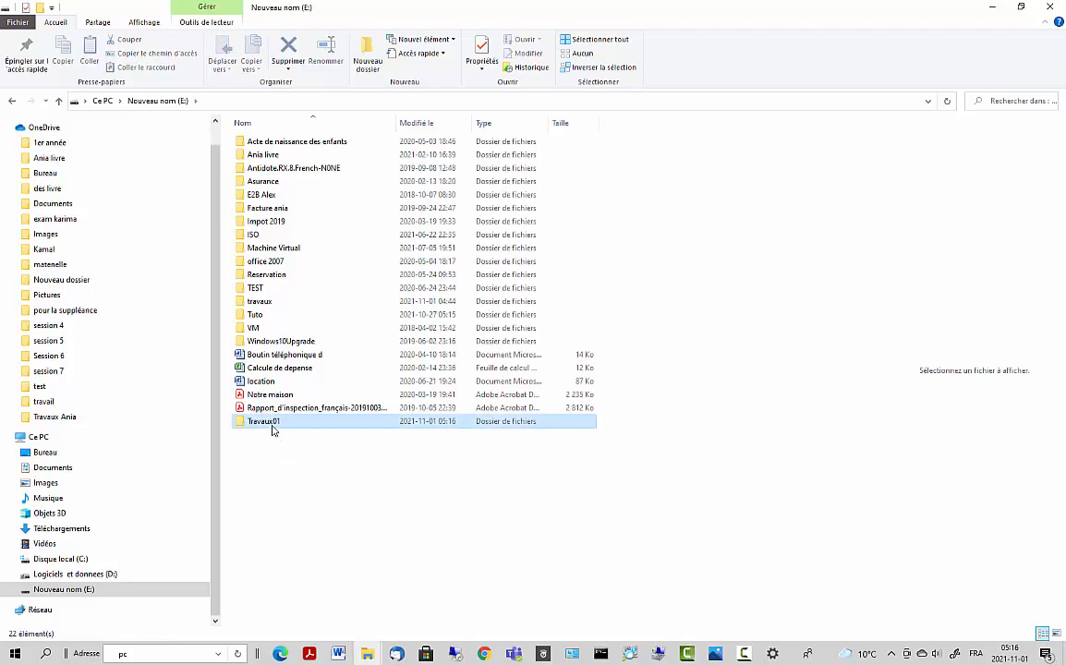
right_click(273, 424)
click(276, 484)
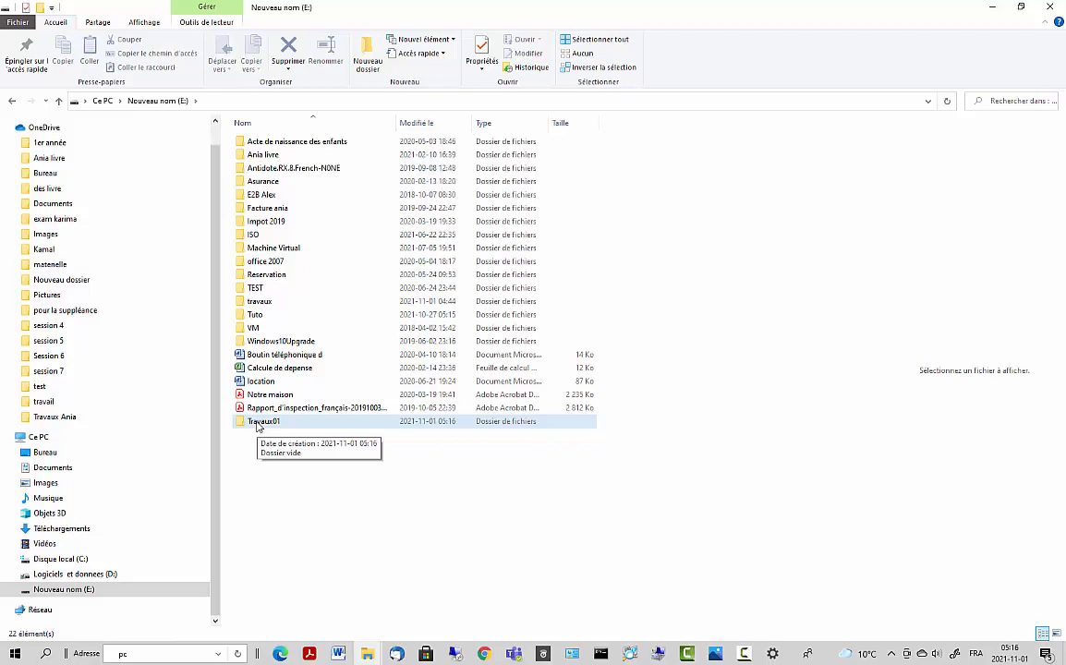
- Turn on advanced sharing for Travaux01 with Partager ce dossier
right_click(257, 423)
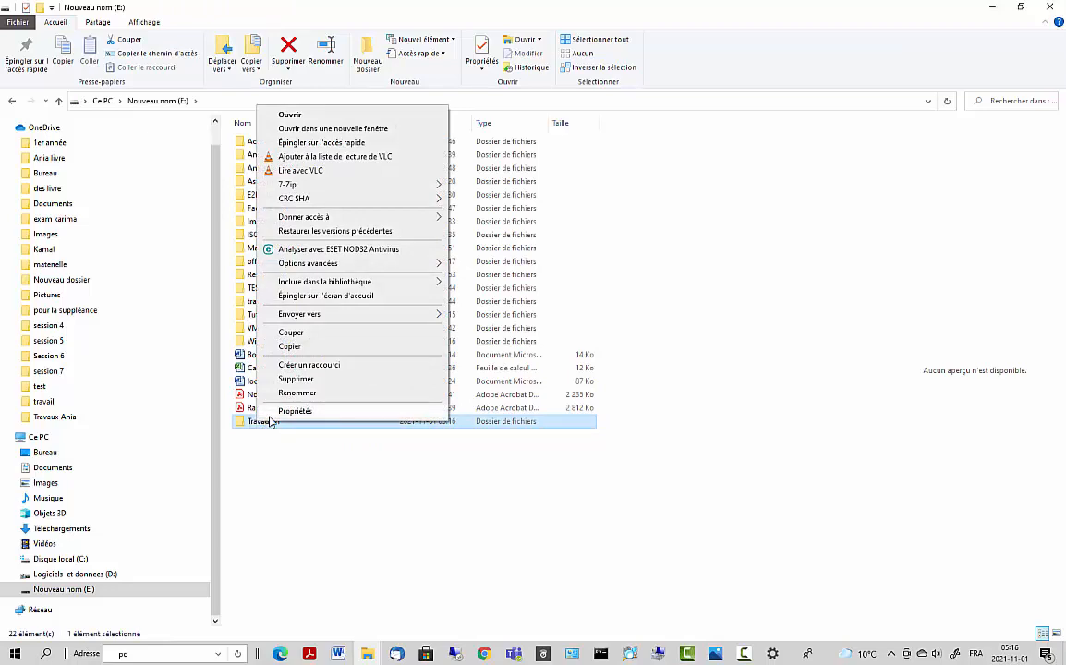
click(294, 411)
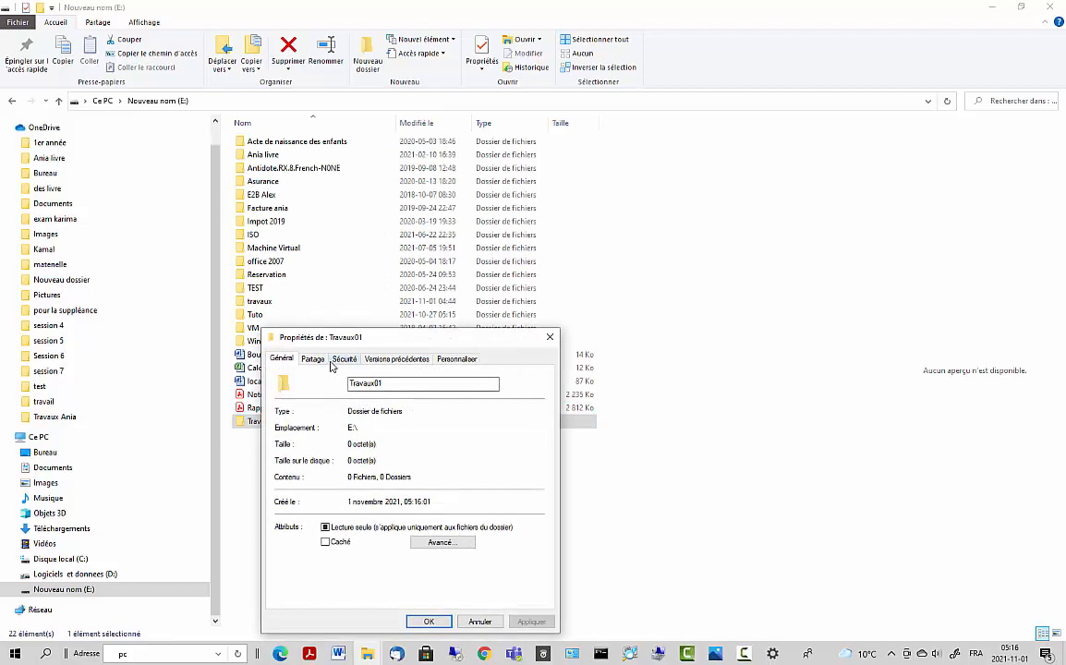
click(311, 360)
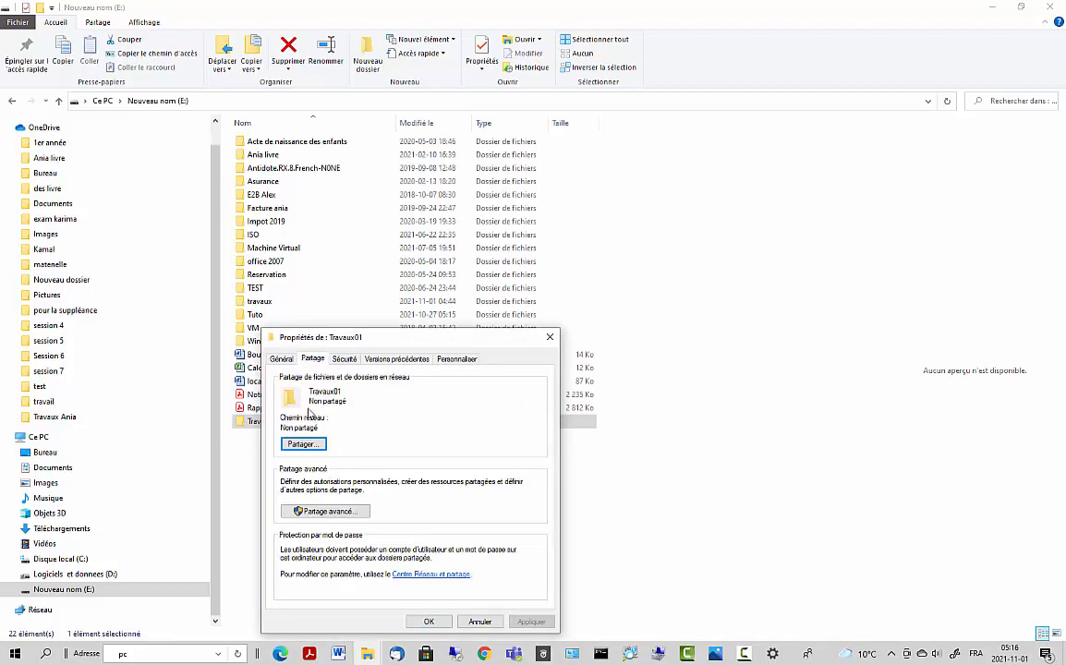
click(306, 508)
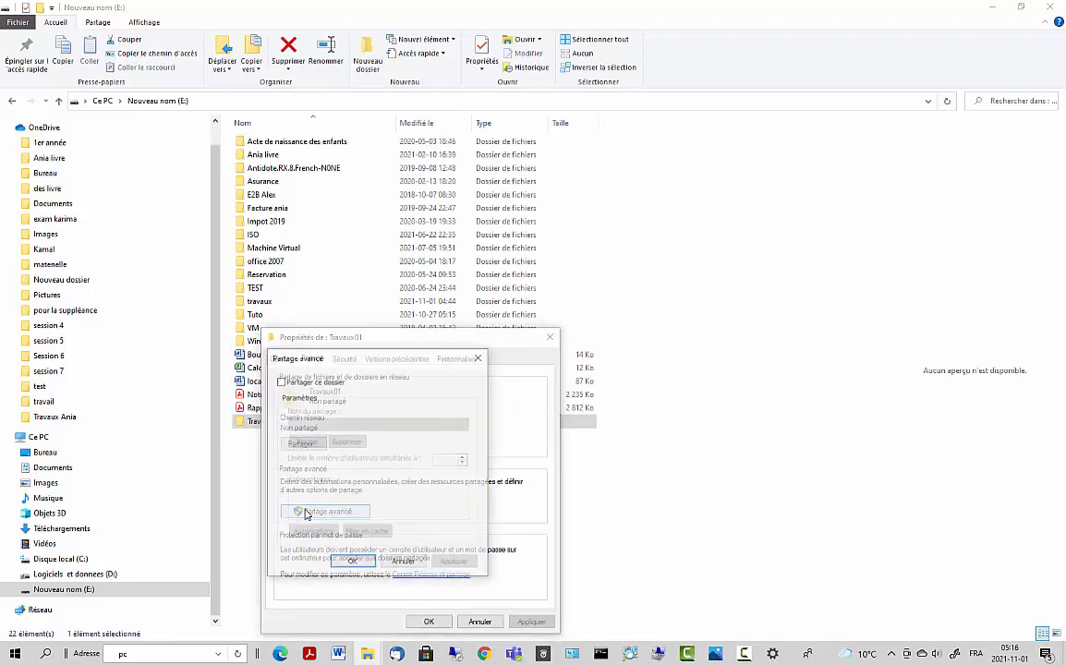
click(281, 381)
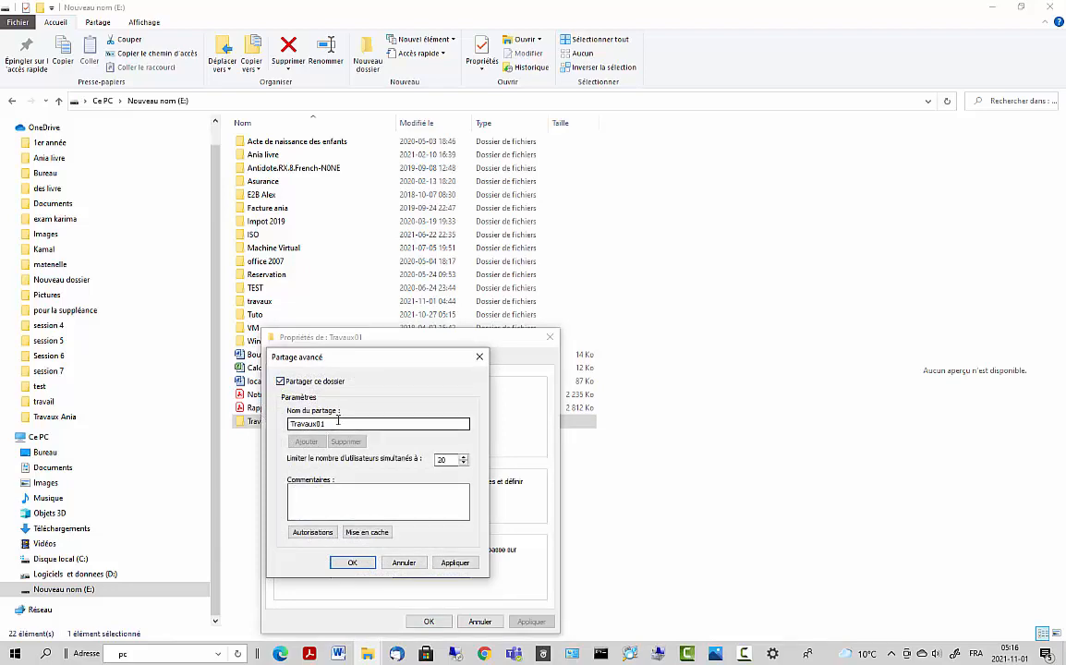
- Grant Everyone Modifier permission on the Travaux01 share and close advanced sharing
click(313, 534)
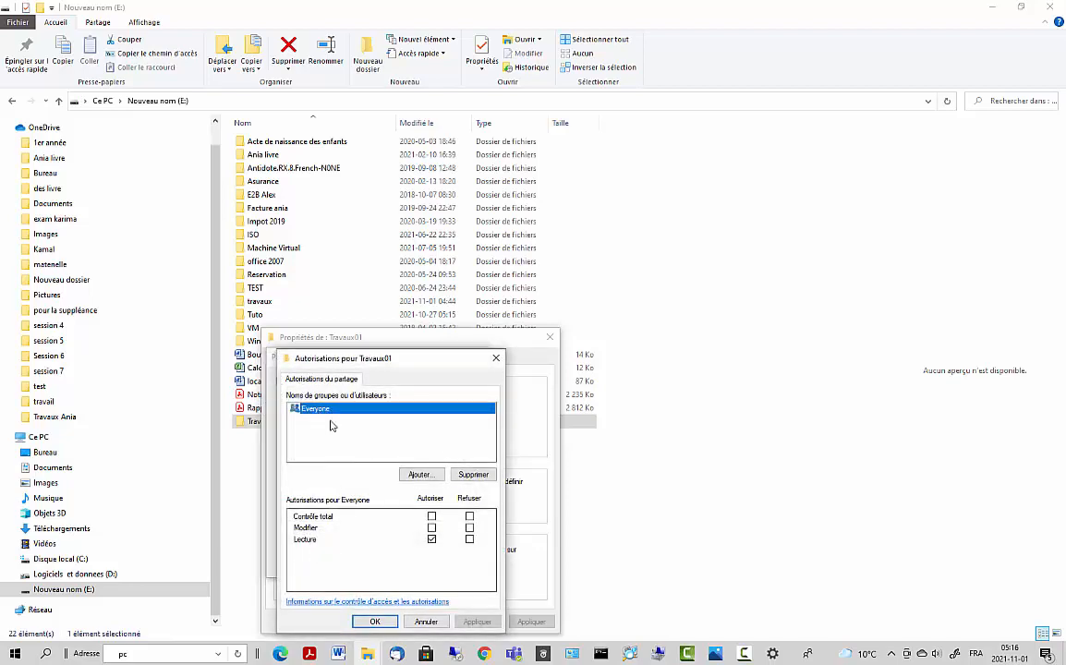
click(431, 528)
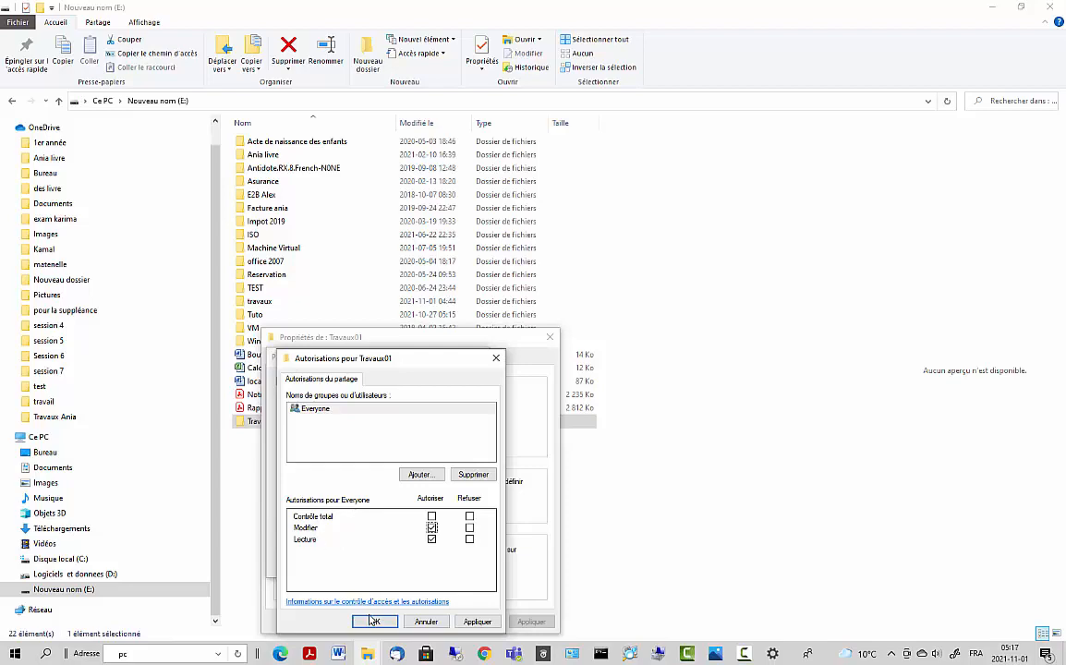
click(474, 623)
click(375, 622)
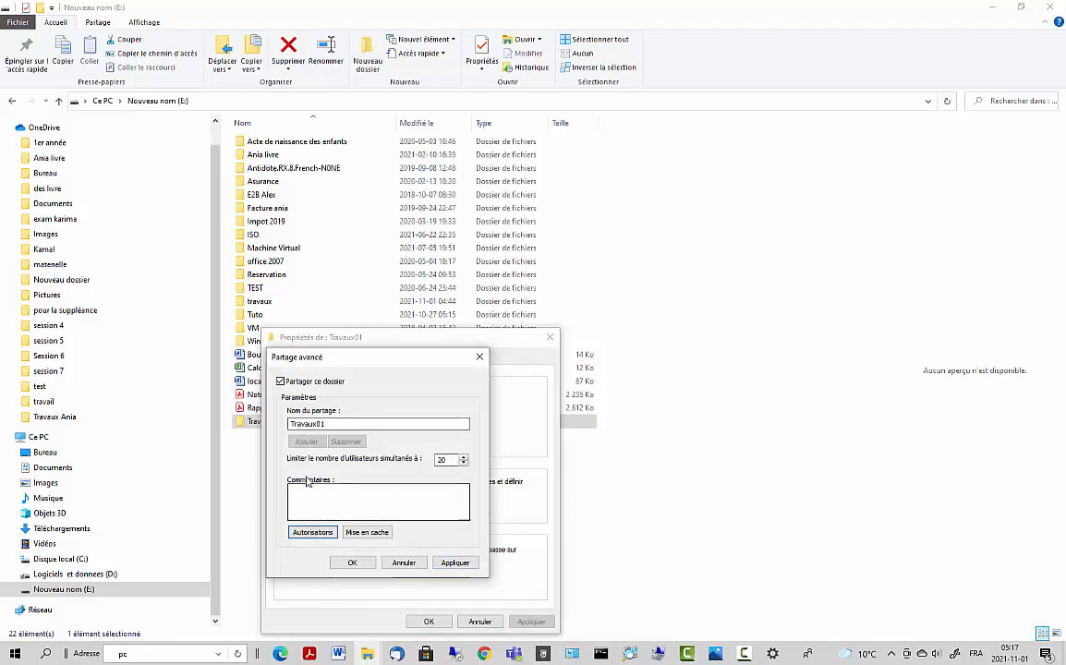
click(312, 532)
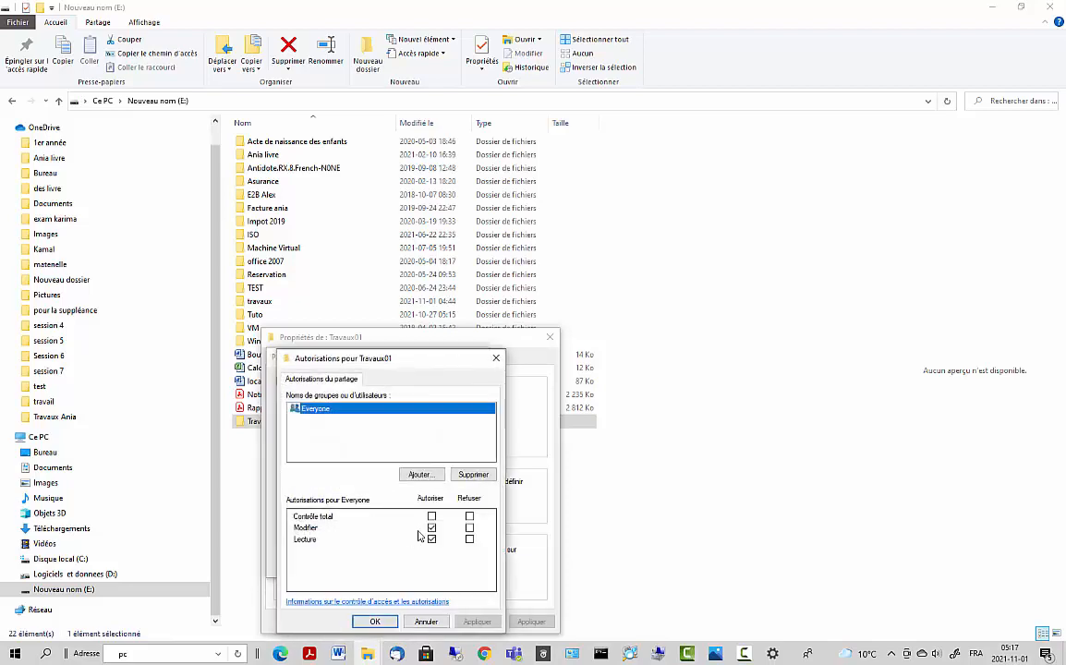
click(375, 621)
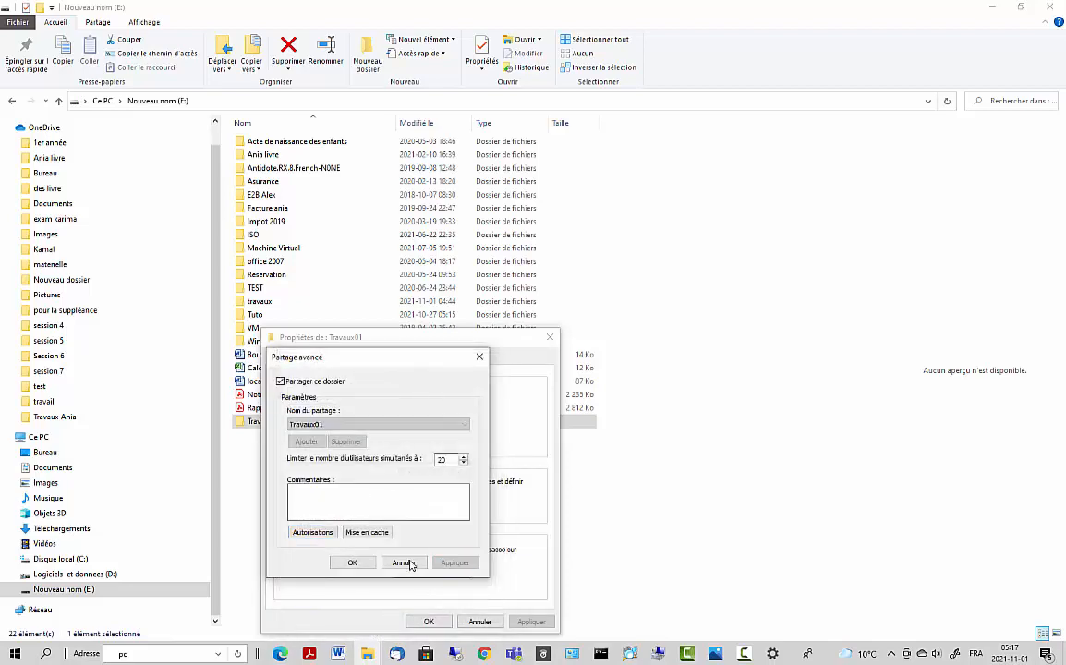
click(354, 564)
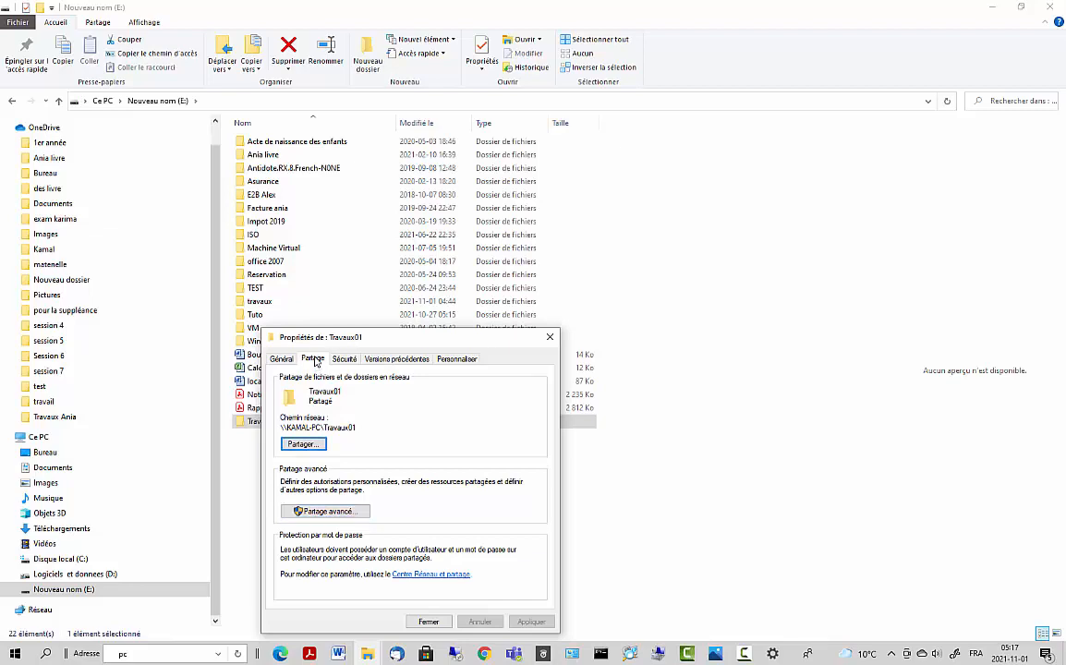
- Add the Everyone group to Travaux01's security permissions through the advanced search
click(349, 361)
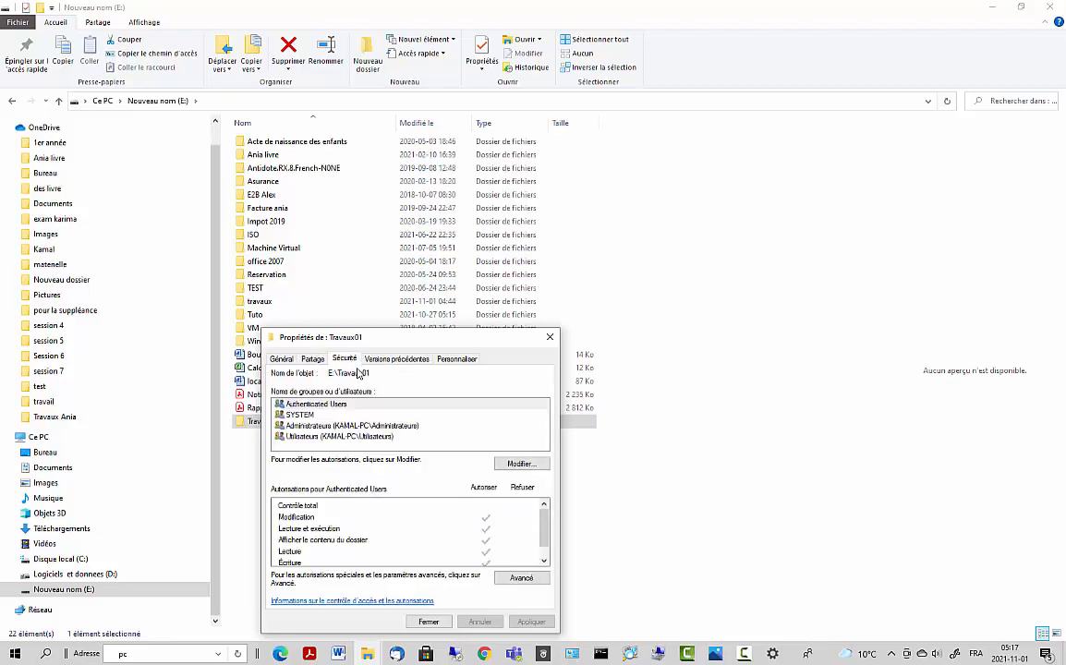
click(510, 462)
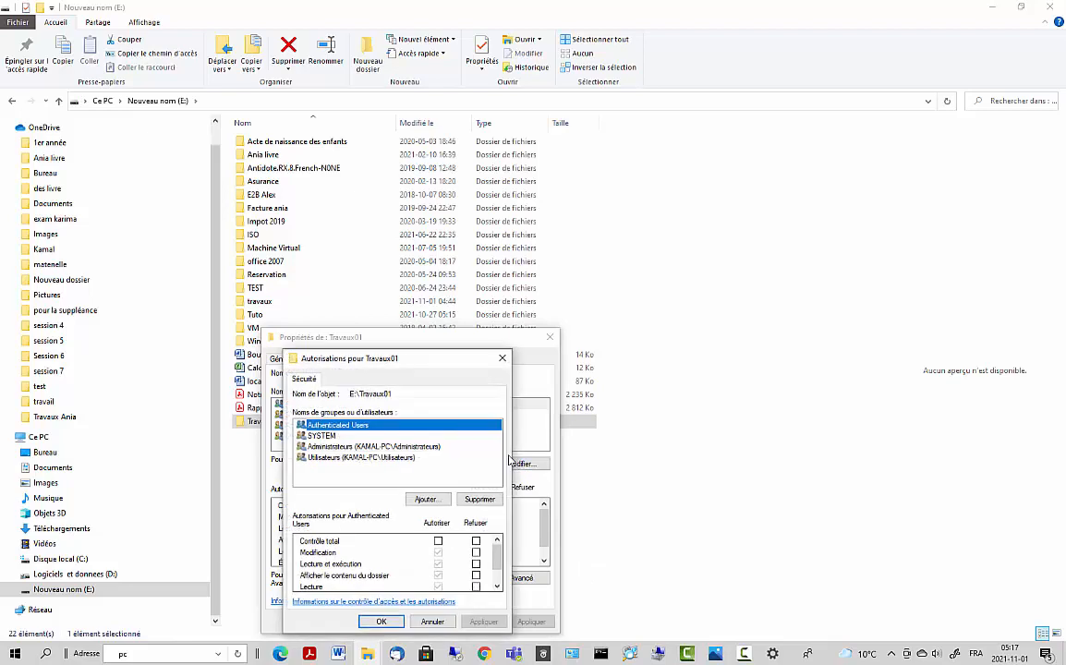
click(424, 500)
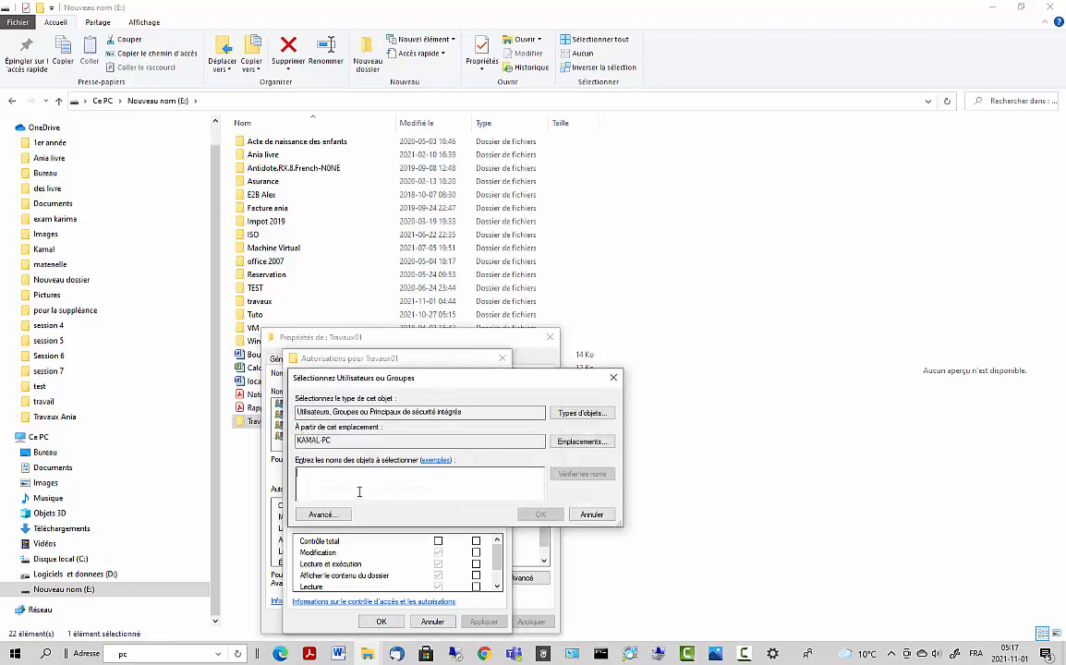
click(569, 443)
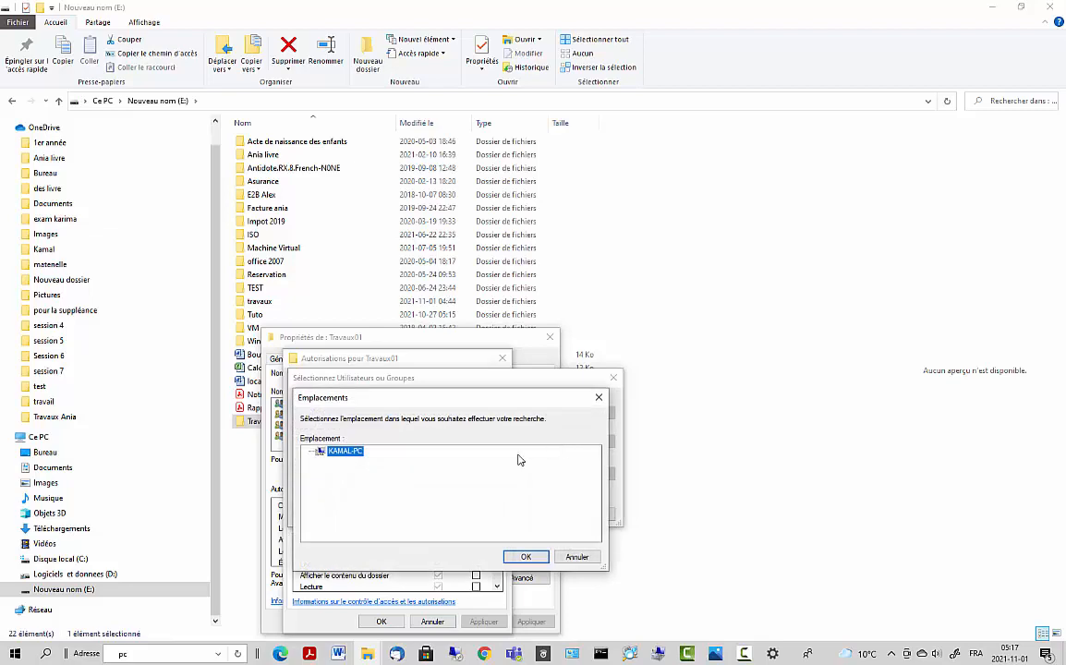
click(574, 557)
click(323, 514)
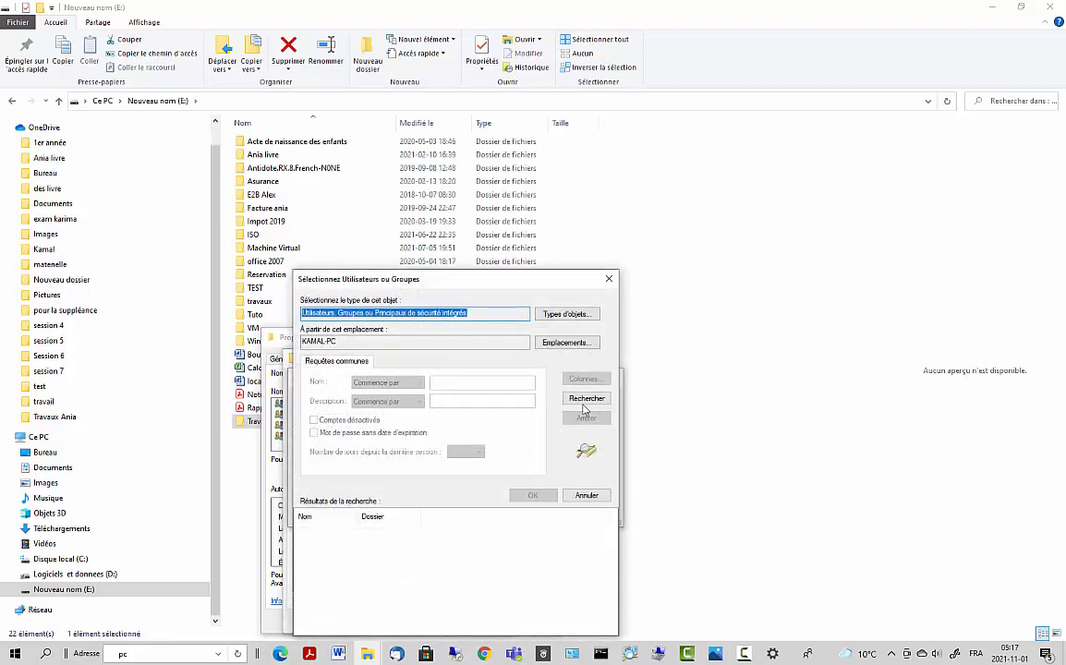
click(585, 399)
click(342, 575)
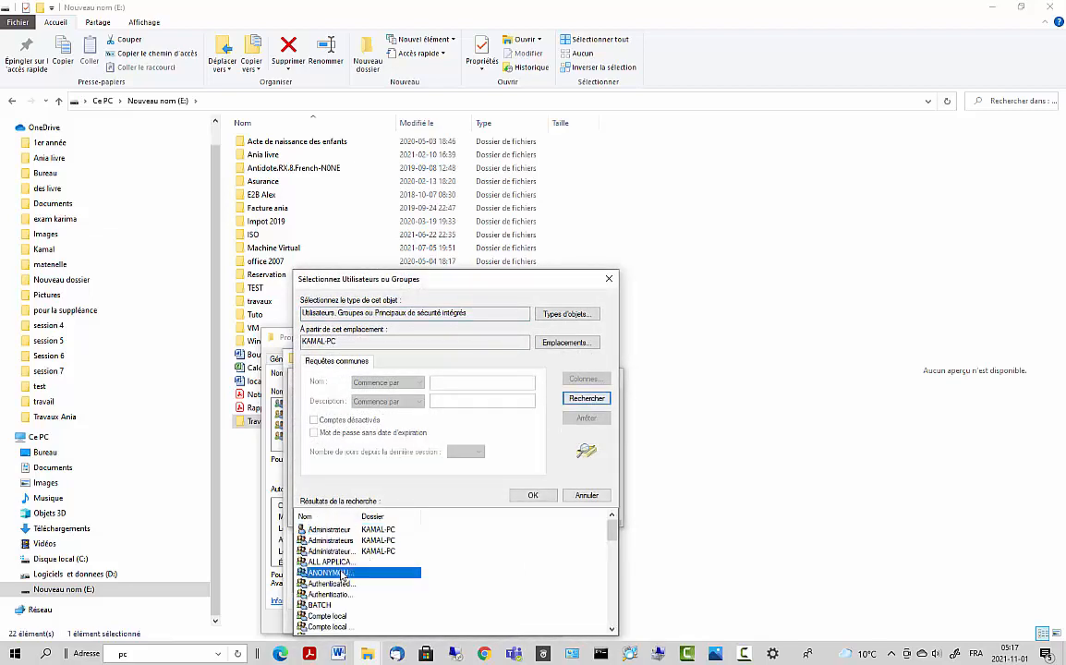
key(e)
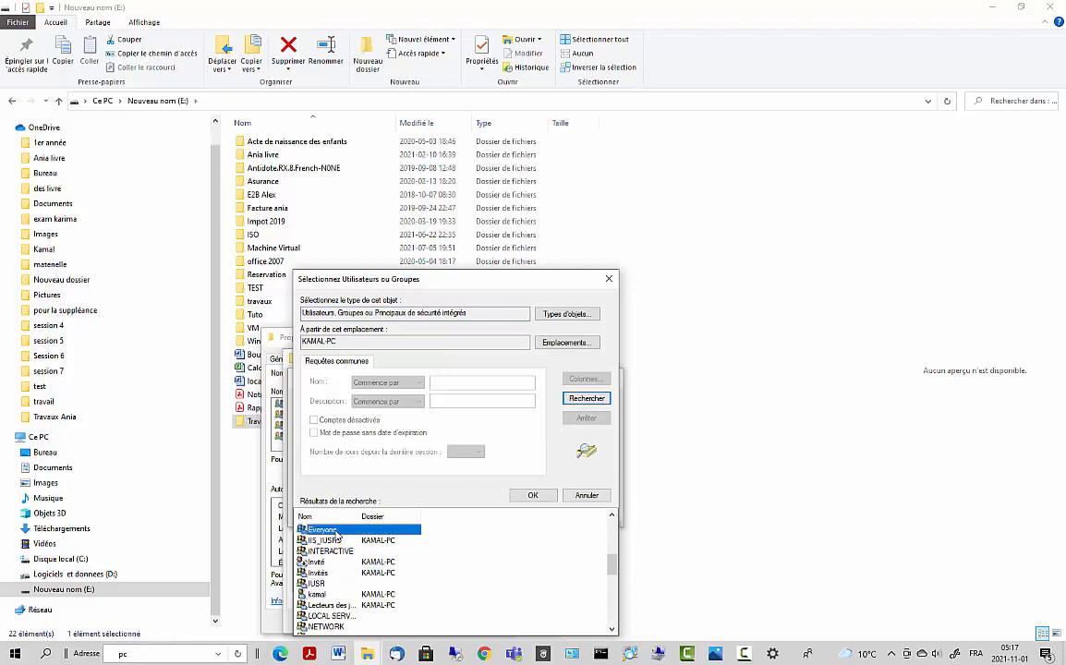
key(Return)
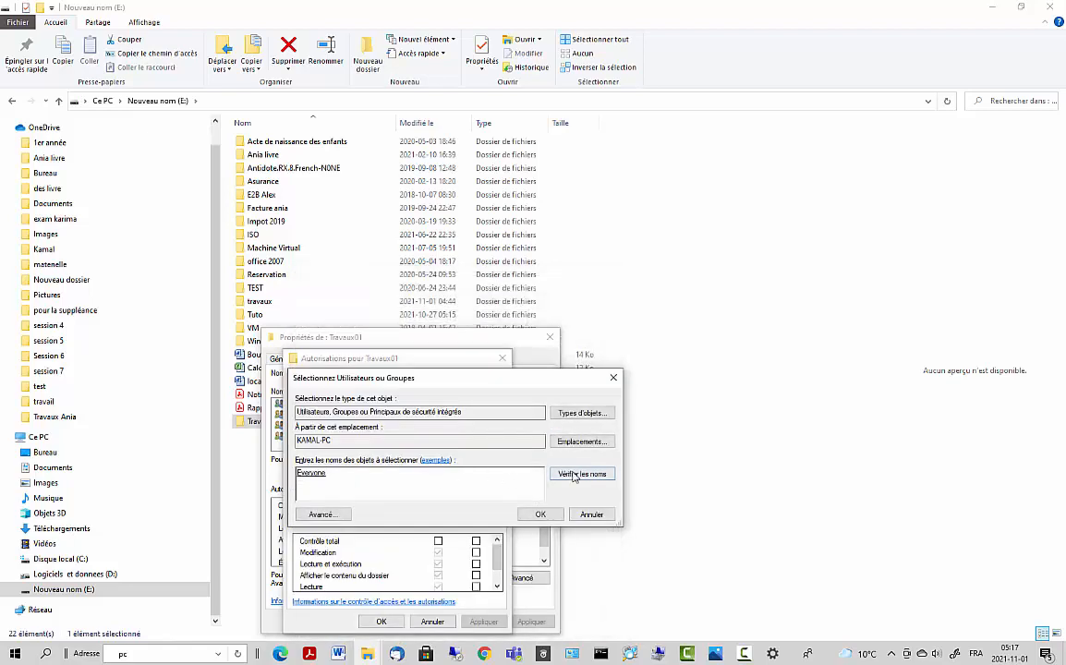
click(542, 514)
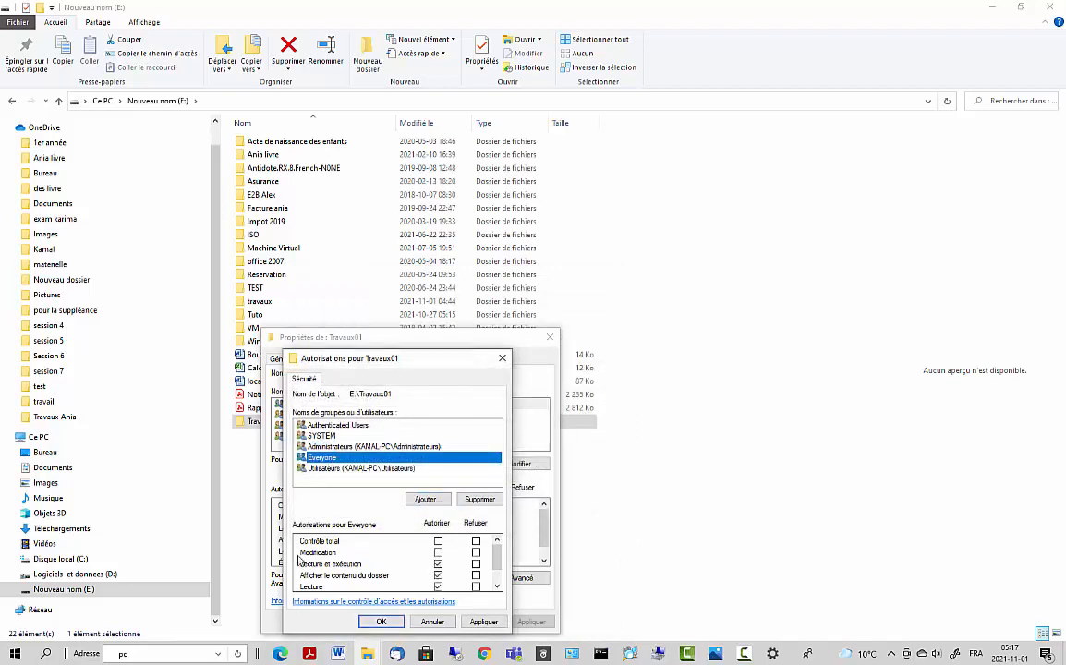
- Allow Modification for Everyone, apply it, and close the properties dialogs
click(437, 553)
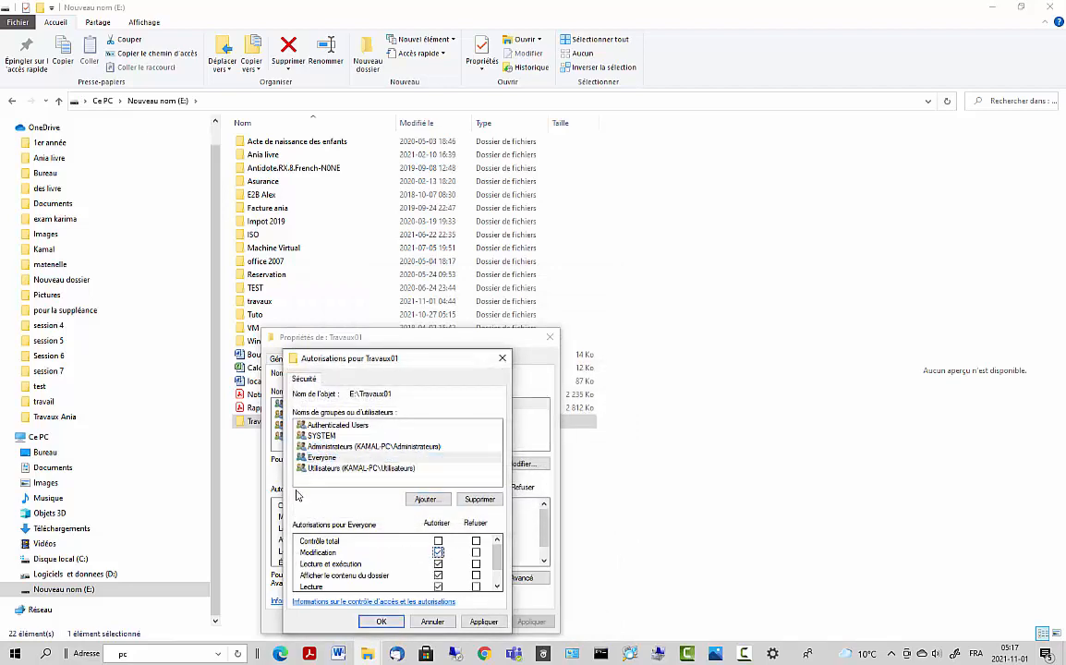
click(324, 455)
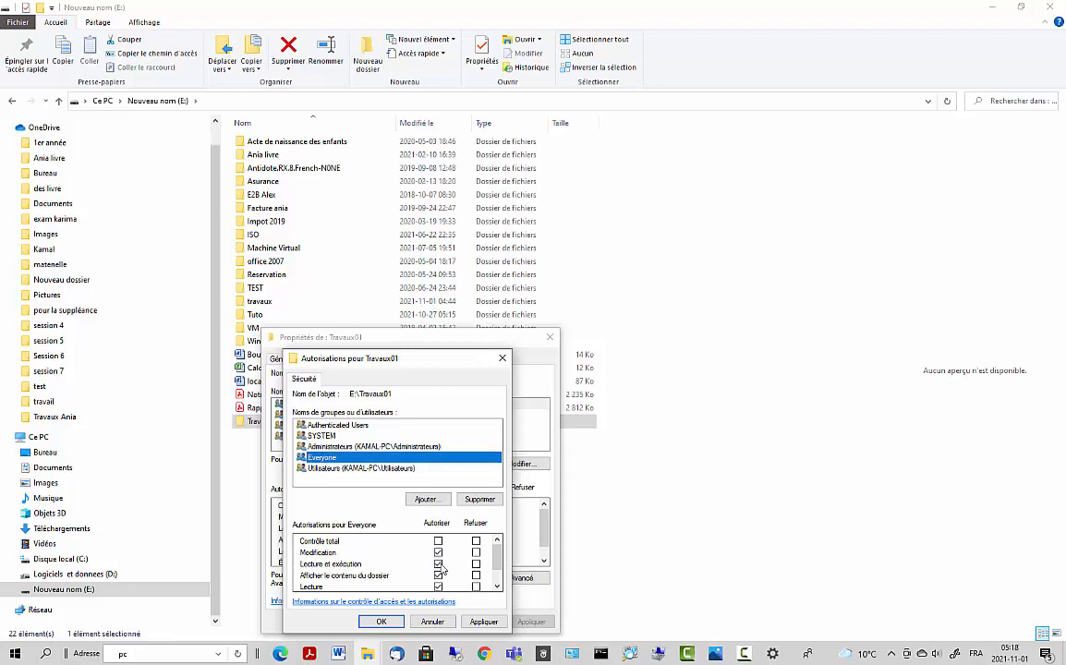
click(482, 621)
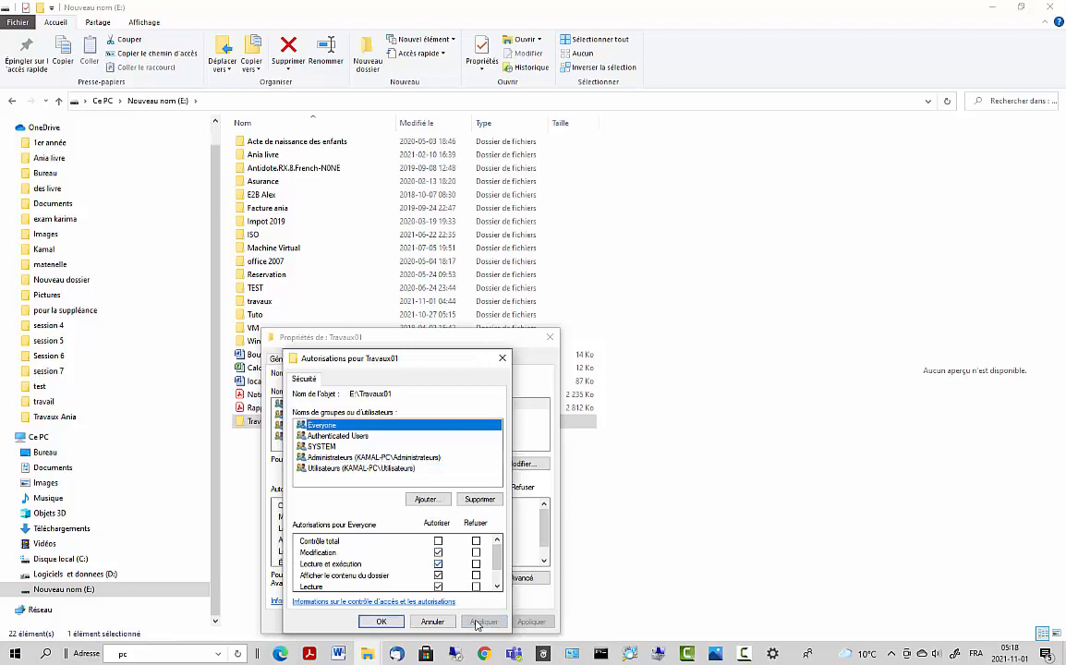
click(395, 623)
click(406, 621)
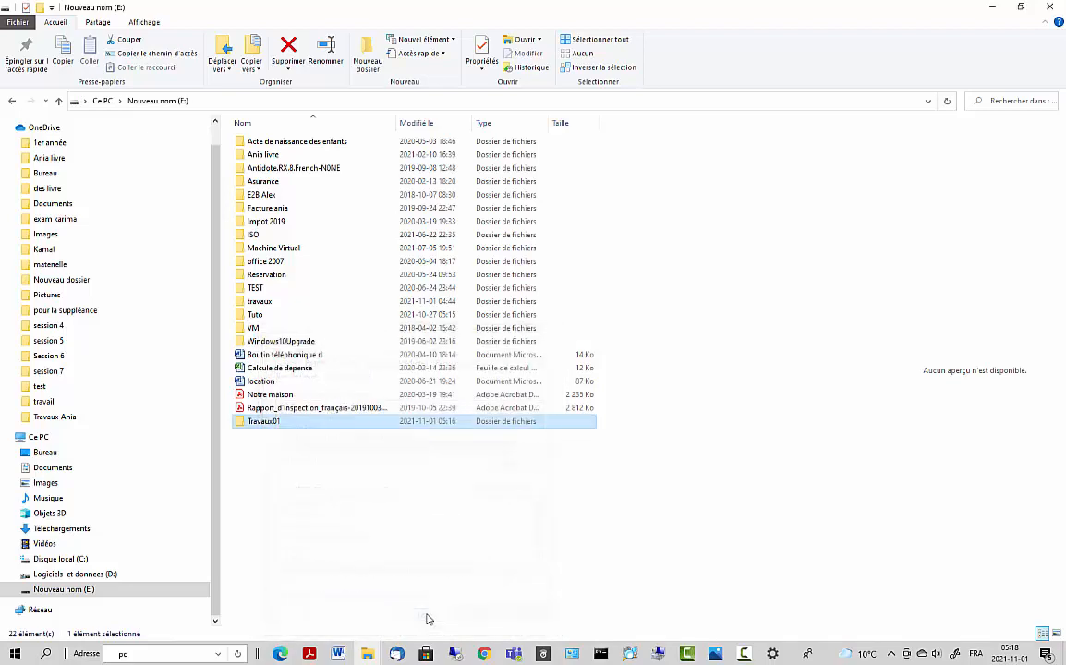
right_click(270, 426)
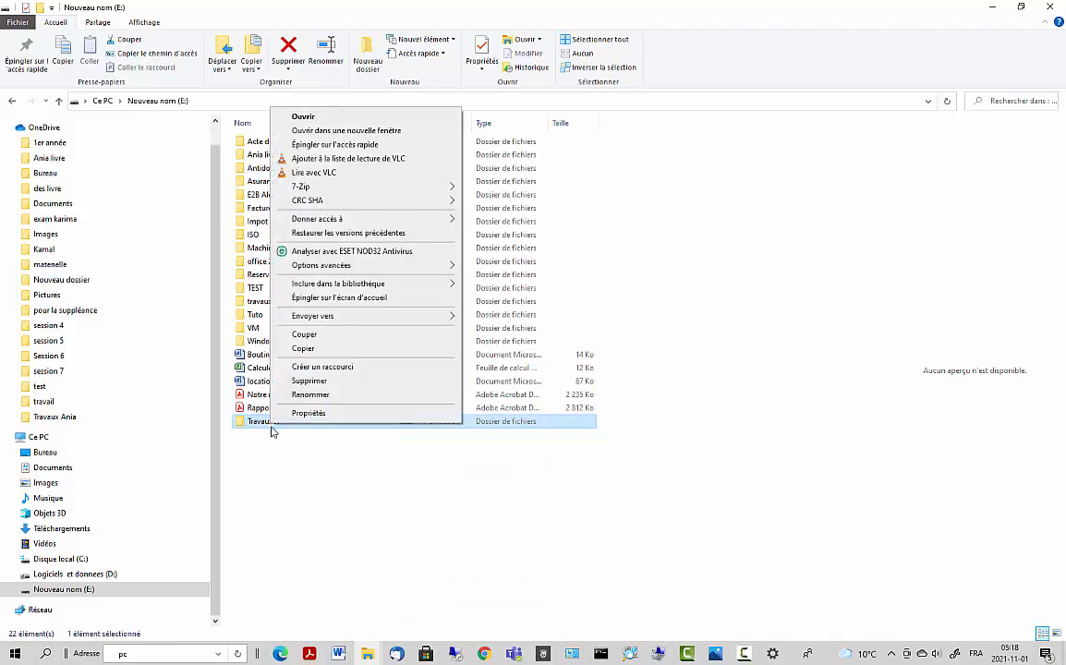
click(268, 386)
click(327, 359)
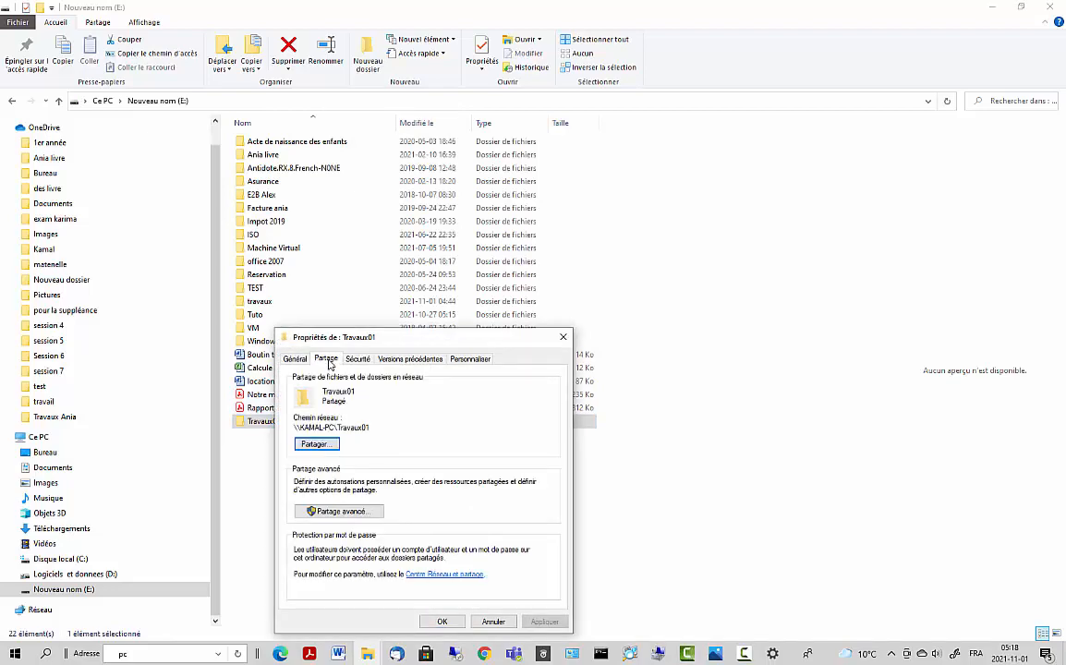
click(312, 510)
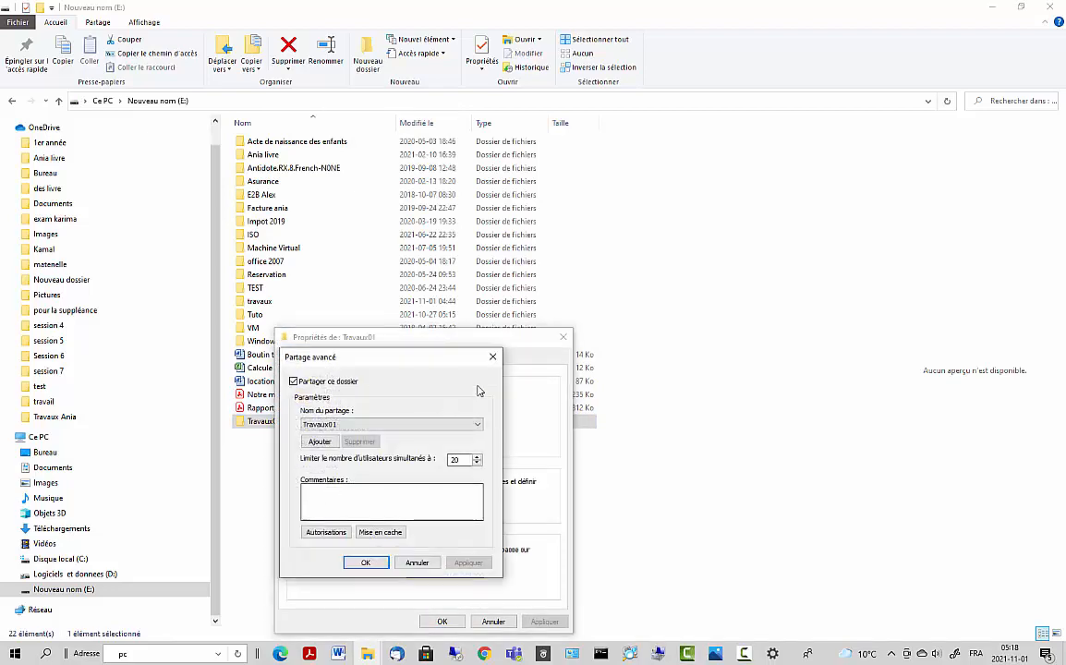
click(490, 357)
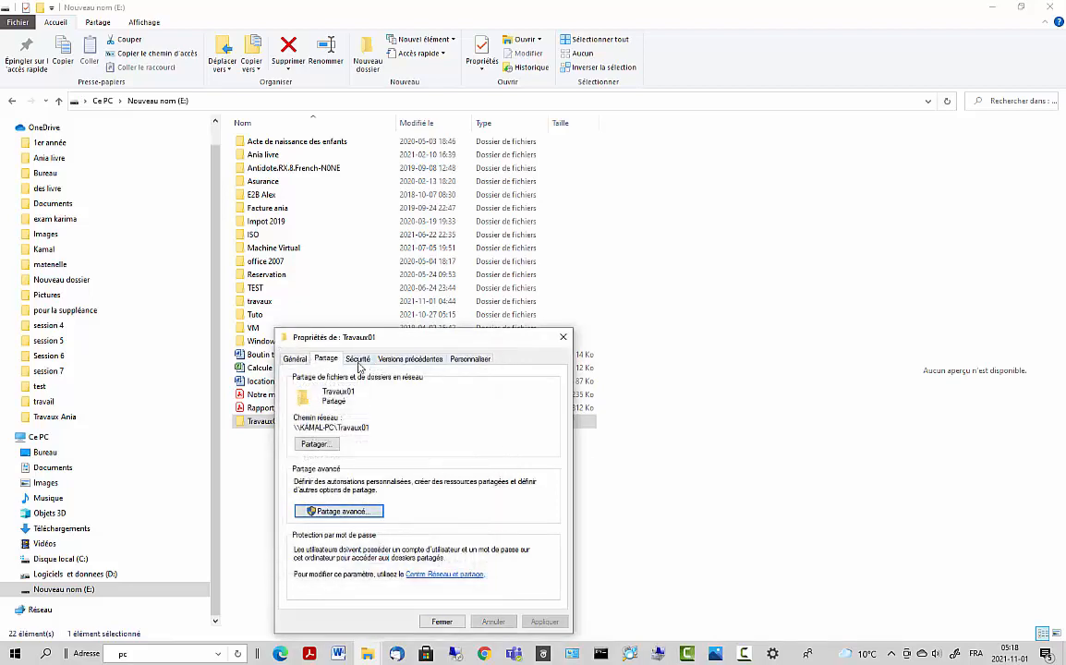
click(357, 360)
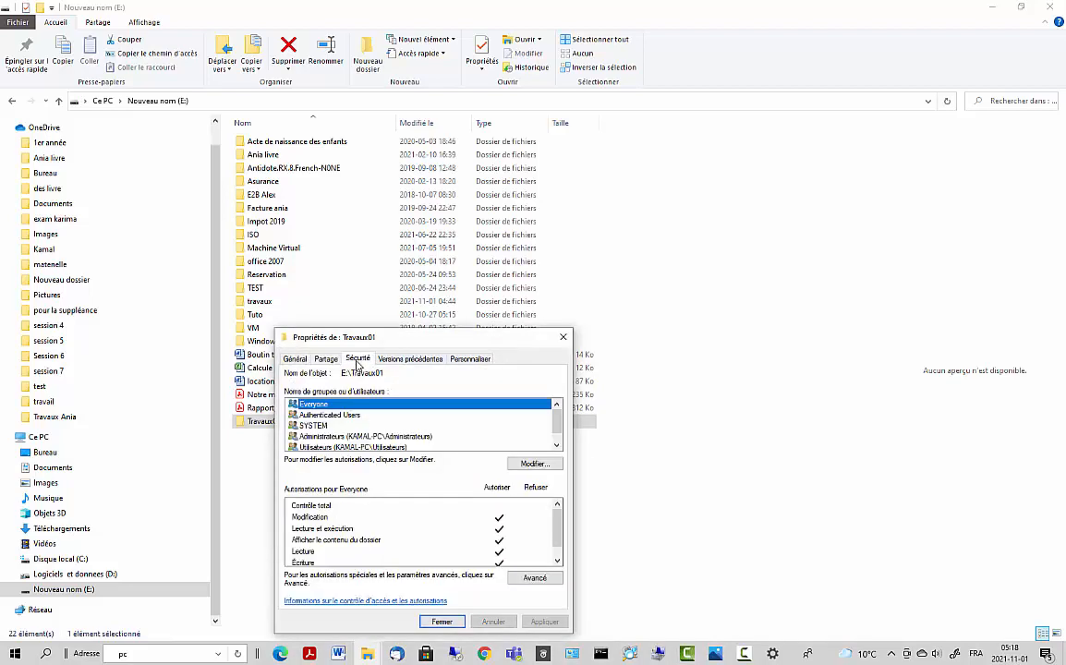
click(442, 621)
- Open Travaux01 and create a new text document named test01
double_click(266, 427)
right_click(317, 347)
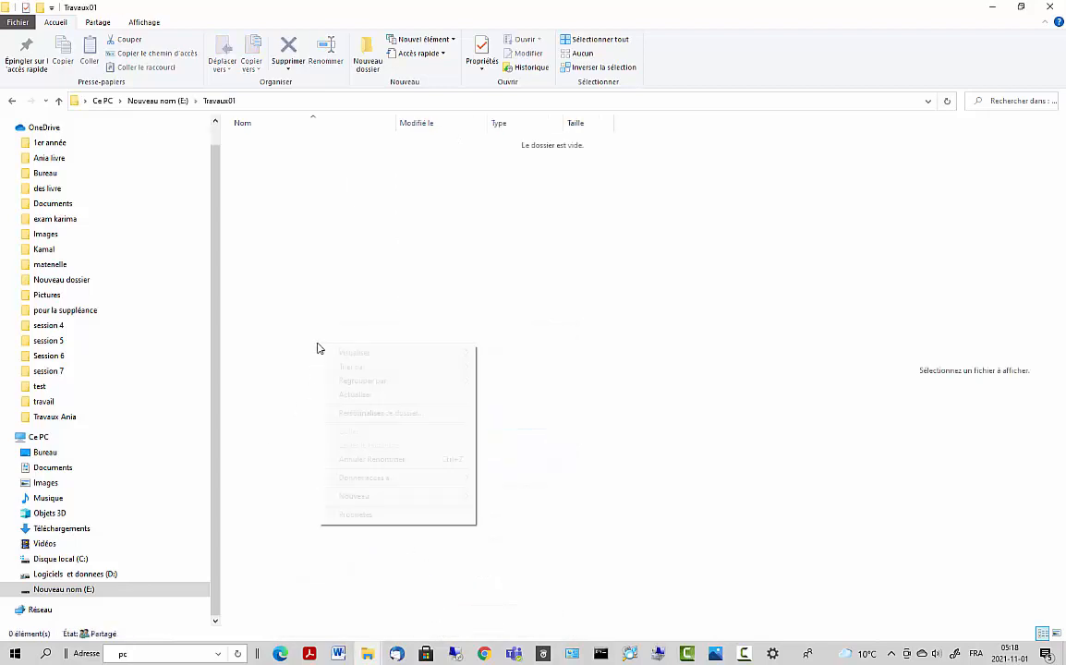
mouse_move(421, 504)
click(529, 601)
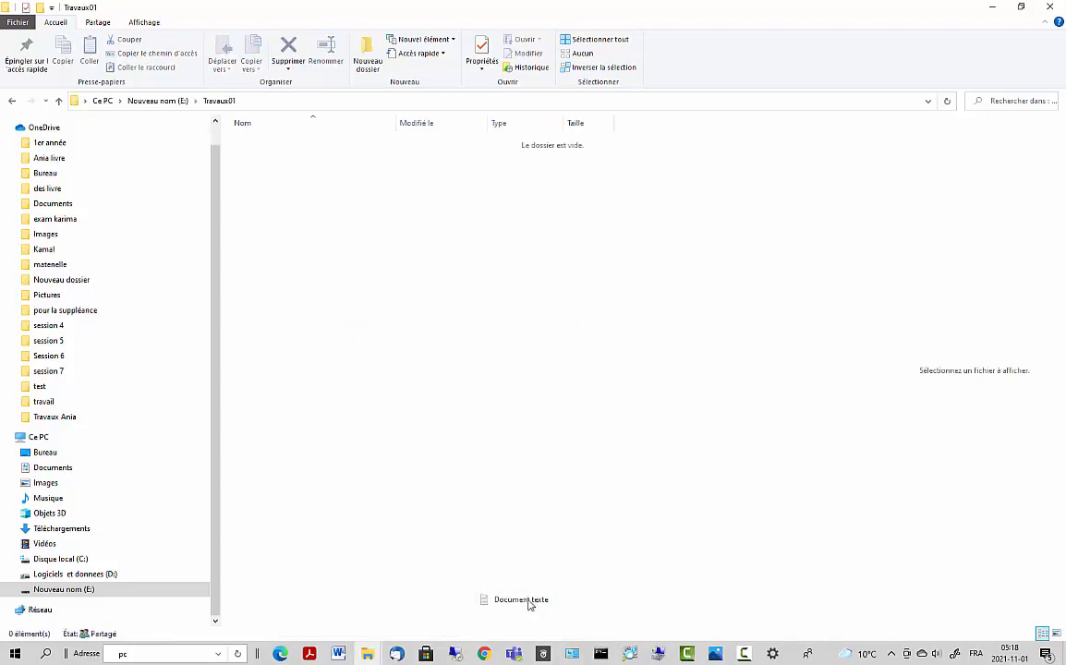
text(test01)
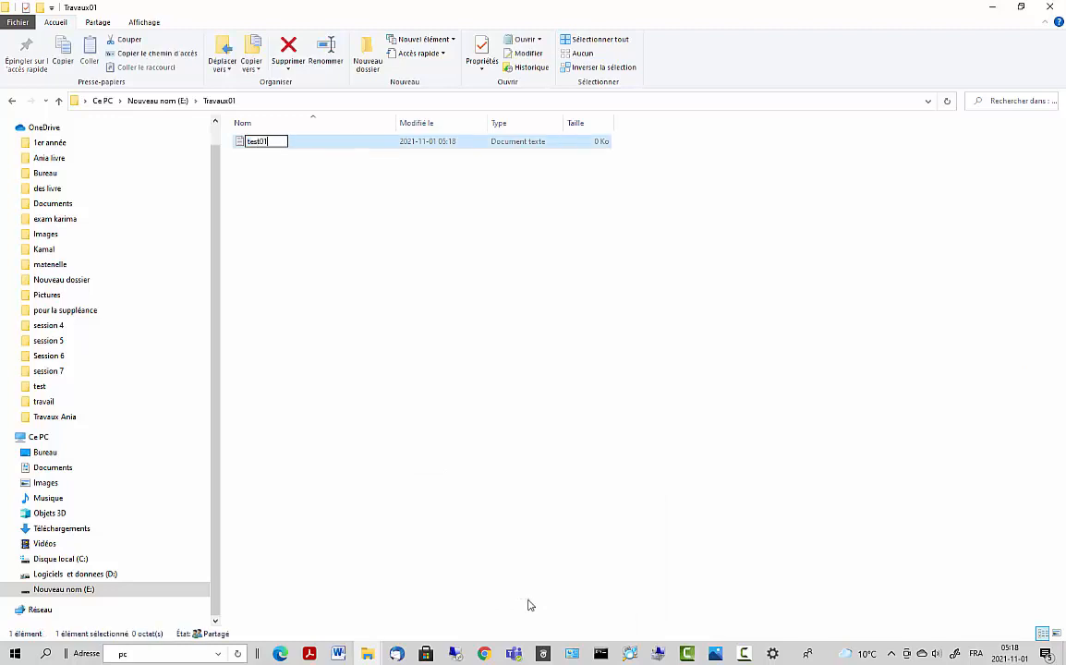
right_click(286, 311)
click(301, 366)
- Create a second text document named test02 and minimise the folder window
right_click(379, 430)
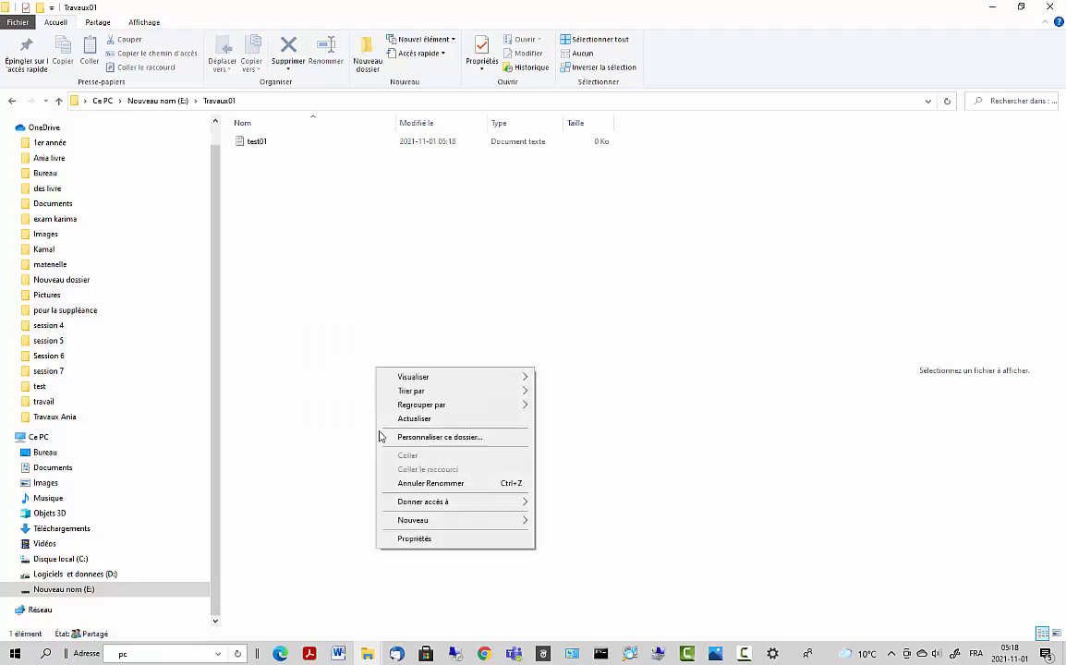
mouse_move(434, 519)
click(565, 624)
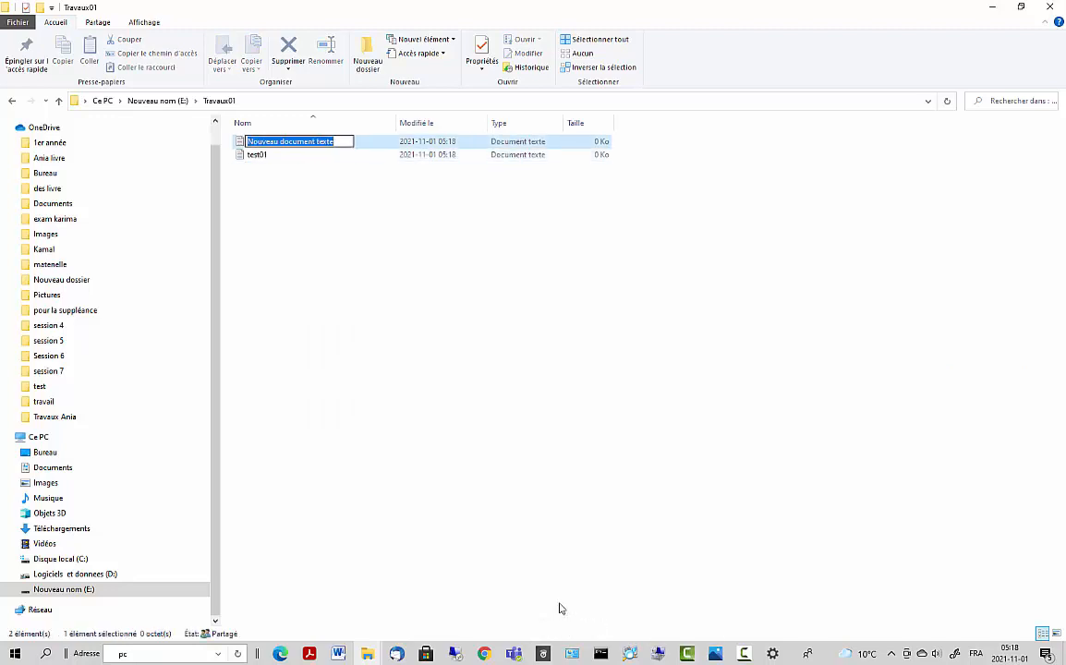
text(test)
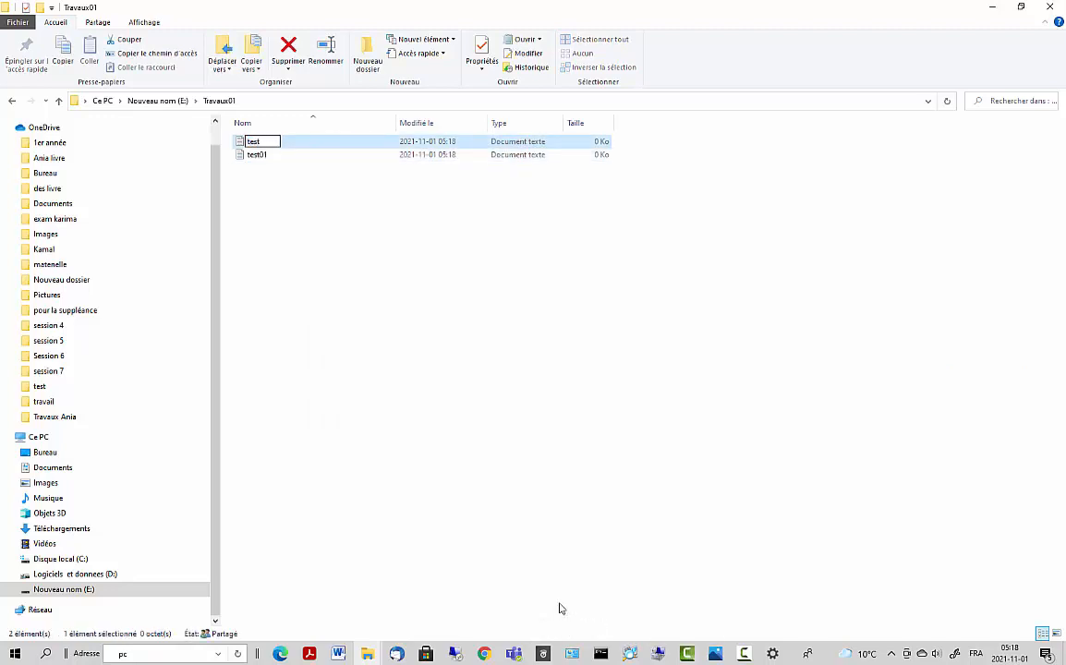
text(02)
key(Return)
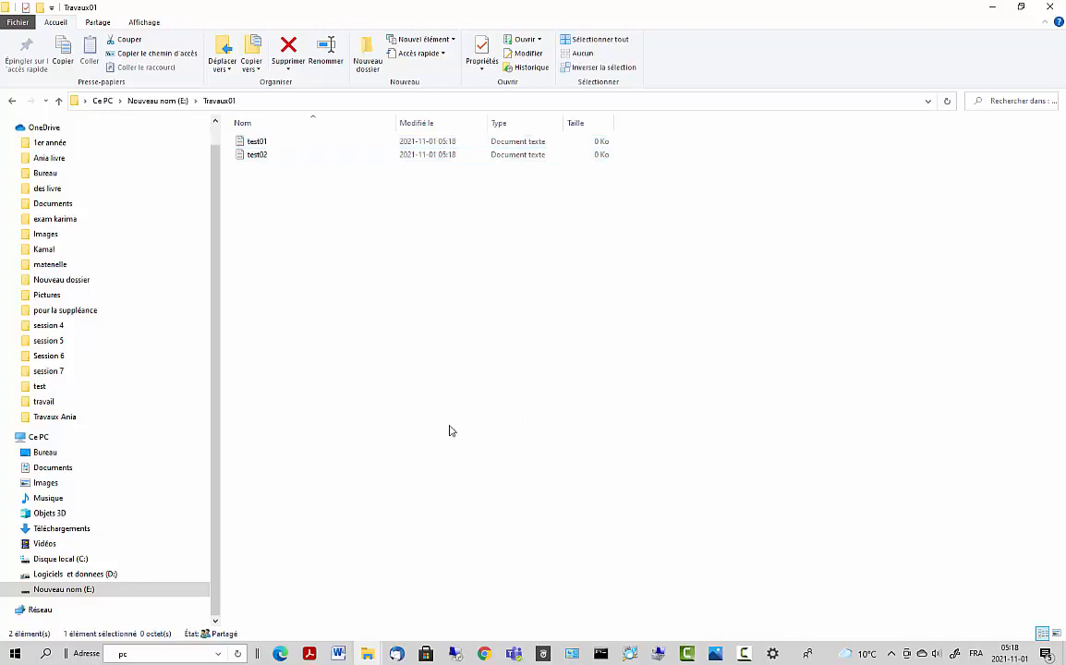
click(450, 430)
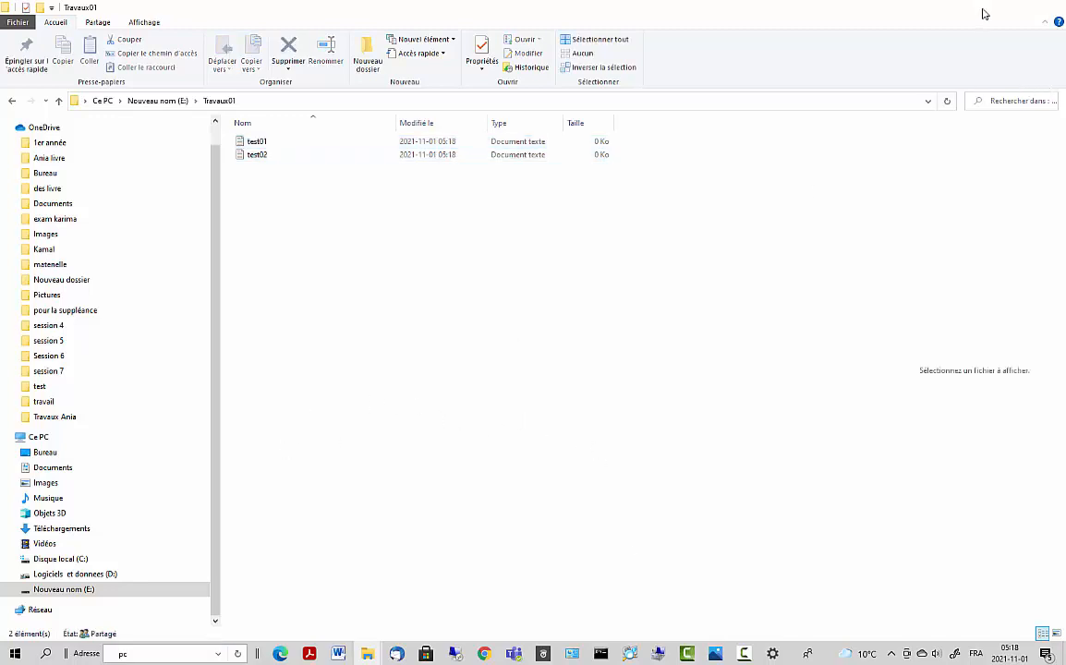
click(984, 11)
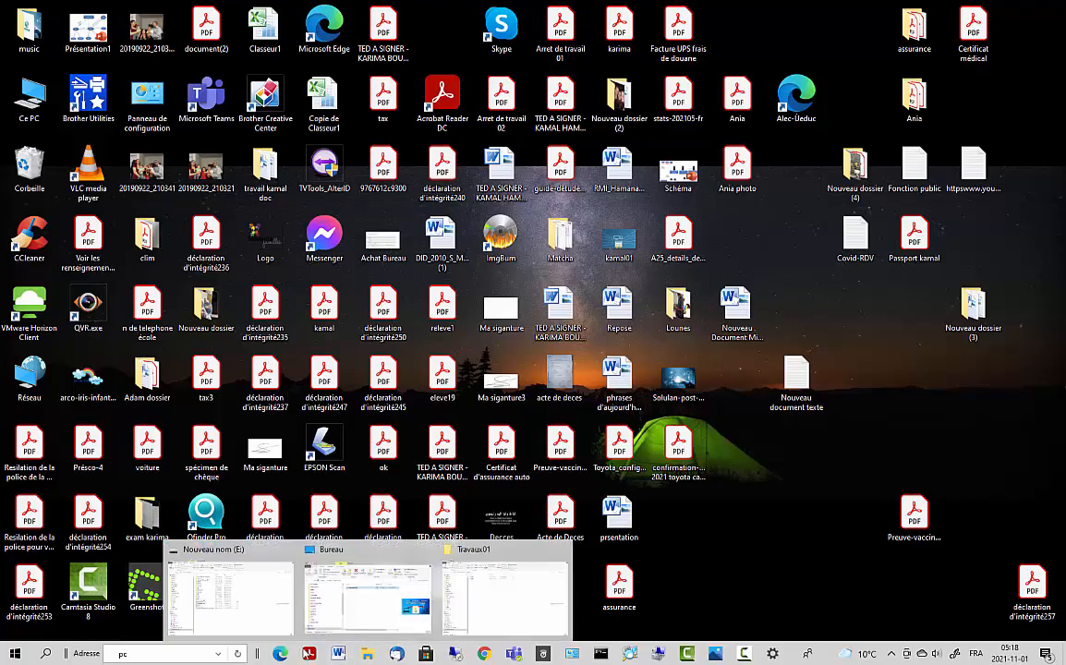
- Restore the 192.168.2.215 session and confirm Algeria-Bejaia's Private profile in network settings
click(281, 654)
click(281, 653)
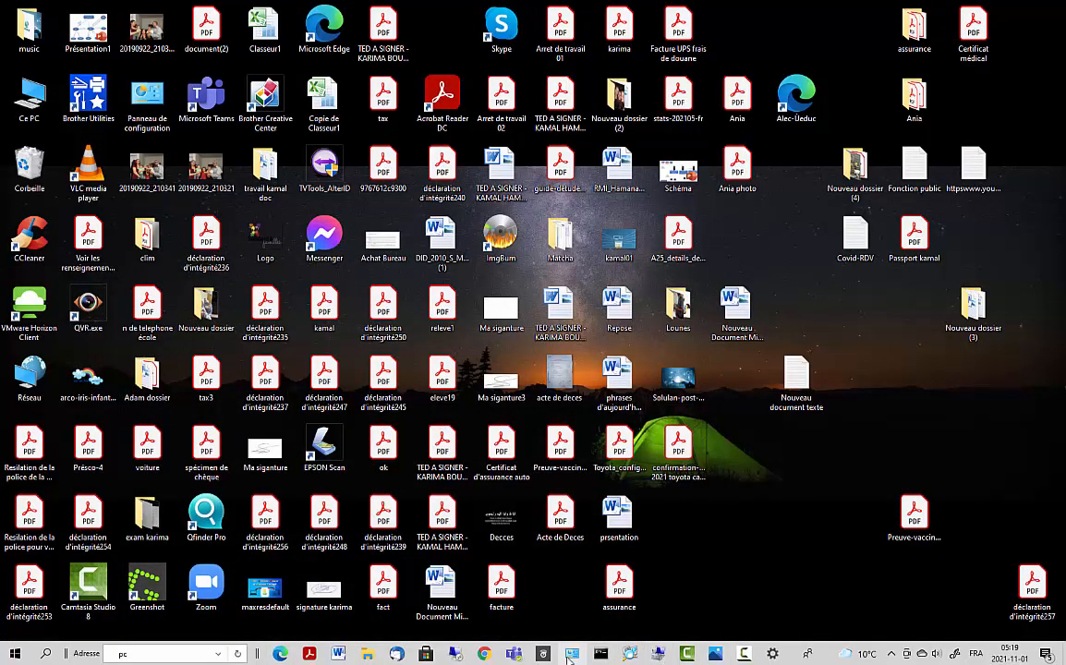
click(453, 654)
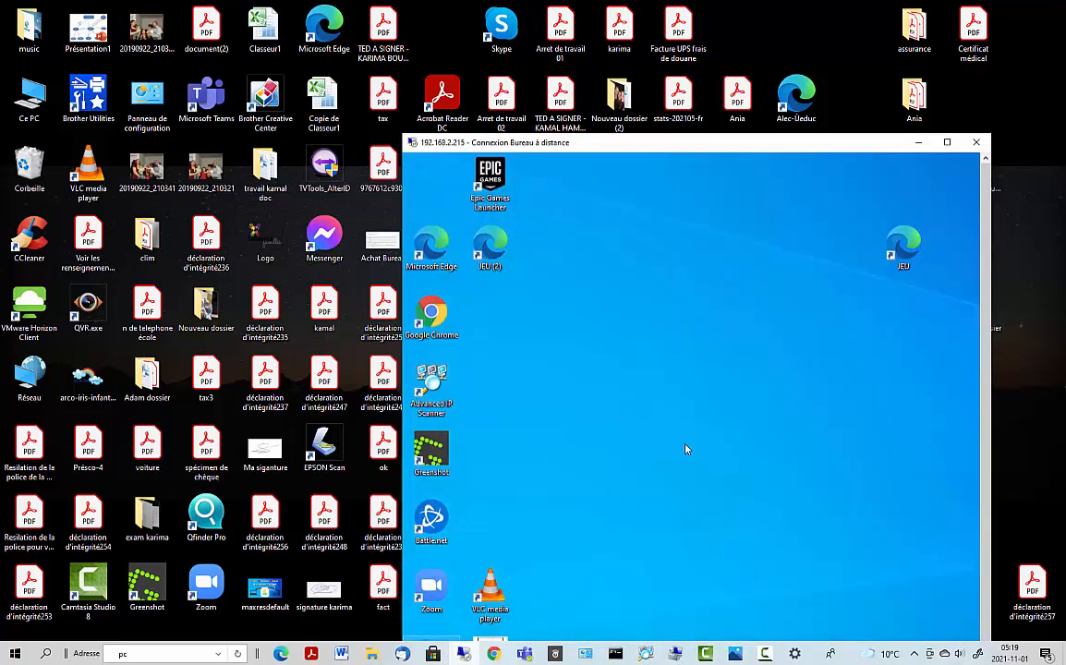
click(949, 140)
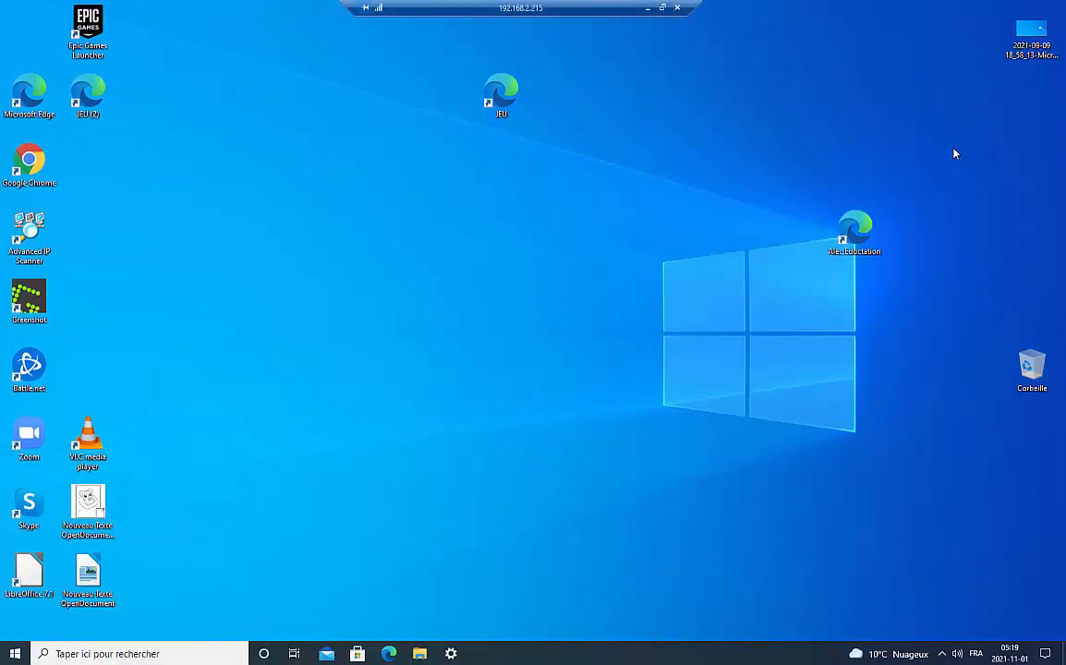
click(941, 653)
right_click(919, 632)
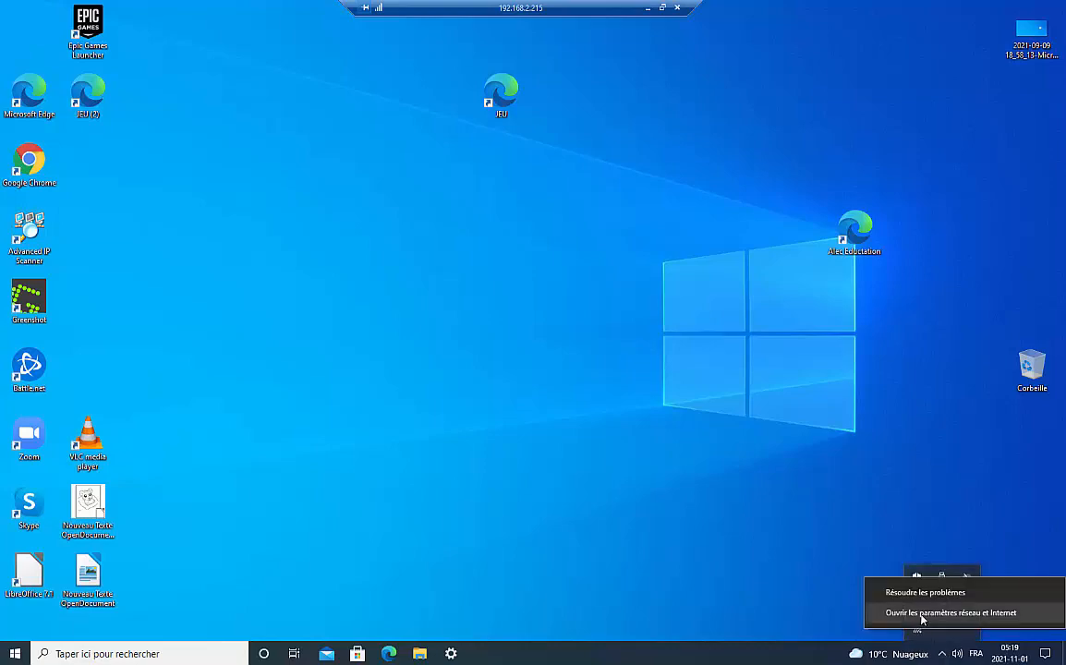
click(924, 612)
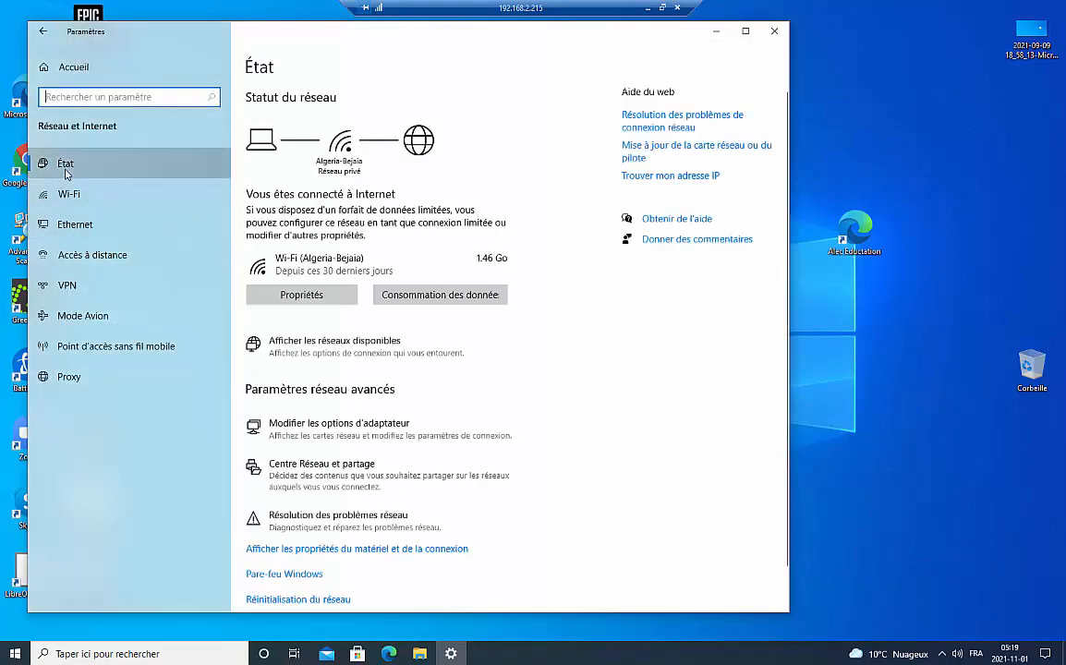
click(290, 362)
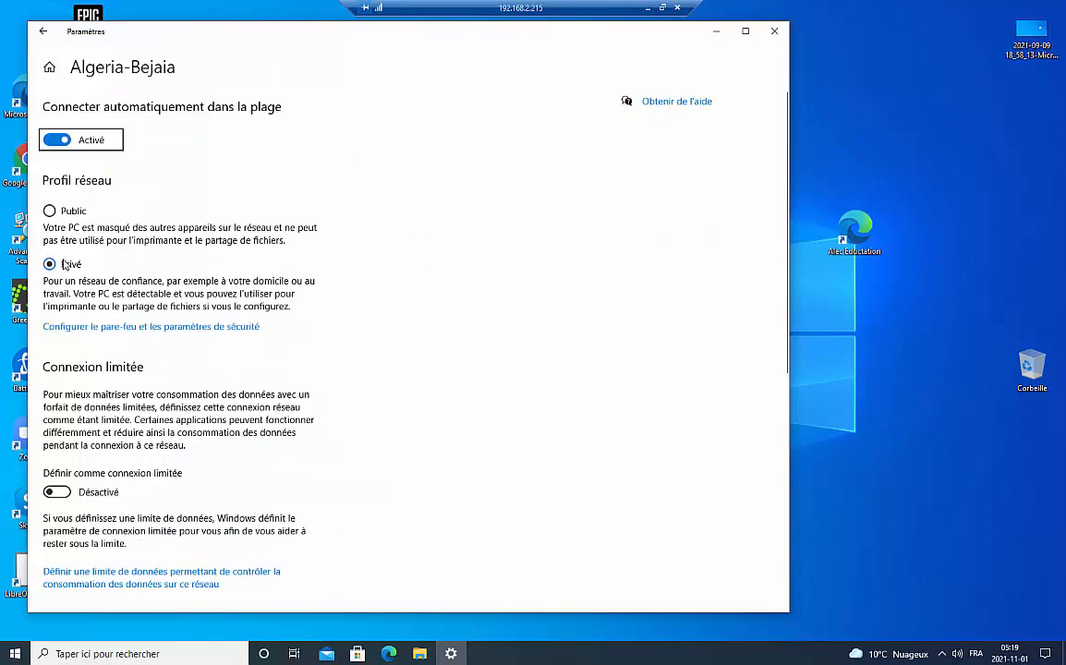
click(774, 31)
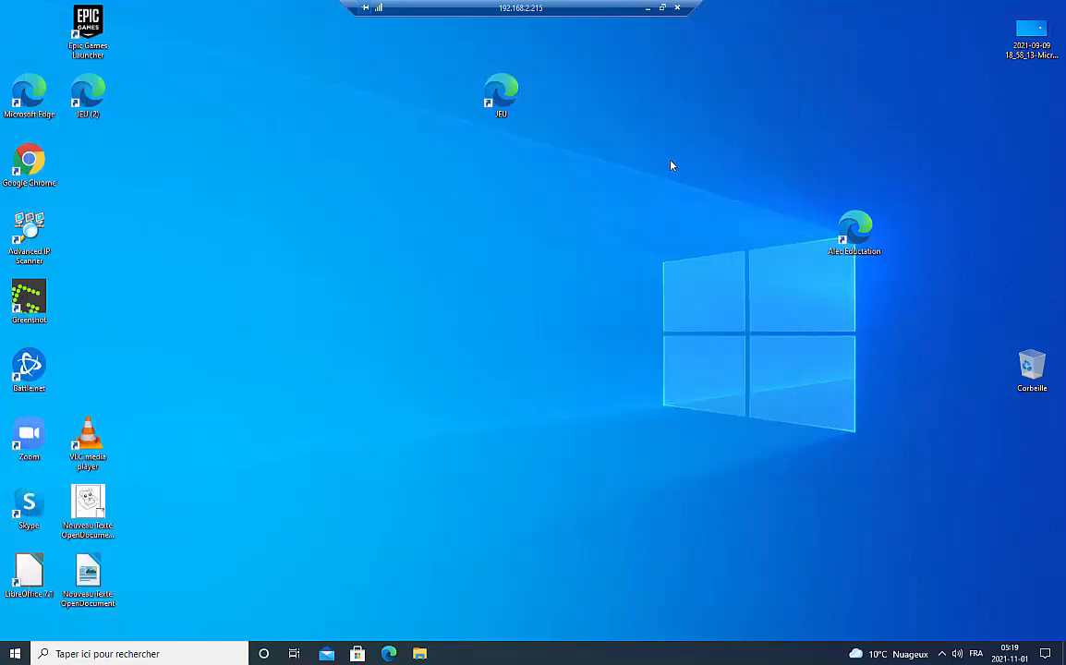
- Minimise the remote session and open the local Start menu
right_click(217, 292)
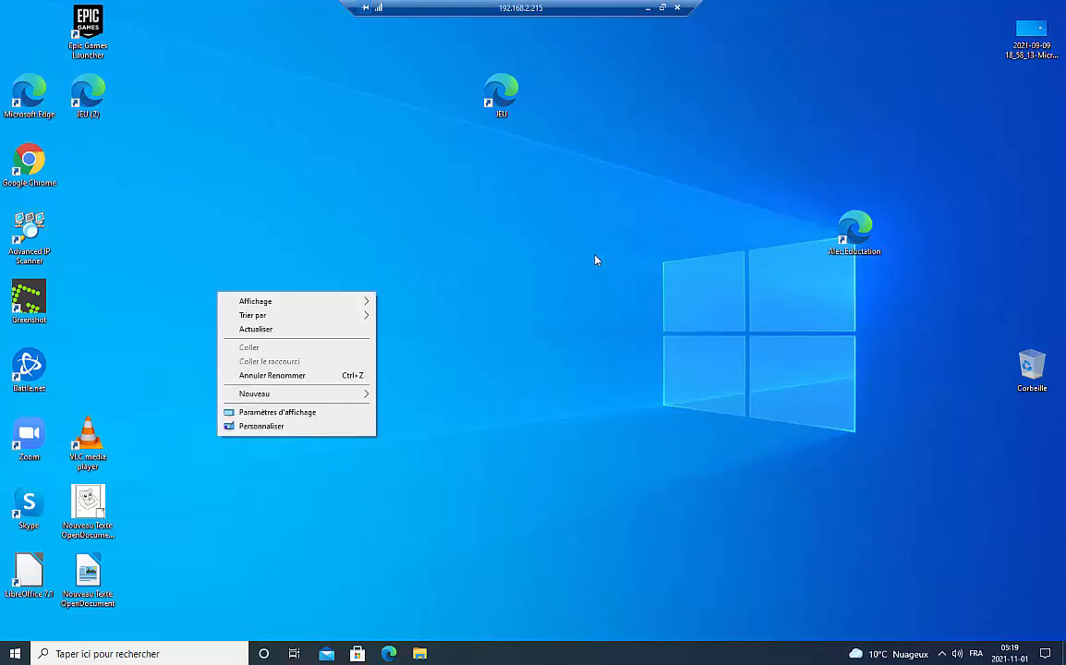
click(155, 559)
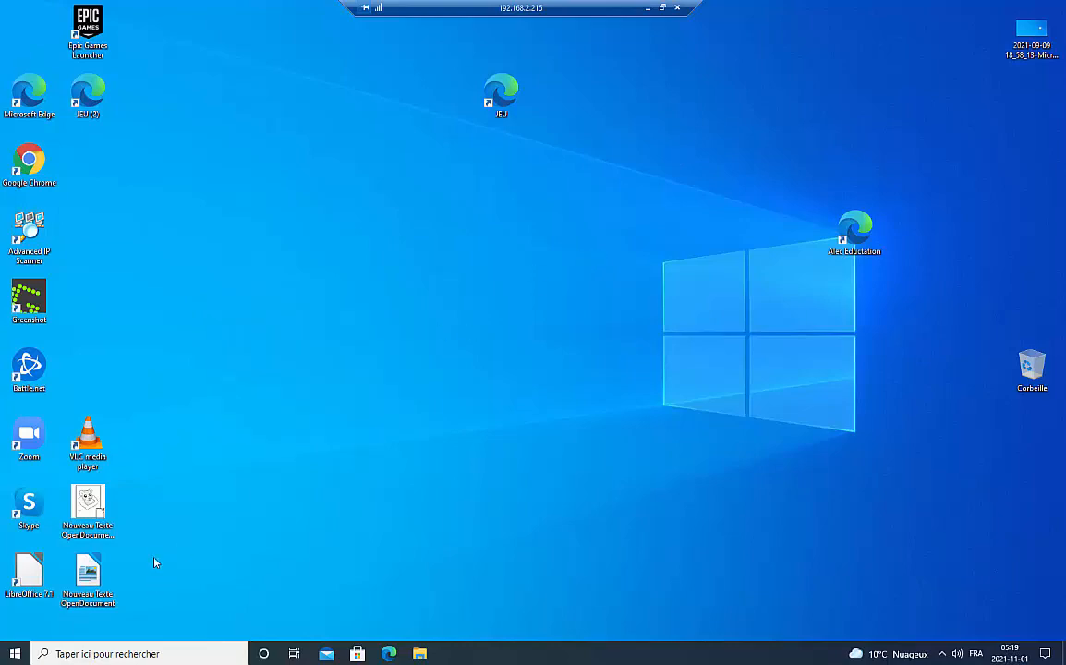
click(82, 654)
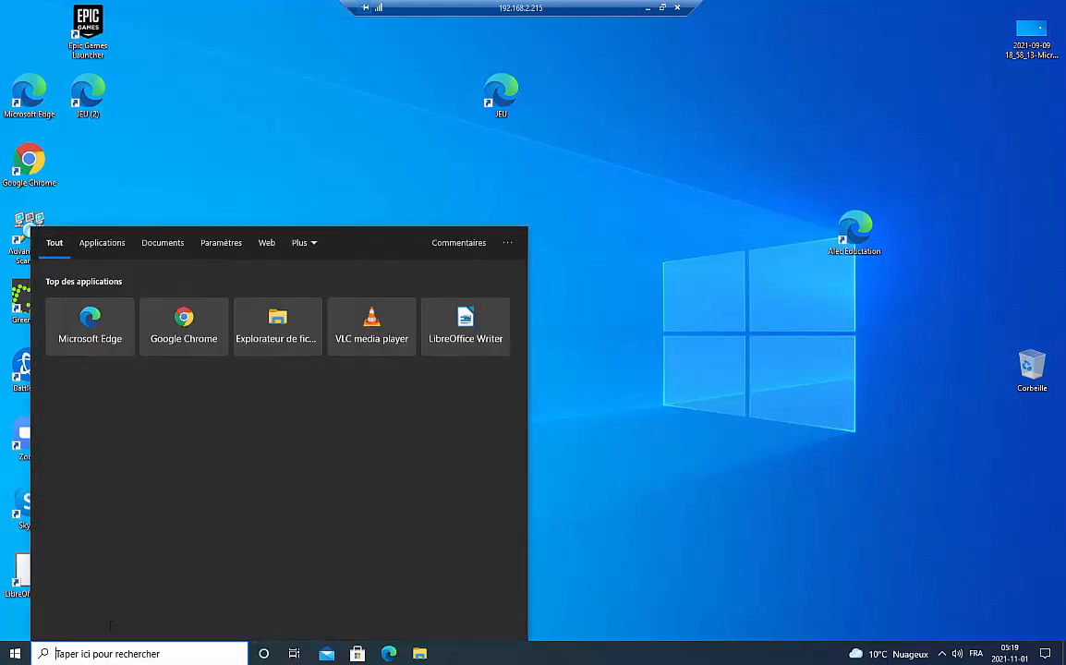
click(750, 35)
click(647, 8)
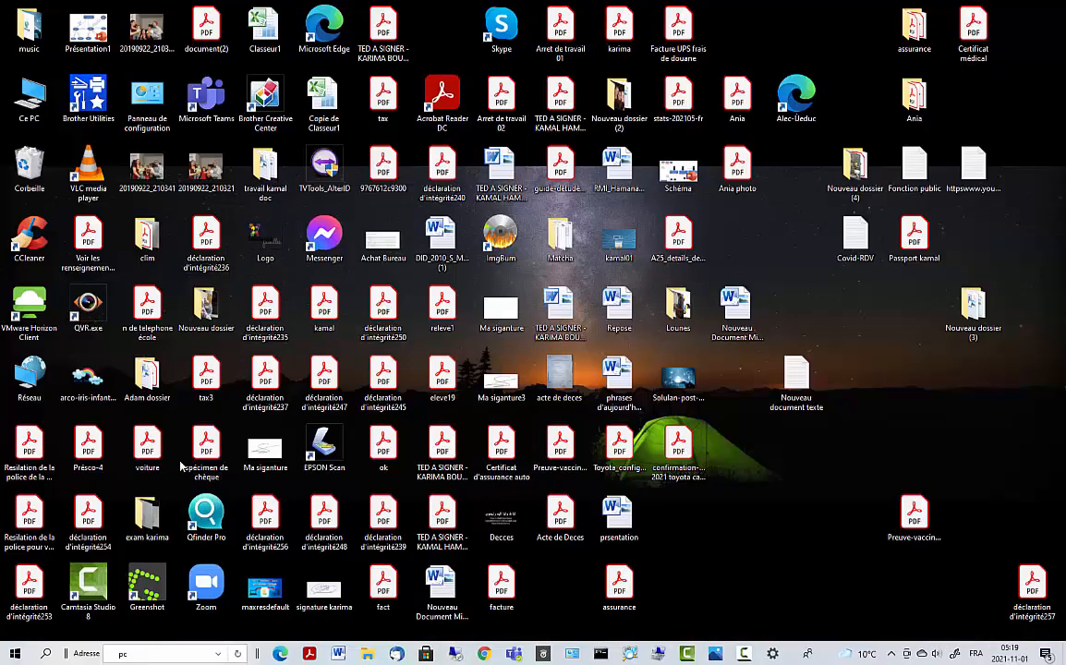
click(14, 653)
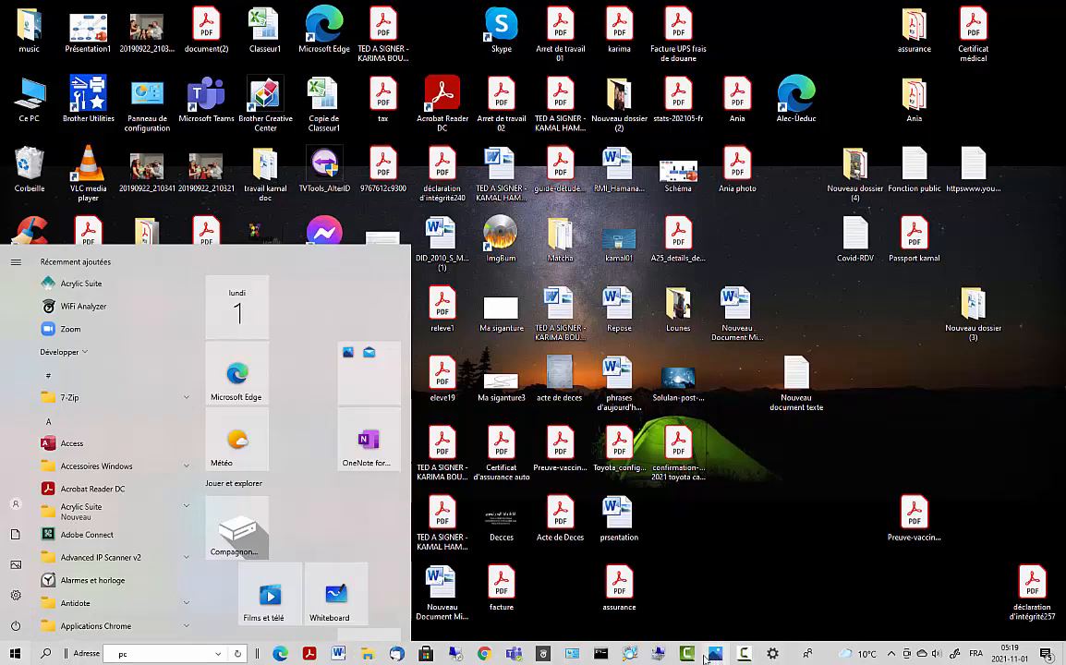
- Select the 192.168.2.161 row in Advanced IP Scanner's results, then minimize the scanner
click(630, 654)
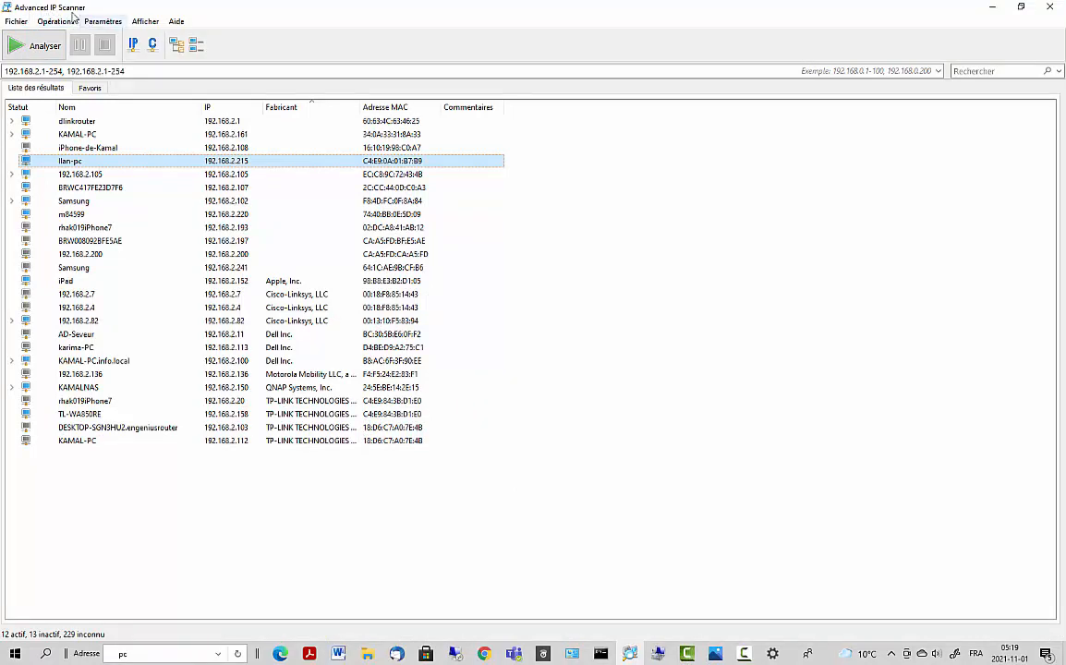
click(68, 134)
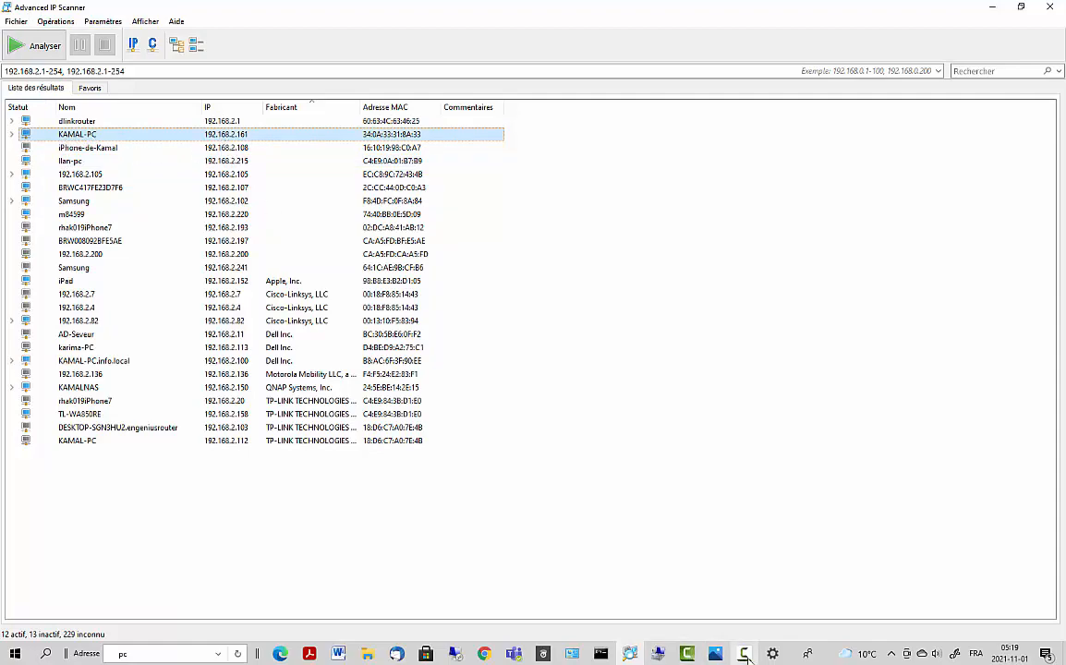
click(992, 7)
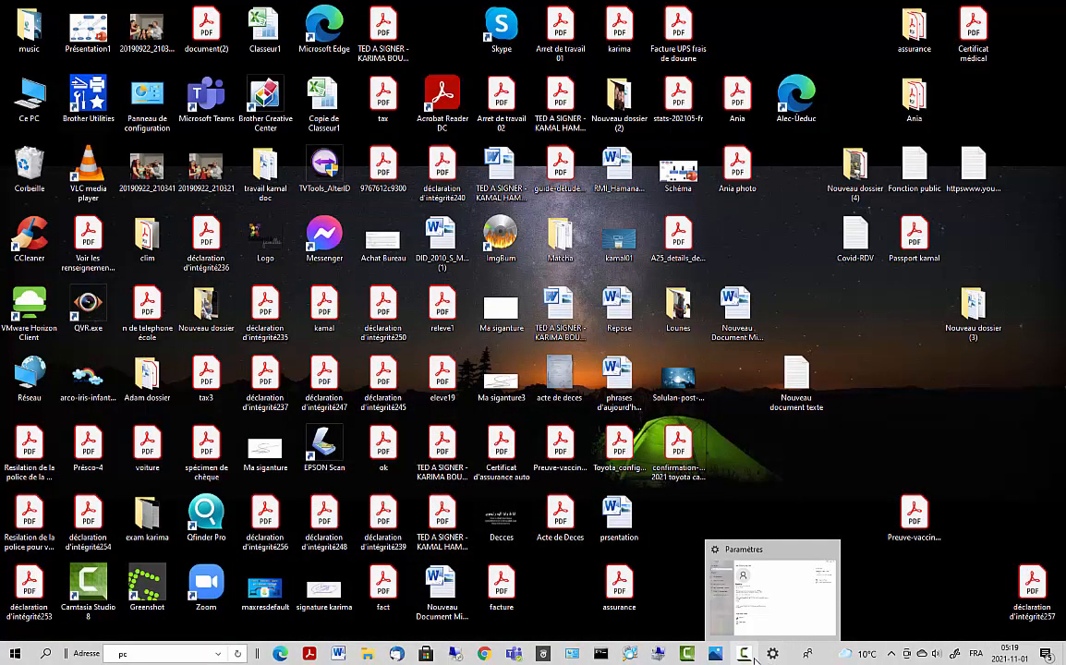
- On the remote PC, search for the sharing computer's network path by name and open it
click(454, 655)
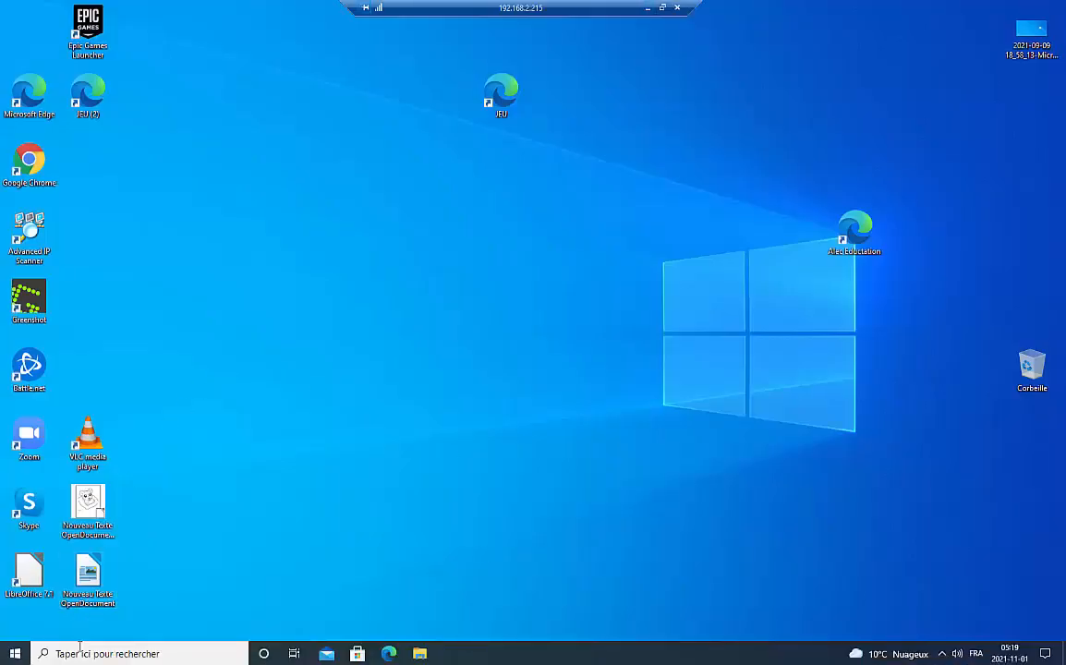
click(92, 648)
text(ll)
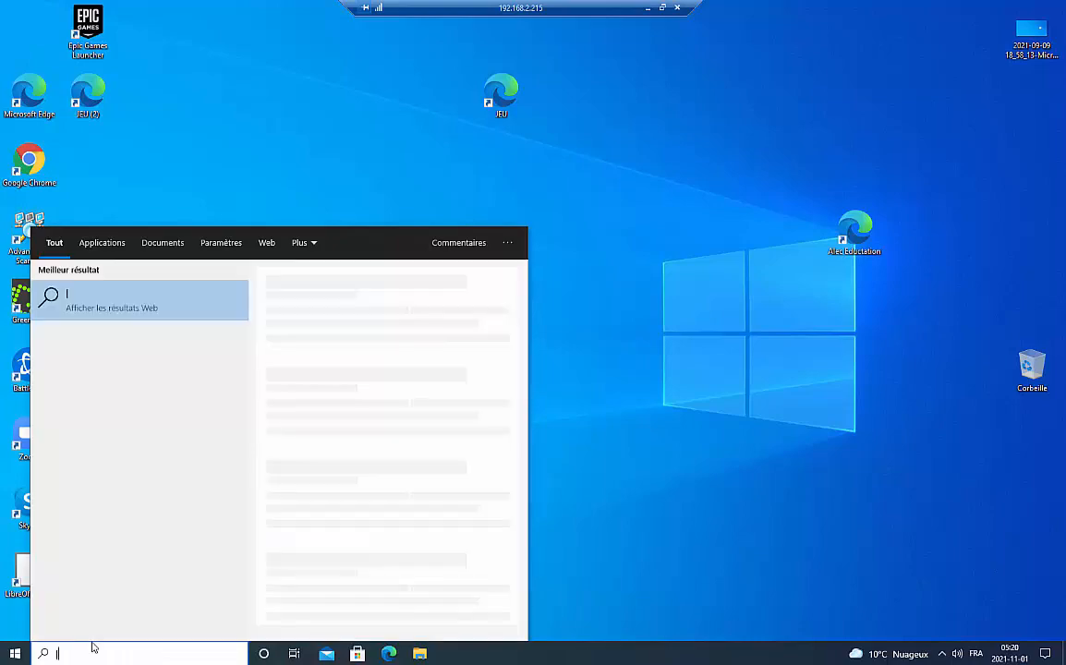
key(BackSpace)
key(BackSpace)
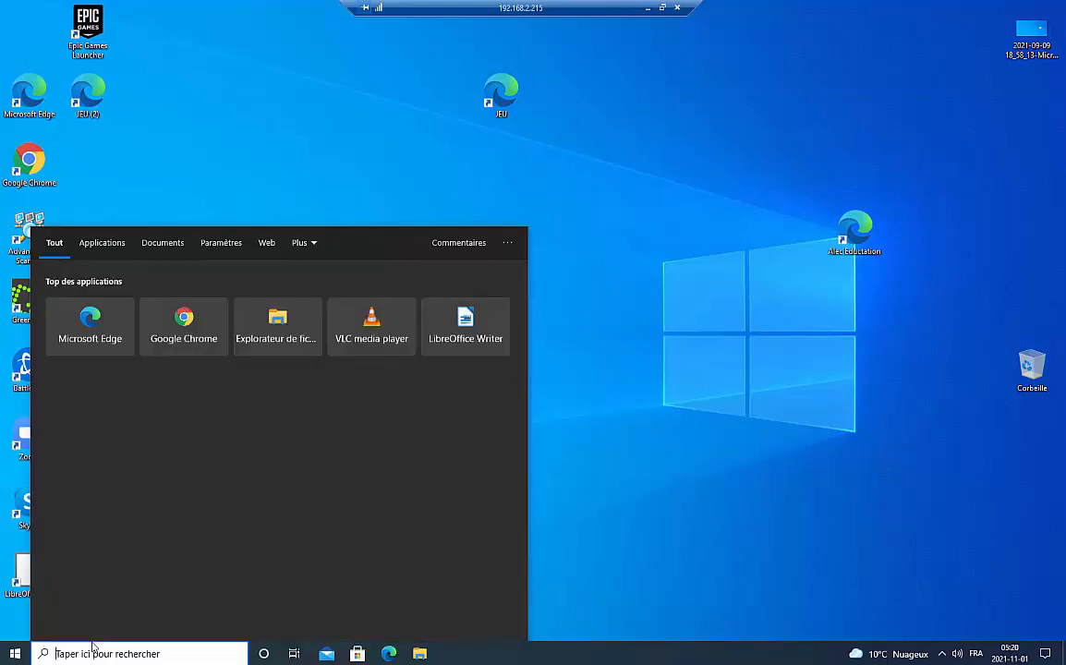
text(\\kamal-)
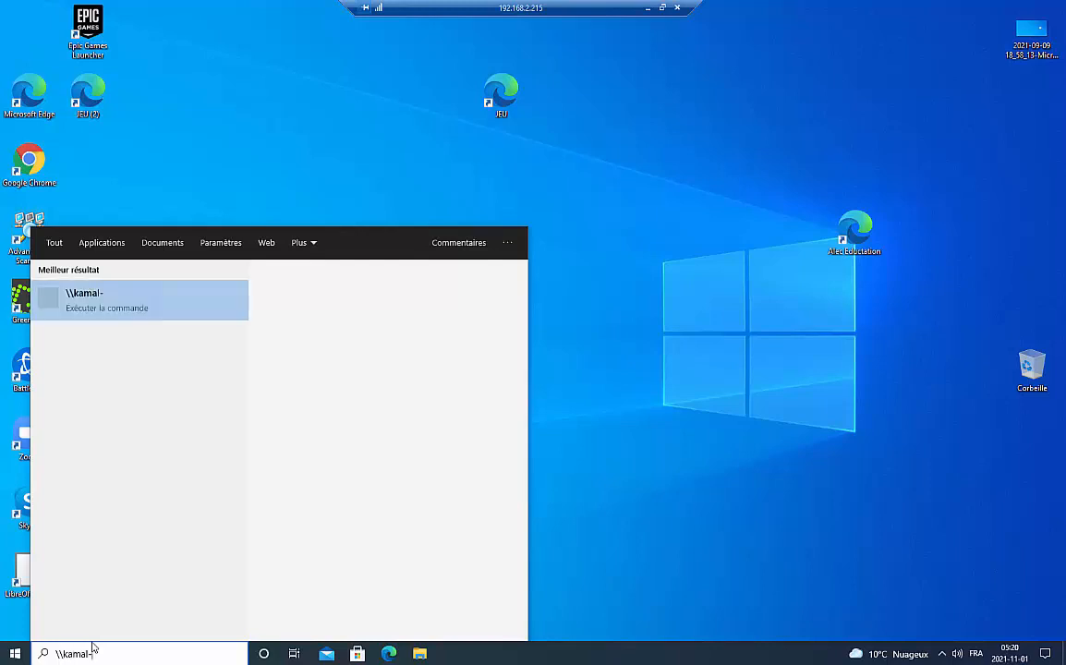
text(c)
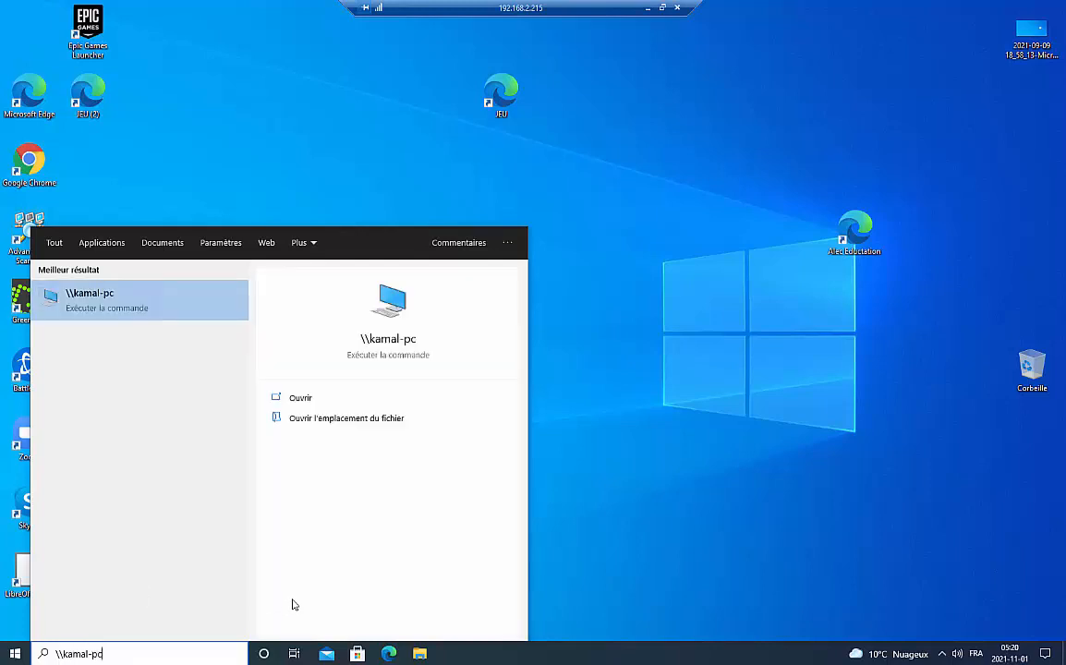
key(Return)
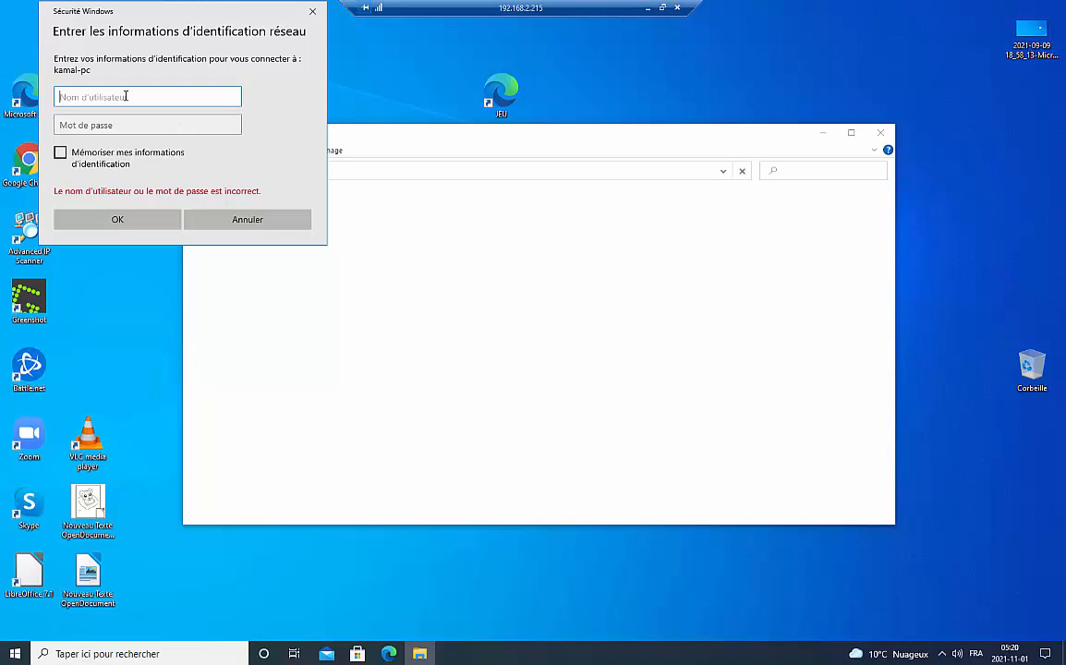
- Sign in with the sharing PC's username and password to reveal its six shares
text(kamal)
key(Tab)
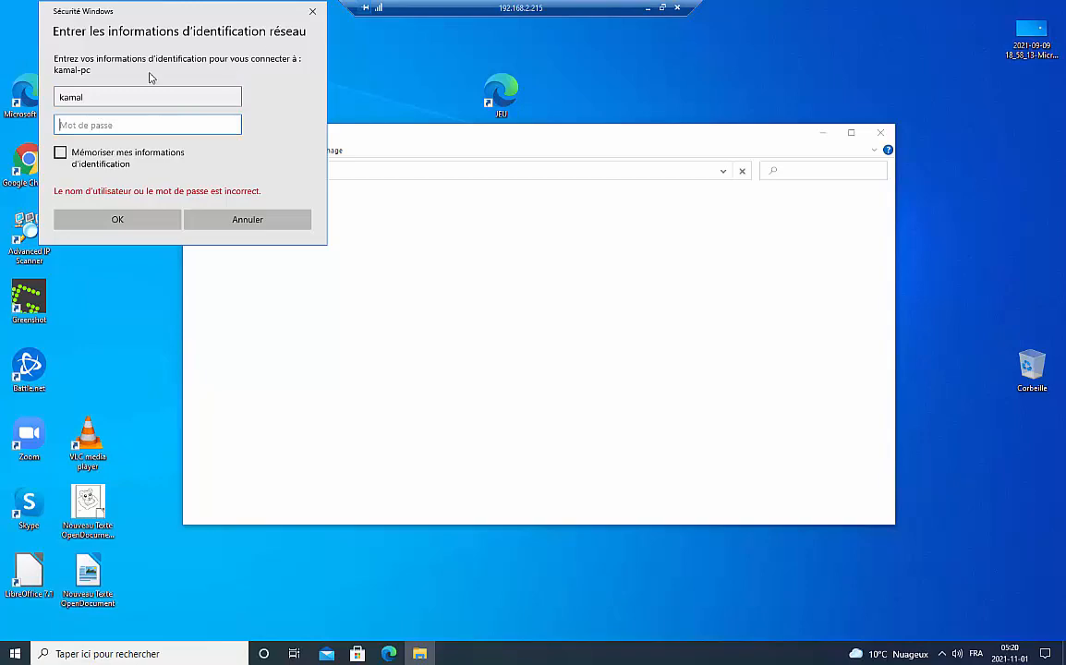
text(k)
key(BackSpace)
text(•••••••••)
key(Return)
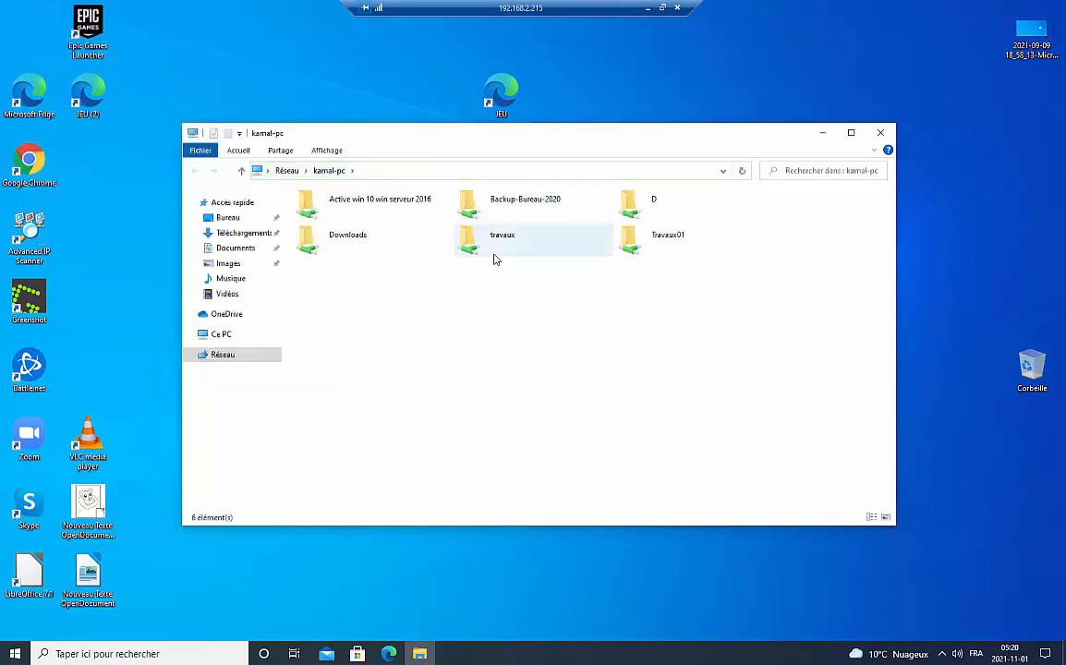
double_click(494, 248)
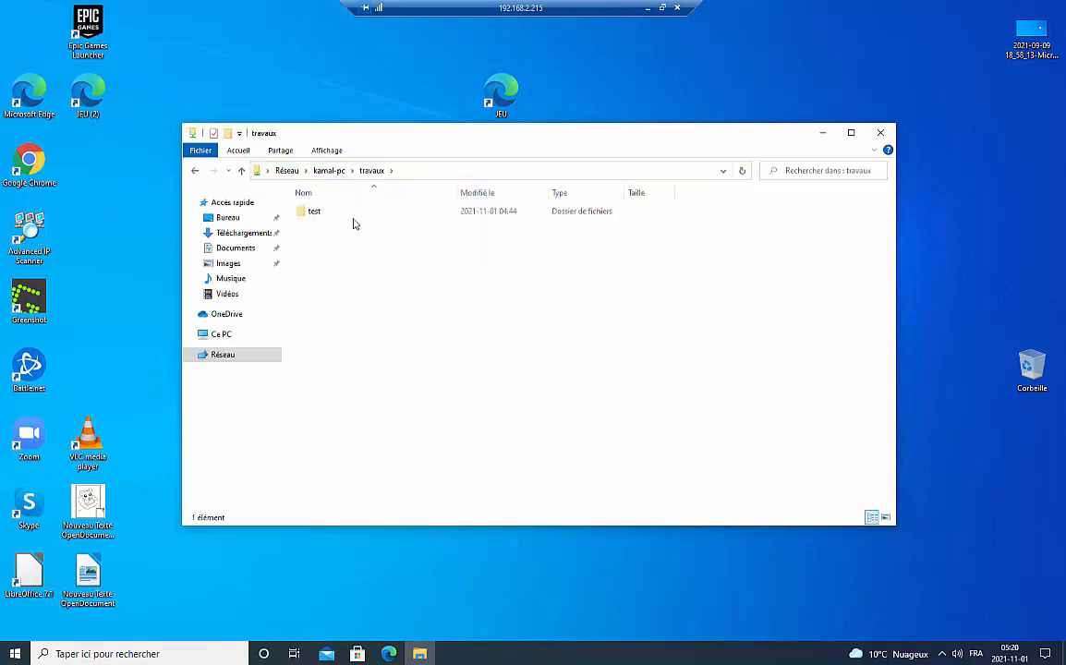
double_click(317, 218)
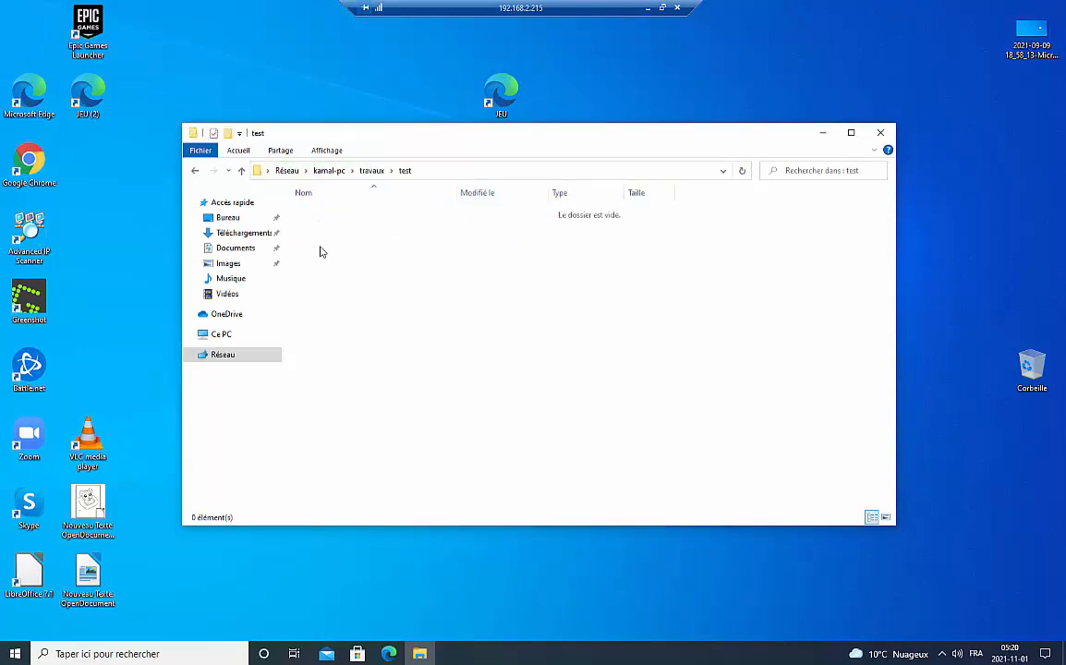
click(241, 172)
click(241, 172)
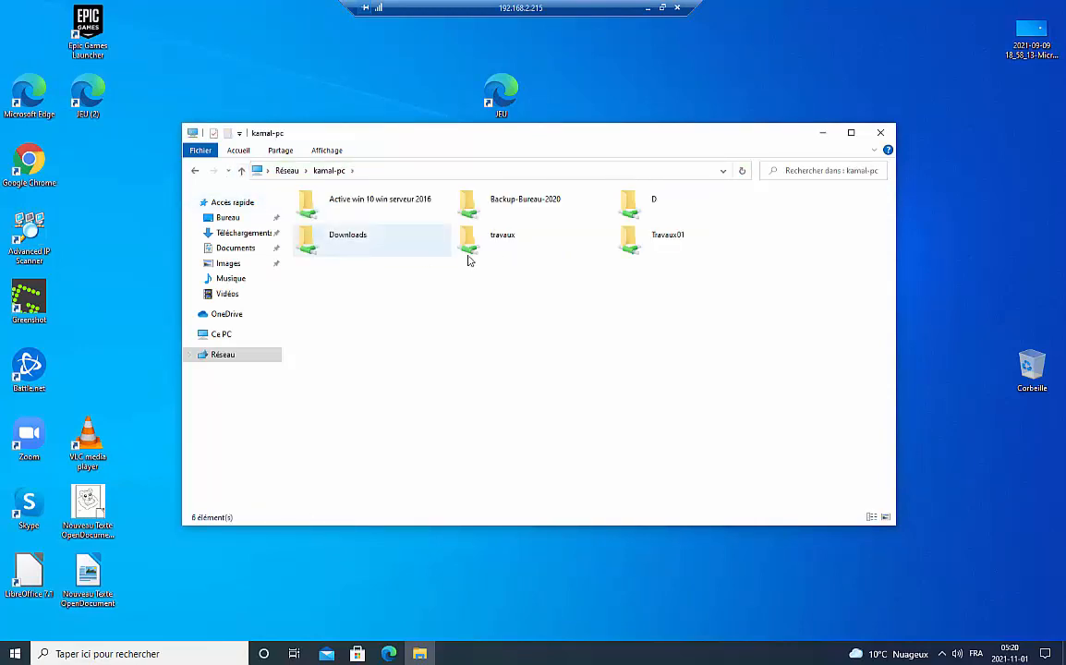
double_click(681, 240)
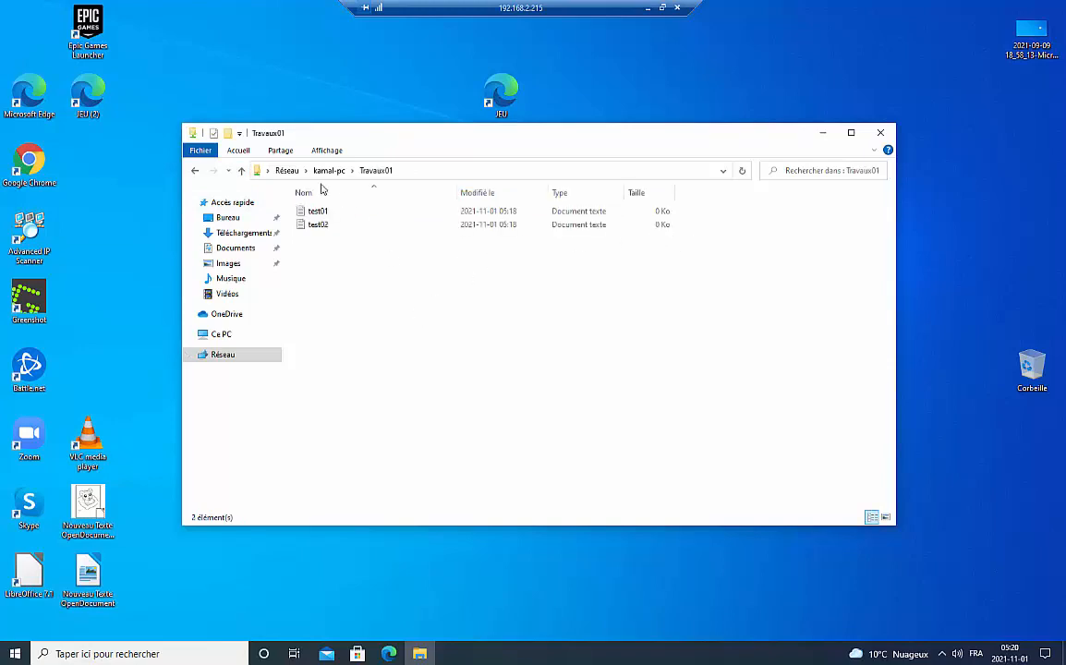
click(241, 171)
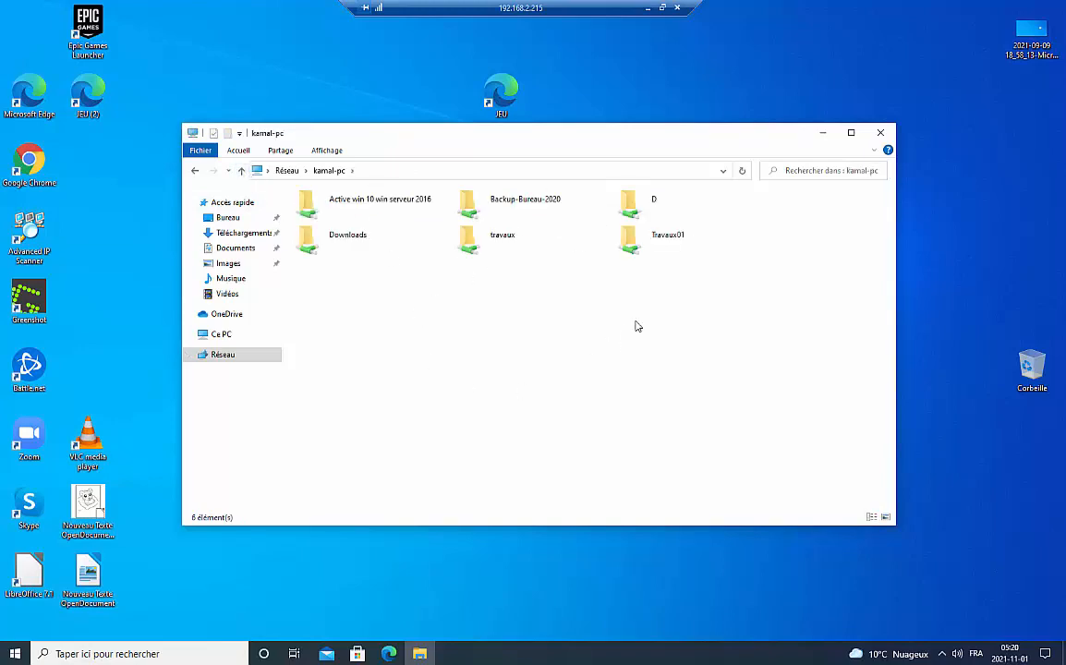
- Try creating a Travaux01 shortcut from its context menu, declining the desktop placement prompt
right_click(658, 251)
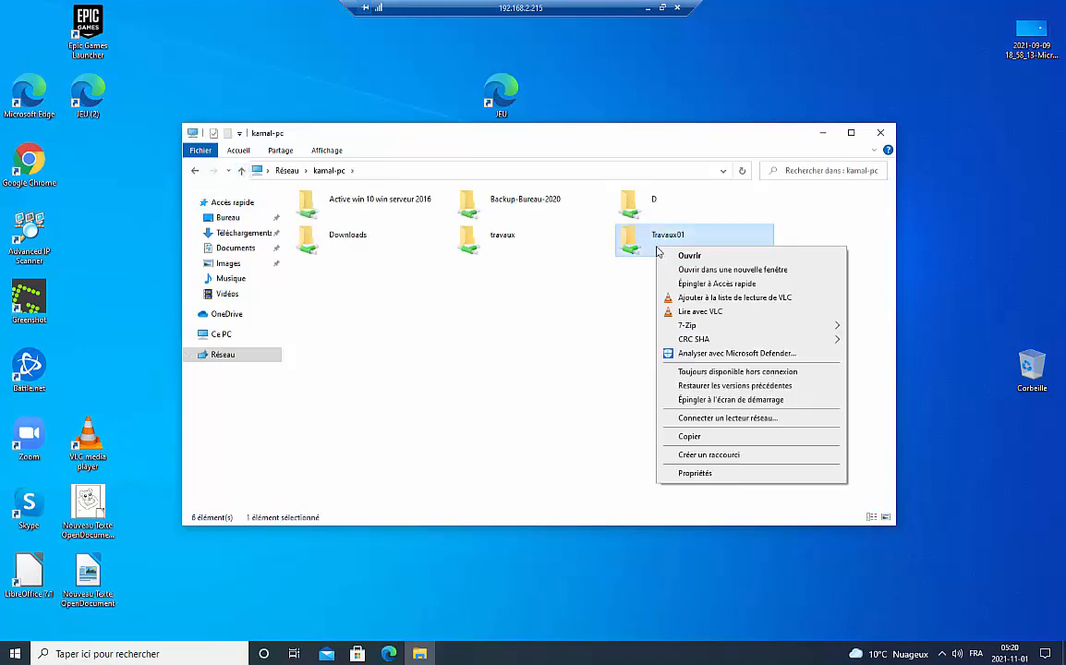
click(702, 454)
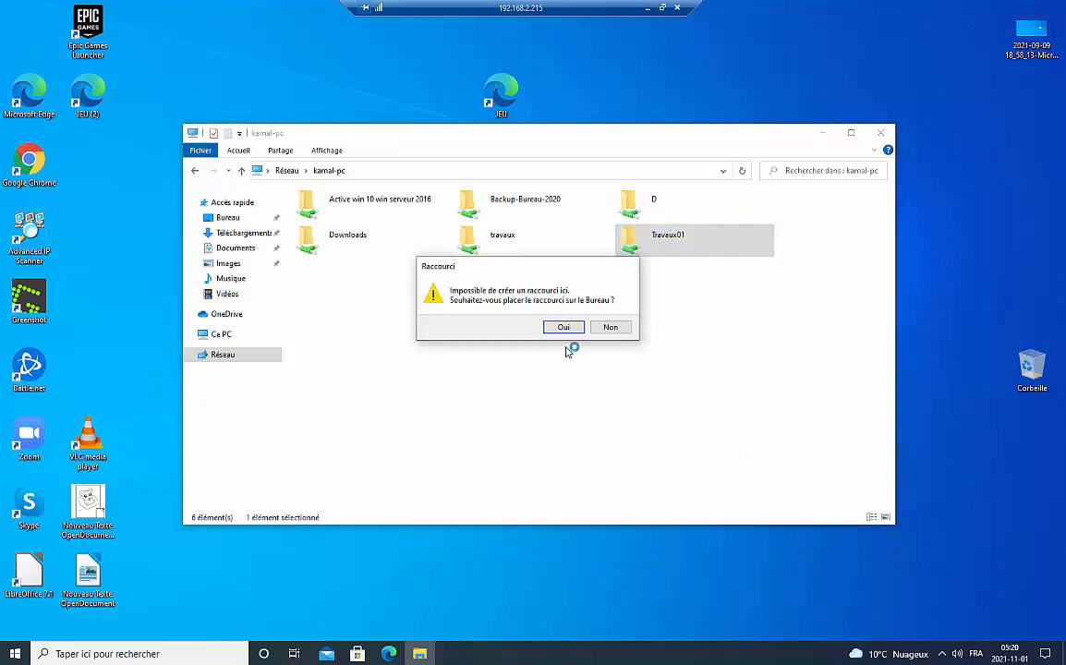
click(609, 328)
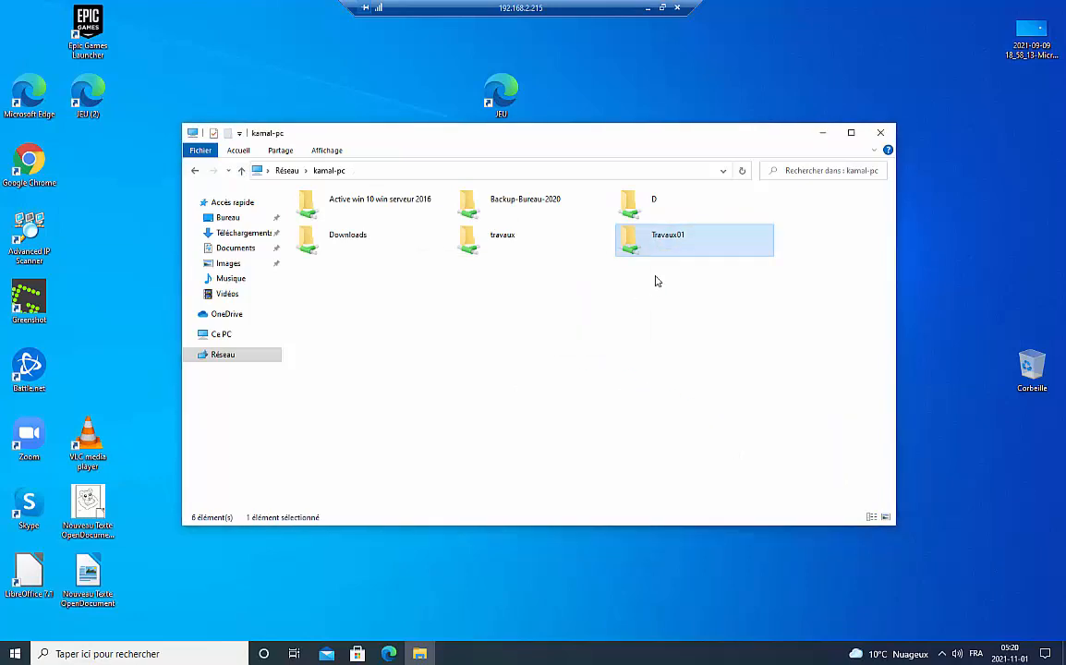
right_click(676, 241)
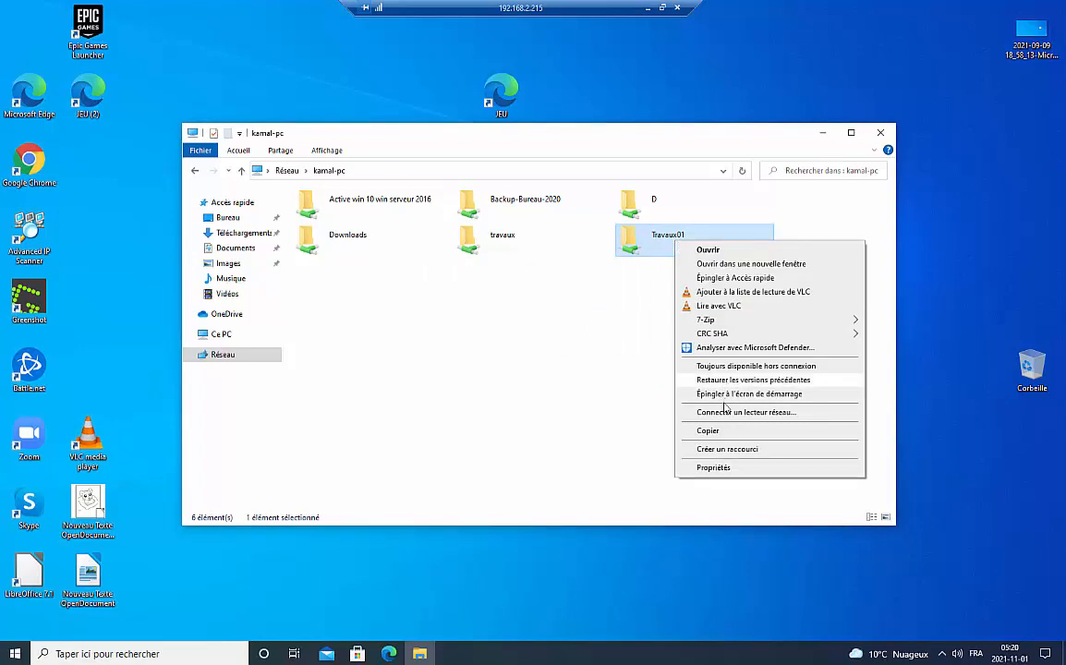
right_click(611, 223)
right_click(622, 244)
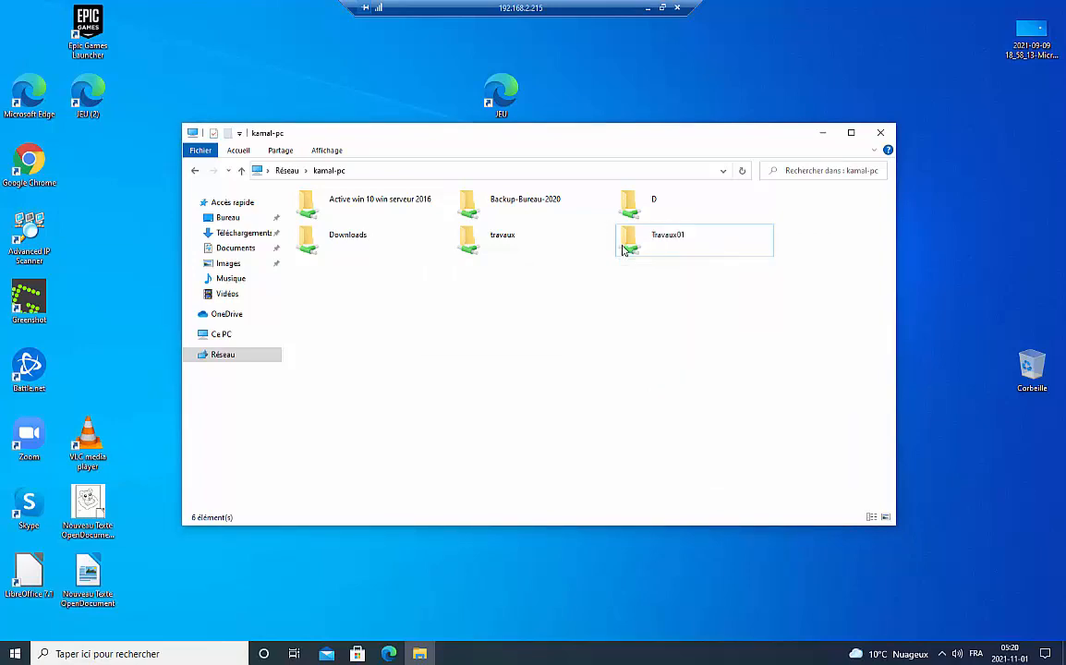
right_click(622, 244)
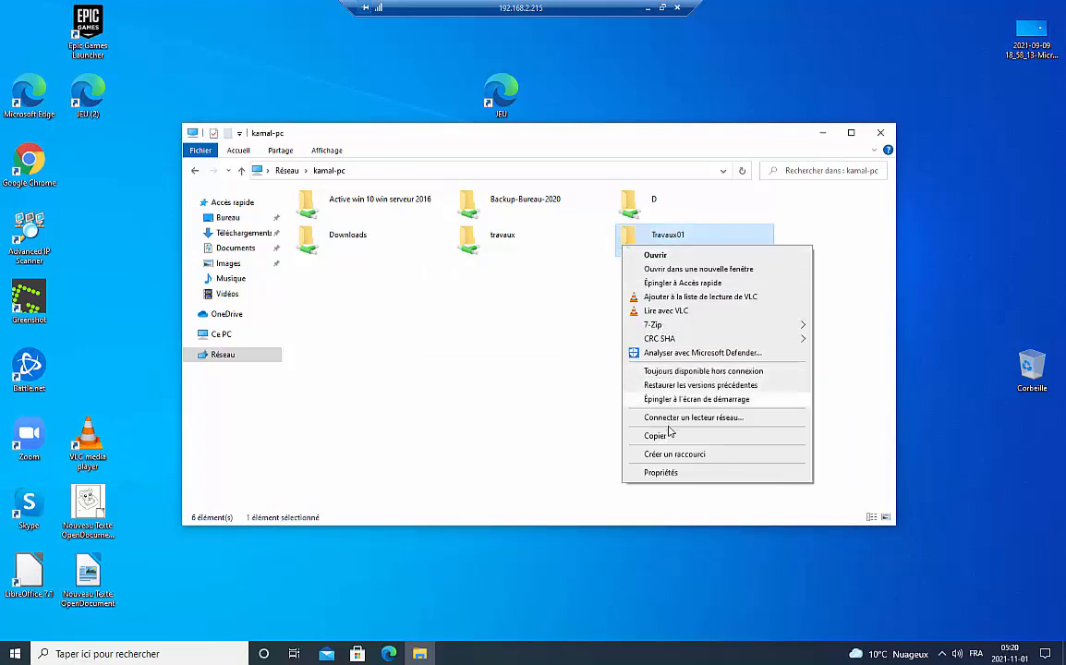
right_click(637, 238)
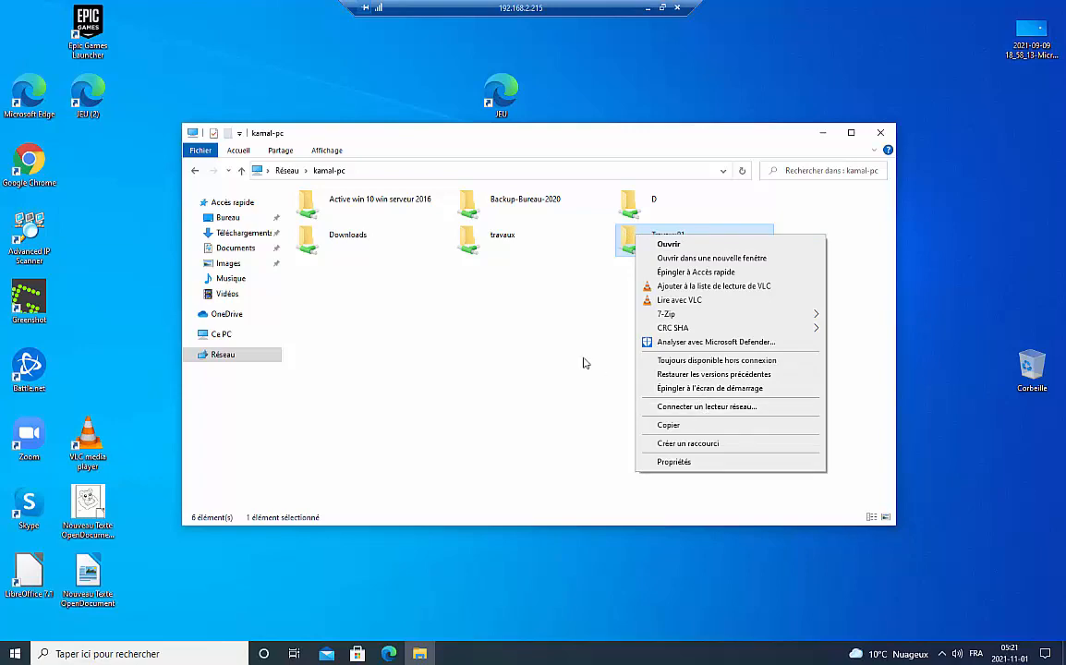
click(514, 317)
- Right-drag Travaux01 onto the desktop as a shortcut and close the network window
right_click(681, 244)
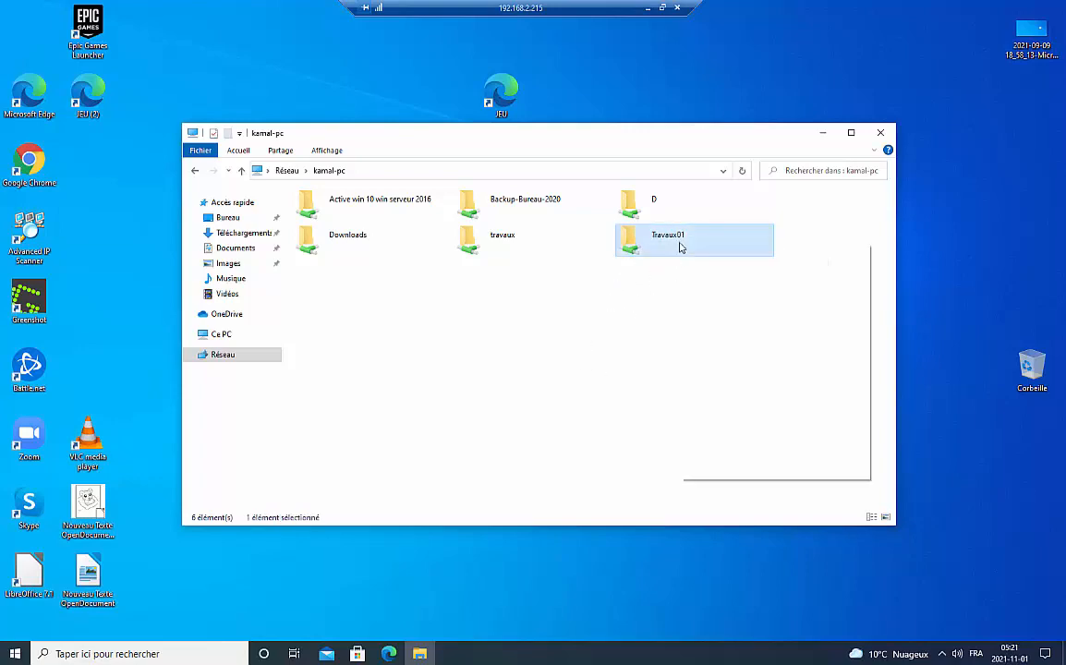
drag(654, 240, 831, 57)
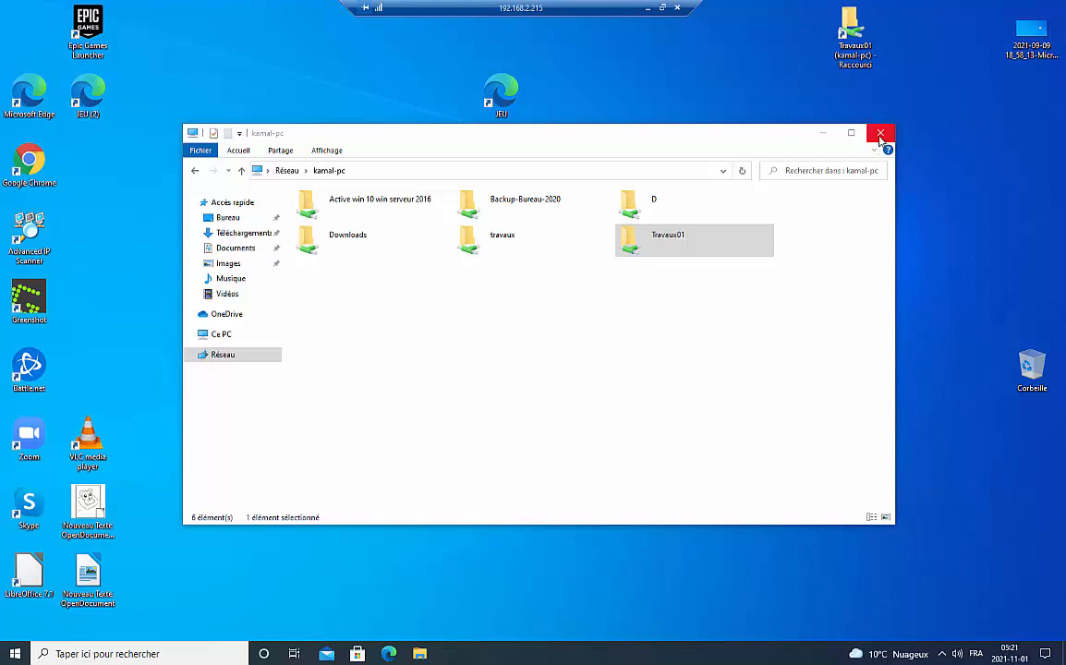
click(881, 135)
- Move the Travaux01 shortcut to mid-desktop and open the share through it, listing test01 and test02
double_click(851, 35)
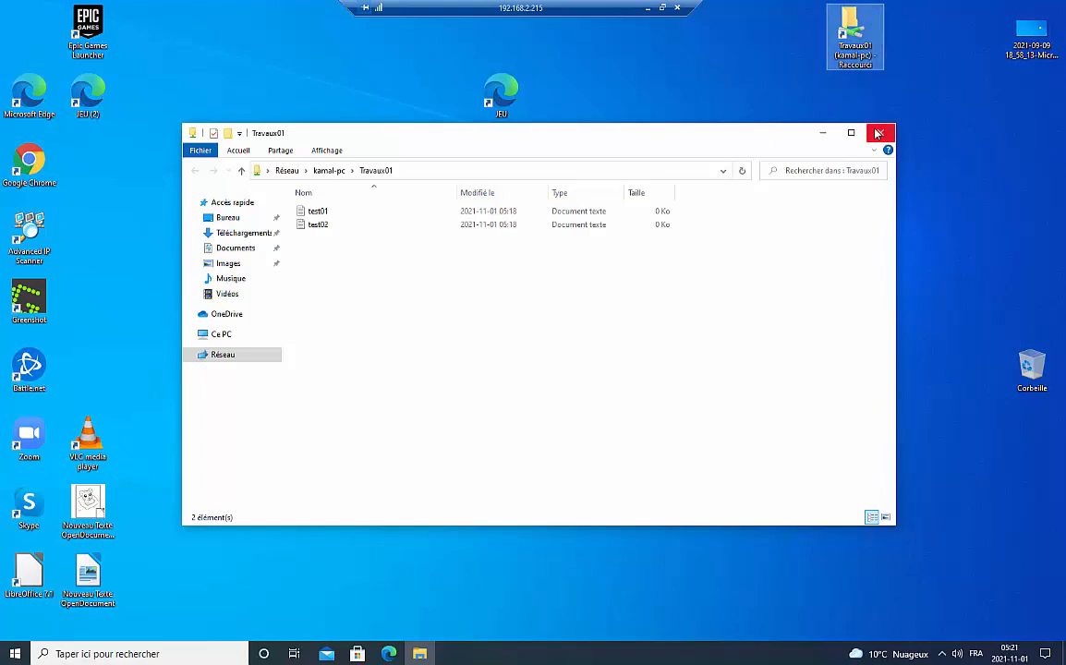
click(878, 134)
drag(852, 37, 499, 240)
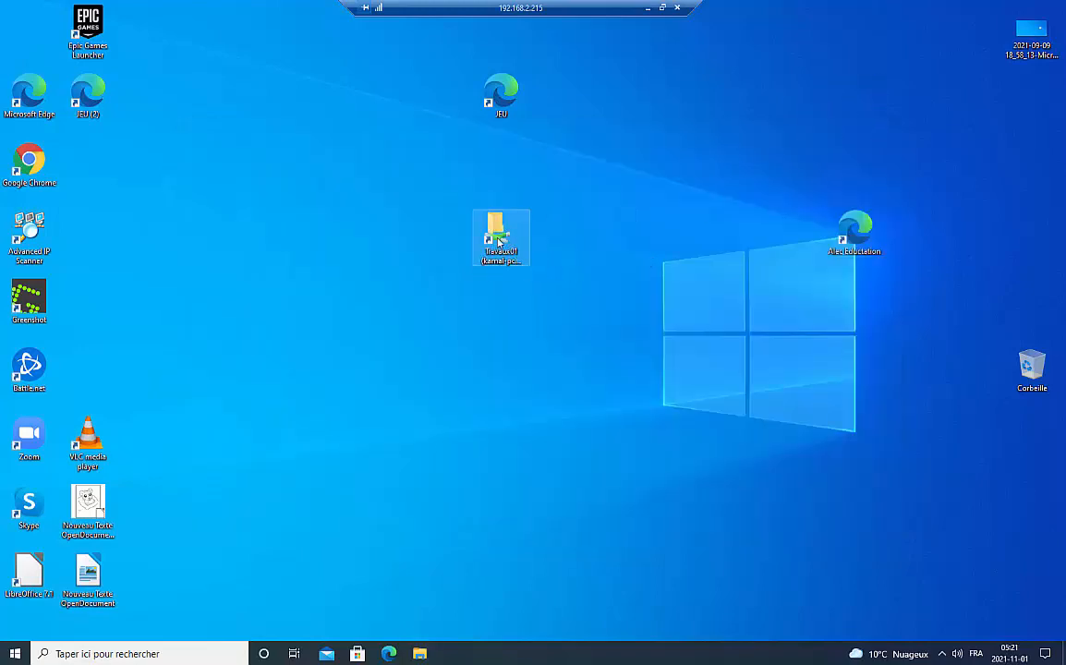
double_click(499, 240)
right_click(554, 291)
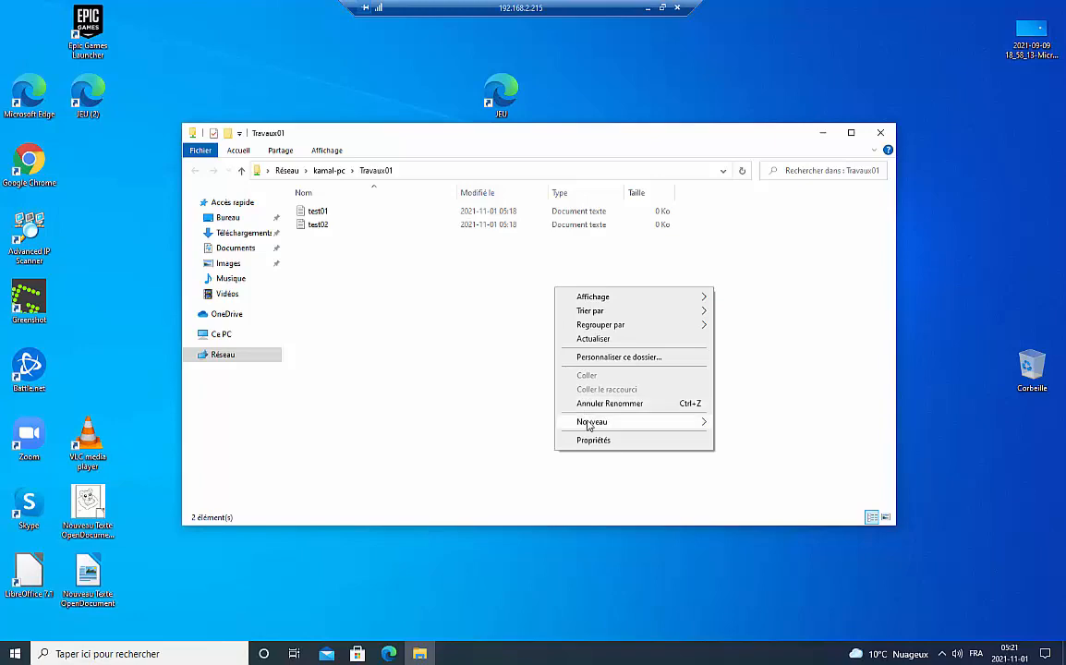
- Create a new text document named test03 inside the shared Travaux01 folder
mouse_move(588, 425)
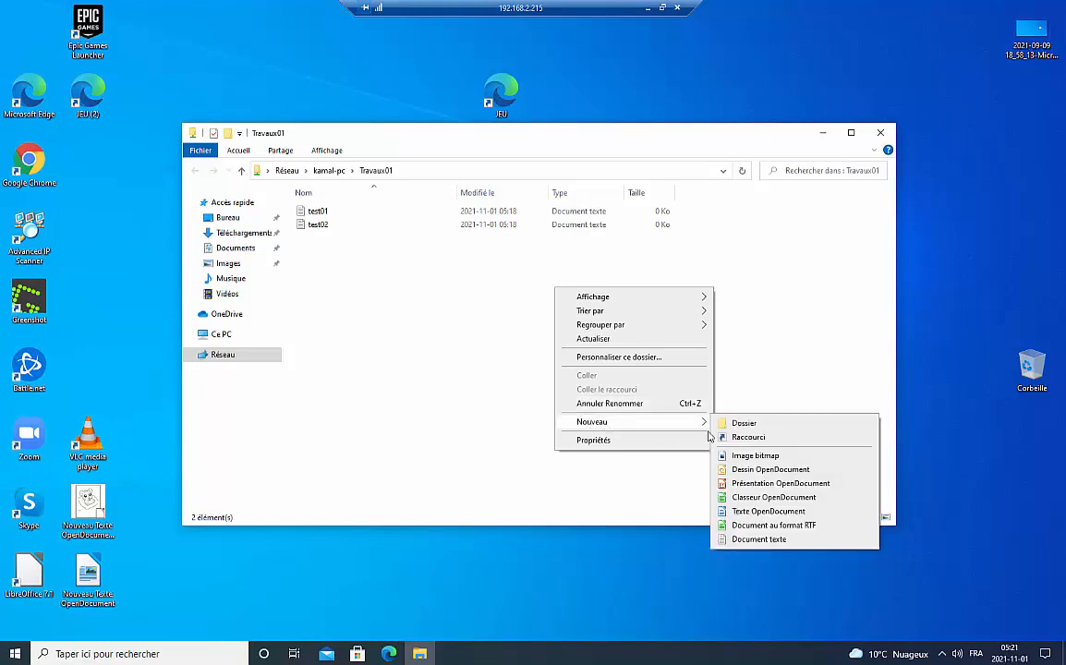
click(768, 535)
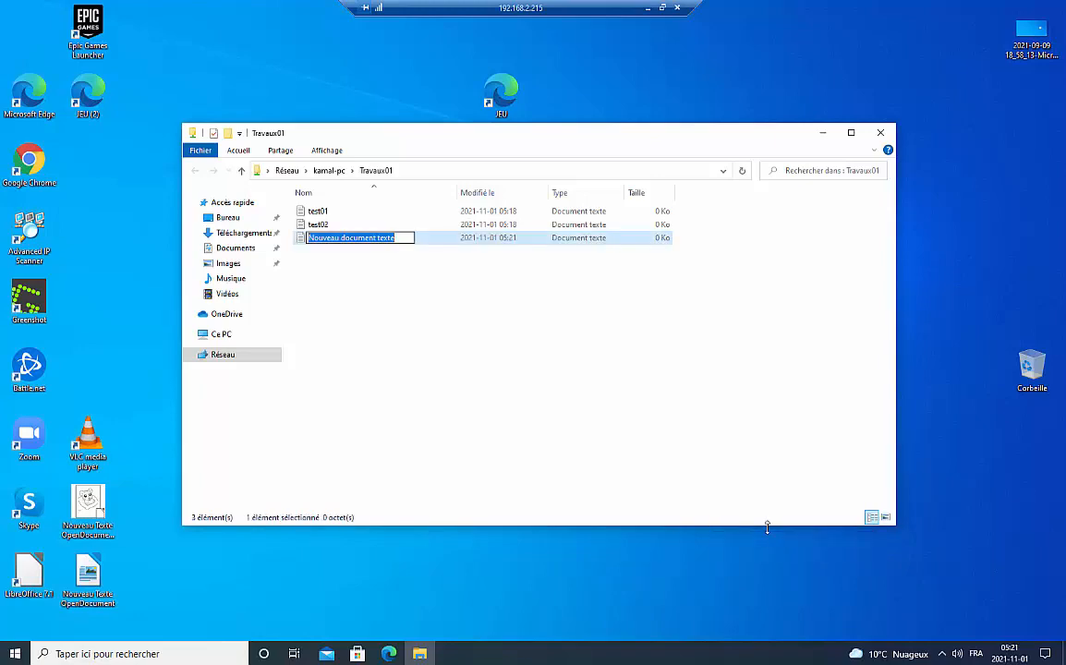
text(test03)
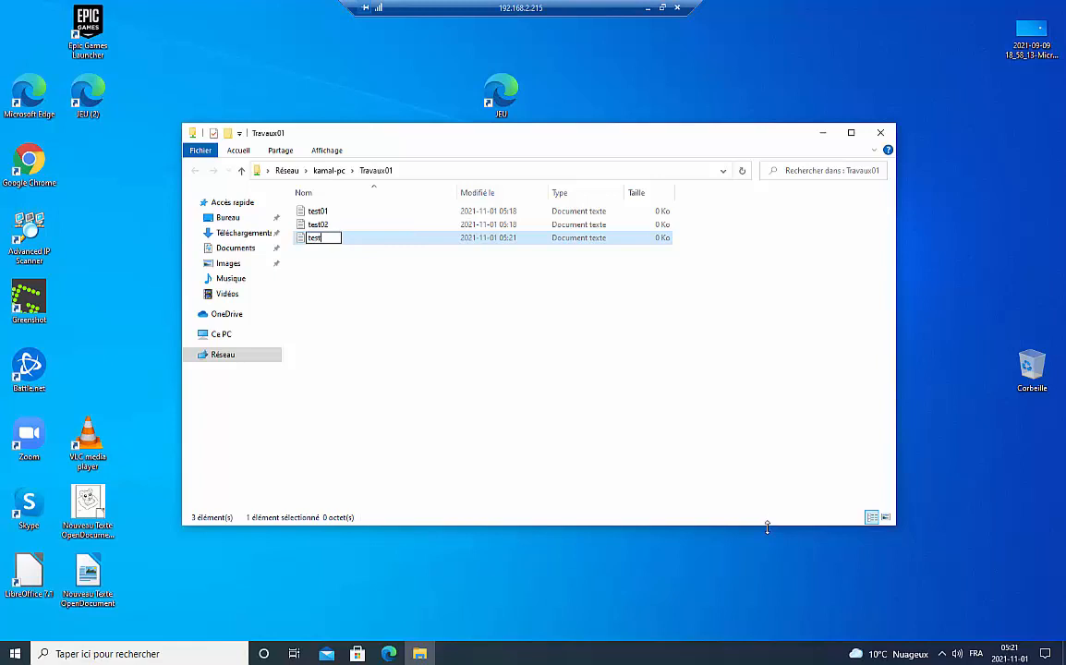
click(462, 334)
- On the host PC, confirm test03 appears in E:\Travaux01, then return to the remote session
click(646, 8)
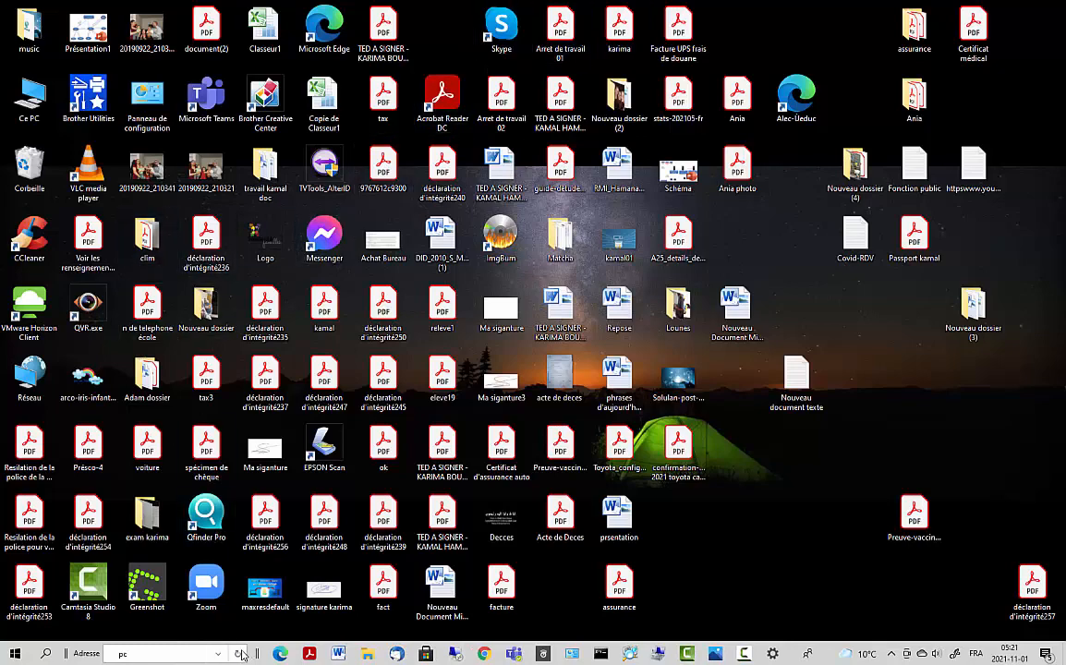
mouse_move(368, 653)
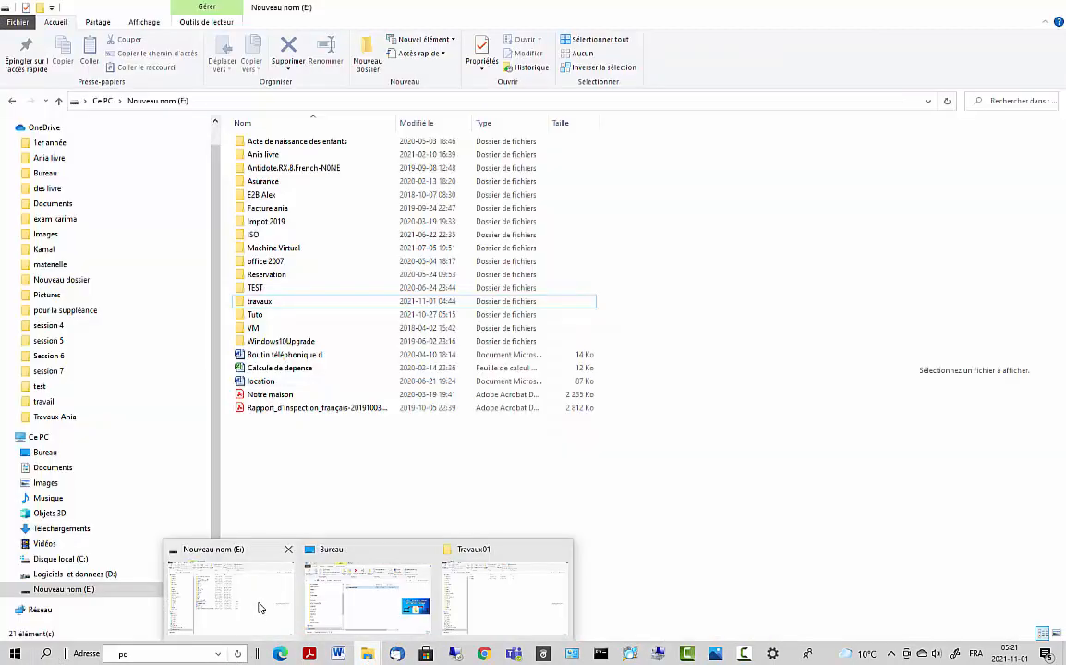
click(258, 608)
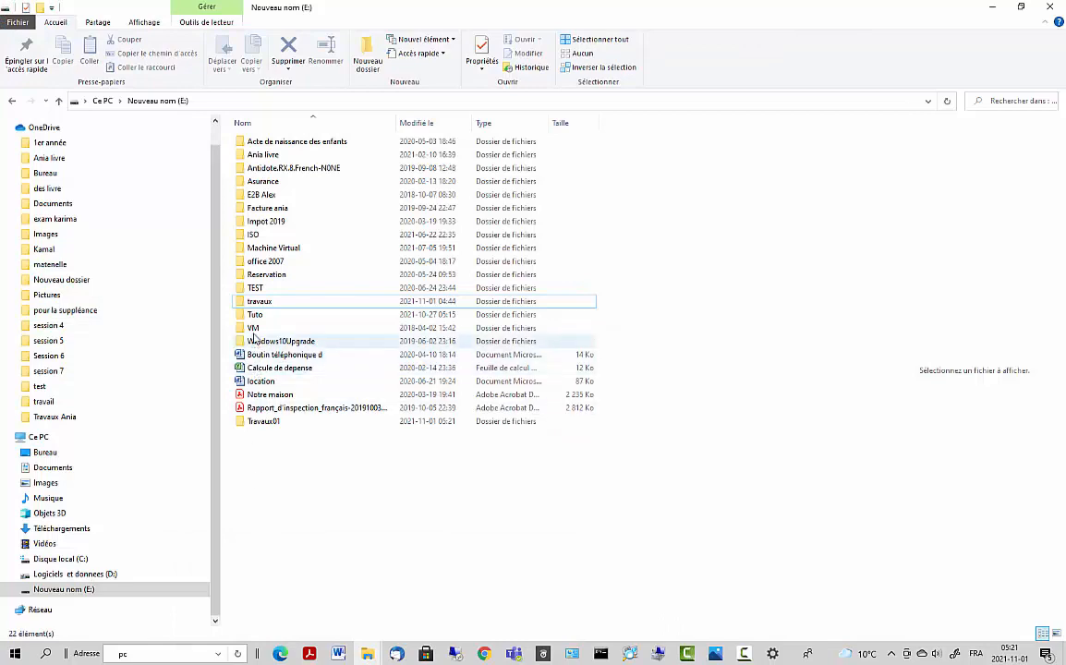
double_click(255, 421)
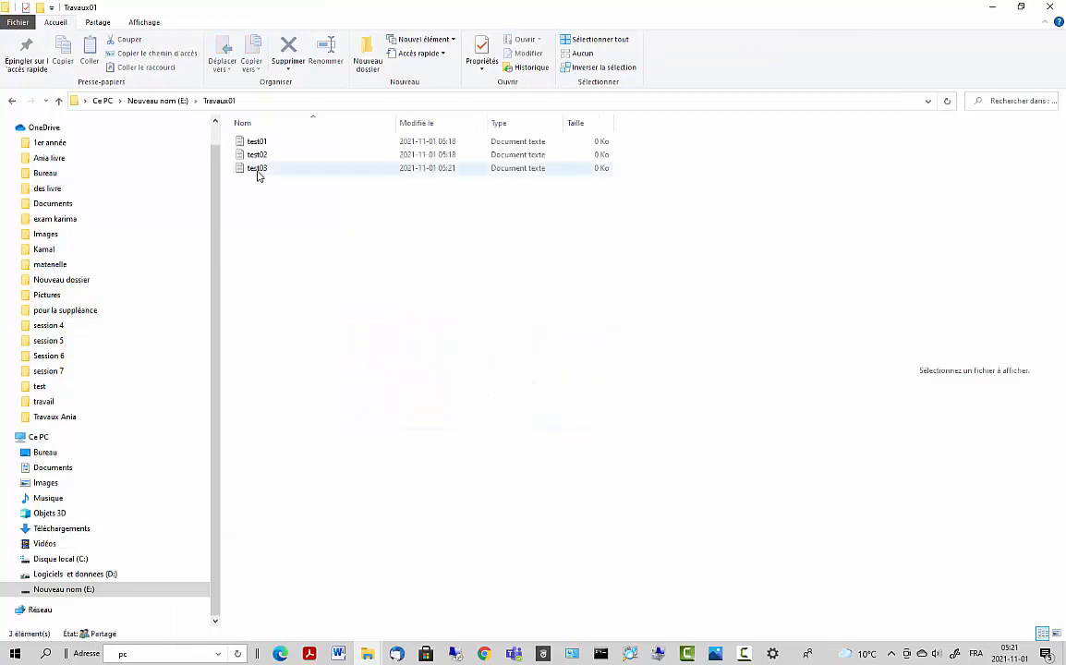
click(255, 172)
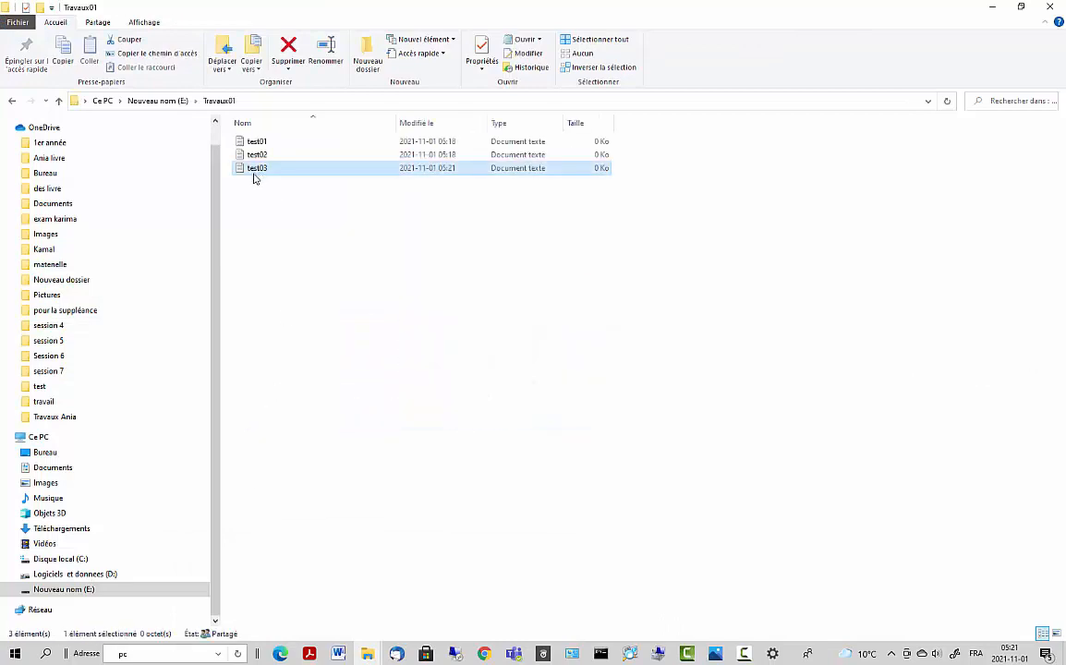
click(991, 7)
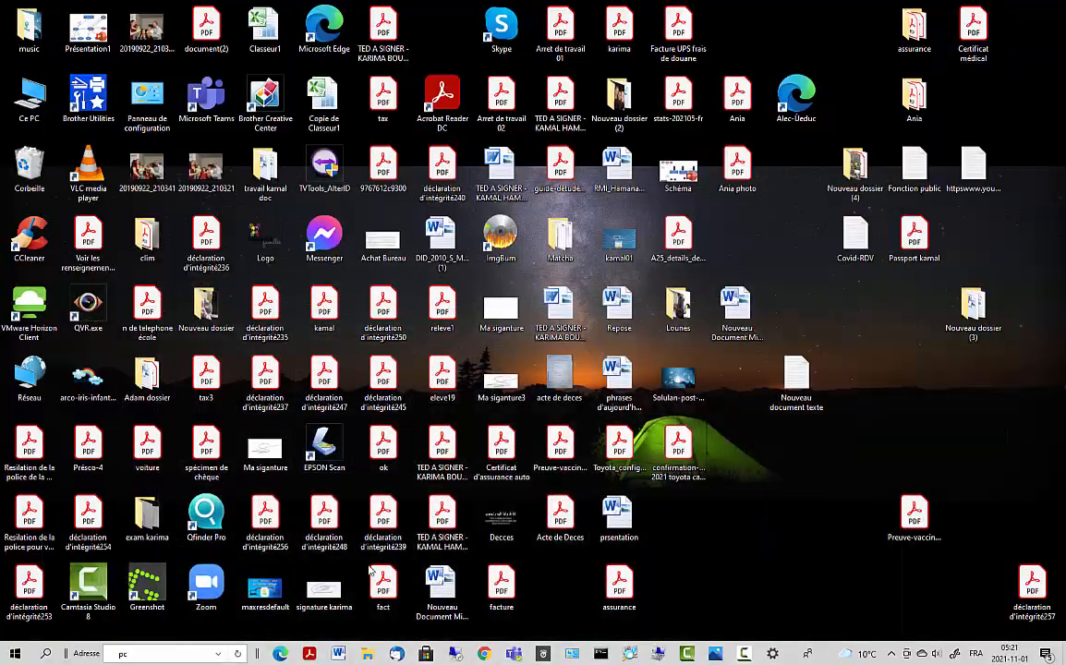
click(455, 656)
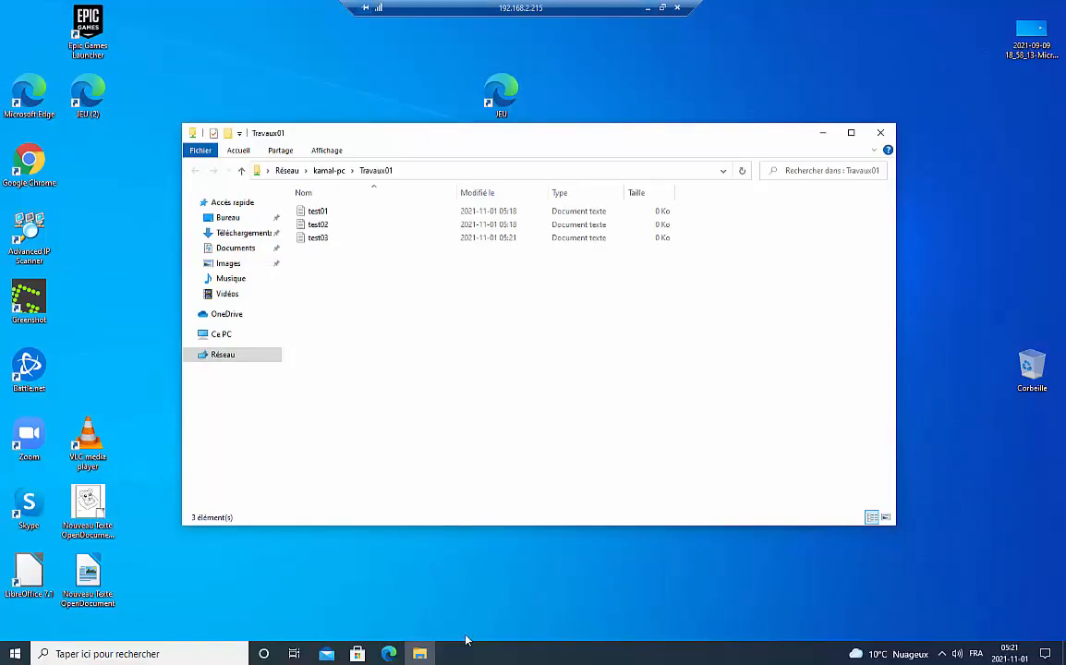
- Close the Travaux01 window, open Ce PC via a 'pc' search, and park the shortcut top right
click(881, 134)
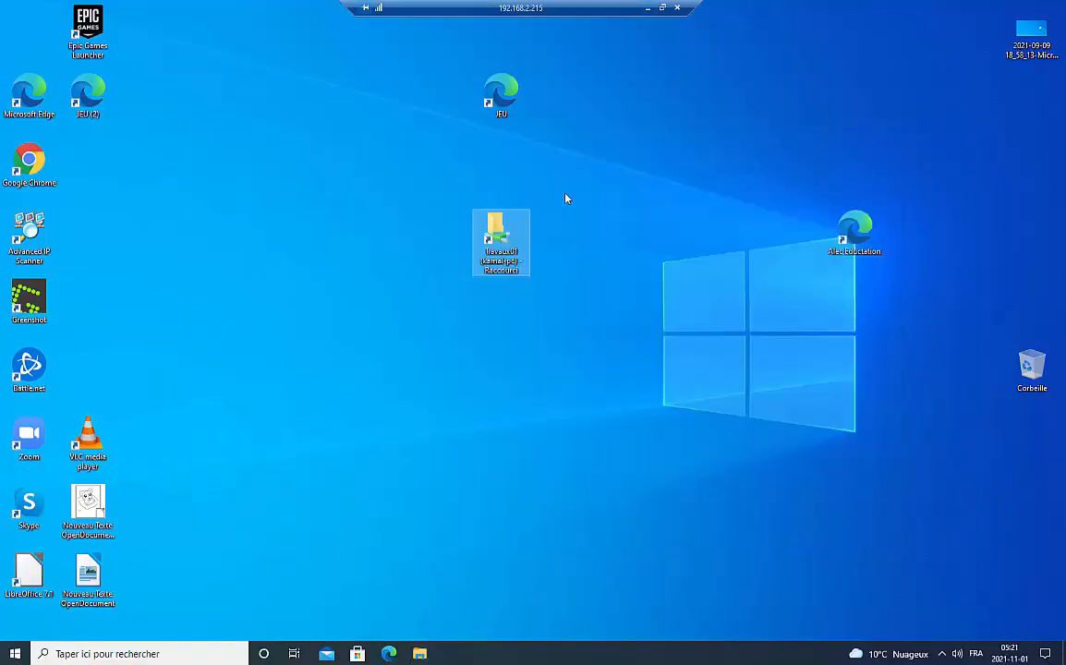
drag(499, 235, 734, 100)
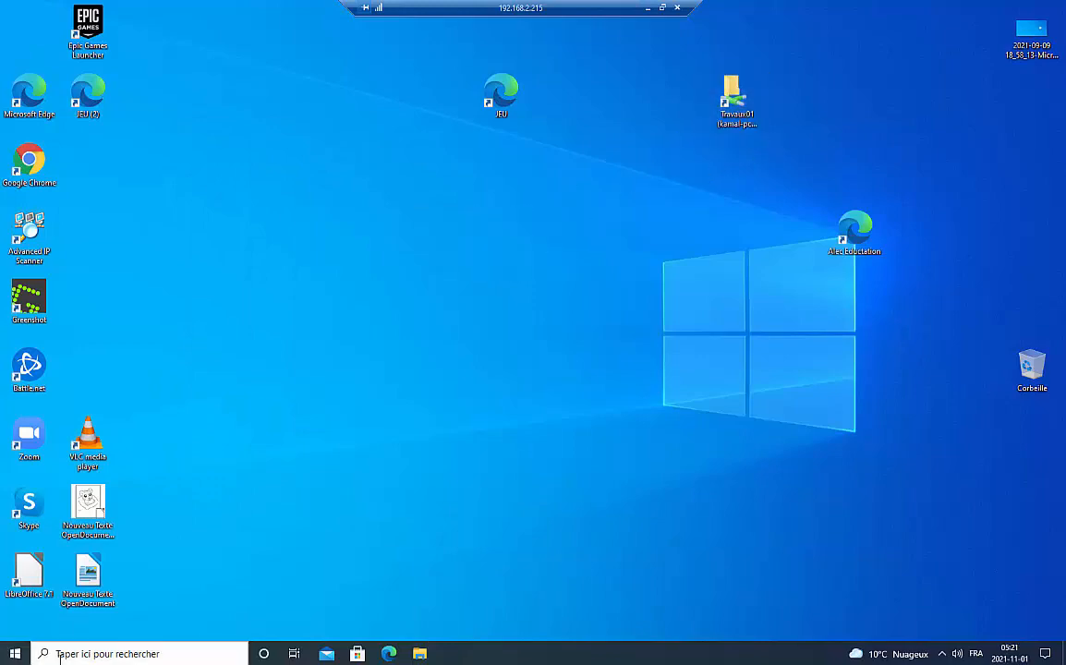
click(59, 654)
text(p)
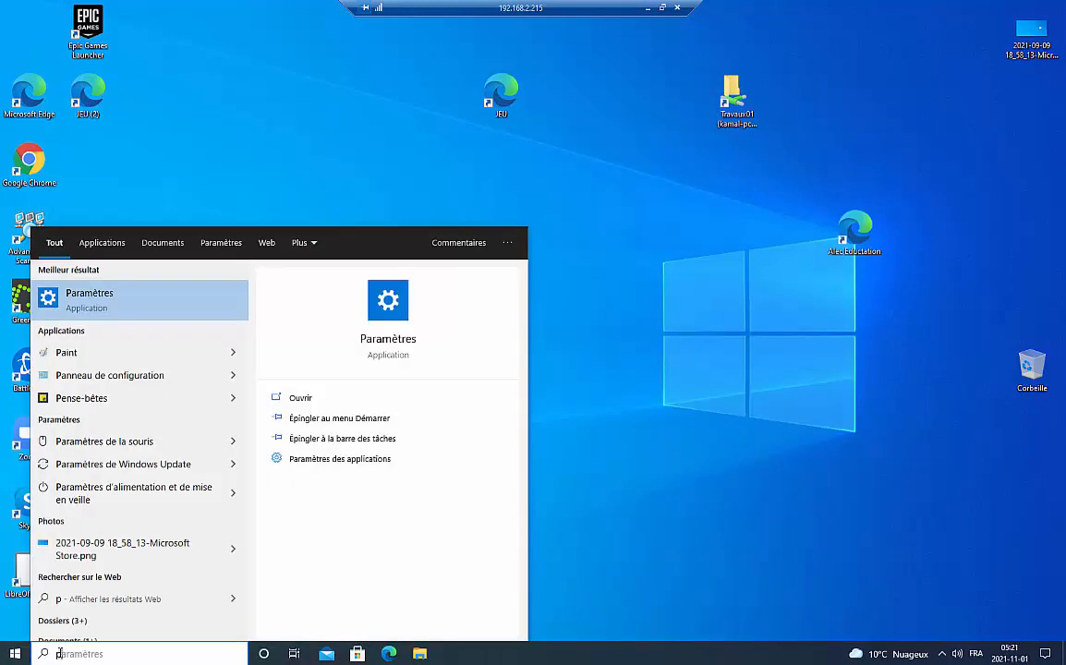
text(c)
key(Return)
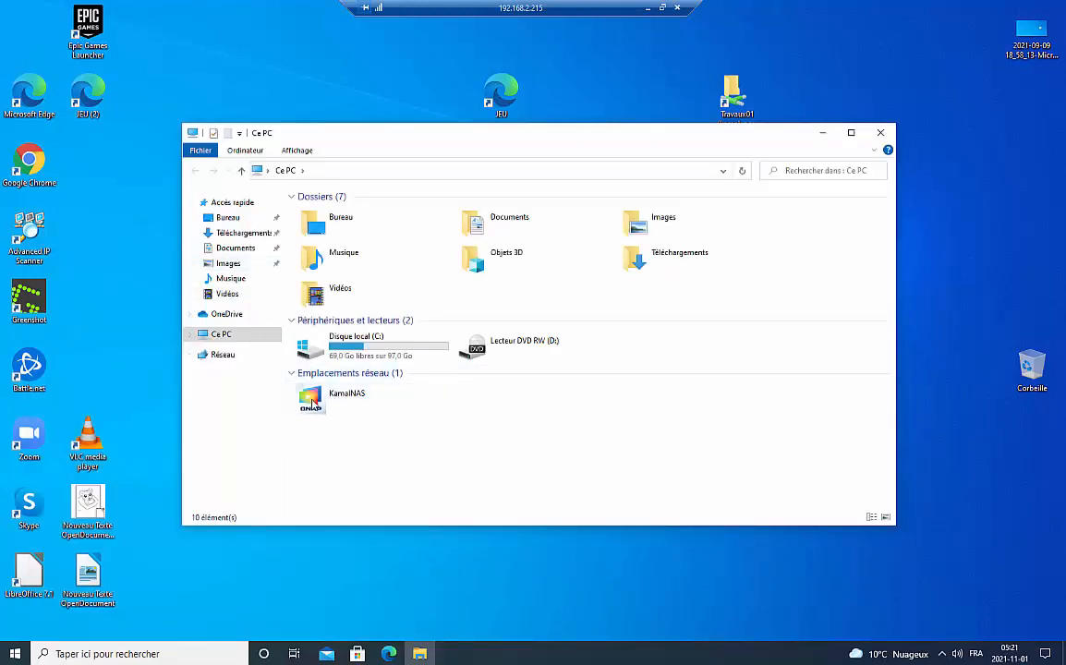
drag(688, 140, 741, 177)
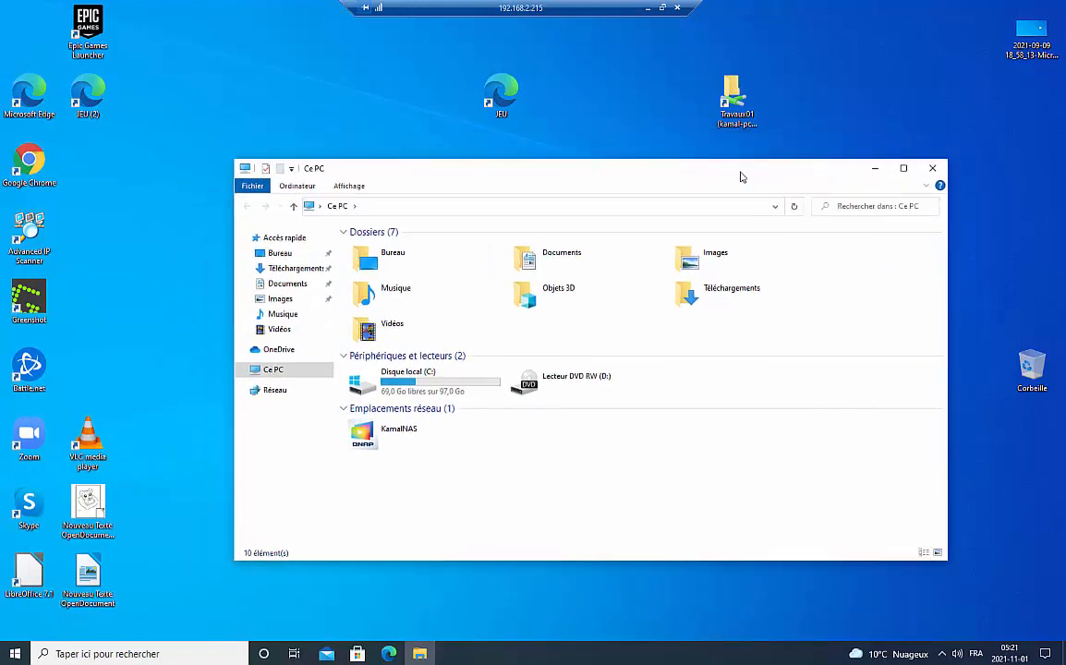
drag(743, 125, 861, 60)
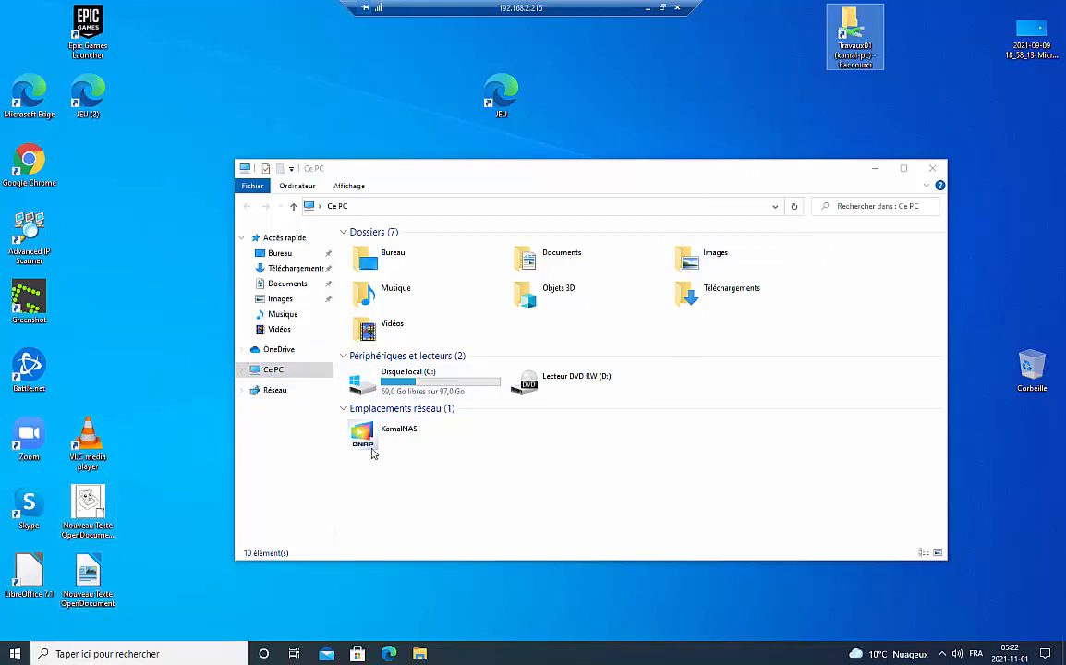
- Start a Windows search on the remote PC with the \\ network prefix
click(155, 650)
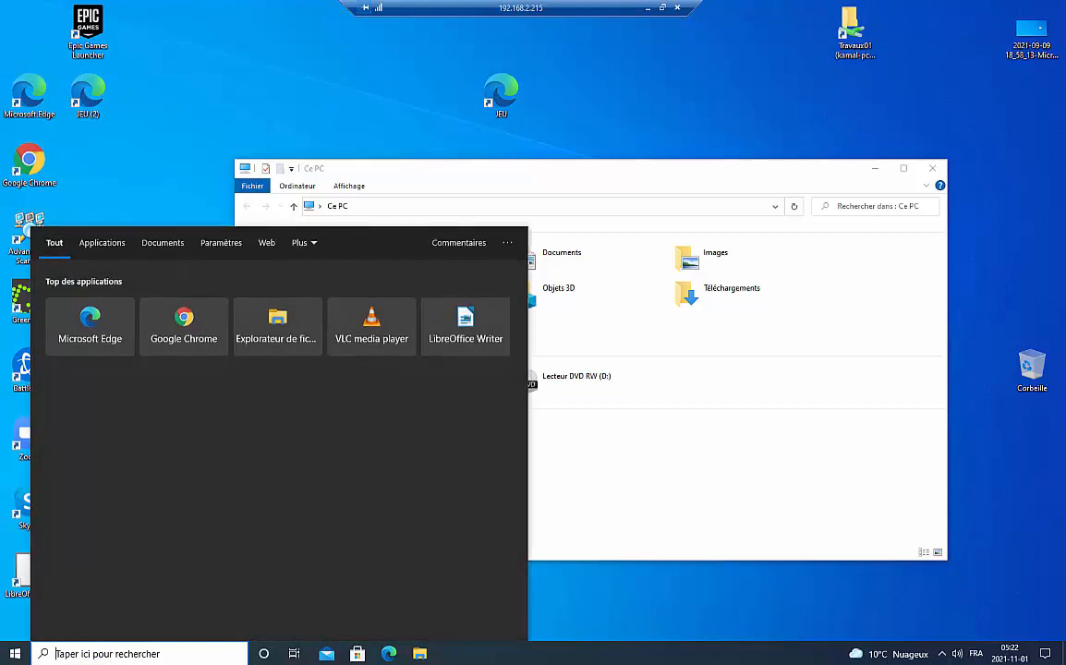
text(l)
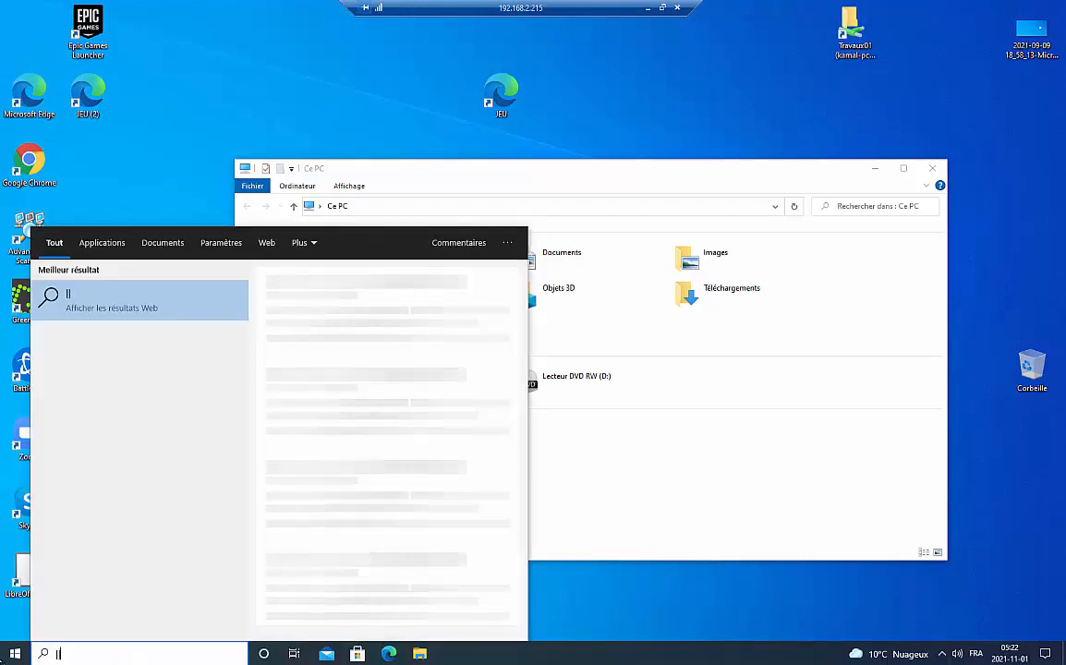
key(BackSpace)
text(\\)
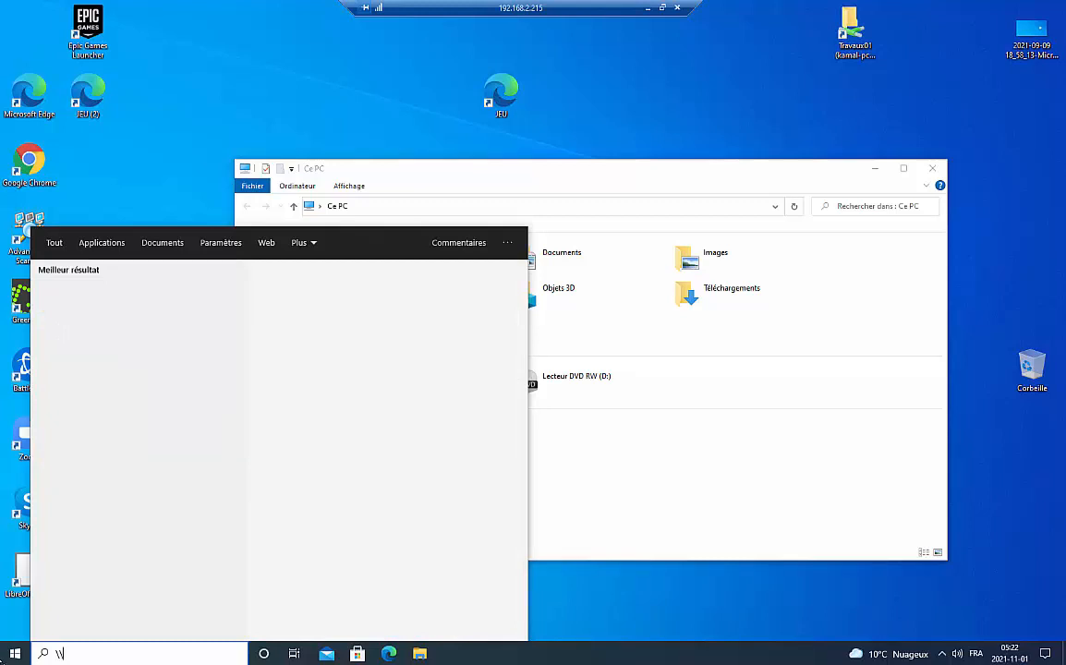
- Minimize Advanced IP Scanner on the host, then complete \\192.168.2.161 and open it
click(646, 8)
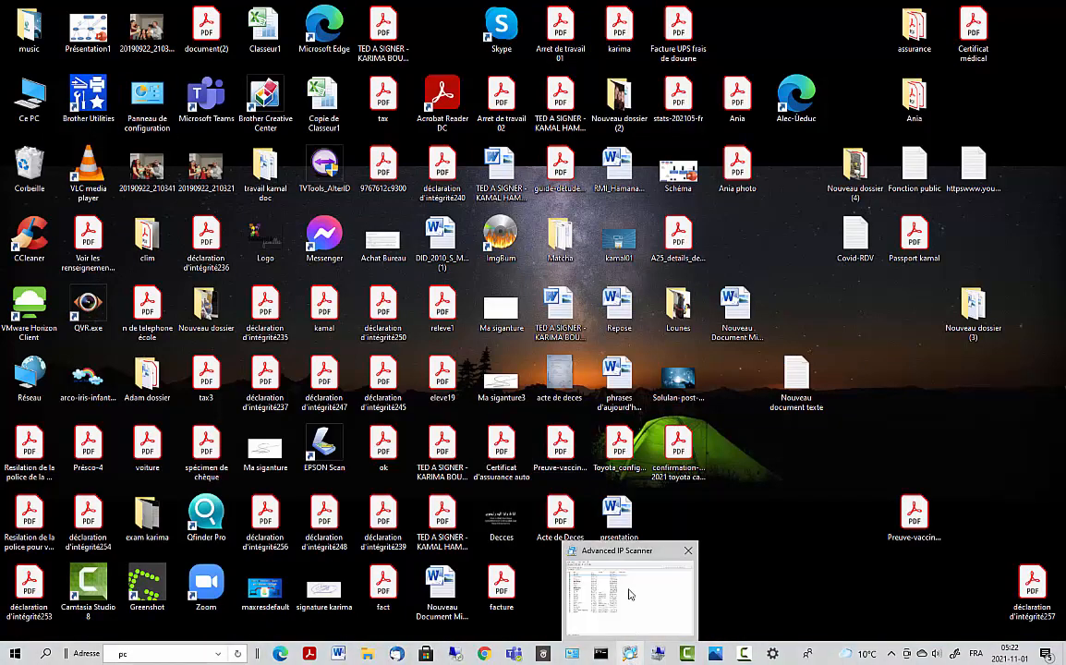
click(628, 655)
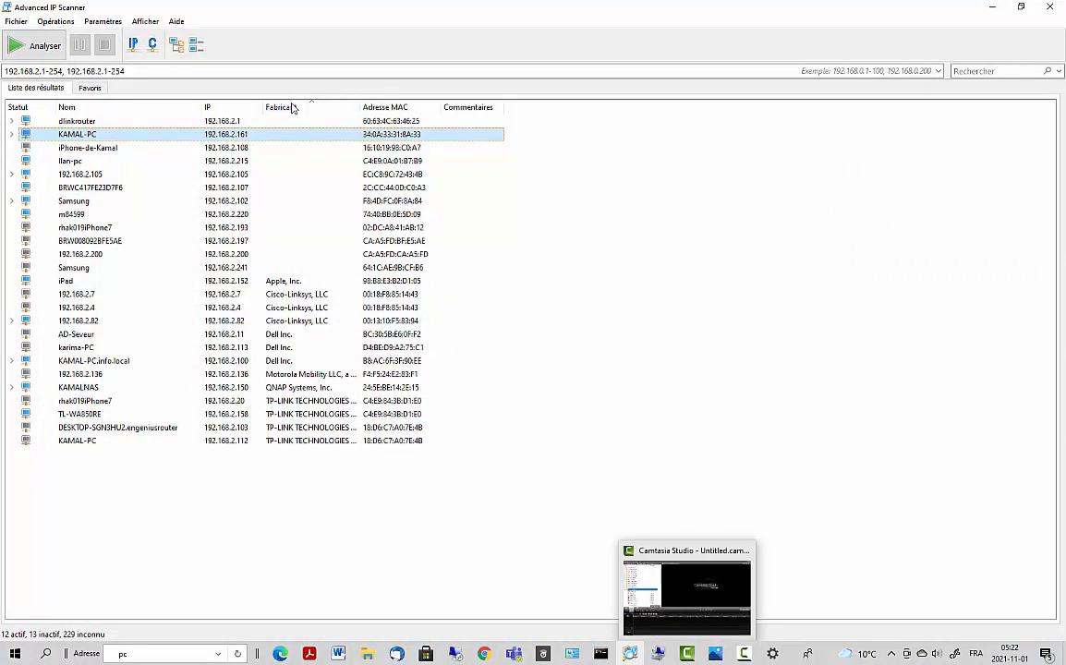
click(992, 7)
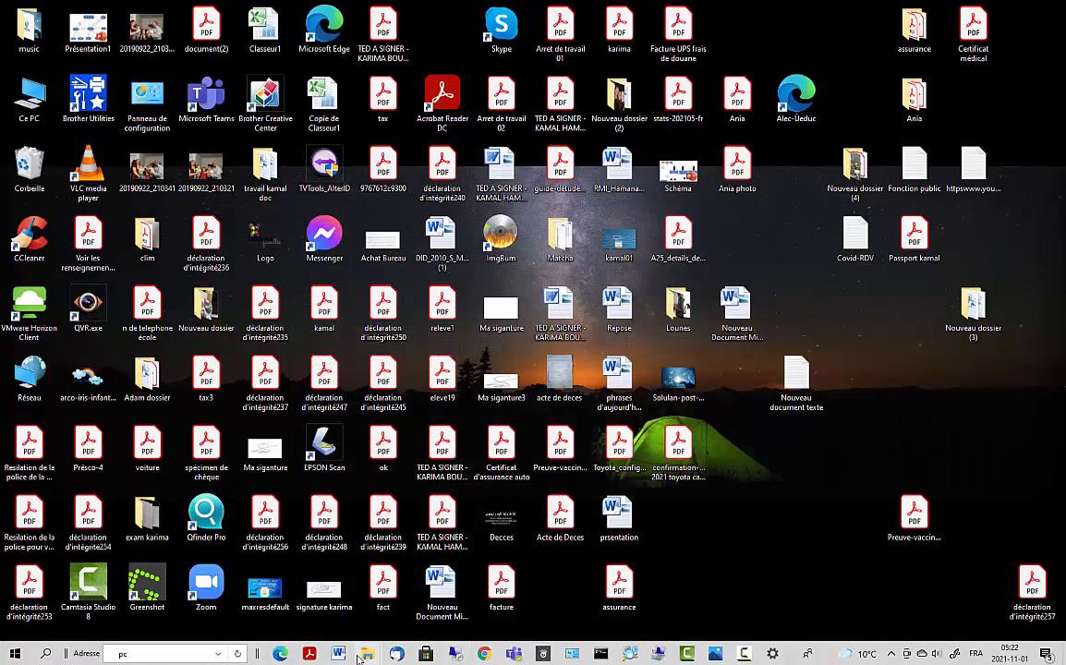
click(454, 653)
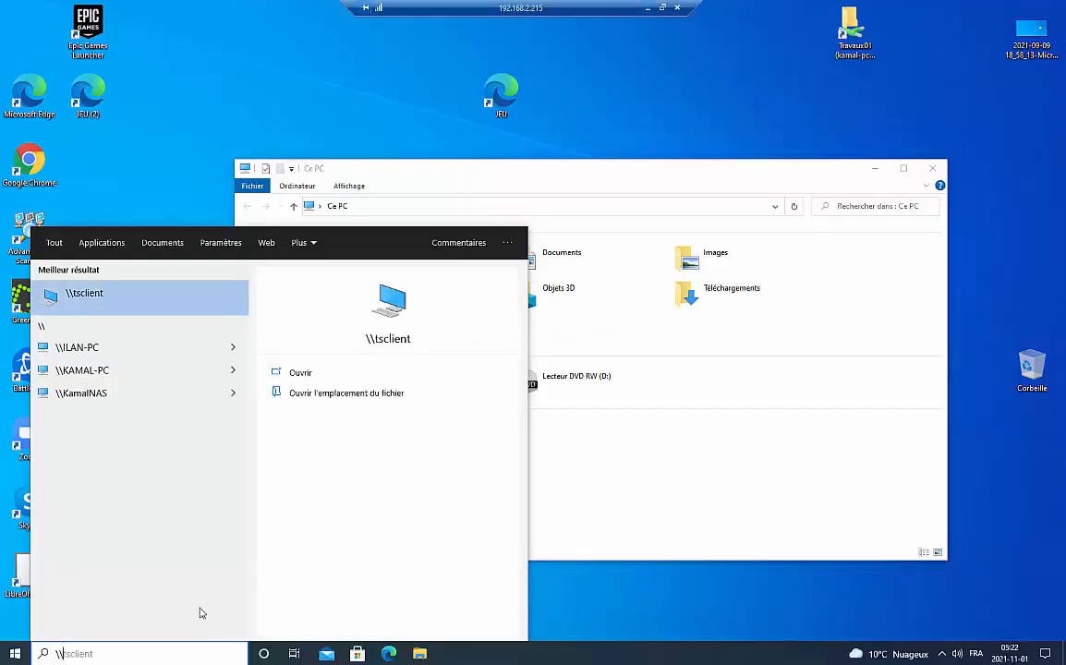
text(192.168.2.161)
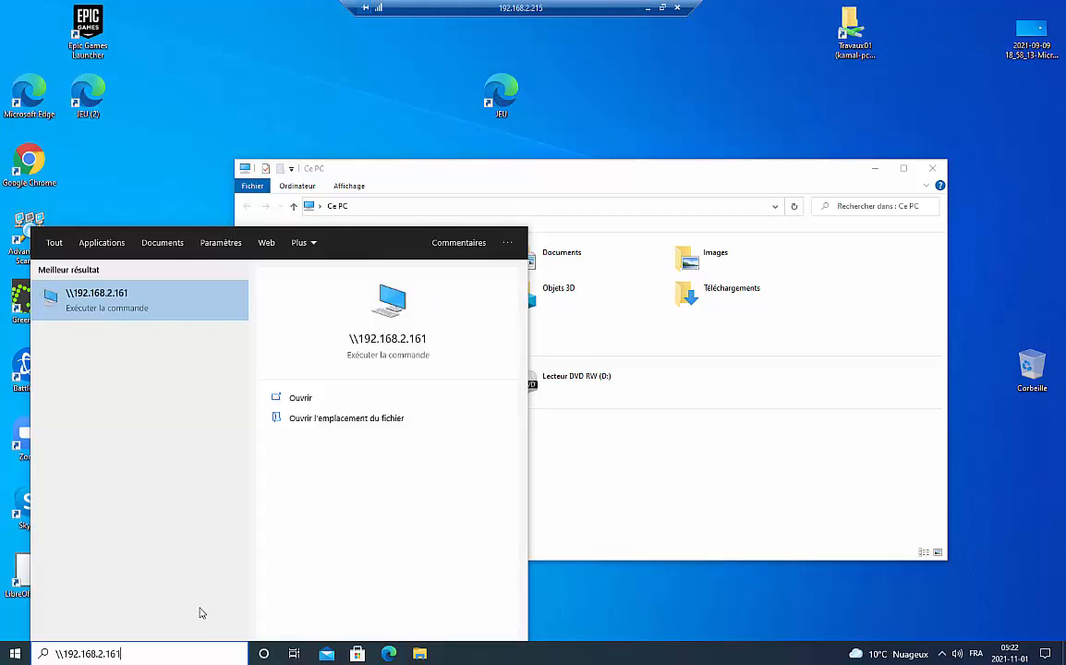
key(Return)
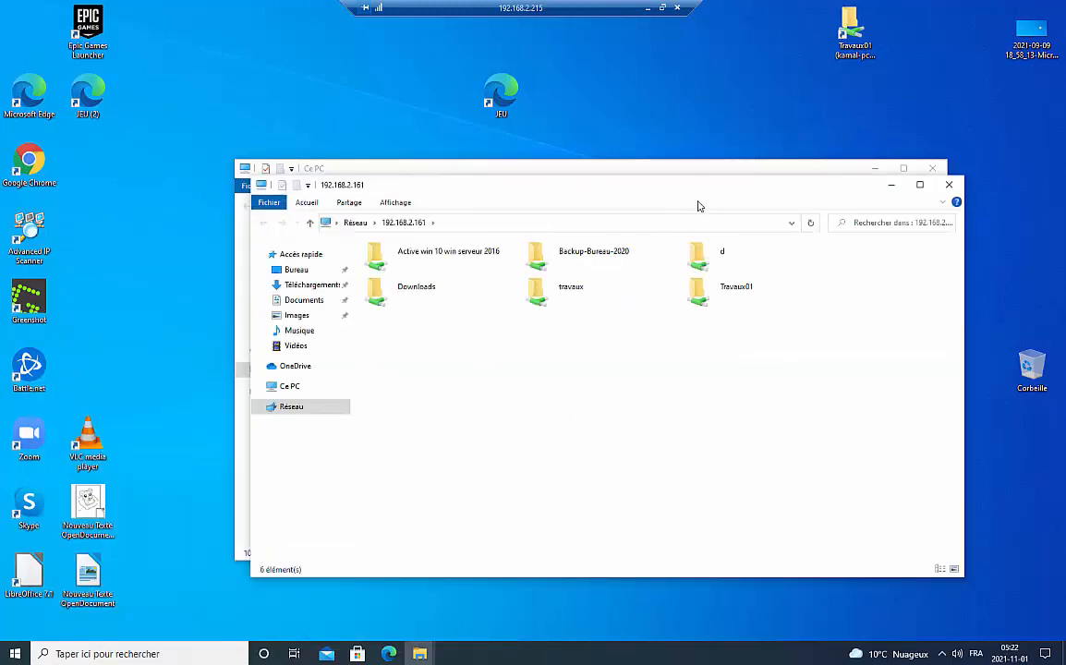
- Begin mapping Travaux01 as a network drive, review the drive letters, then cancel
drag(679, 192, 623, 88)
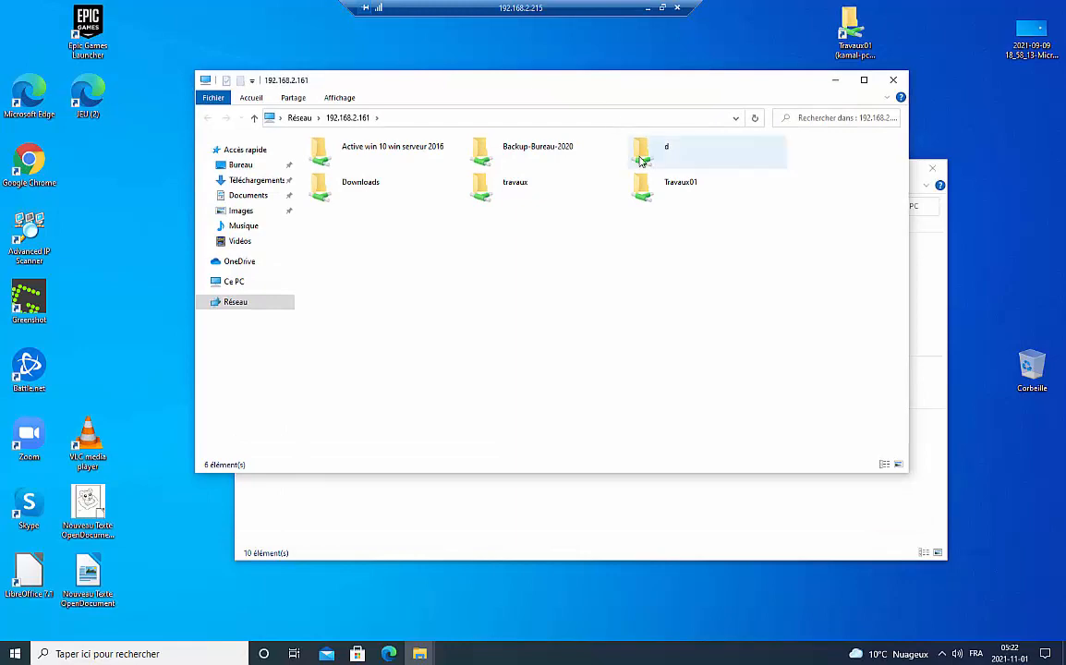
right_click(649, 191)
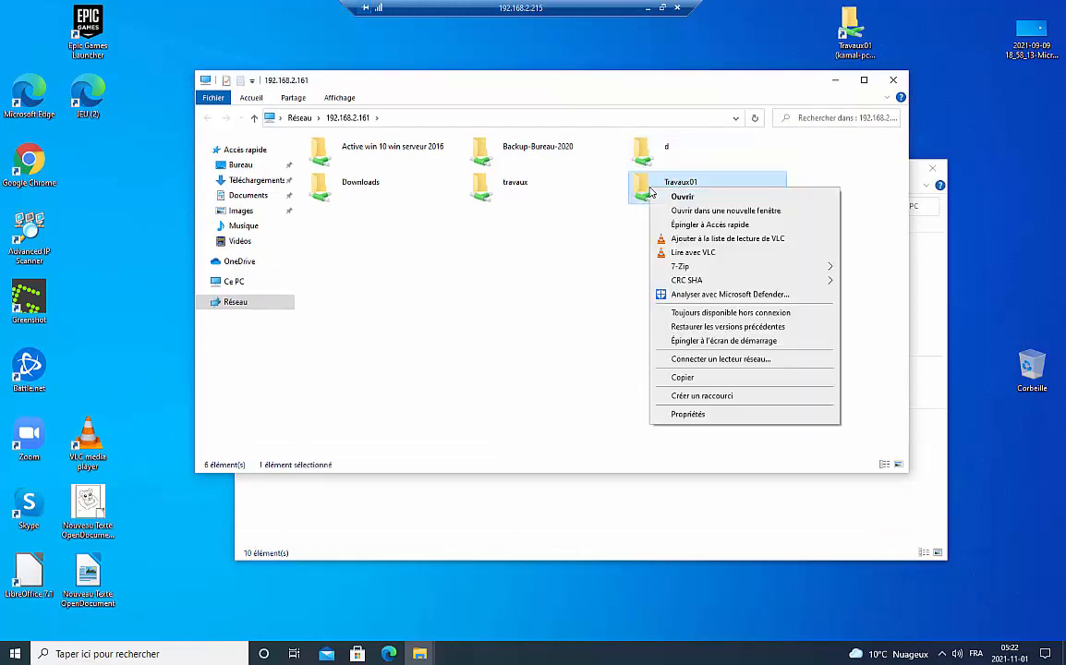
click(730, 359)
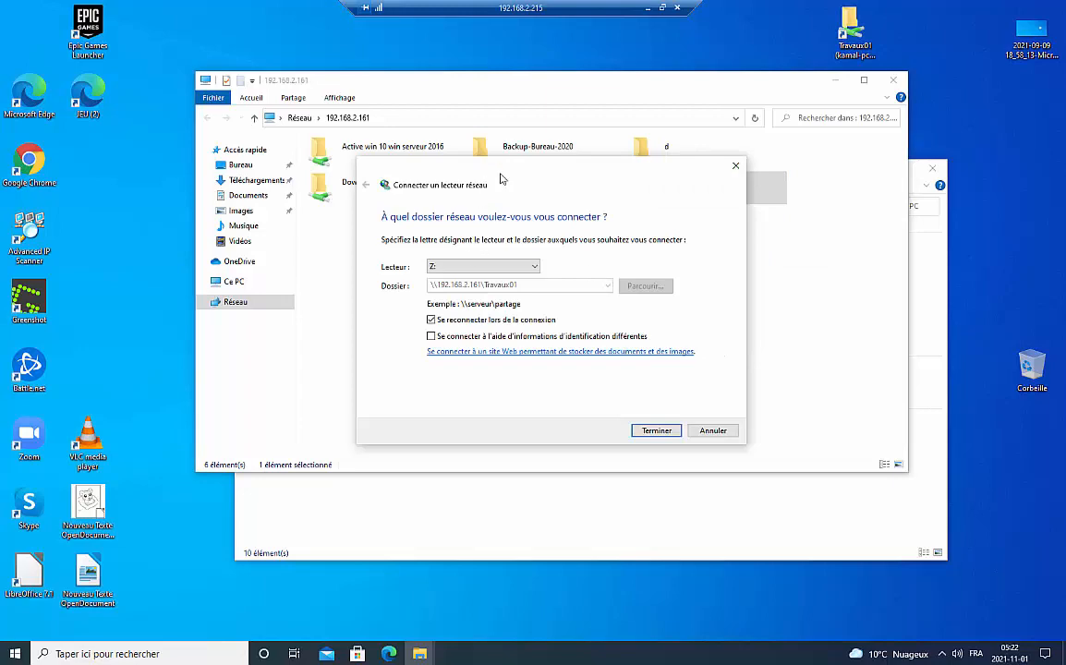
drag(501, 178, 754, 191)
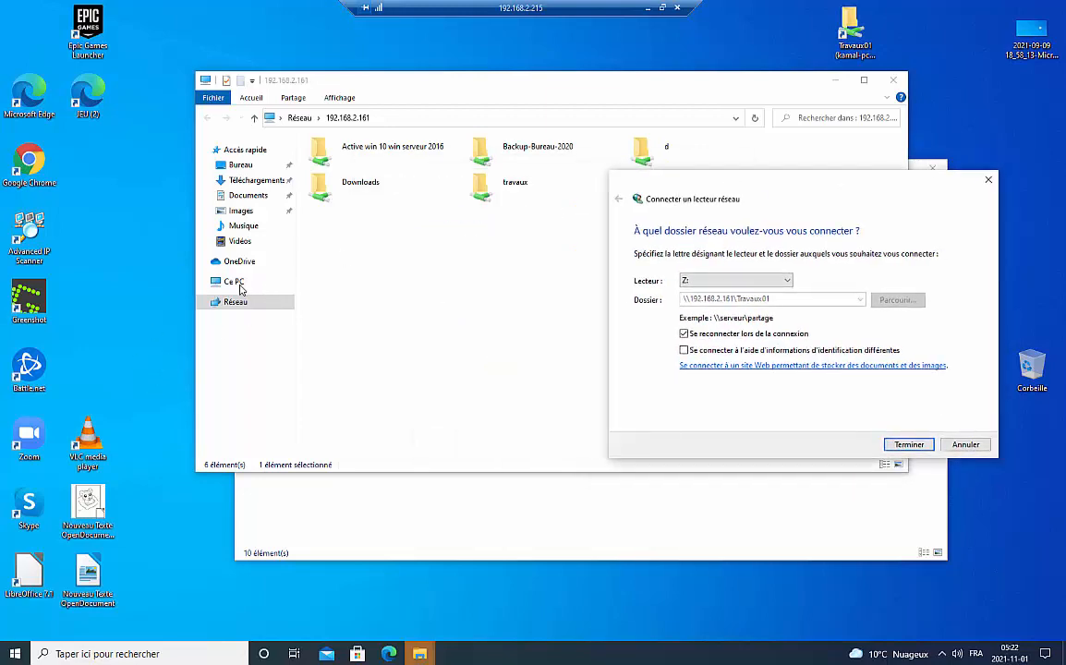
click(743, 282)
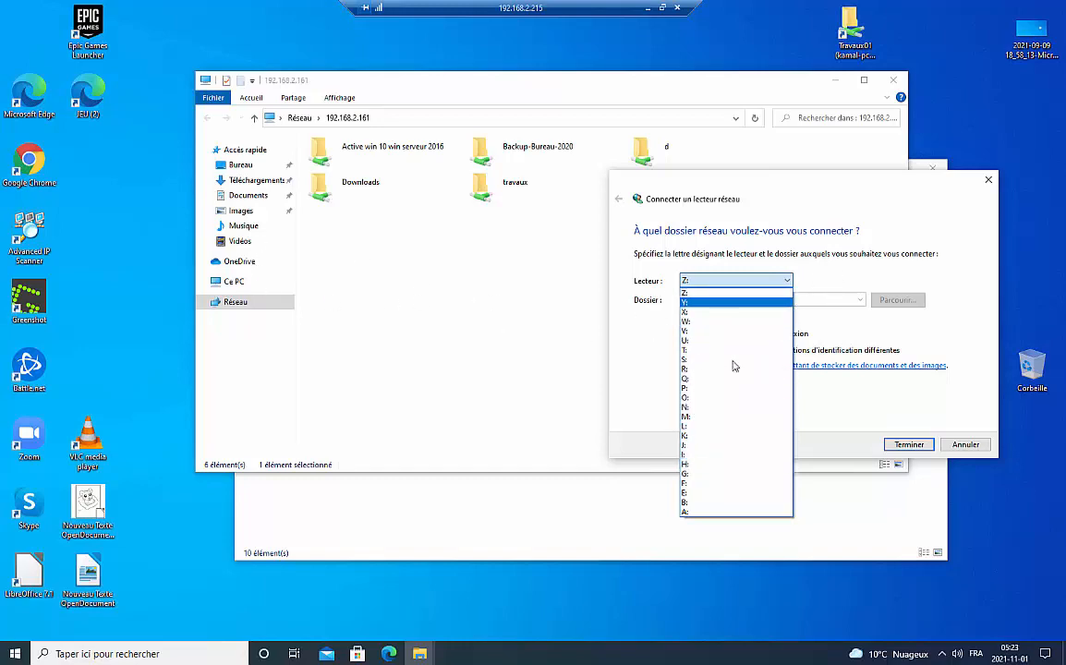
click(969, 444)
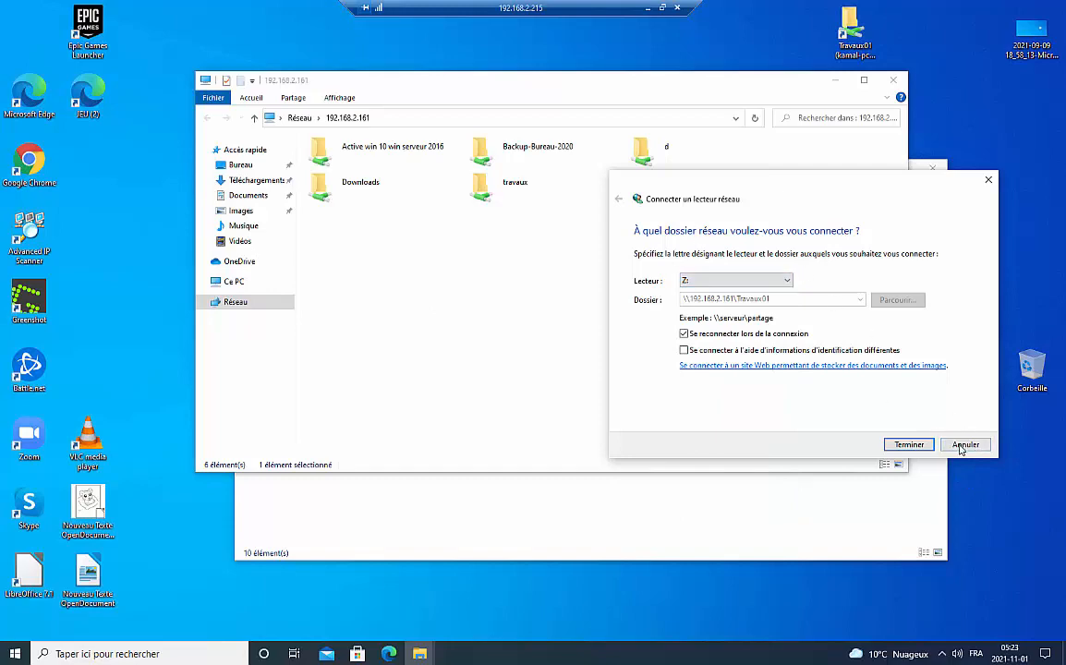
click(963, 445)
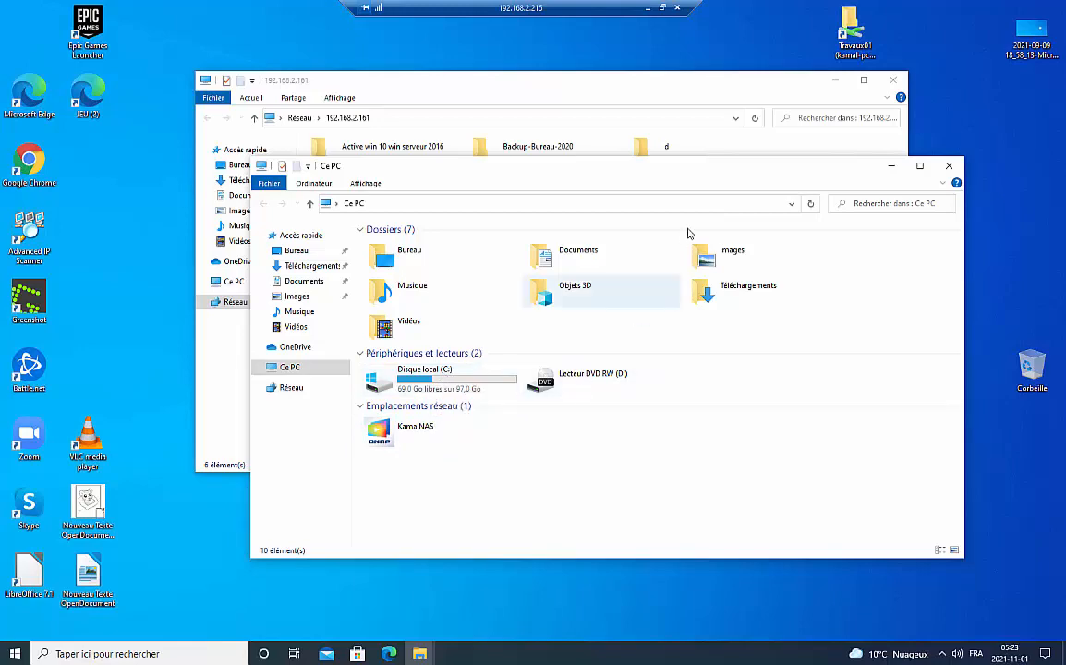
- Map Travaux01 as network drive Z: and close the opened Z: window
click(759, 87)
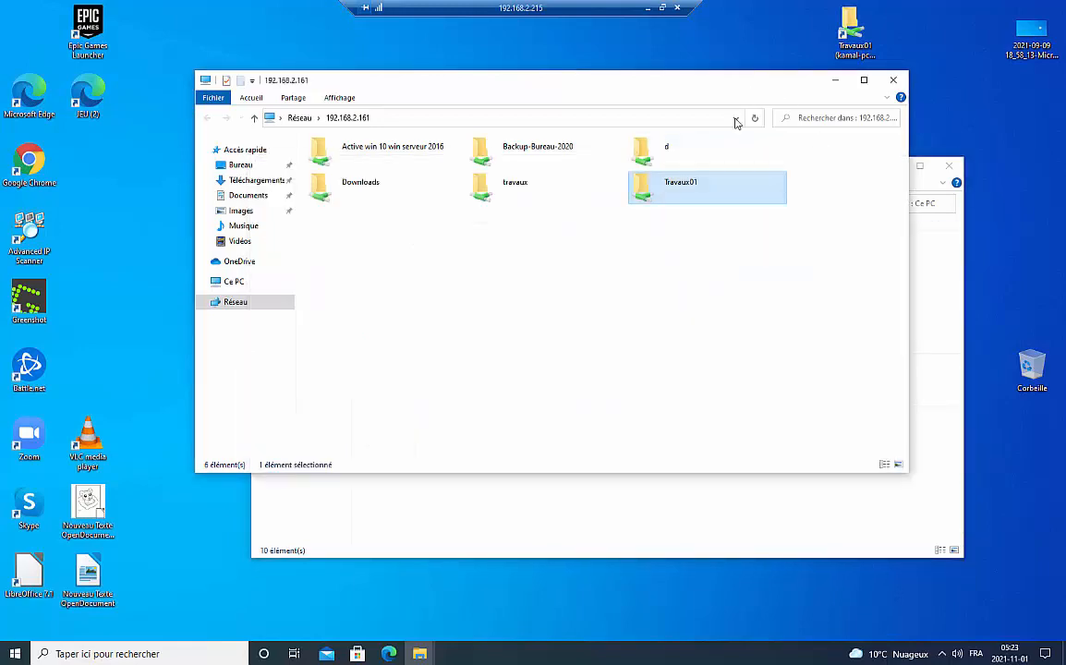
right_click(681, 190)
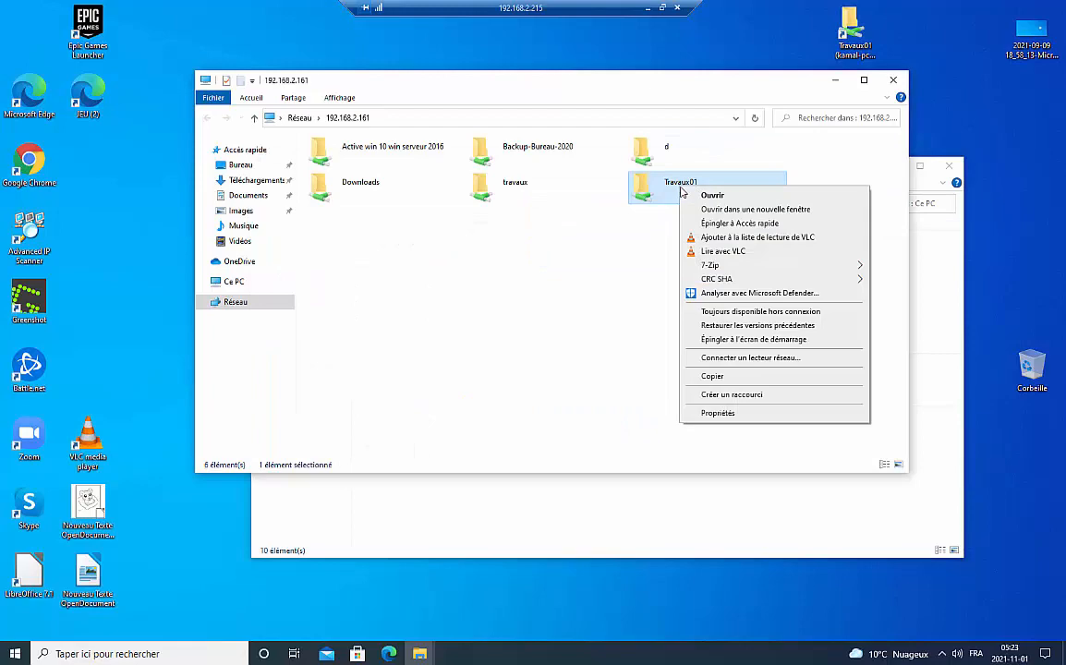
click(730, 358)
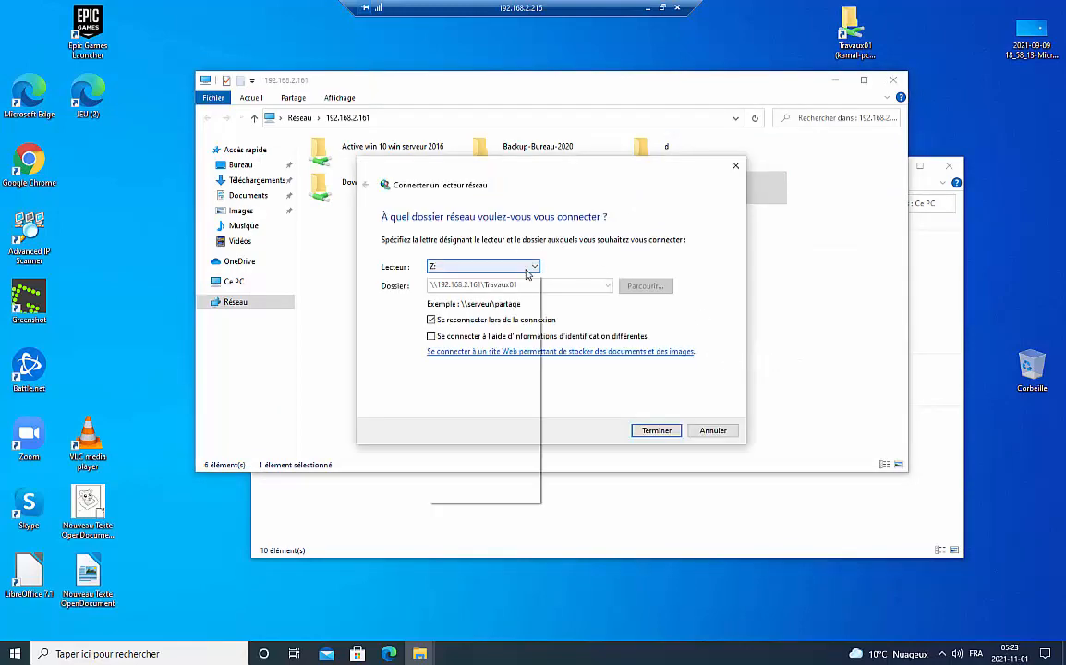
click(506, 268)
click(528, 267)
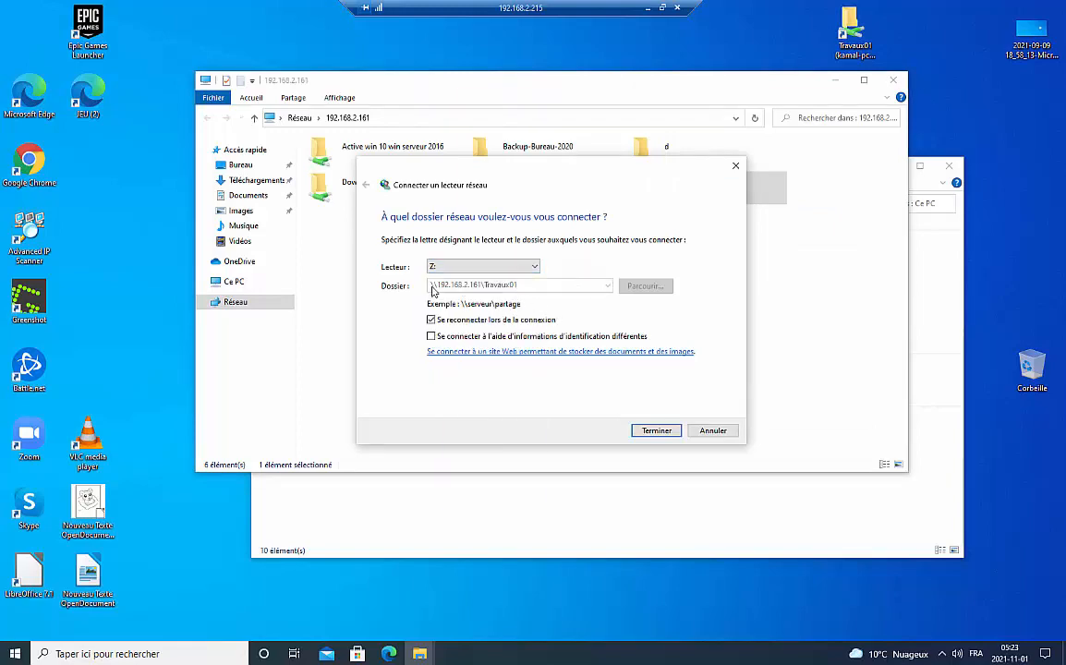
click(658, 431)
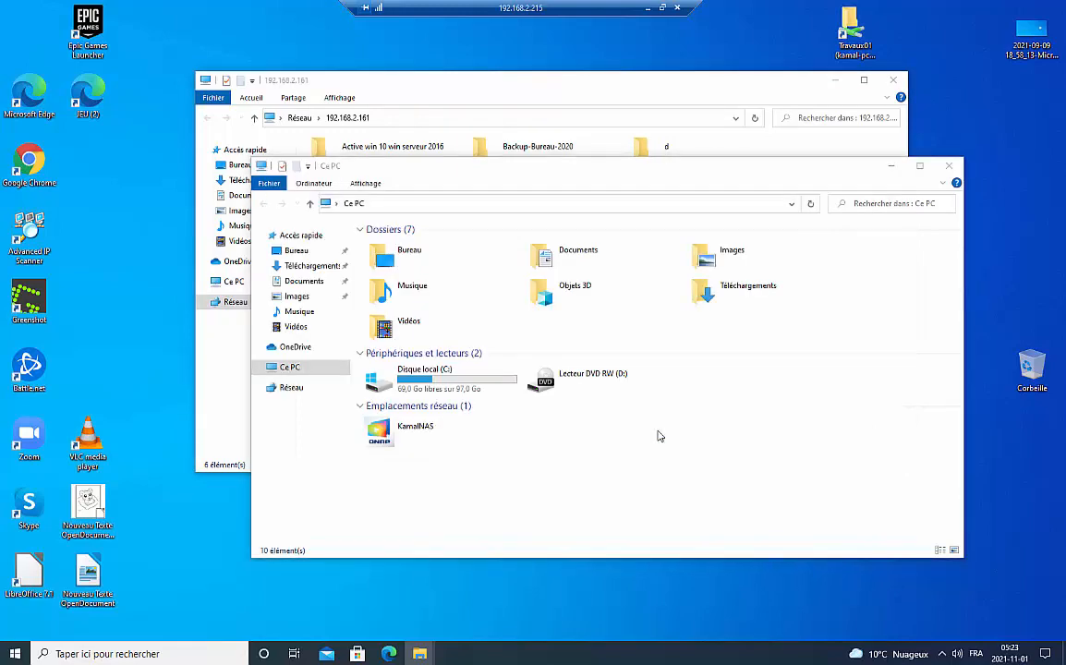
click(965, 182)
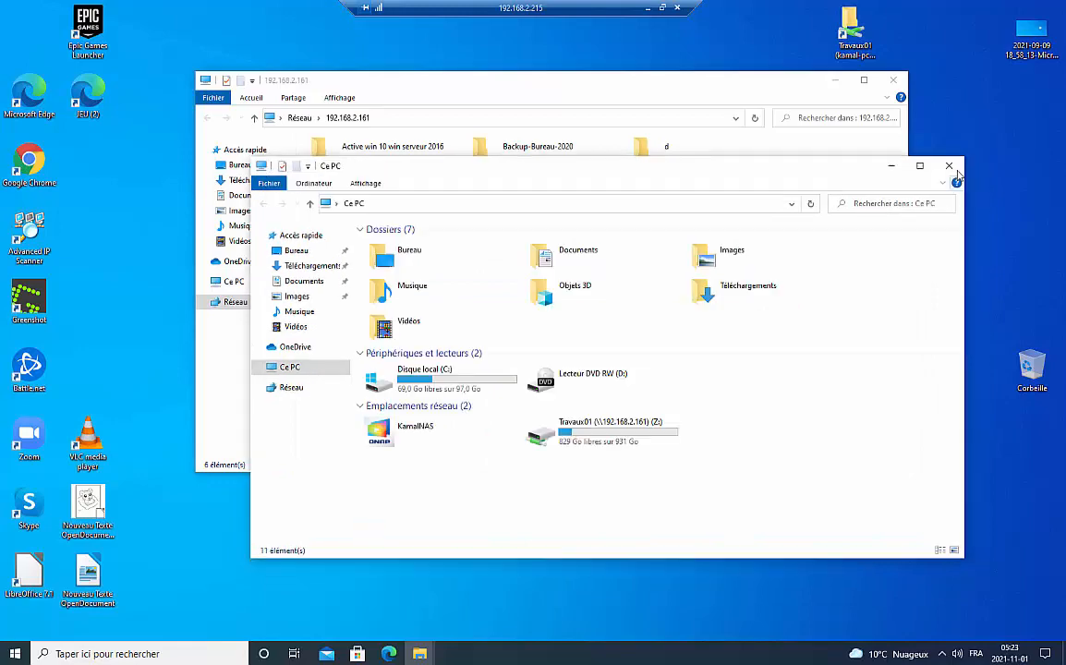
- Close the Explorer windows and reopen File Explorer on Ce PC to see drive Z:
click(948, 166)
click(893, 80)
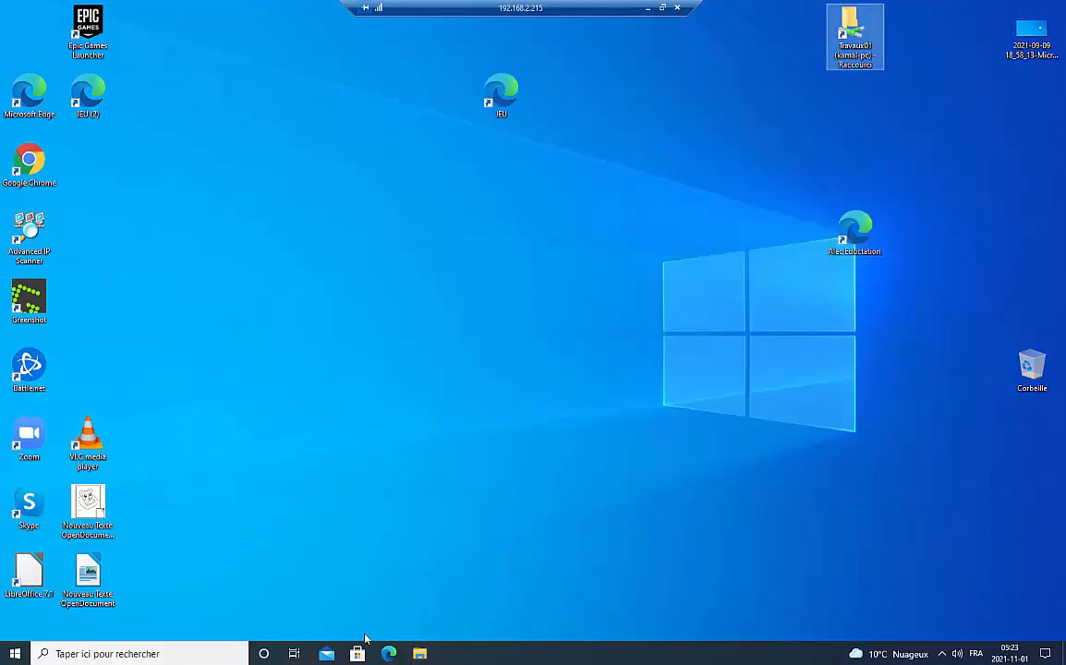
click(420, 654)
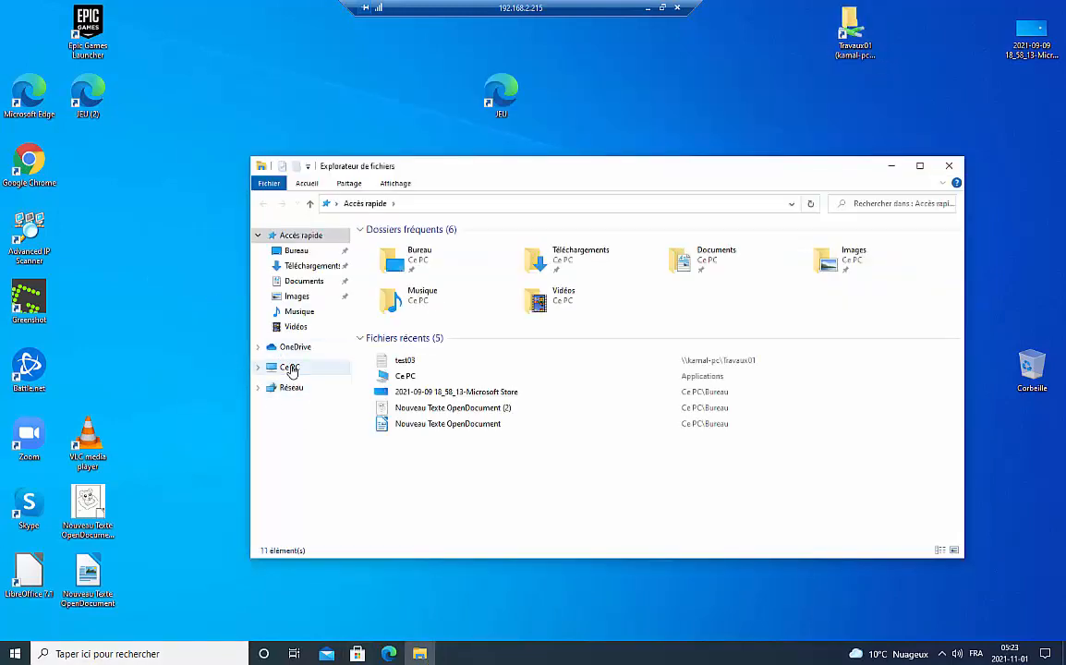
click(289, 367)
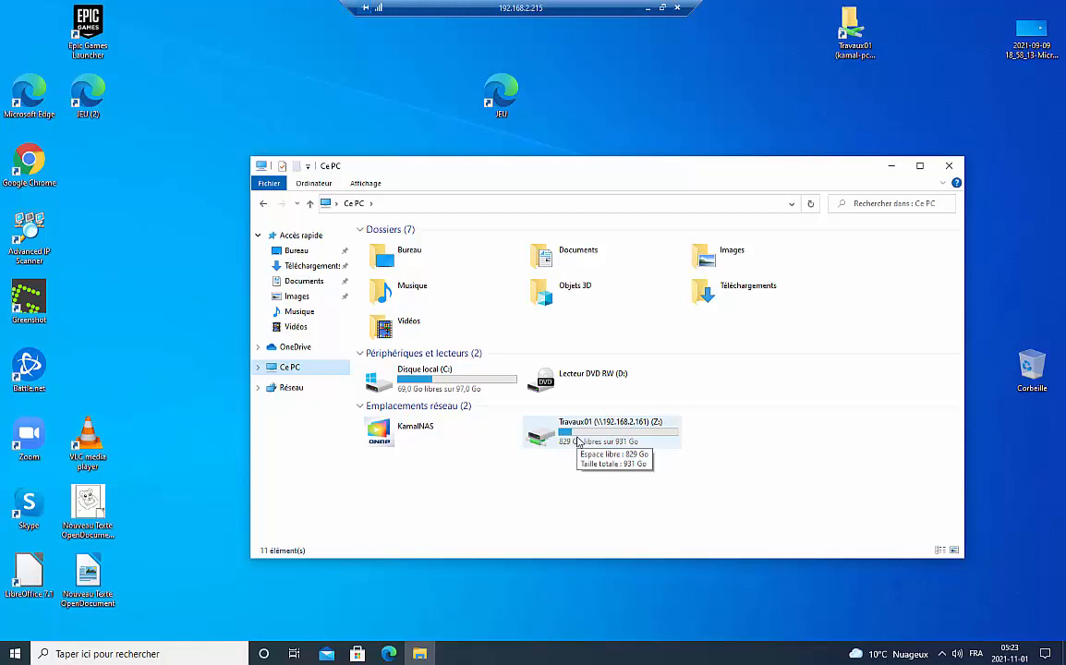
- Minimize the remote session to the host desktop, briefly return, and minimize it again
click(647, 8)
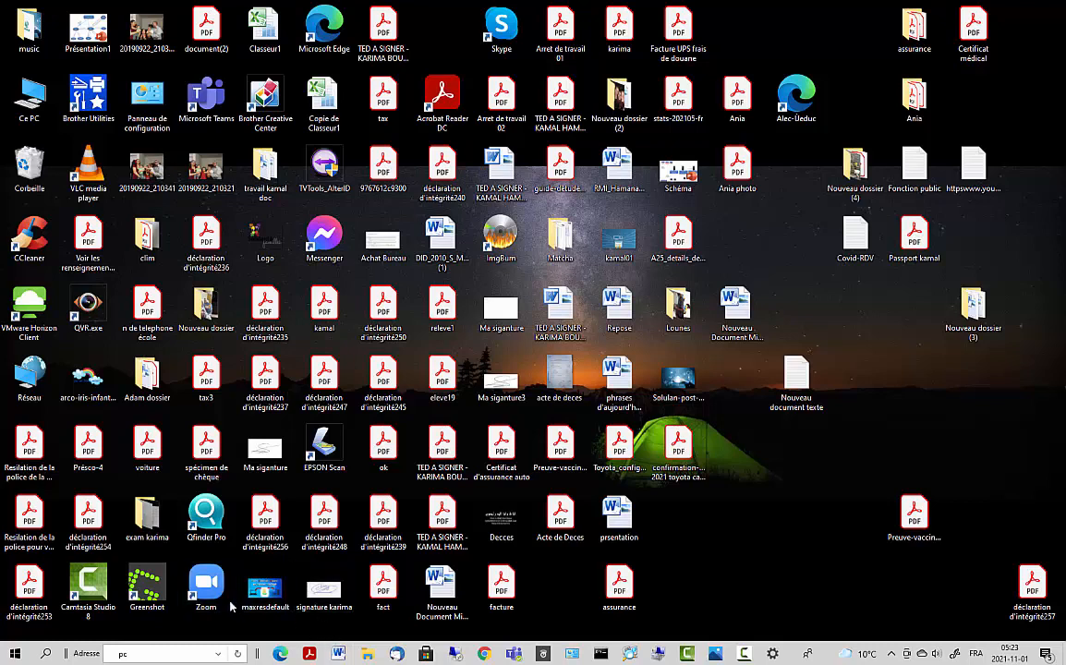
mouse_move(367, 653)
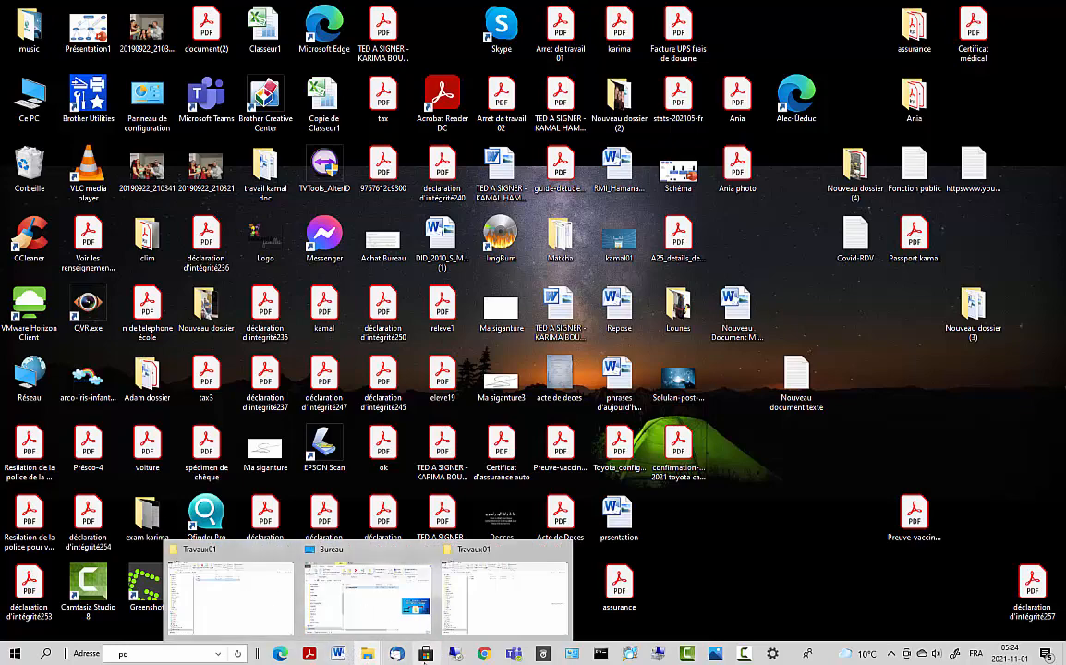
click(407, 591)
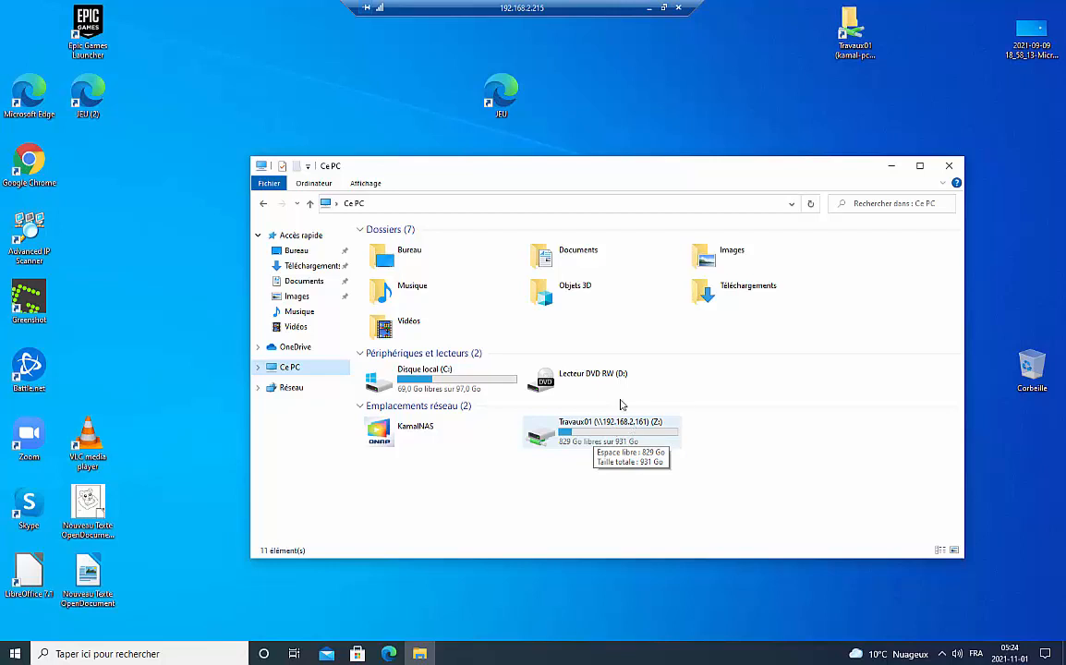
click(650, 11)
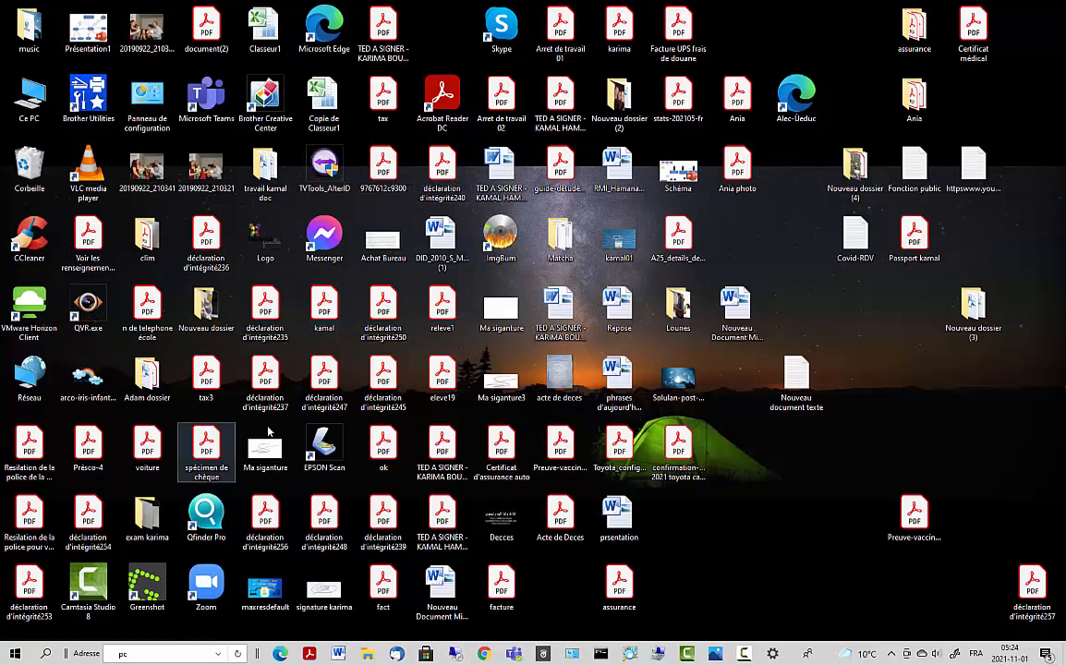
- Check the IP scanner results, then start a local Windows search with the \\ prefix
click(629, 654)
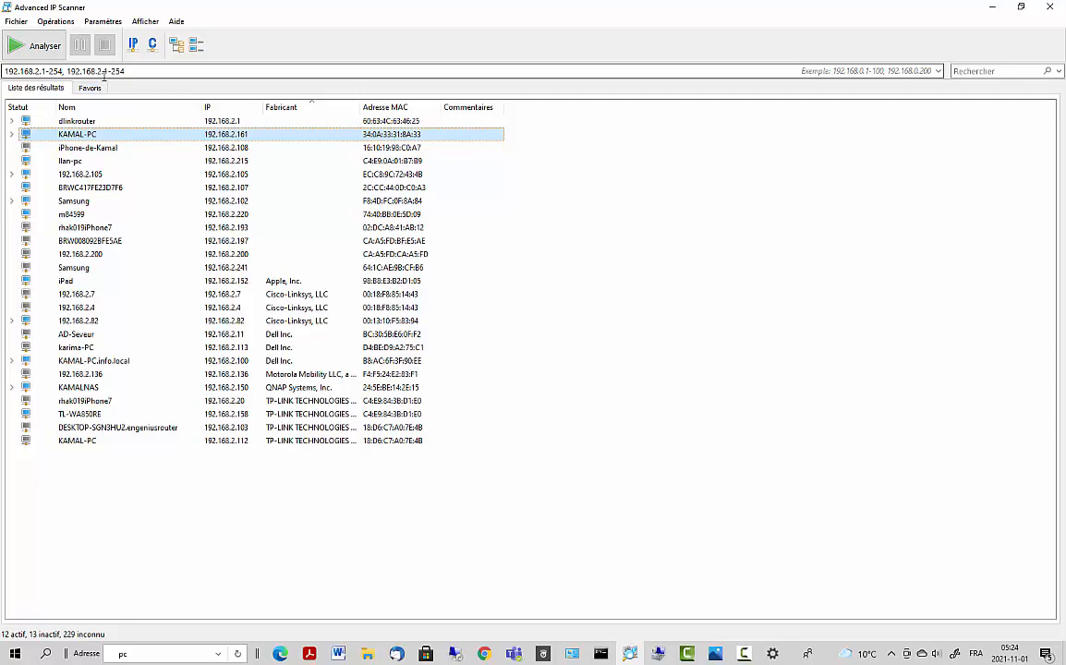
click(995, 12)
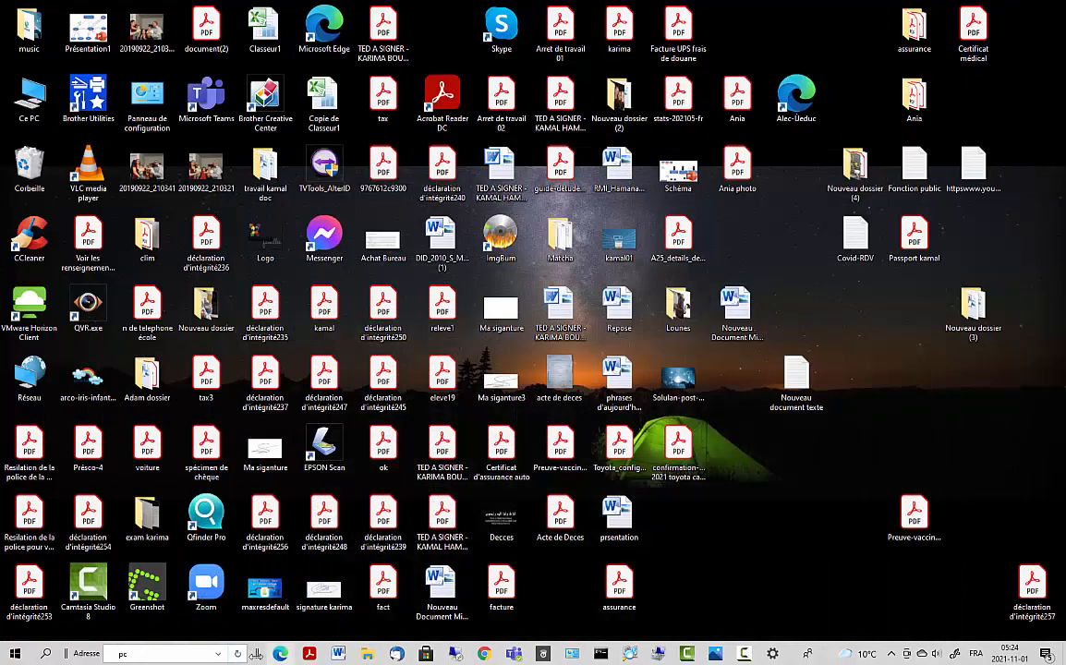
click(45, 654)
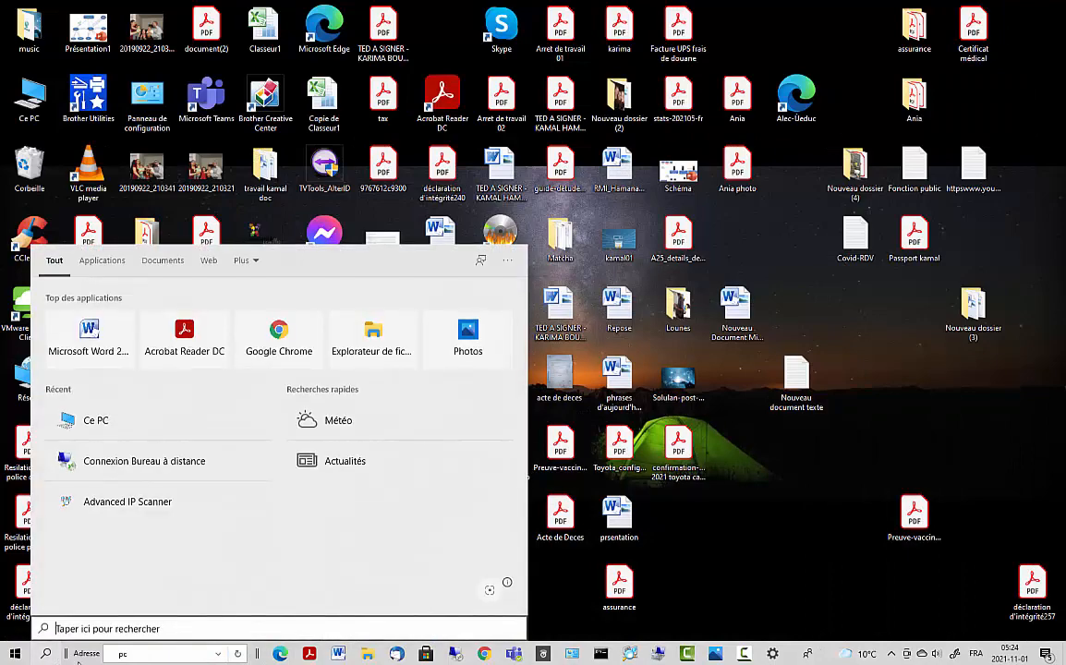
text(ll)
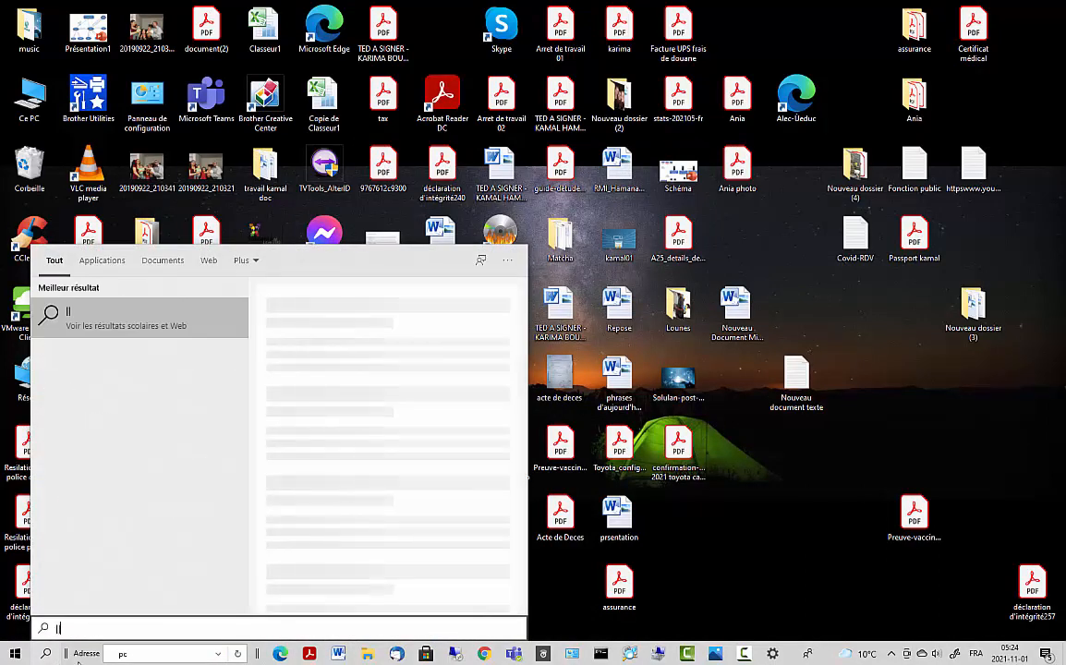
key(BackSpace)
key(BackSpace)
text(l)
key(BackSpace)
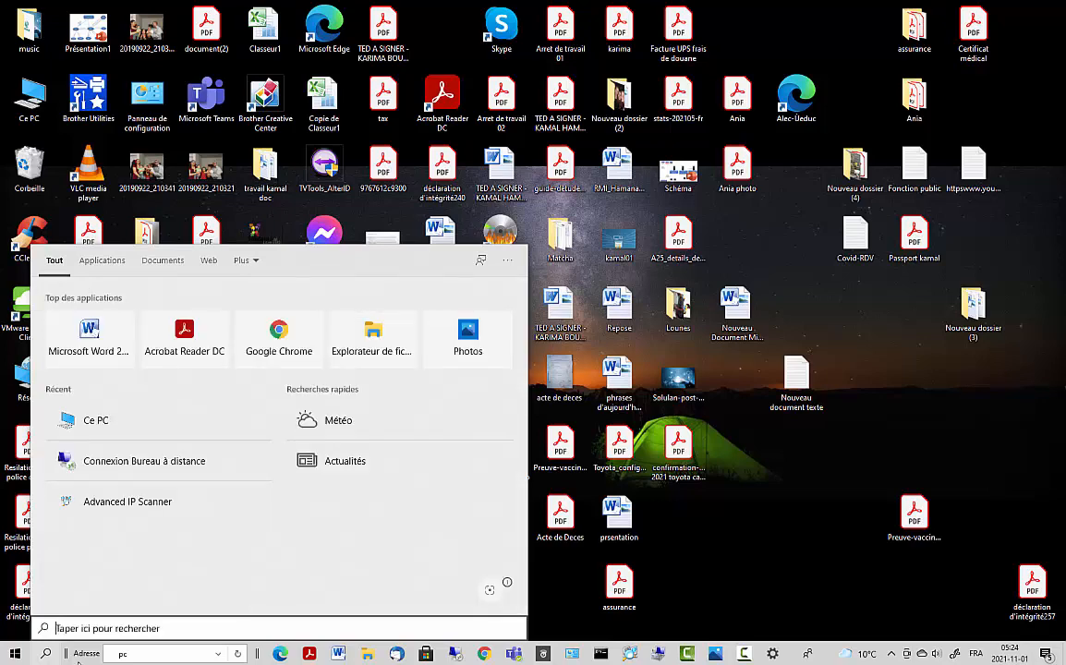
text(l)
key(BackSpace)
text(\\)
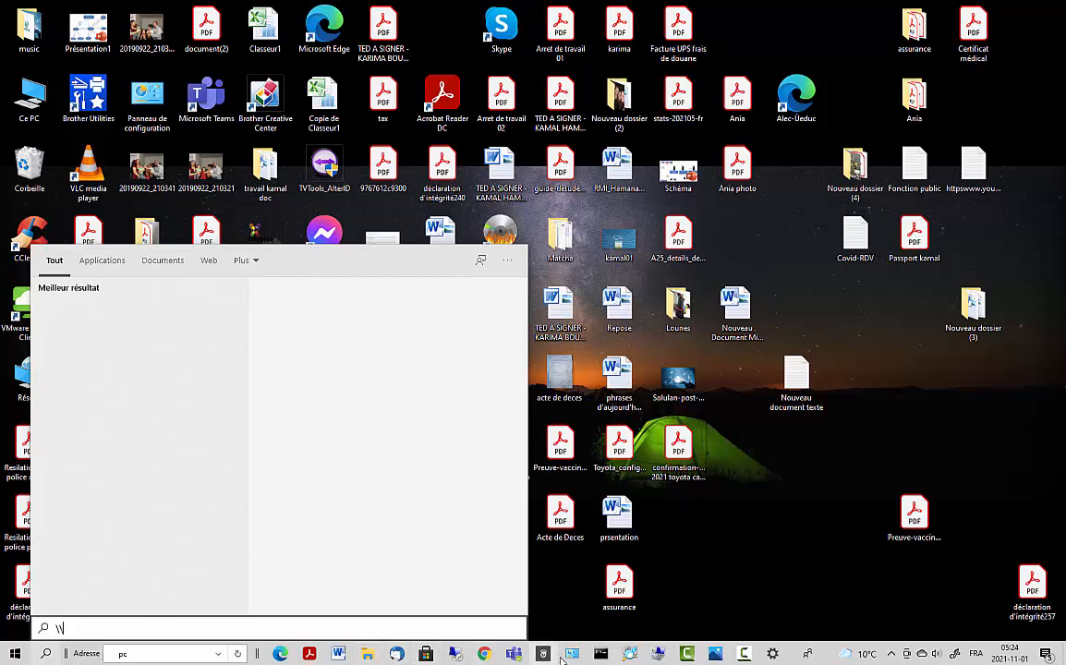
- In the remote session, open the Travaux01 shortcut, close Travaux01 and Ce PC, then minimize the session
click(462, 656)
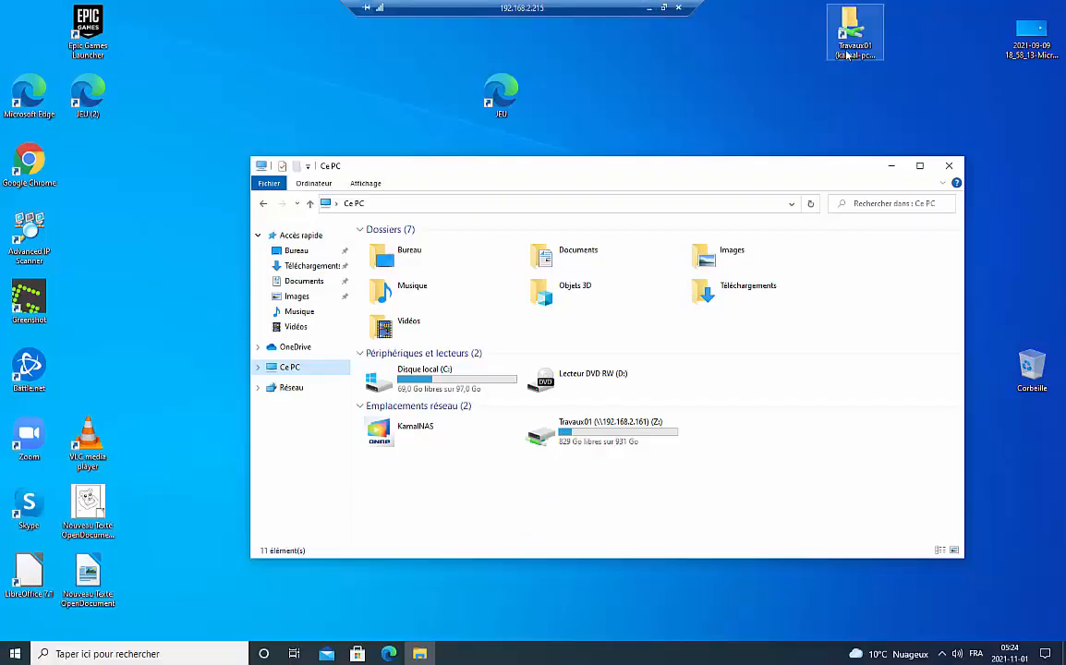
double_click(847, 55)
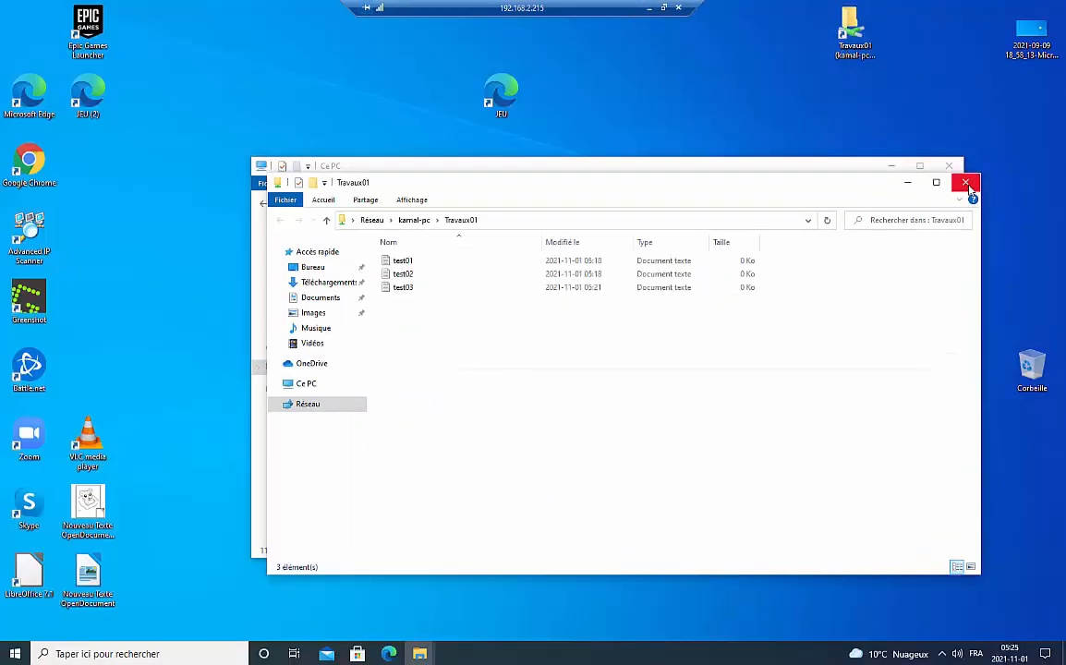
click(965, 183)
click(948, 166)
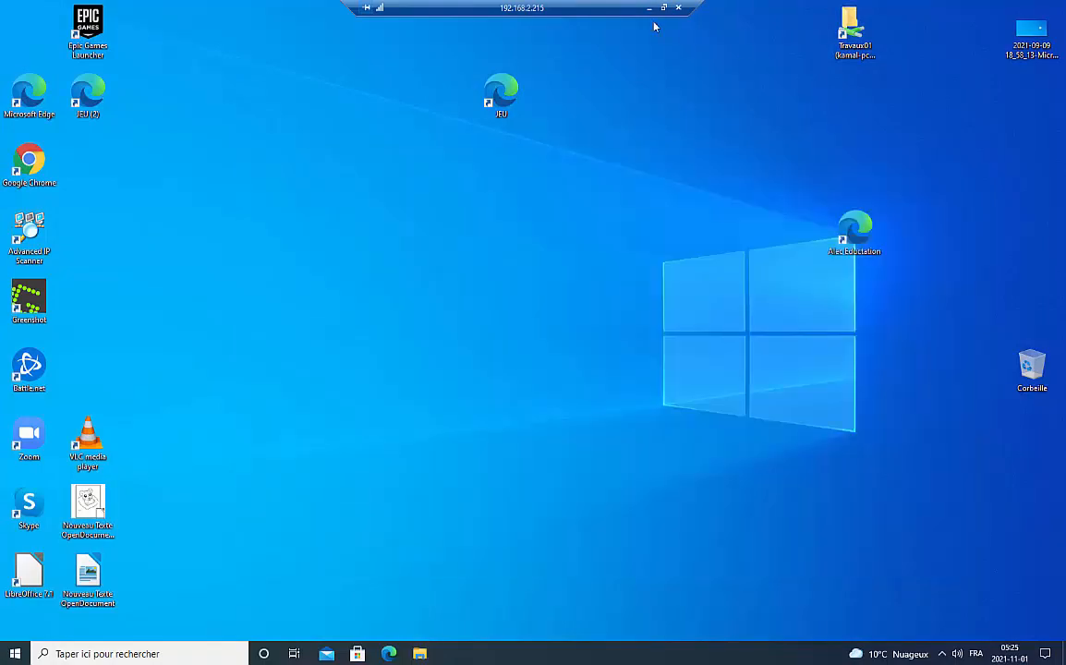
click(649, 8)
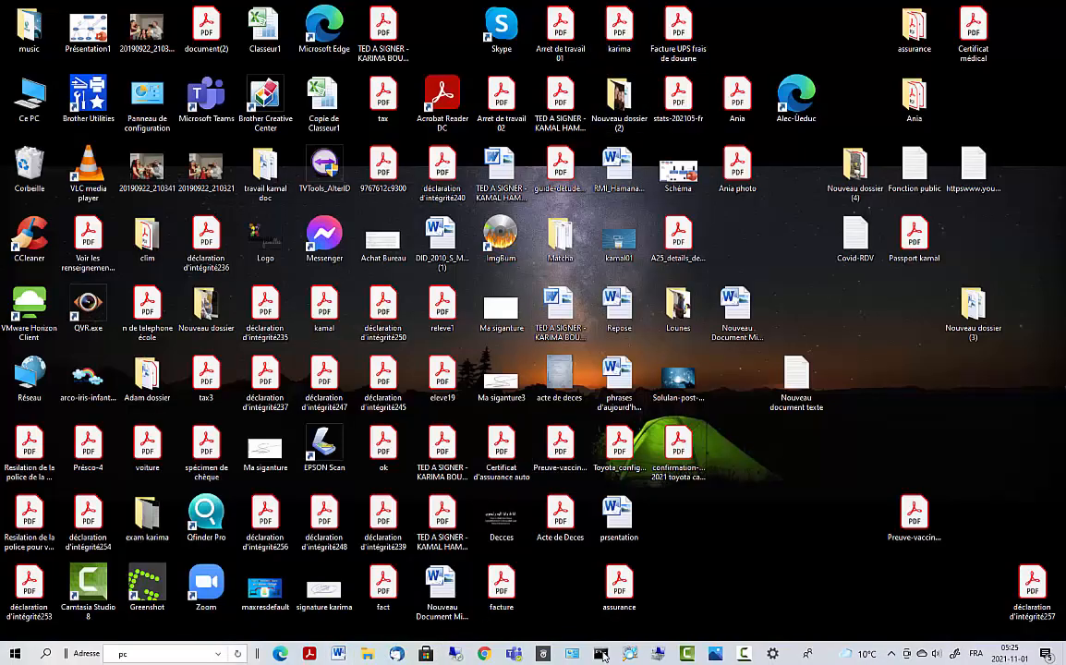
click(891, 654)
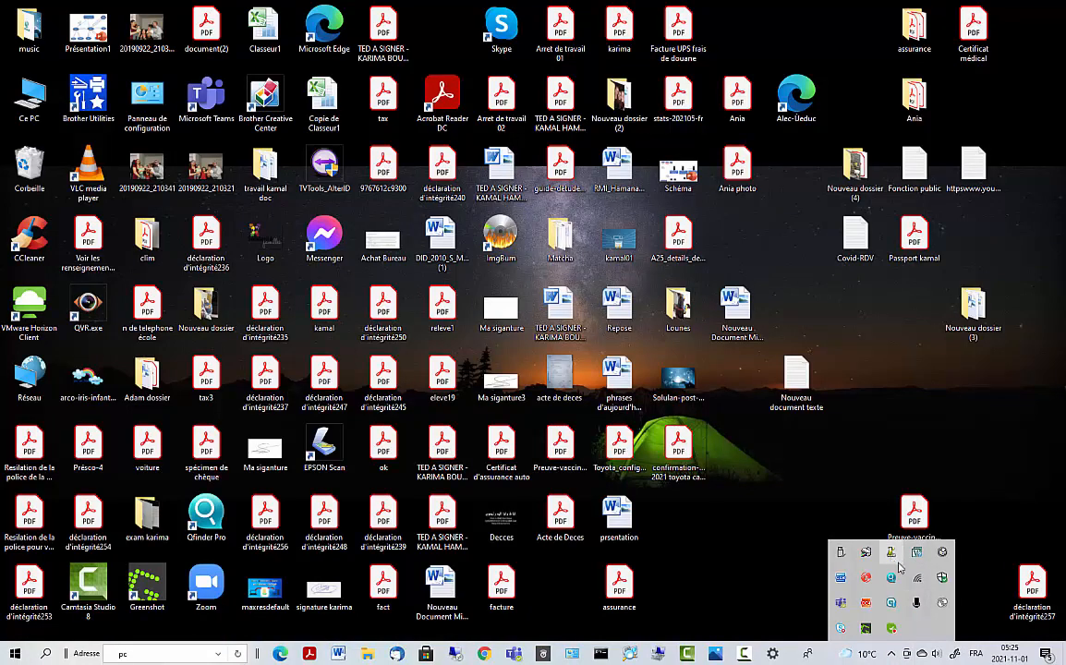
click(908, 619)
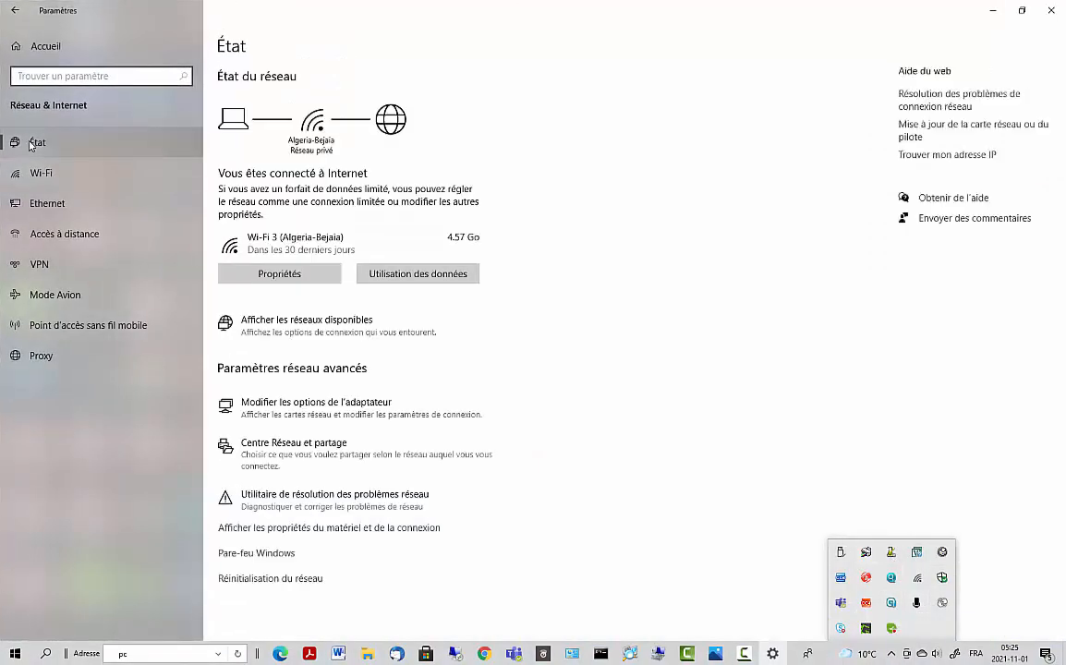
click(42, 203)
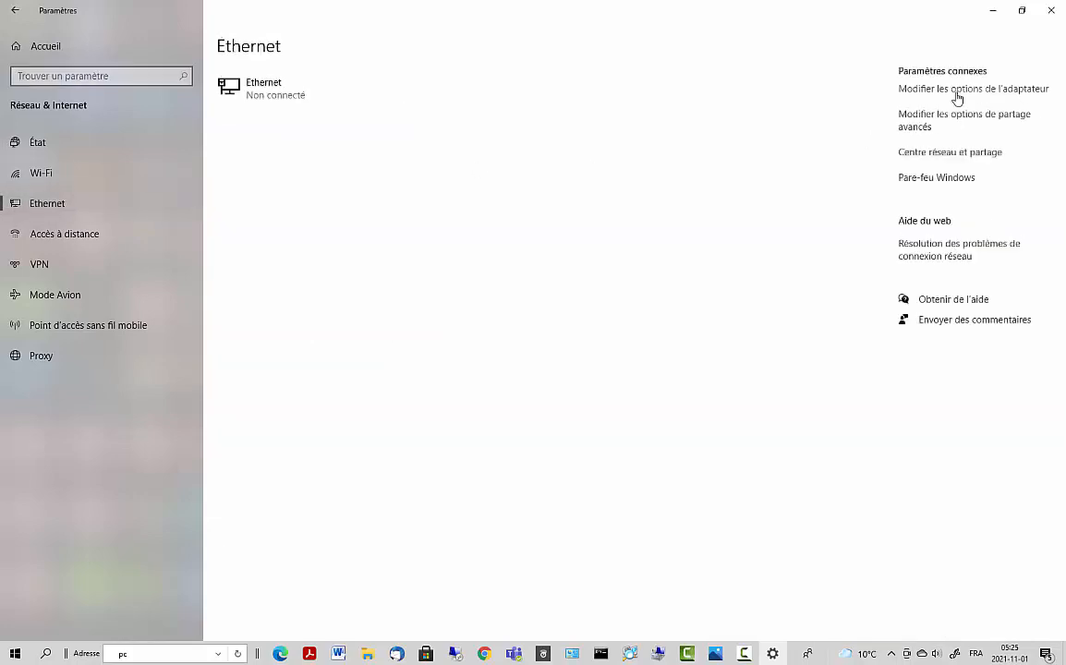
click(957, 92)
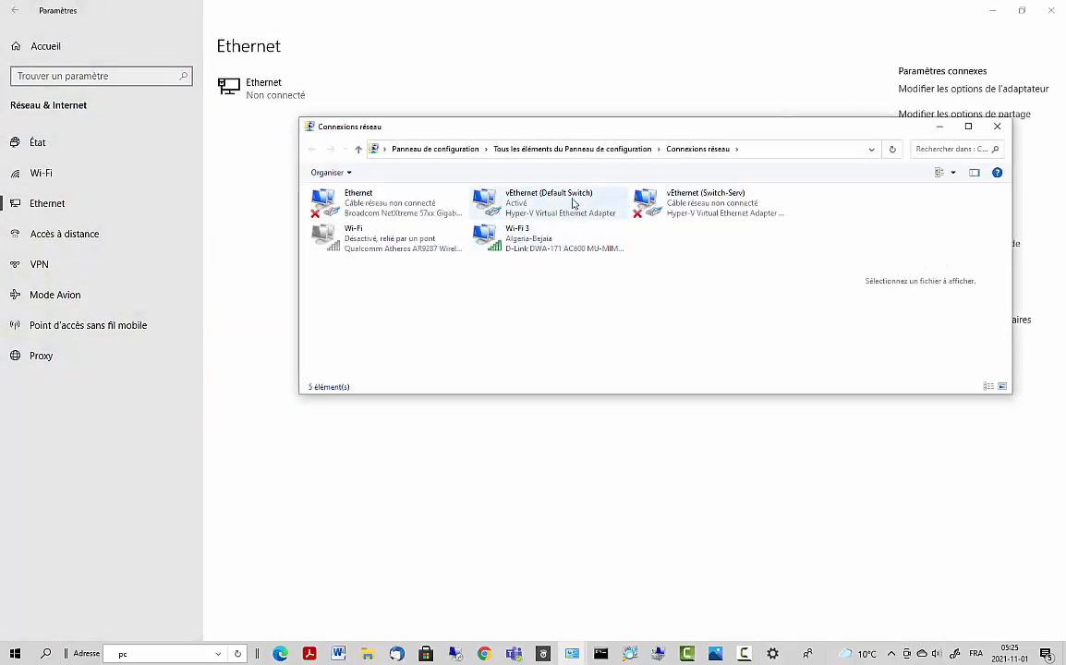
right_click(519, 234)
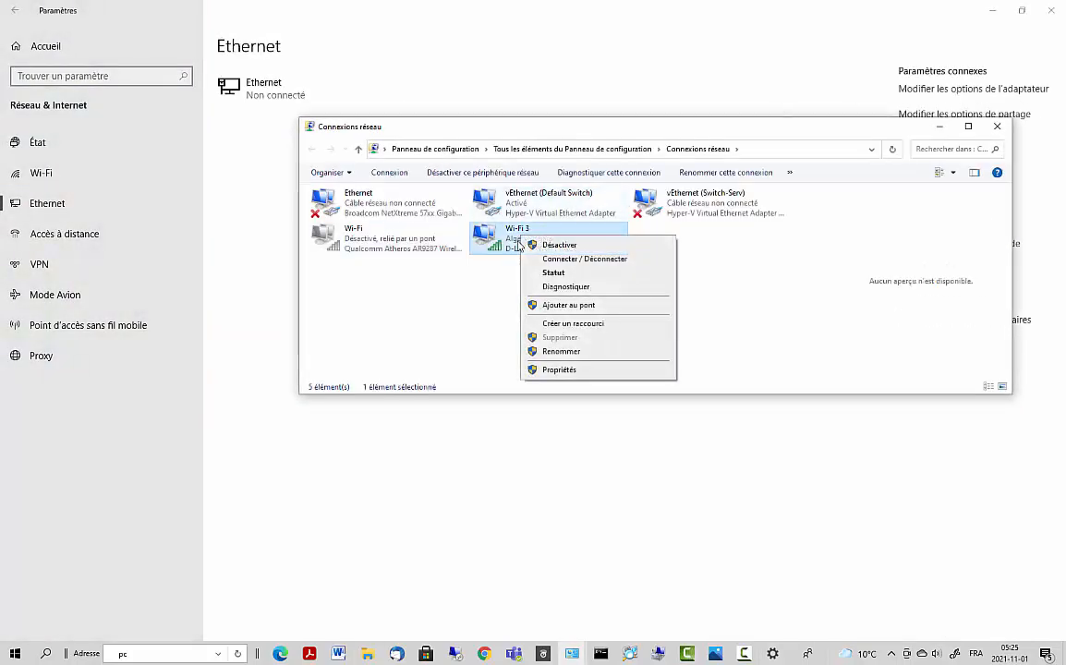
click(558, 371)
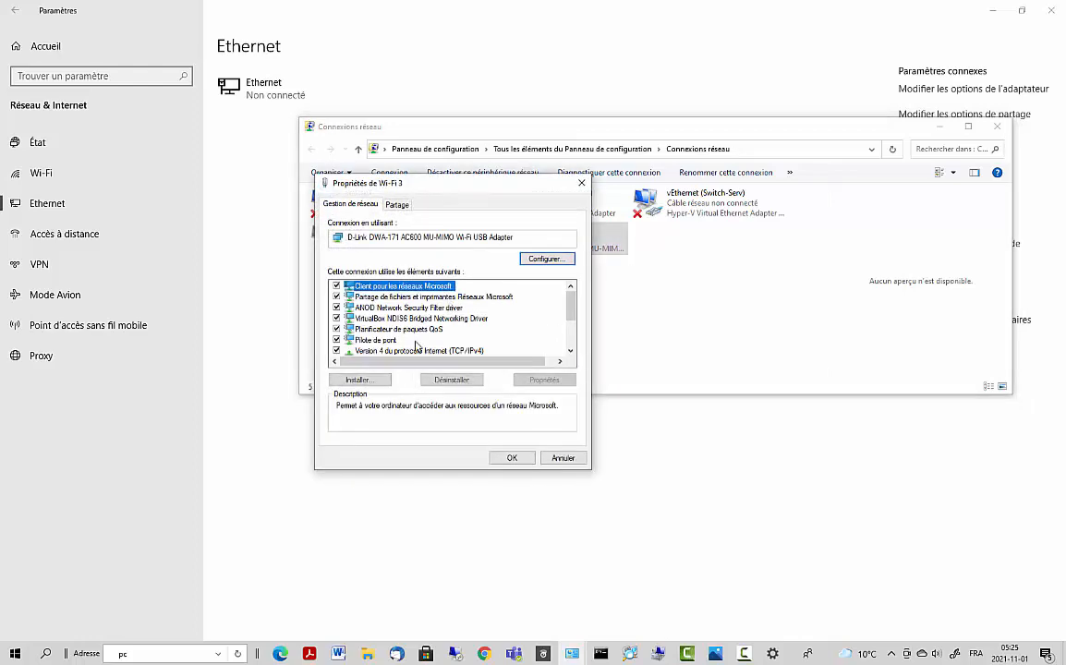
scroll(390, 295, down, 2)
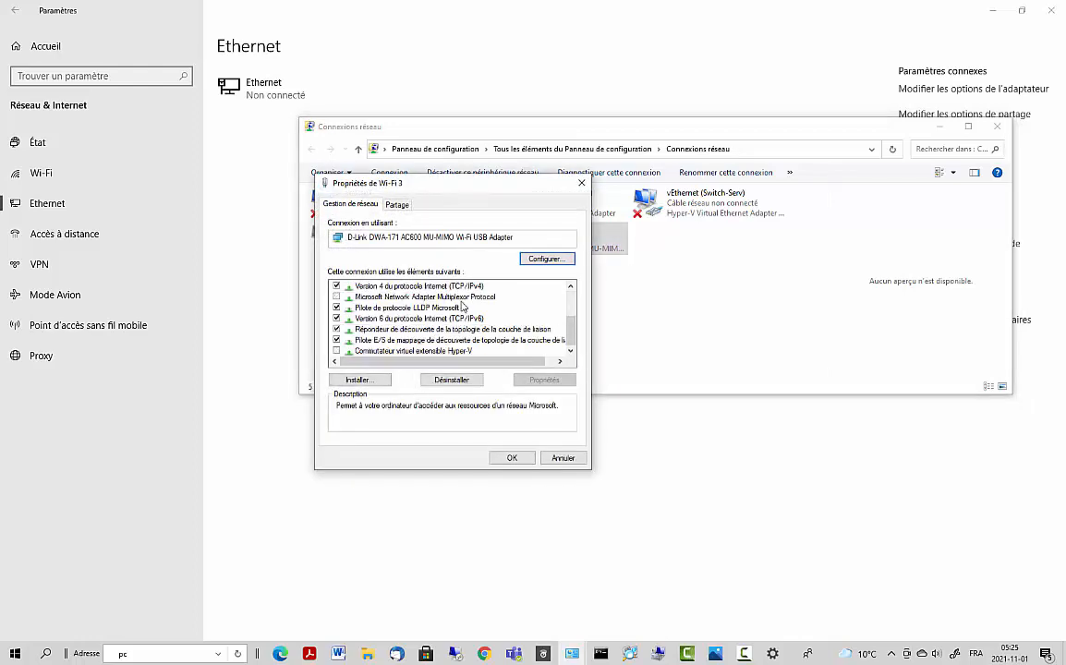
double_click(466, 291)
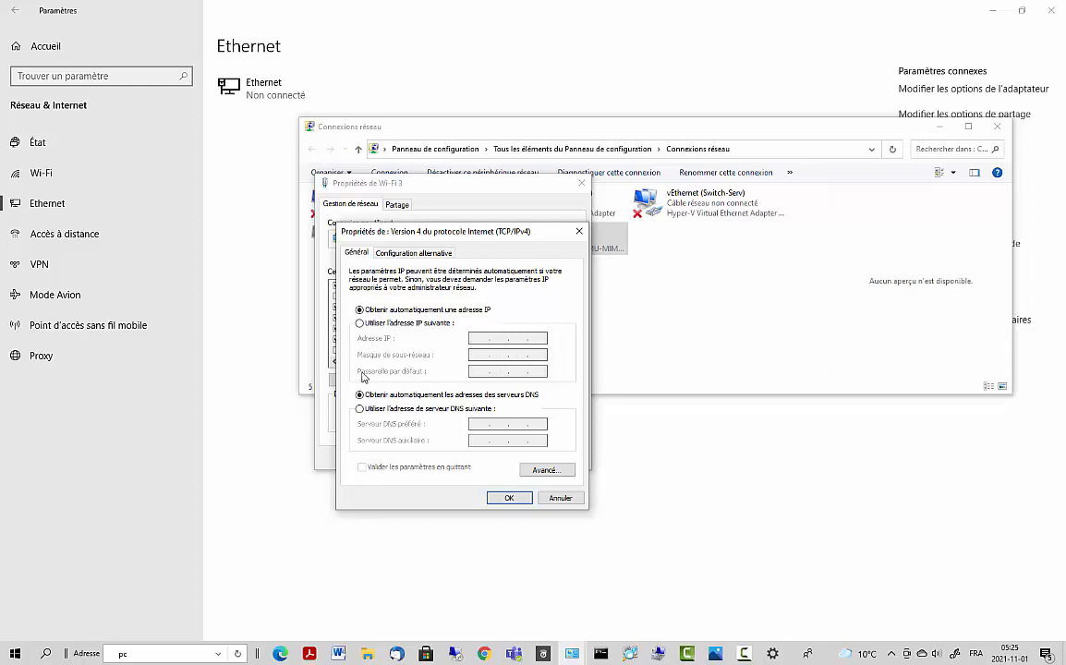
click(560, 498)
click(581, 183)
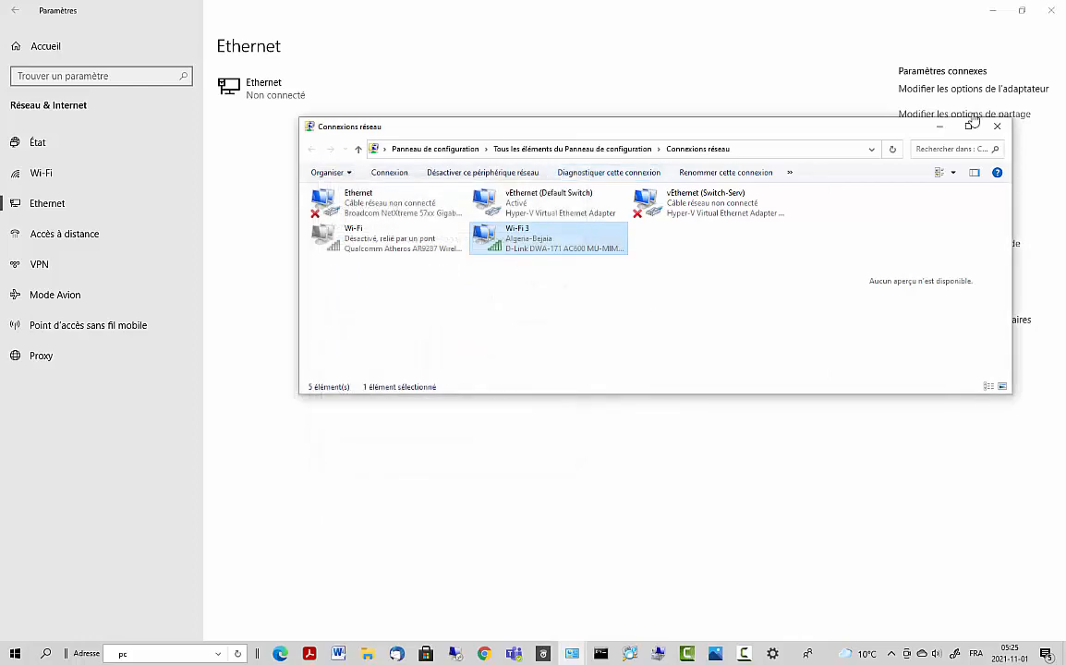
click(997, 125)
click(989, 15)
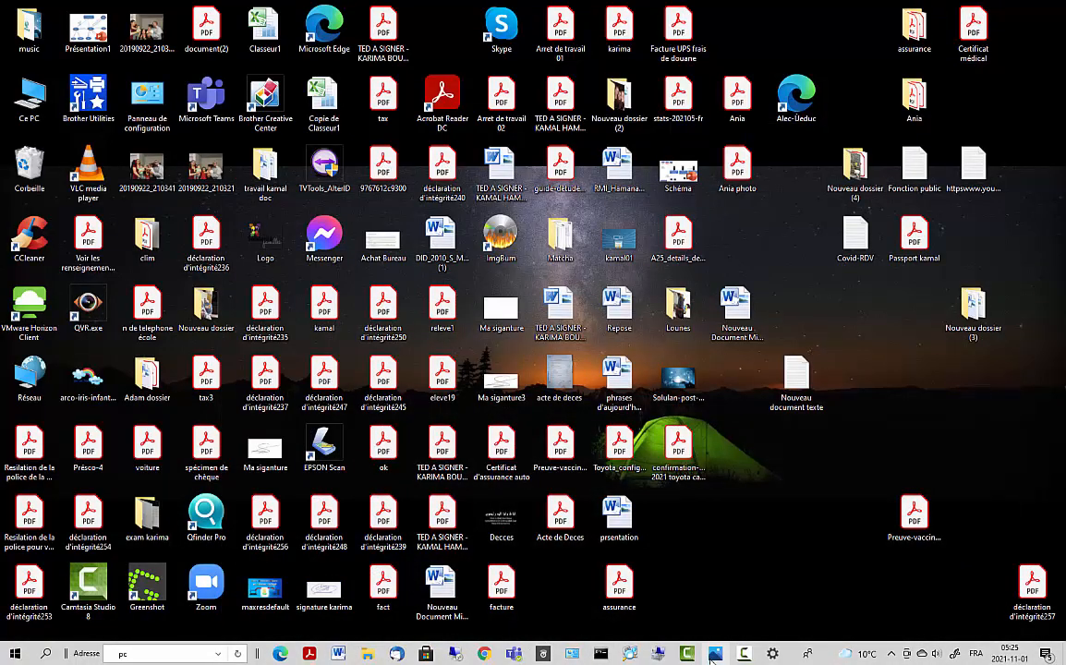
- Restore the remote session and open \\ plus the sharing PC's name from search, listing six shares
mouse_move(713, 655)
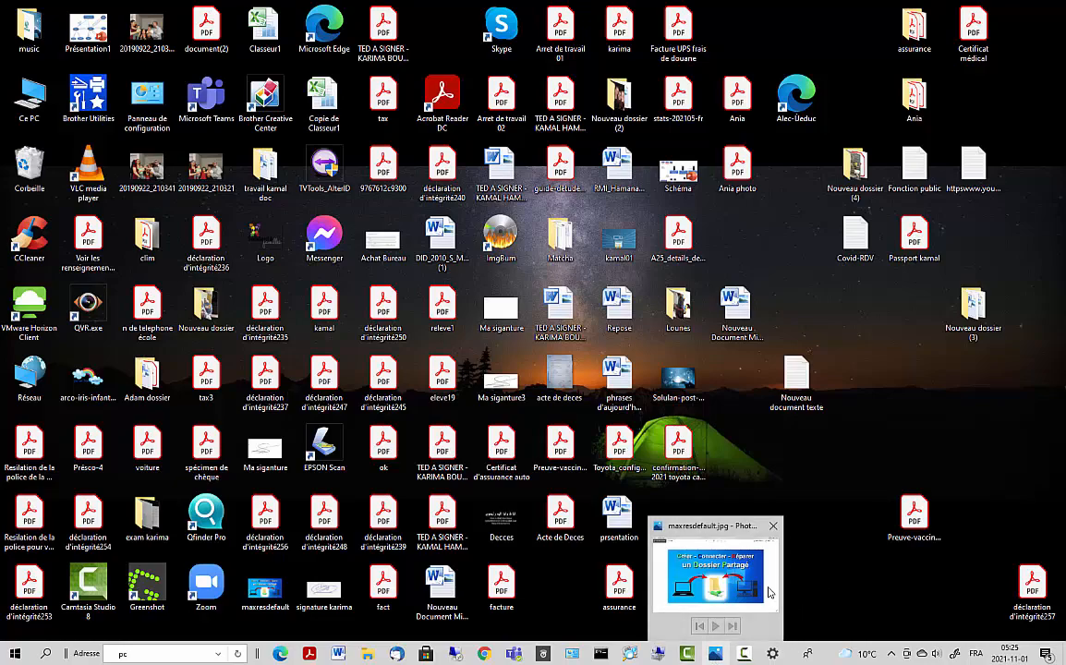
mouse_move(768, 592)
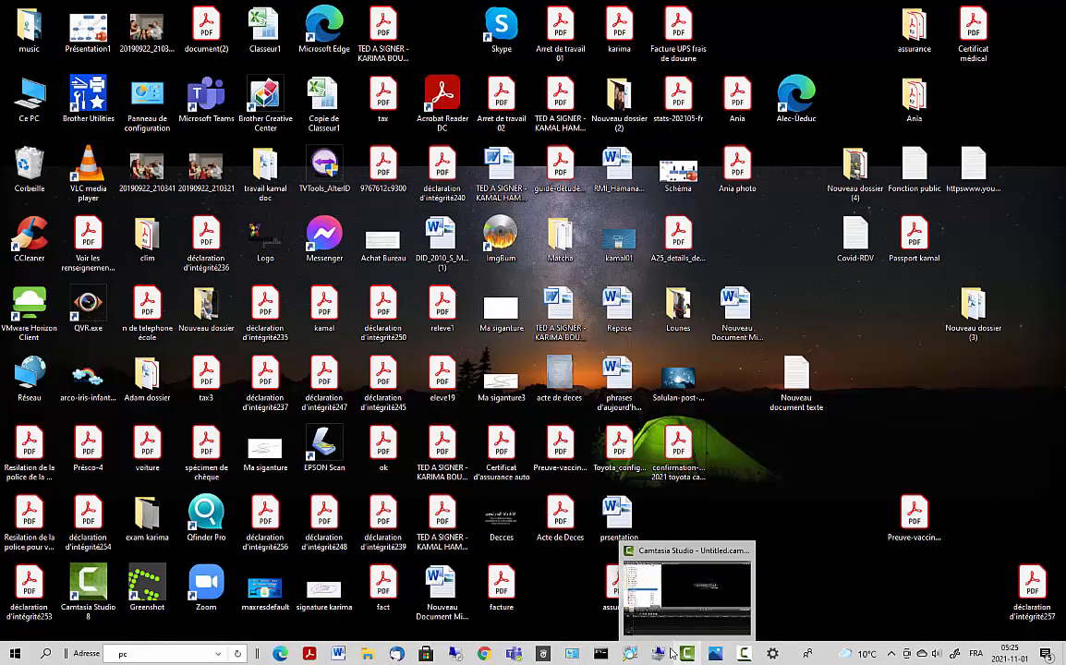
click(458, 654)
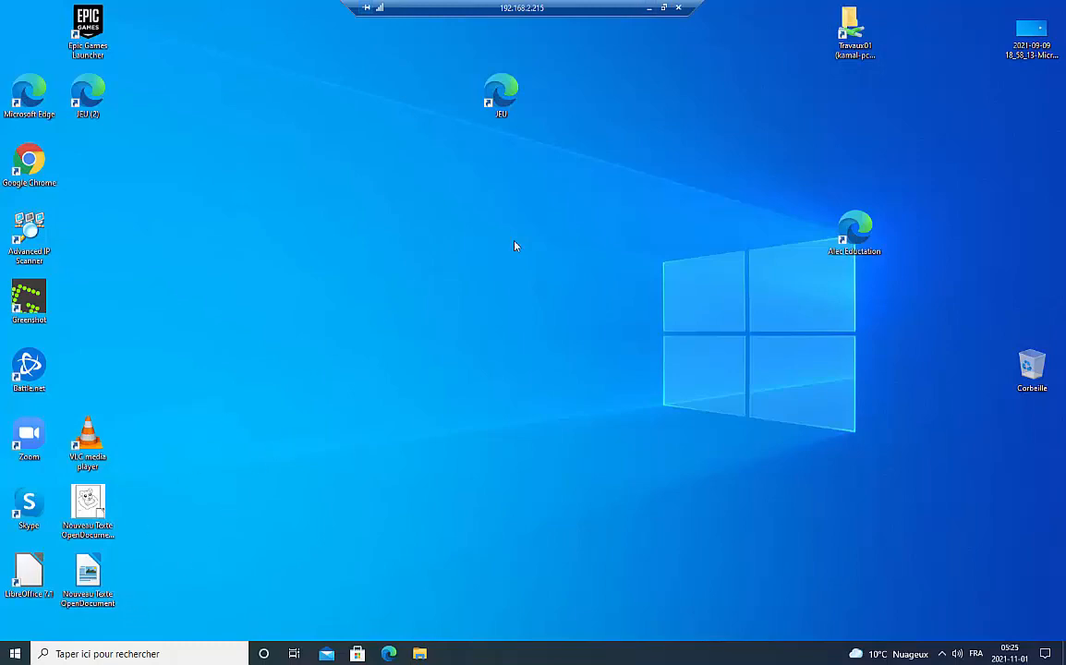
click(108, 655)
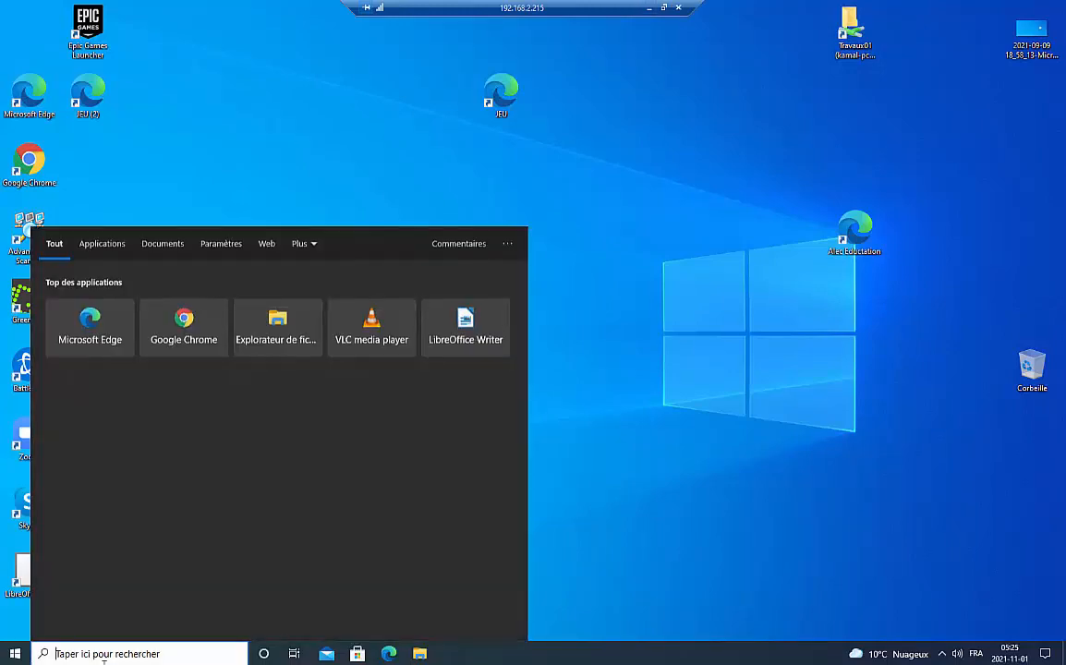
text(t)
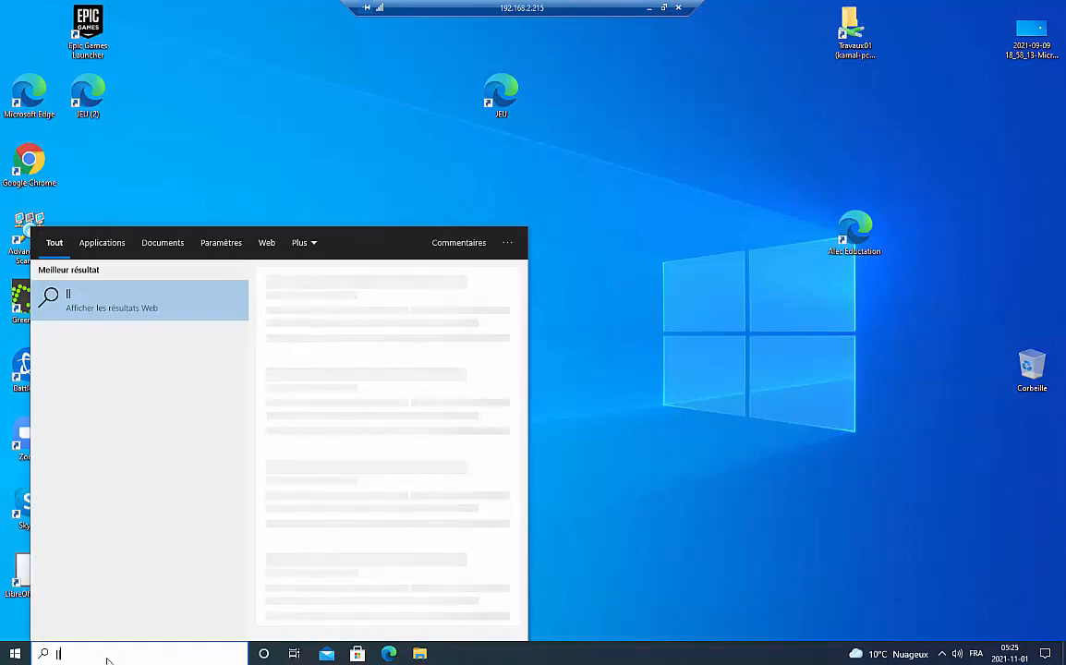
key(BackSpace)
text(\\)
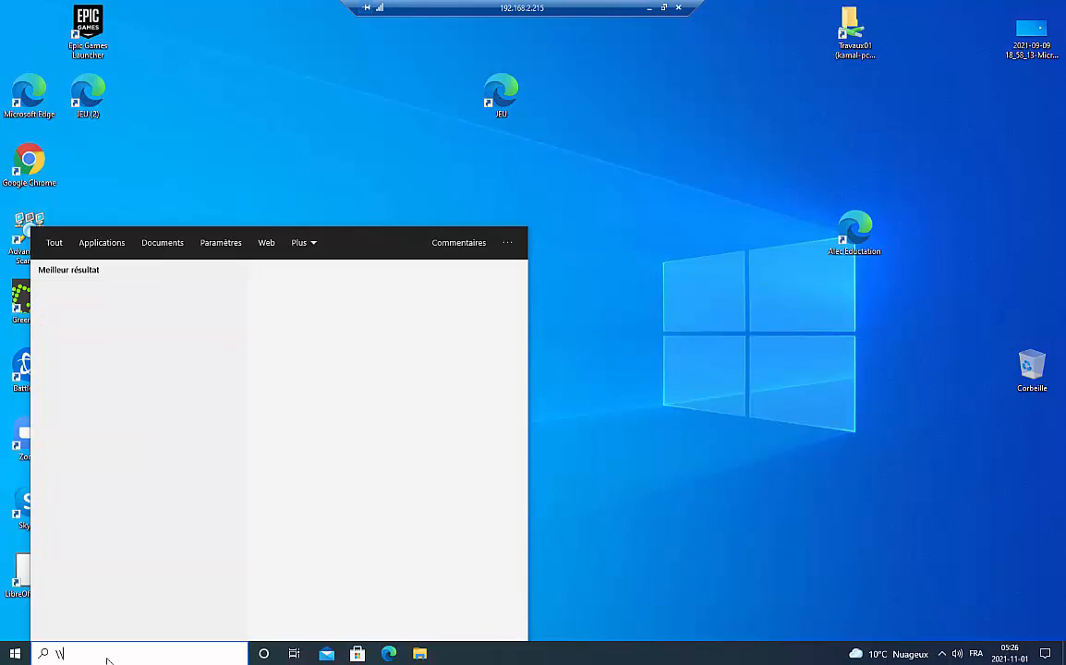
text(kamal-pc)
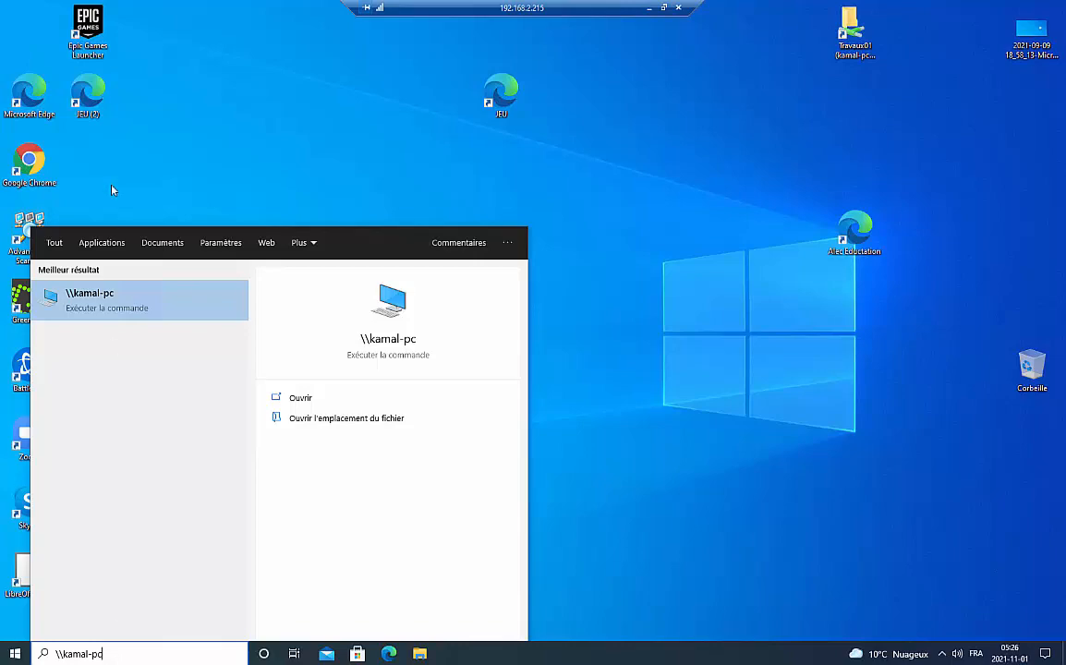
click(109, 295)
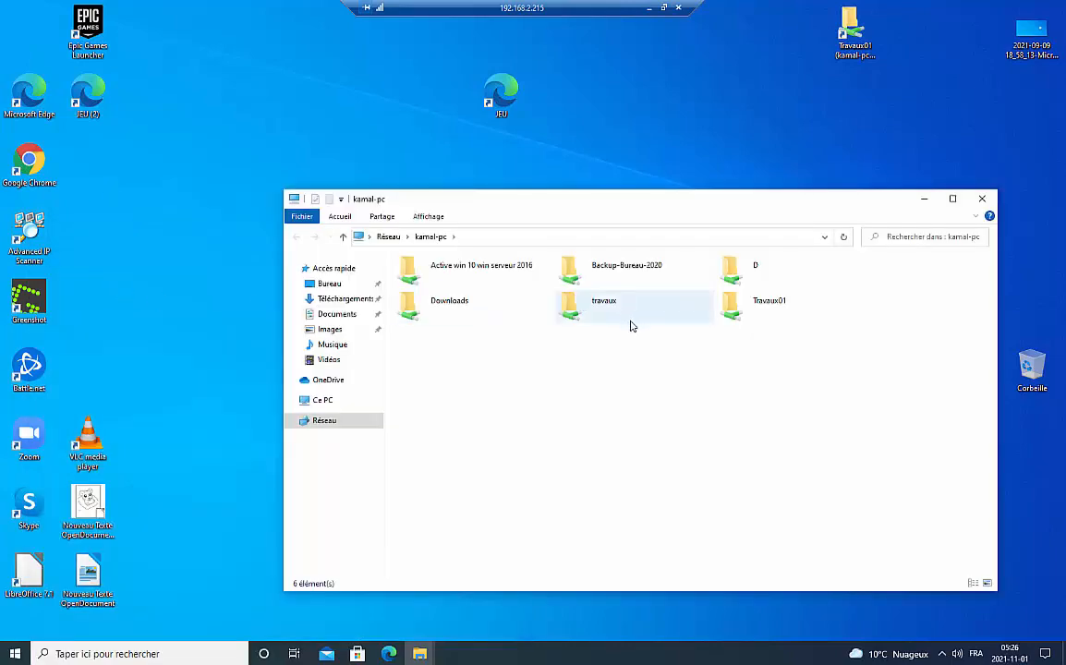
- Map Travaux01 on \\kamal-pc as network drive Y: and view it under Ce PC beside Z:
right_click(753, 302)
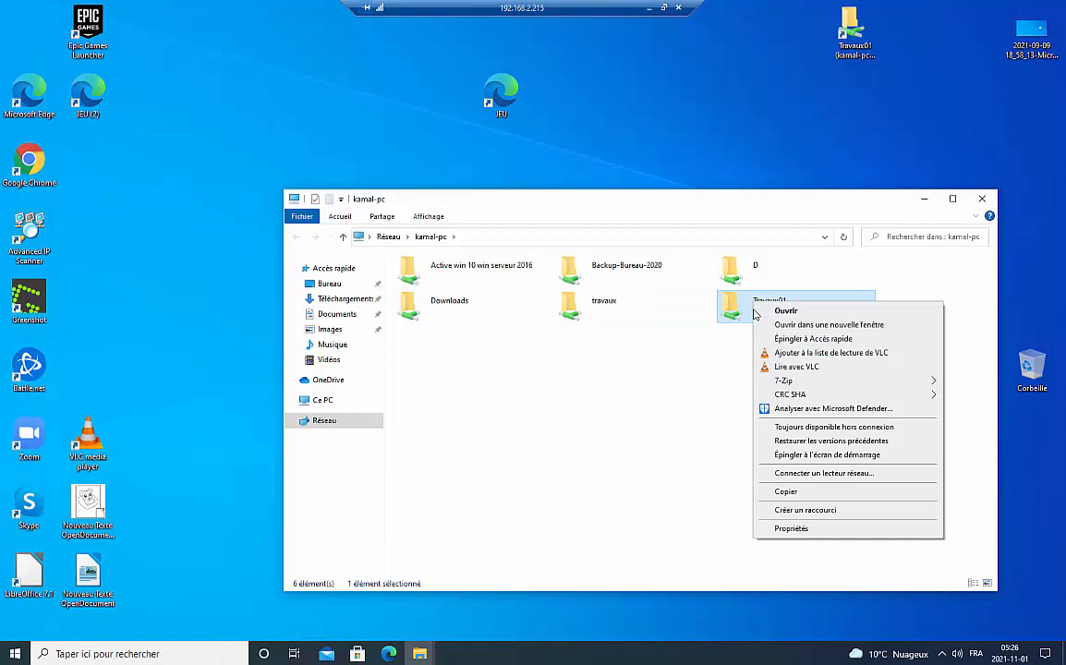
click(826, 474)
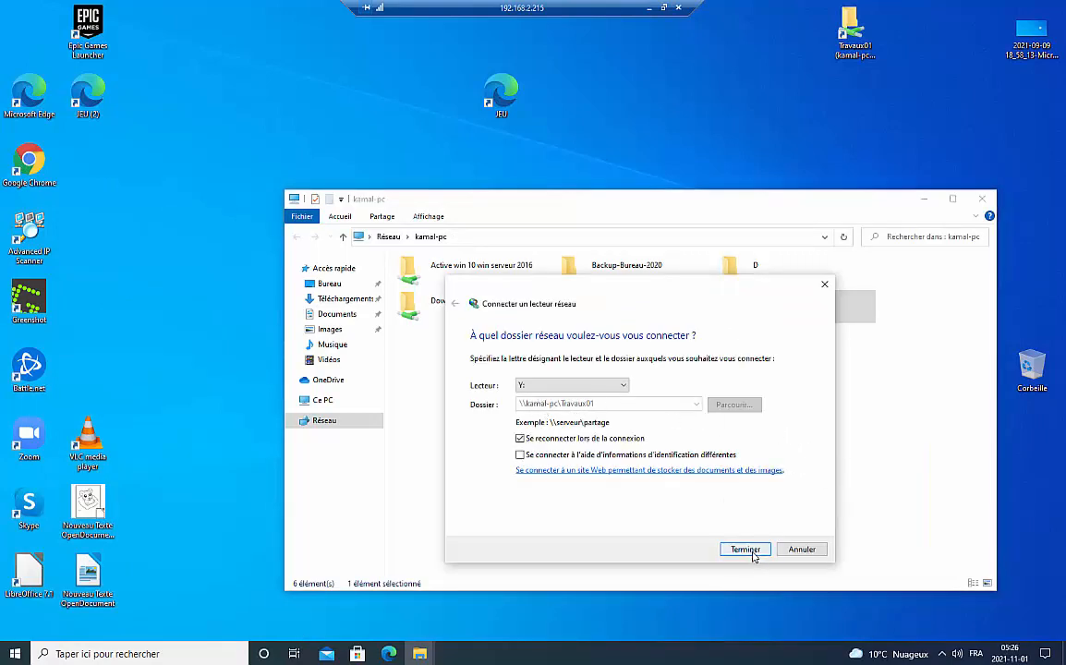
click(752, 549)
click(343, 417)
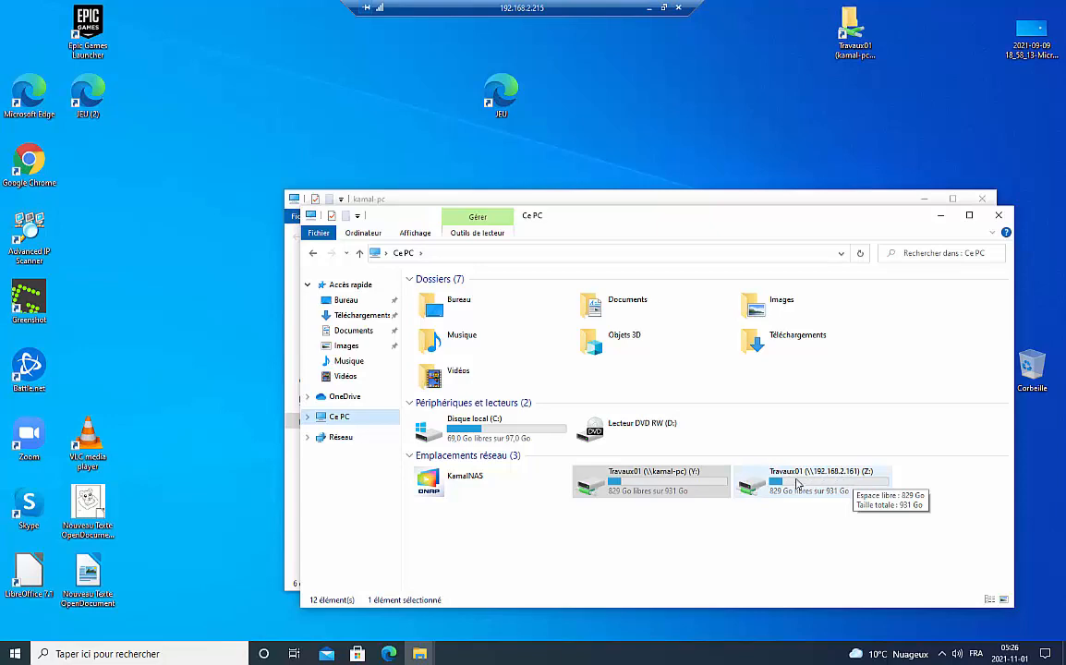
- Check that drive Y: holds test01, test02 and test03, then minimize the remote session
double_click(646, 480)
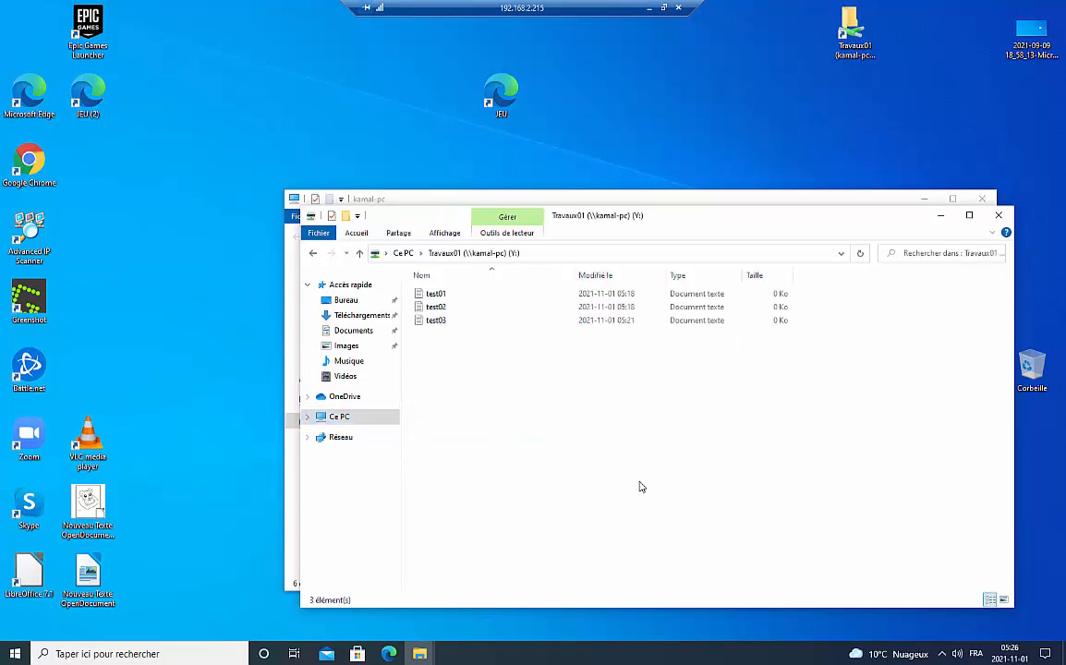
click(359, 252)
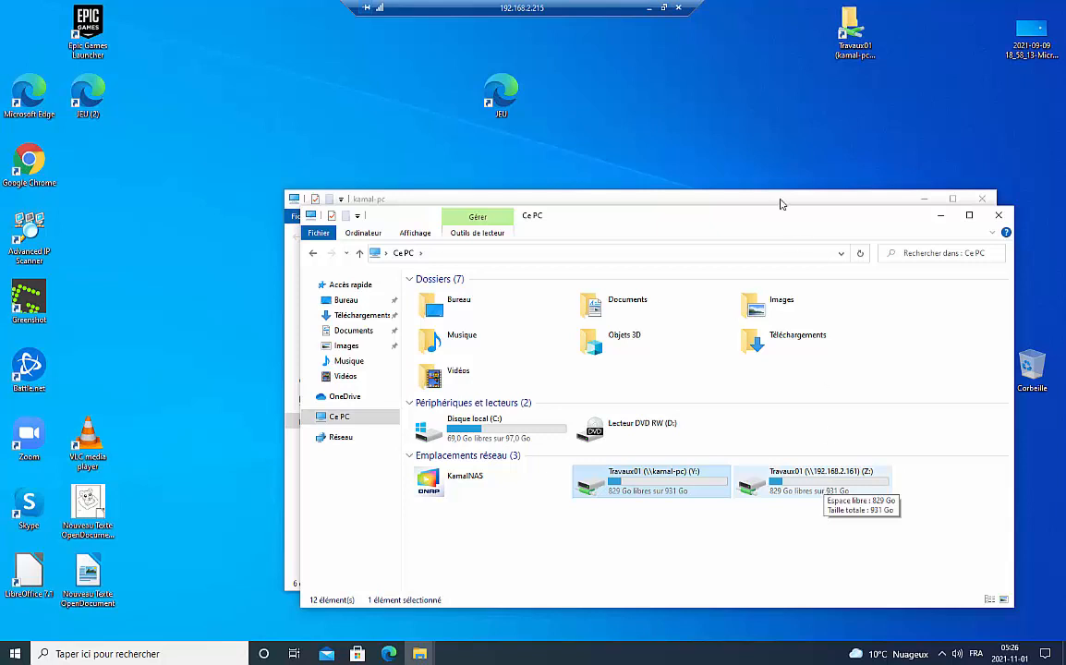
click(650, 8)
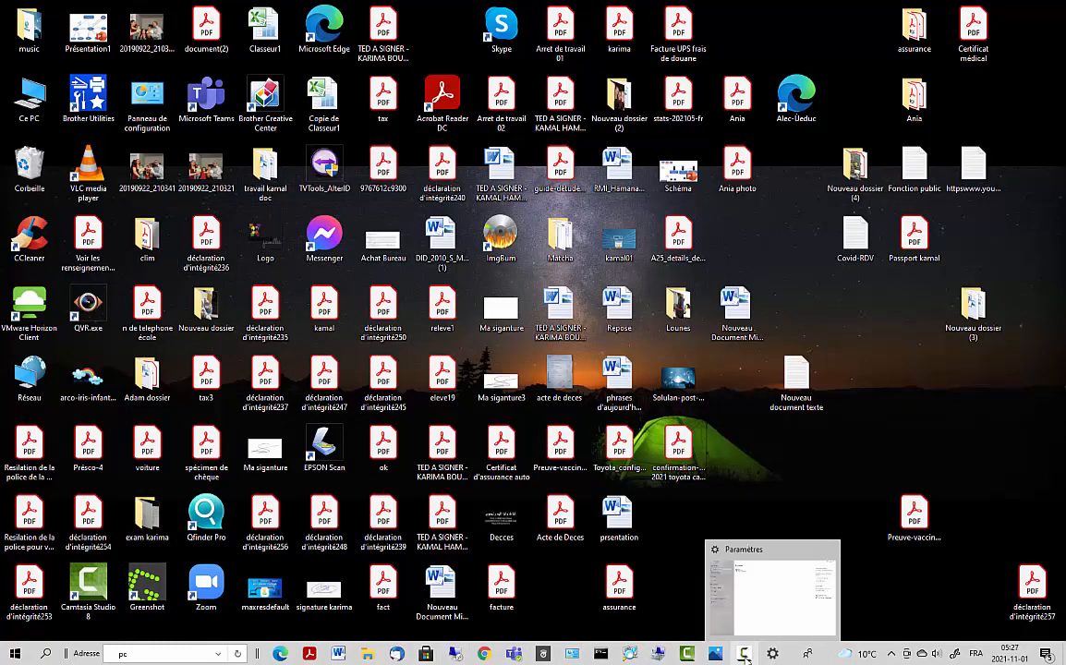
- Briefly revisit the remote session, then restore the Advanced IP Scanner results listing 192.168.2.161
click(456, 654)
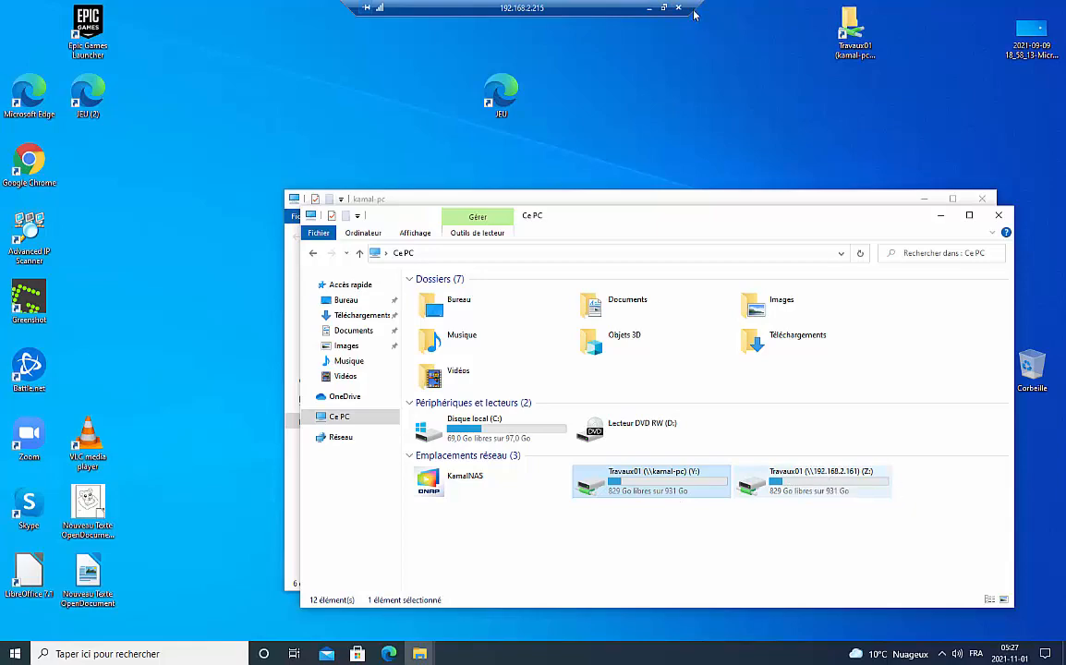
click(649, 9)
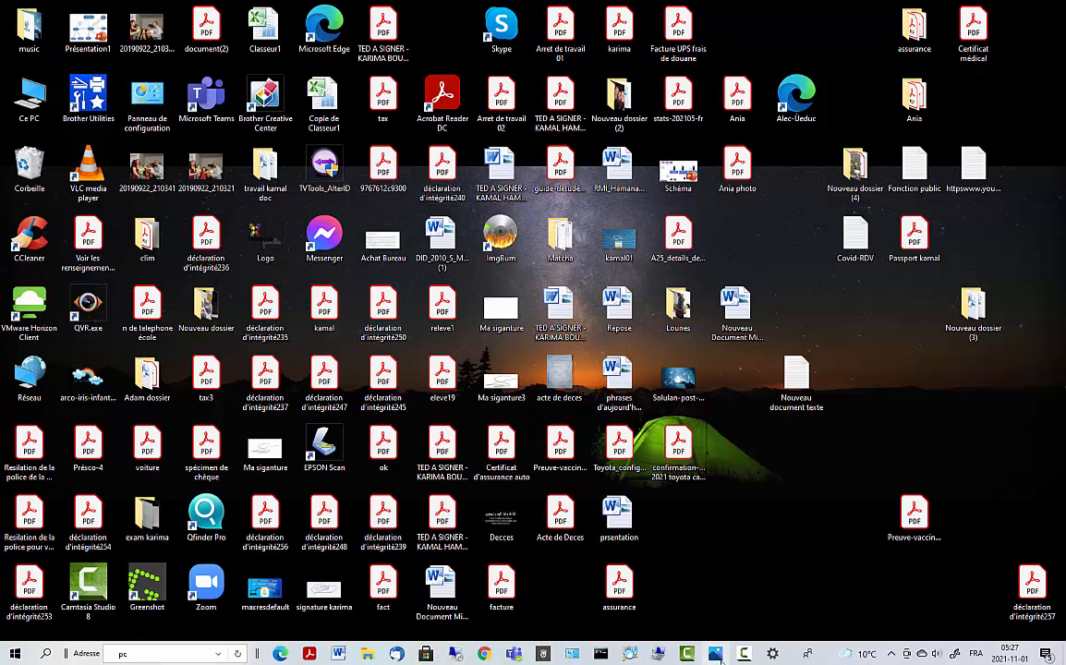
mouse_move(718, 656)
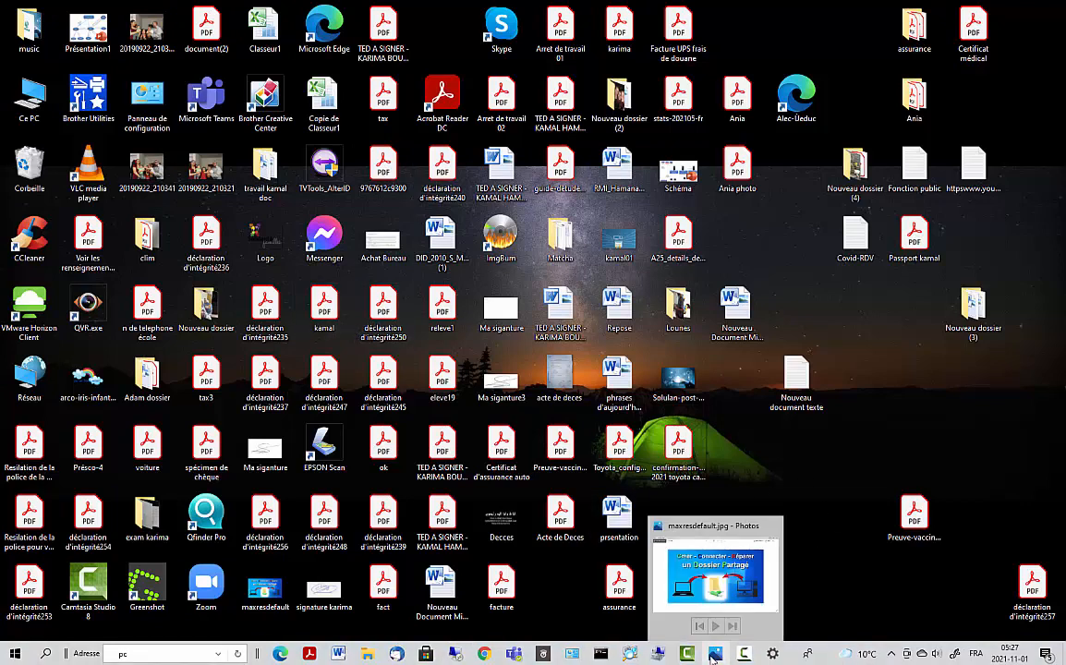
click(627, 654)
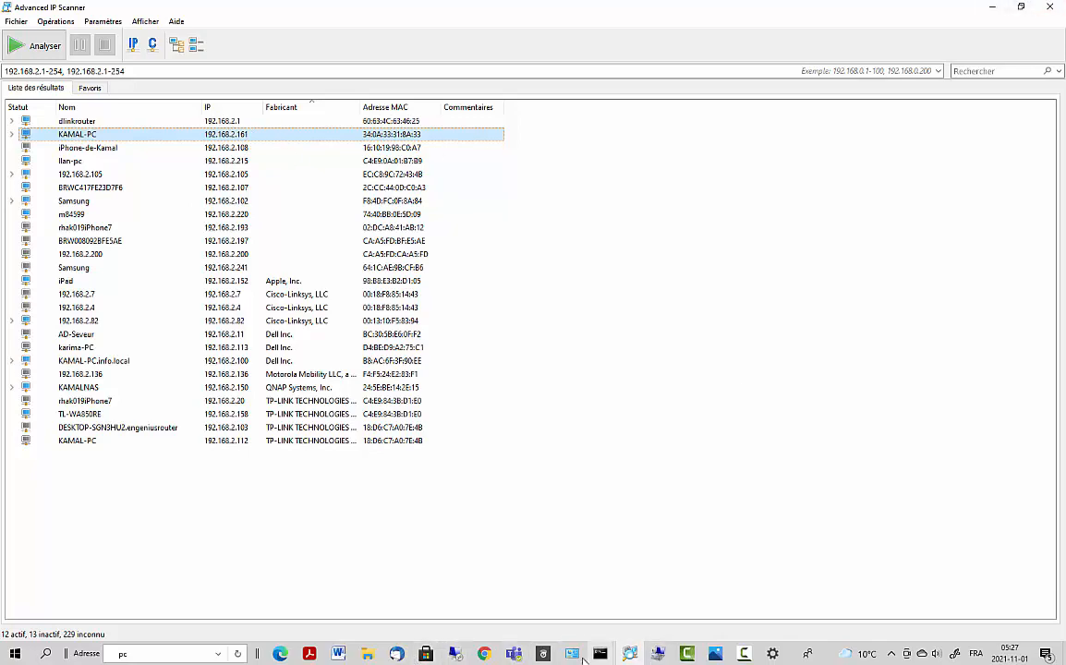
- On the second PC, open drives Z: and Y: to confirm each lists test01–test03, then minimize the session
click(459, 655)
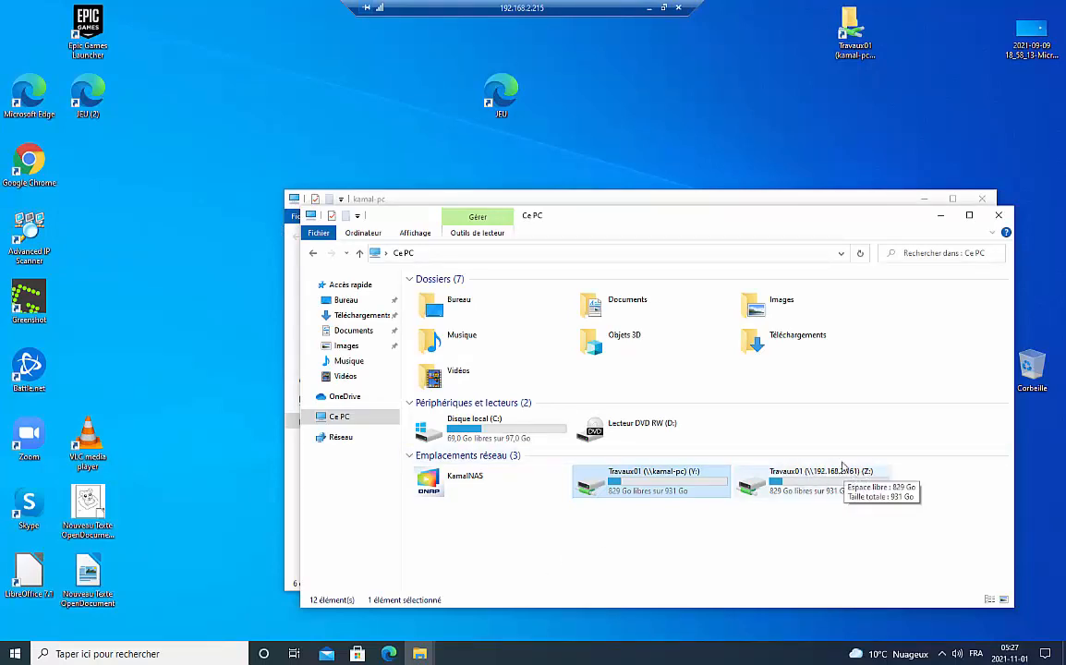
double_click(796, 484)
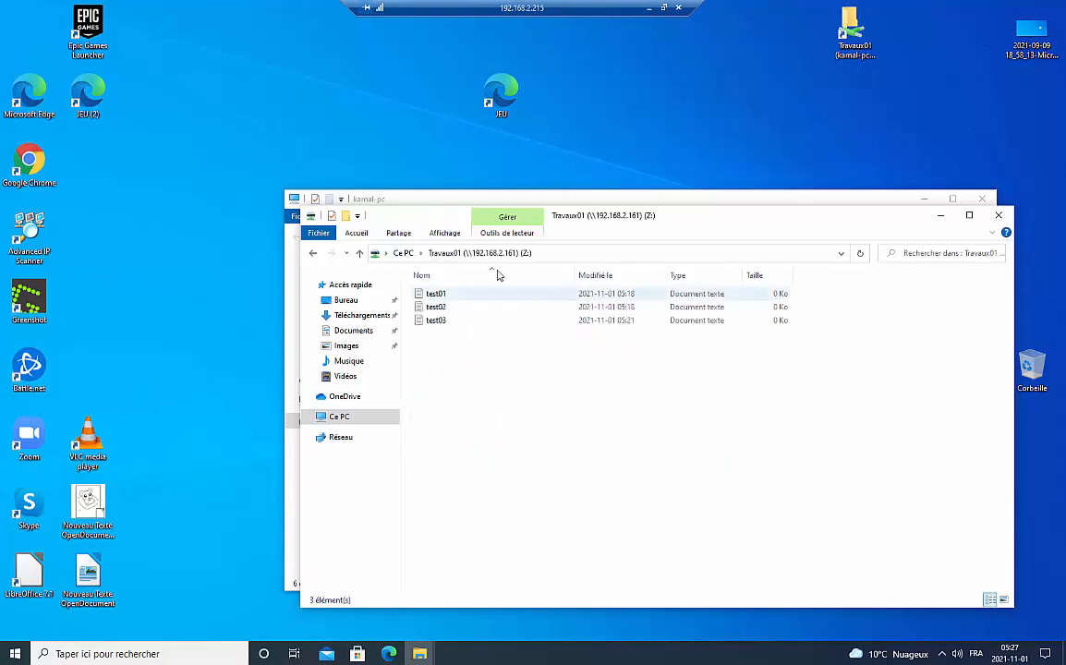
click(312, 253)
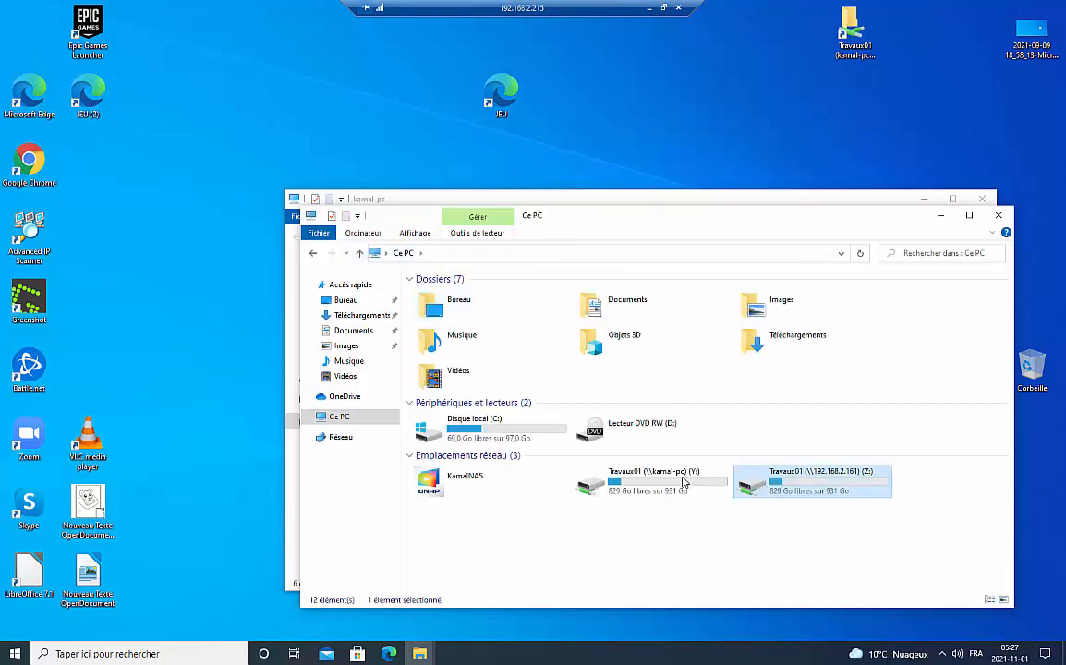
double_click(684, 480)
click(360, 252)
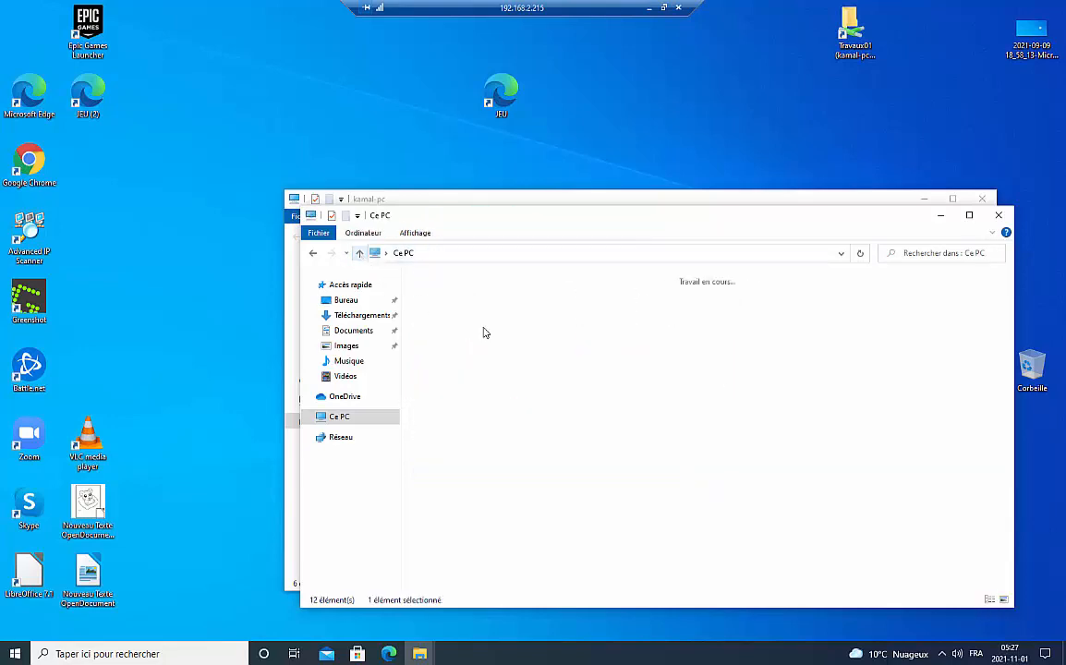
double_click(783, 487)
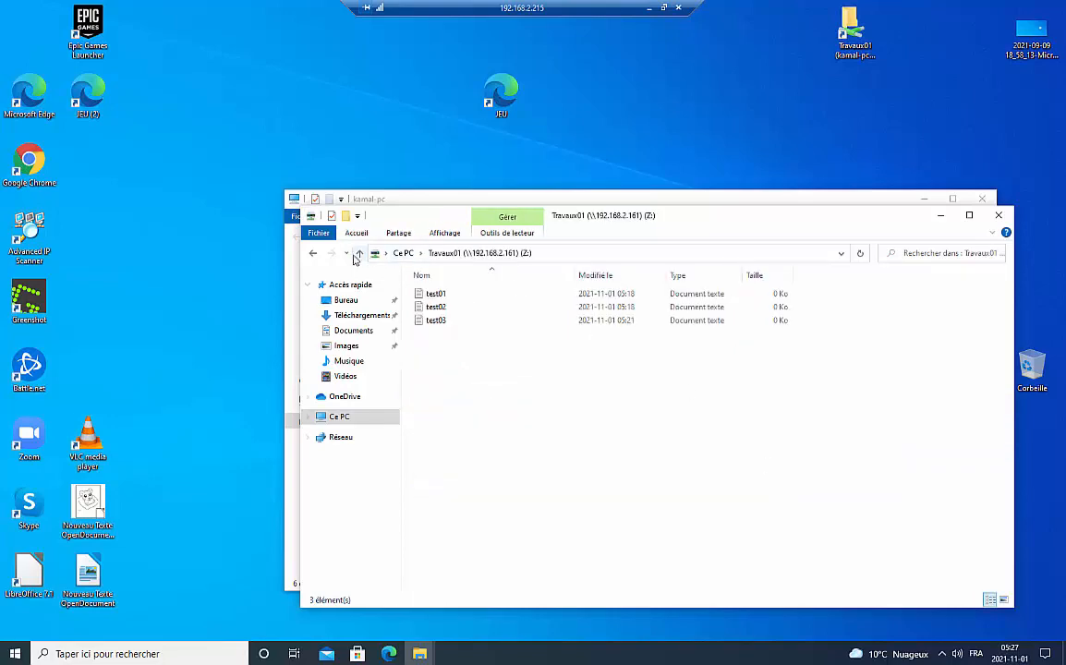
click(360, 252)
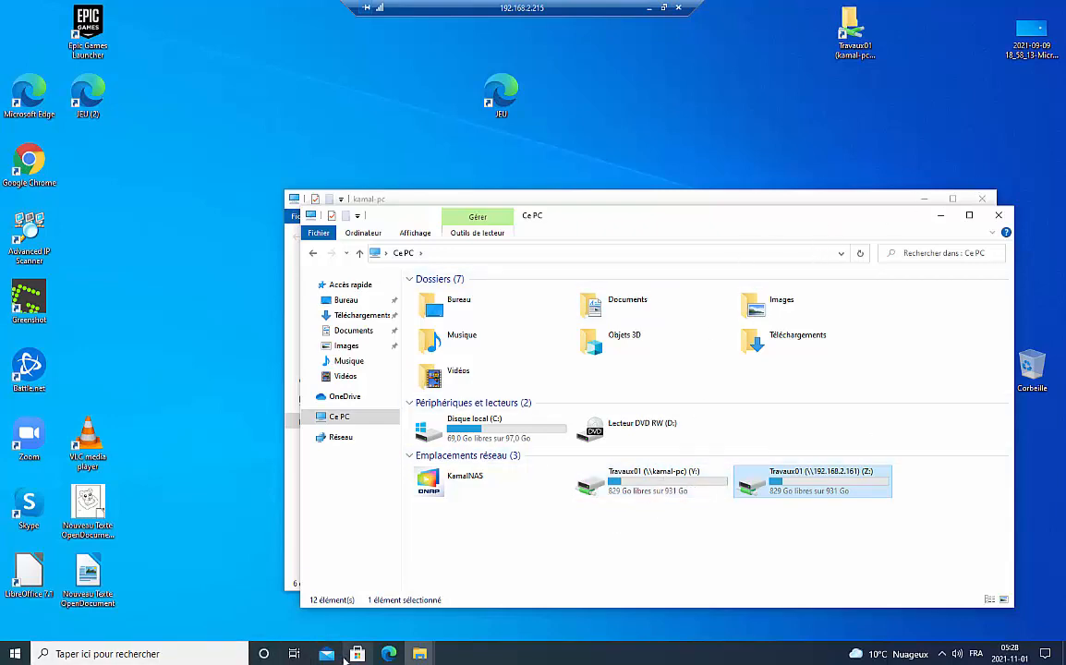
click(648, 9)
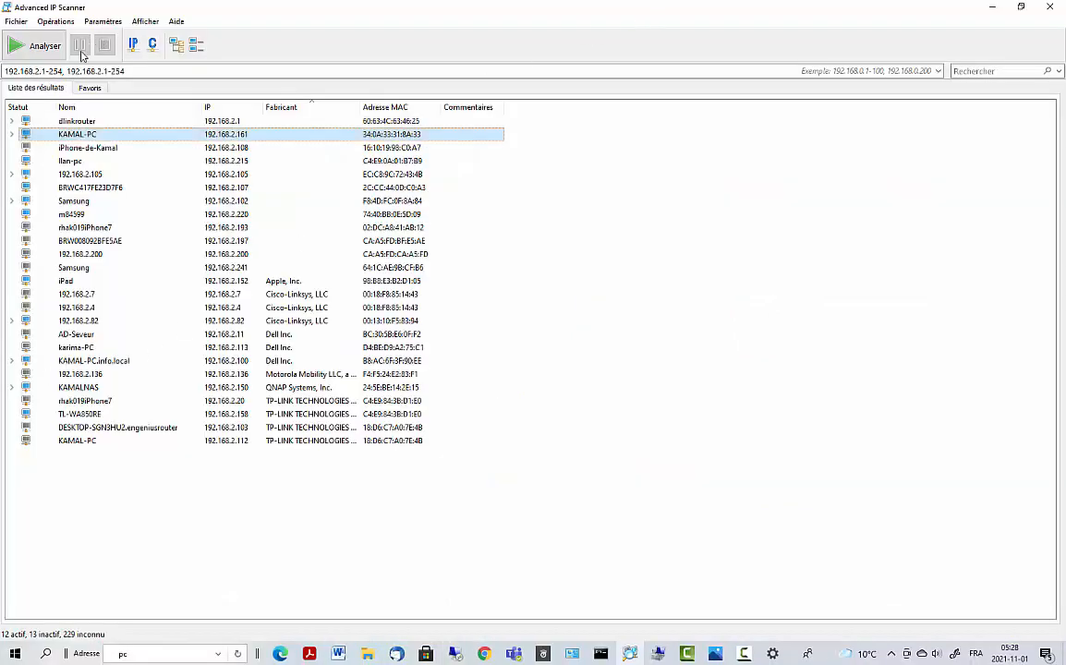
- On drive E: (Nouveau nom), create a folder named Travaux02 and open its Properties
mouse_move(368, 653)
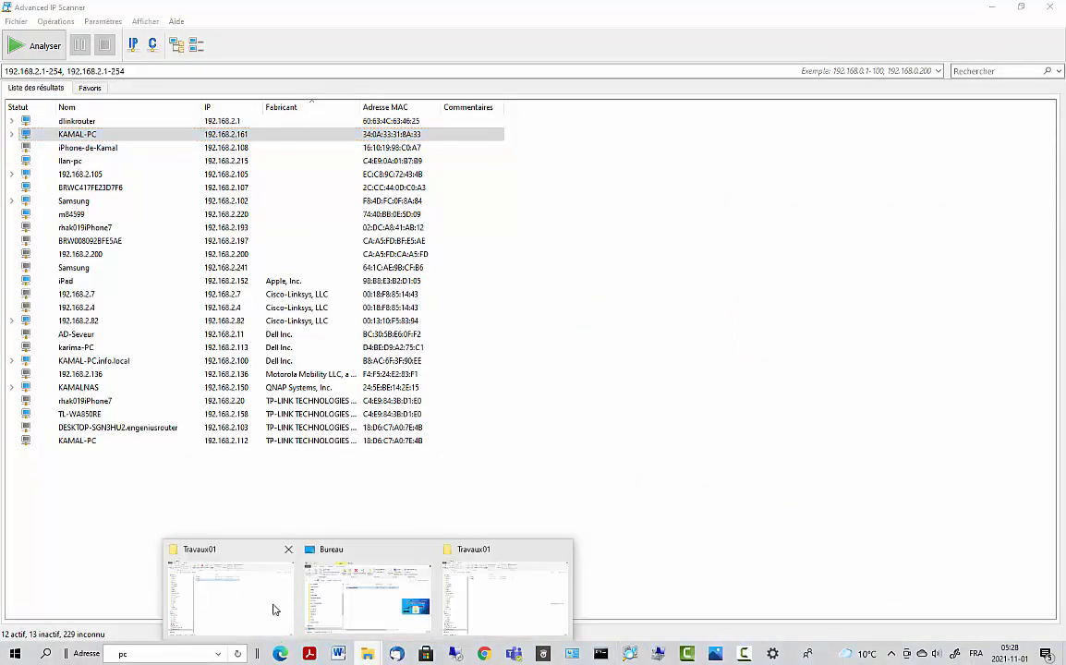
click(264, 593)
click(92, 589)
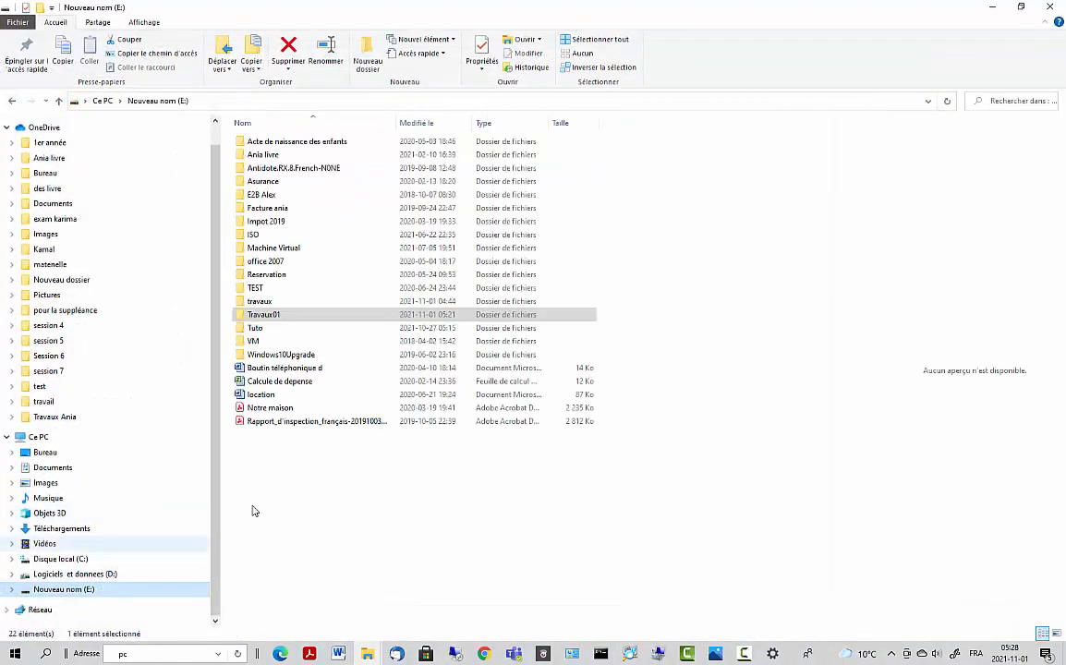
right_click(311, 473)
mouse_move(450, 441)
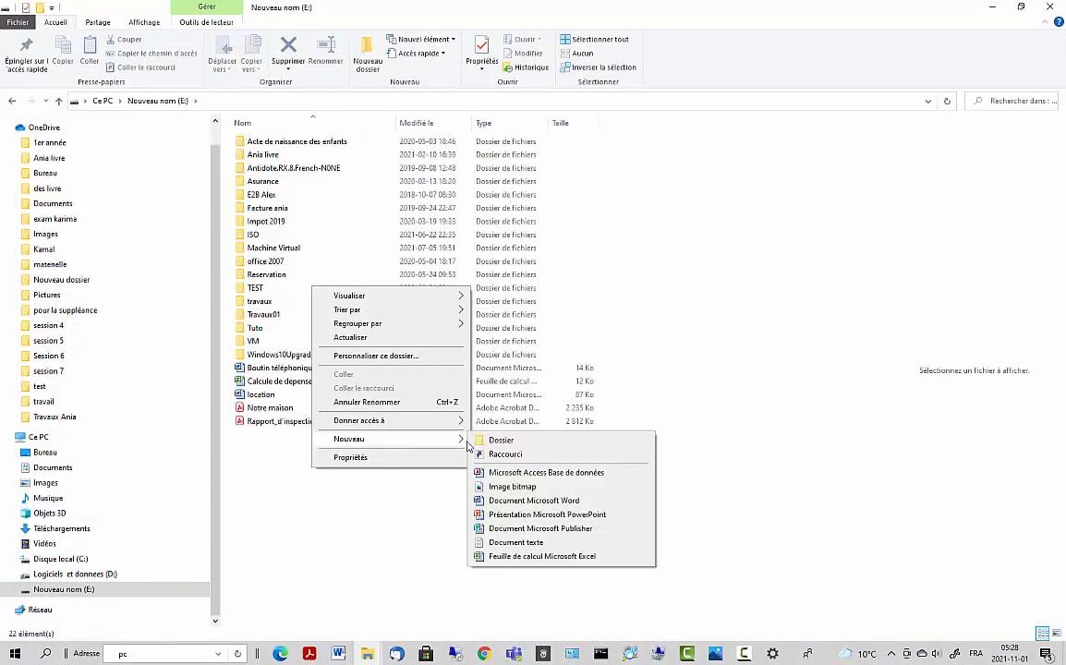
click(495, 441)
text(Travaux02)
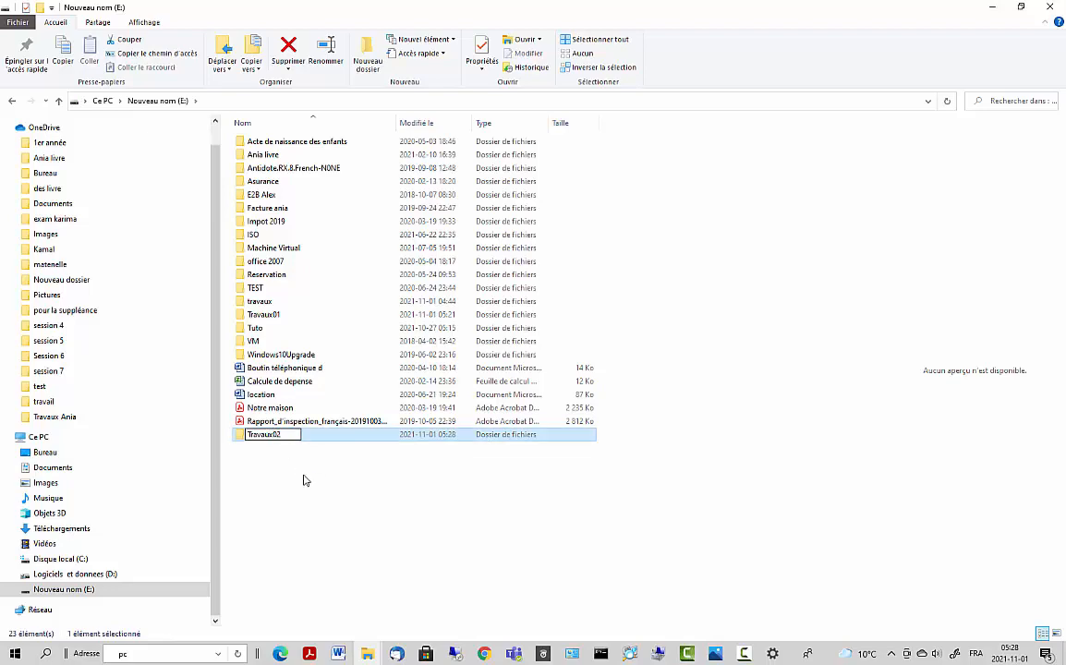
click(302, 478)
right_click(266, 435)
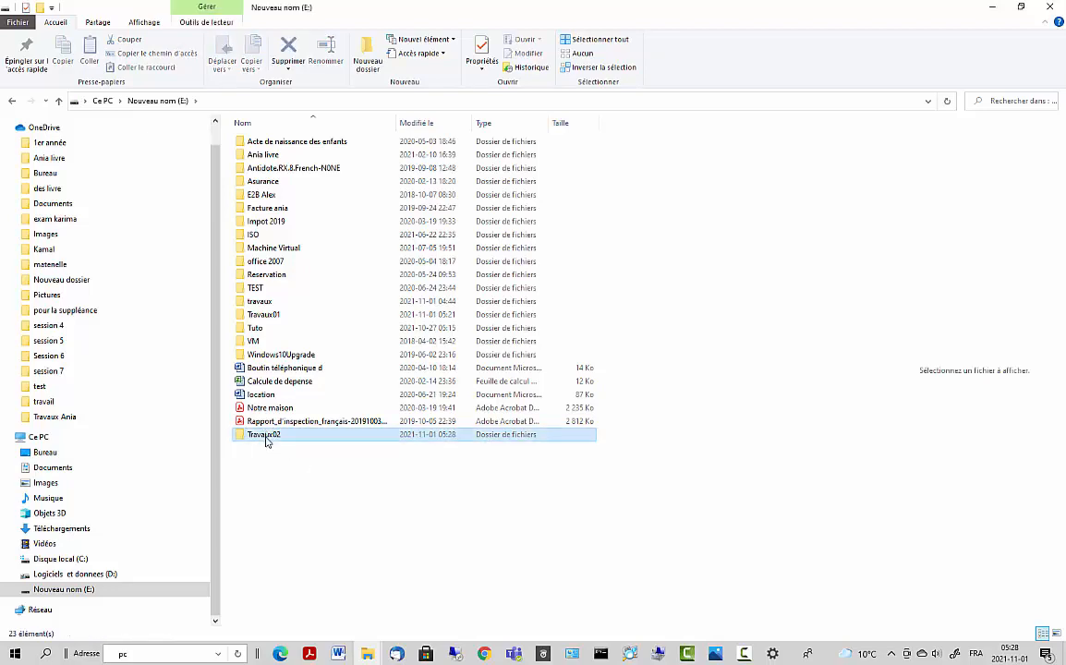
click(299, 425)
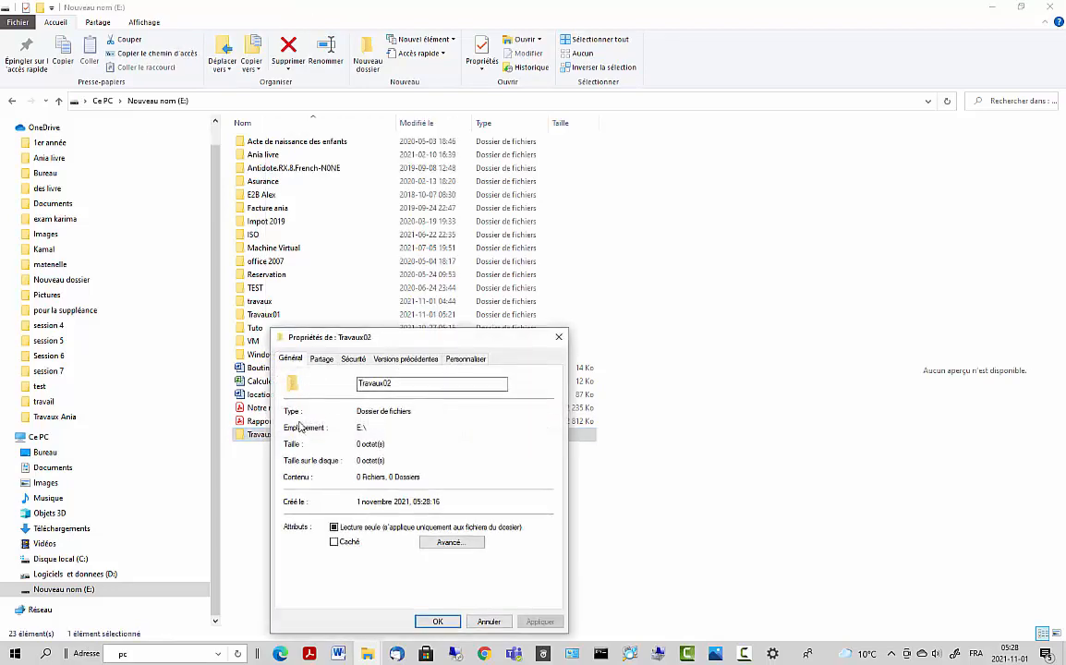
- Share Travaux02 via Partage avancé with Everyone allowed Modifier, then select its network path
click(321, 358)
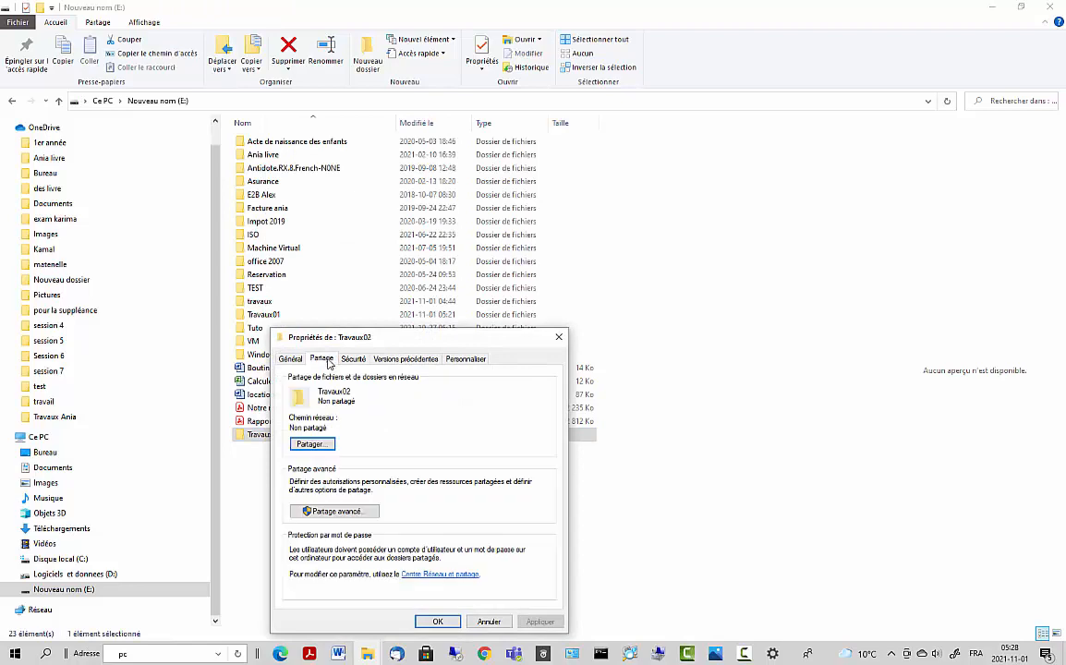
click(309, 513)
click(289, 381)
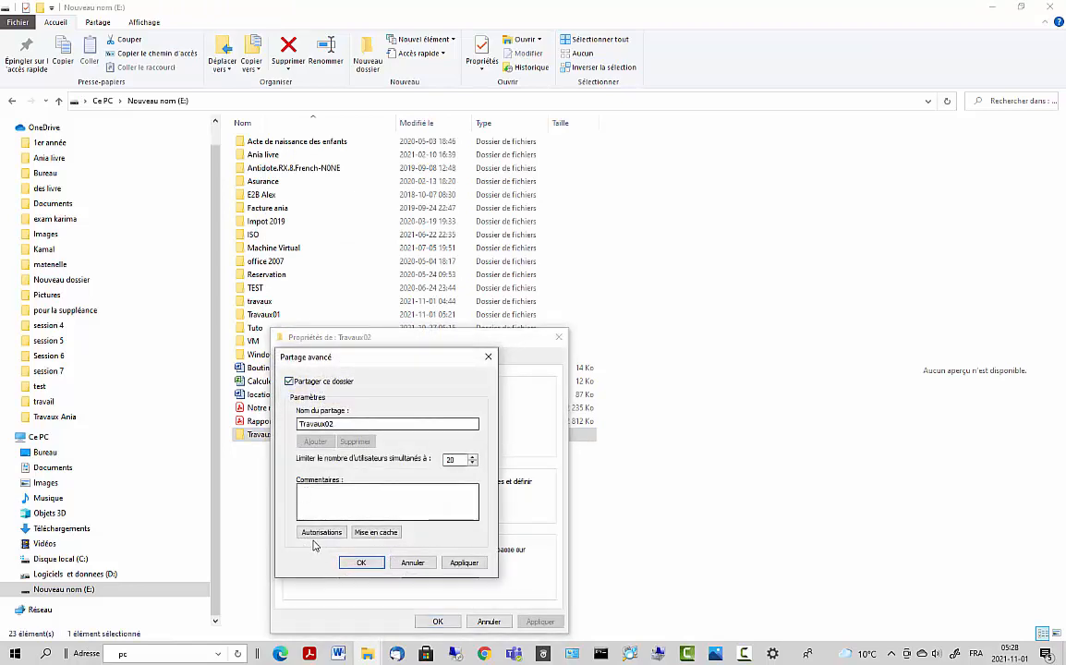
click(314, 532)
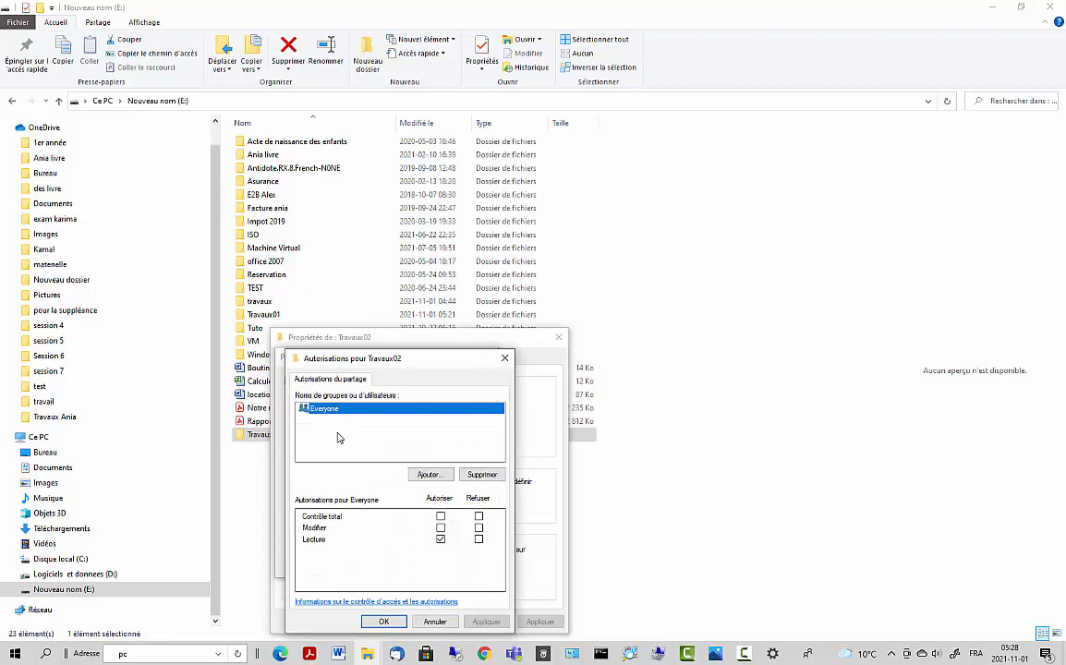
click(439, 529)
click(397, 622)
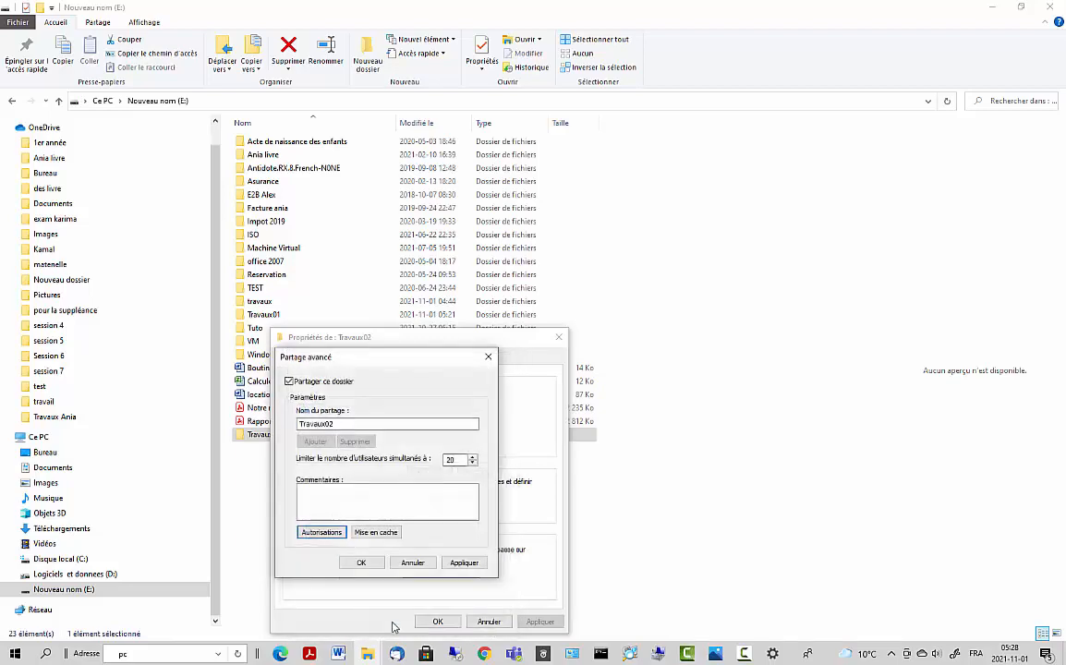
click(463, 563)
click(366, 563)
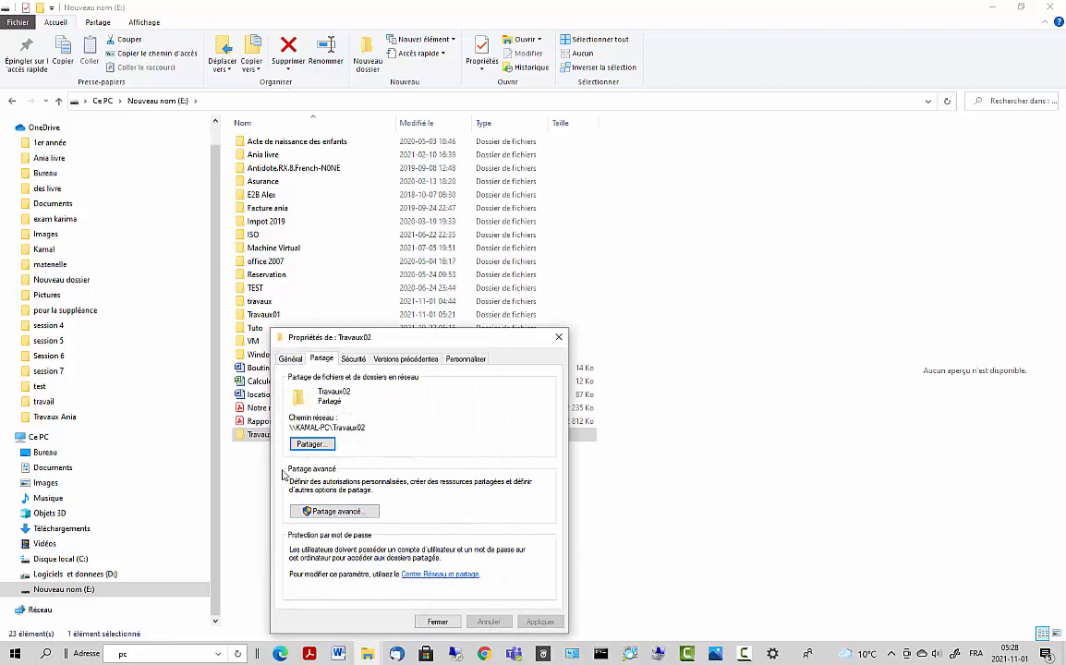
drag(299, 428, 378, 429)
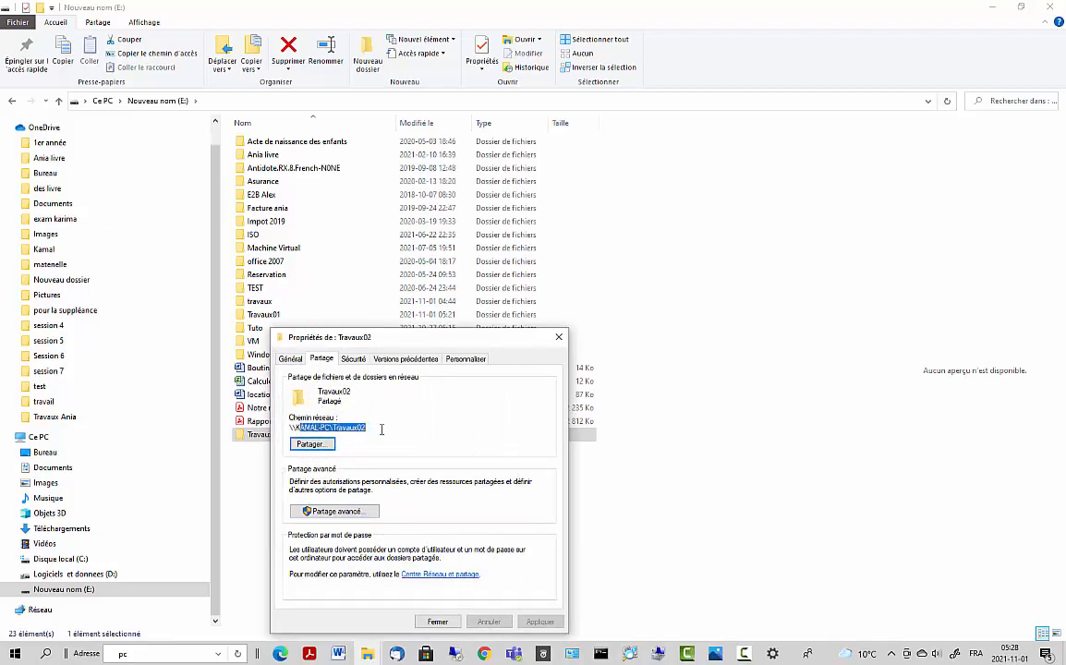
- Add the Everyone group to Travaux02's security permissions via the advanced search
click(353, 359)
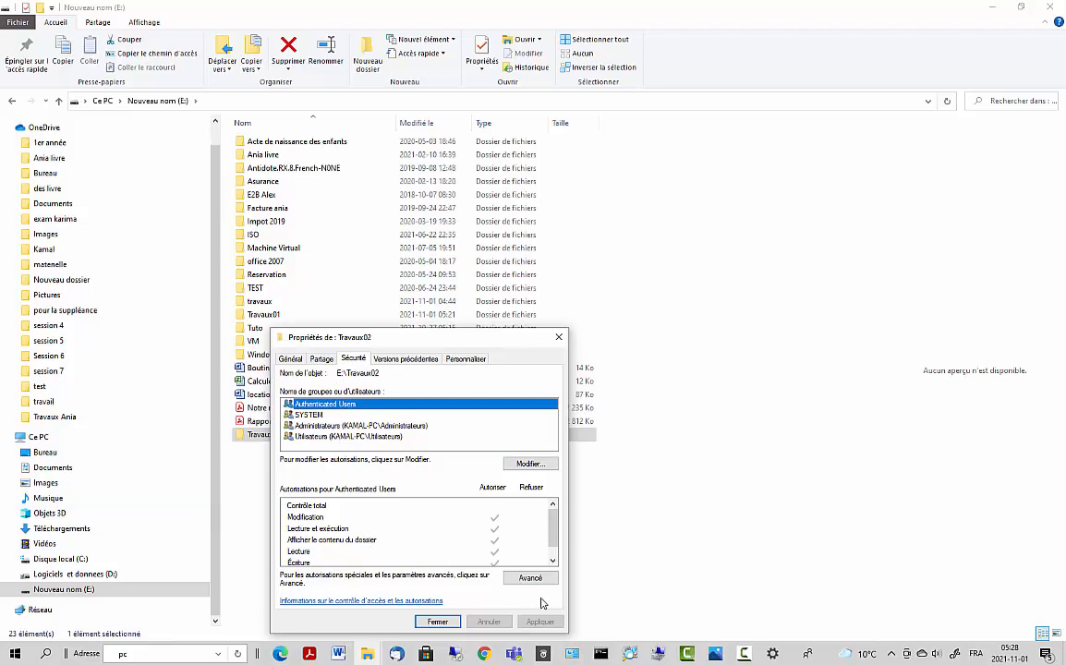
click(529, 467)
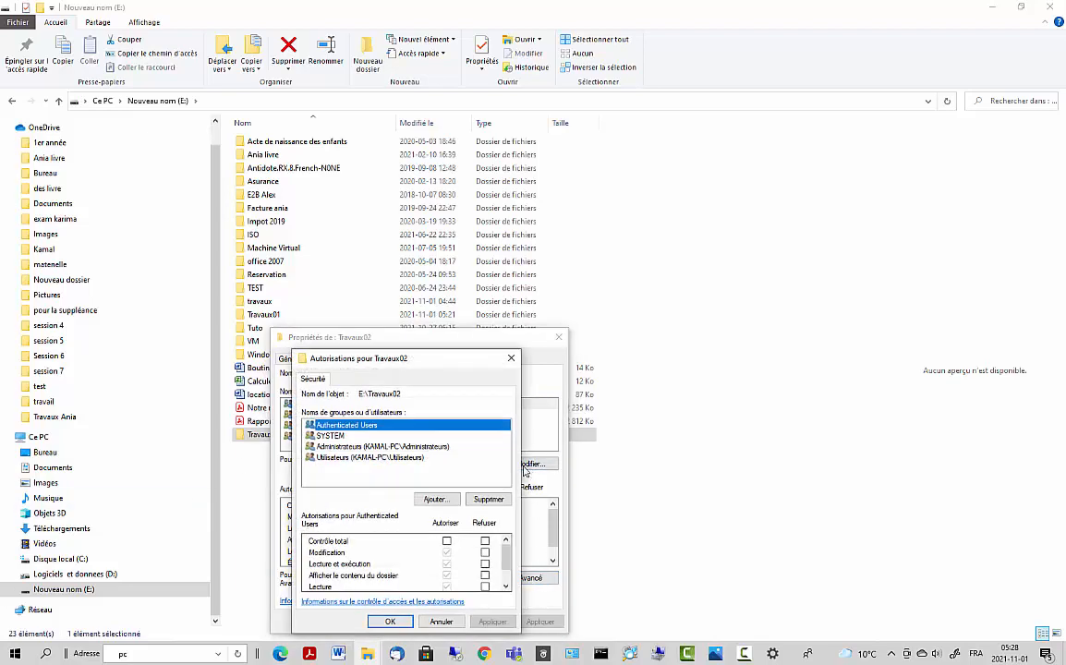
click(435, 500)
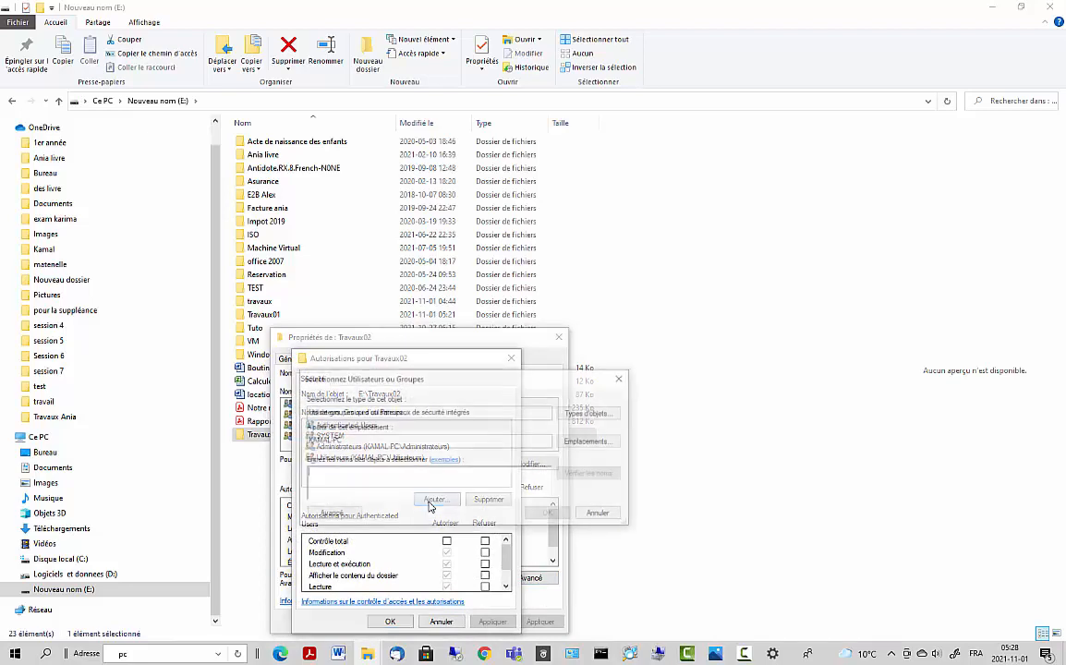
click(330, 514)
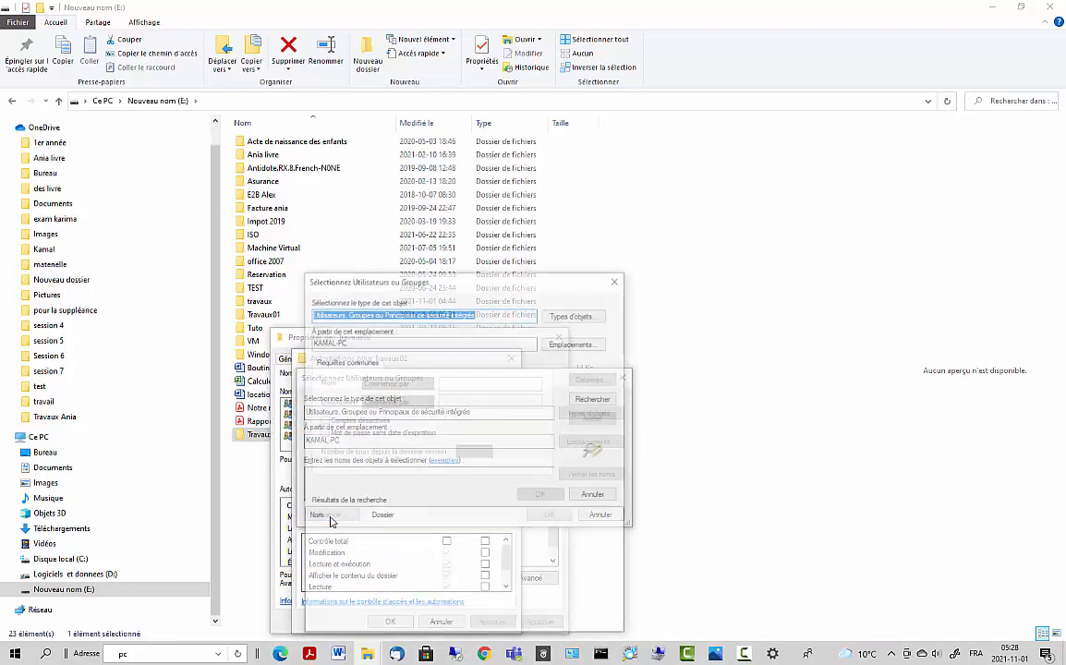
click(584, 405)
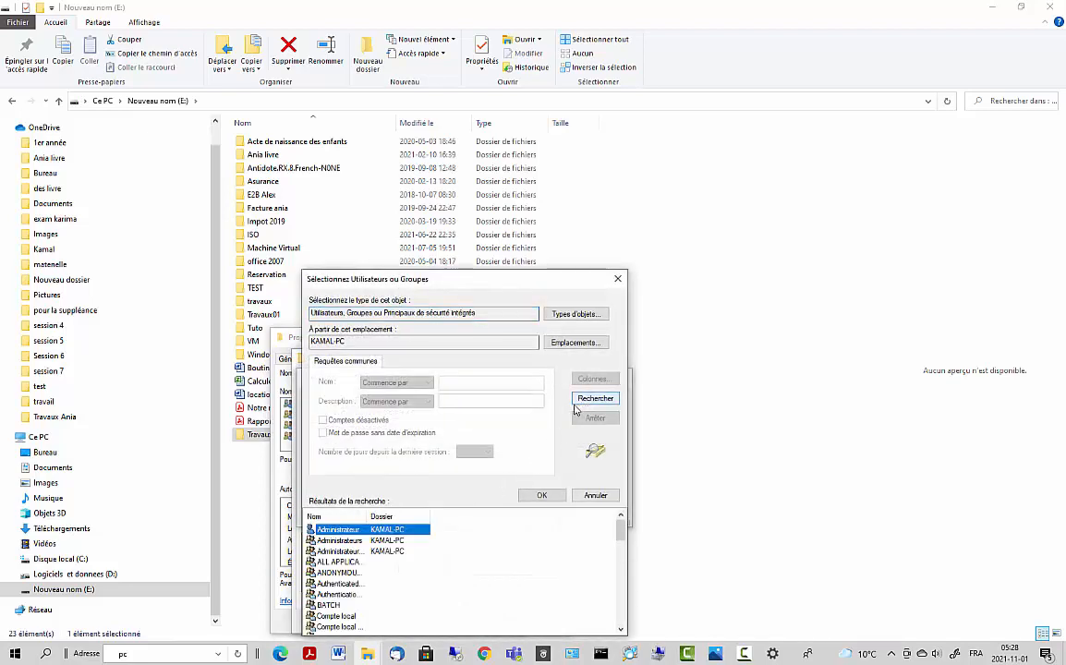
click(328, 540)
key(e)
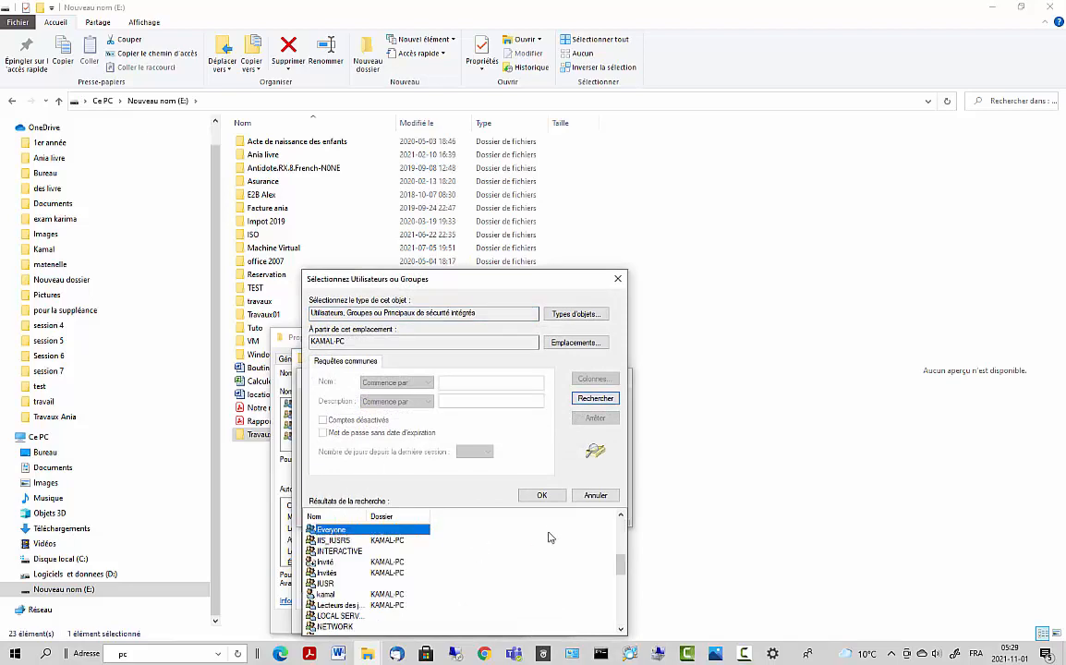
click(547, 496)
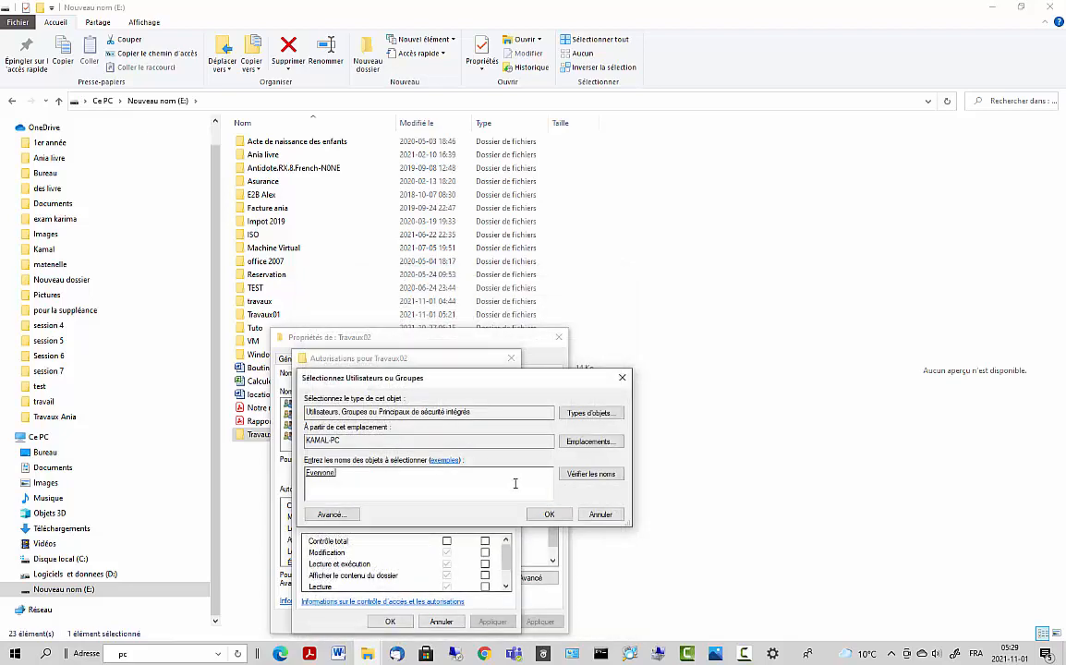
click(549, 515)
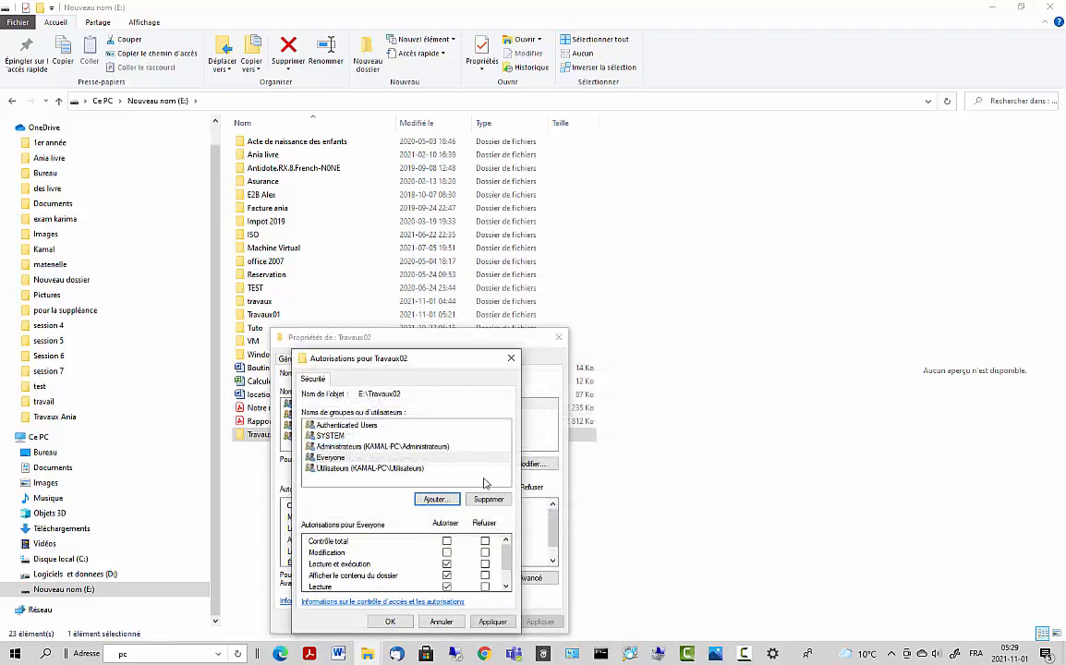
- Allow Everyone Modification on Travaux02, apply the change, and close the Properties
click(338, 459)
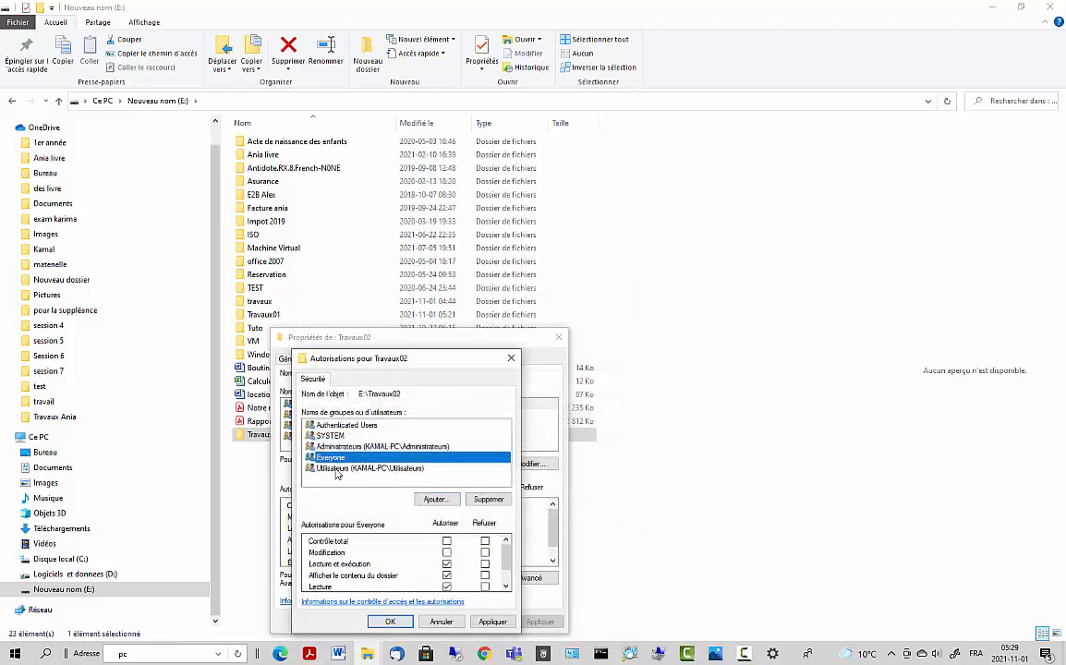
click(446, 553)
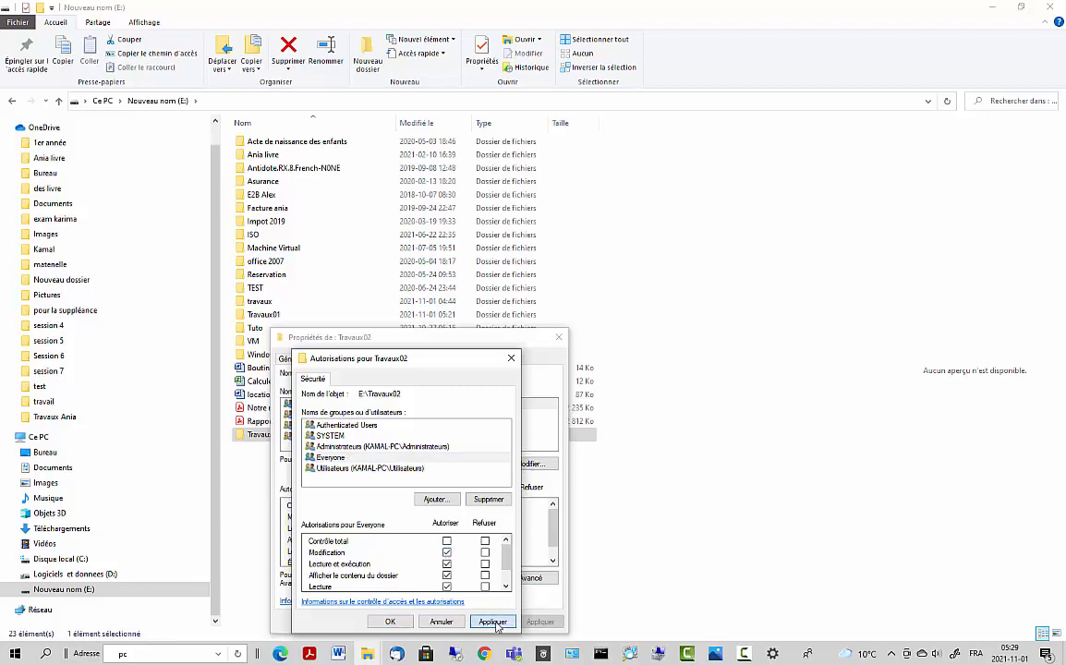
click(492, 622)
click(390, 621)
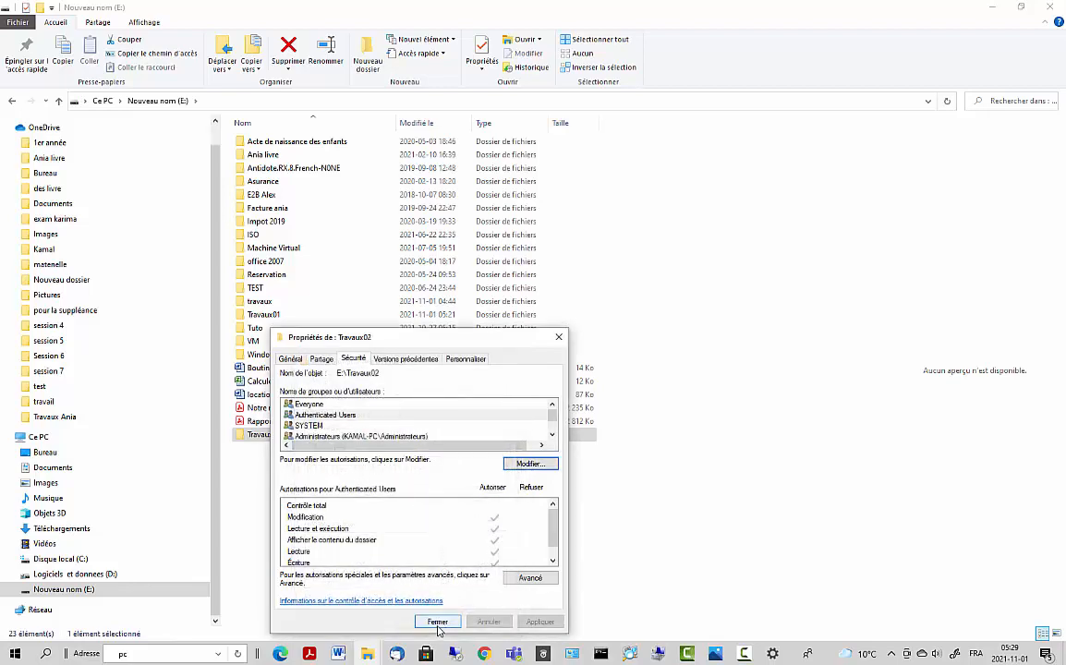
click(436, 622)
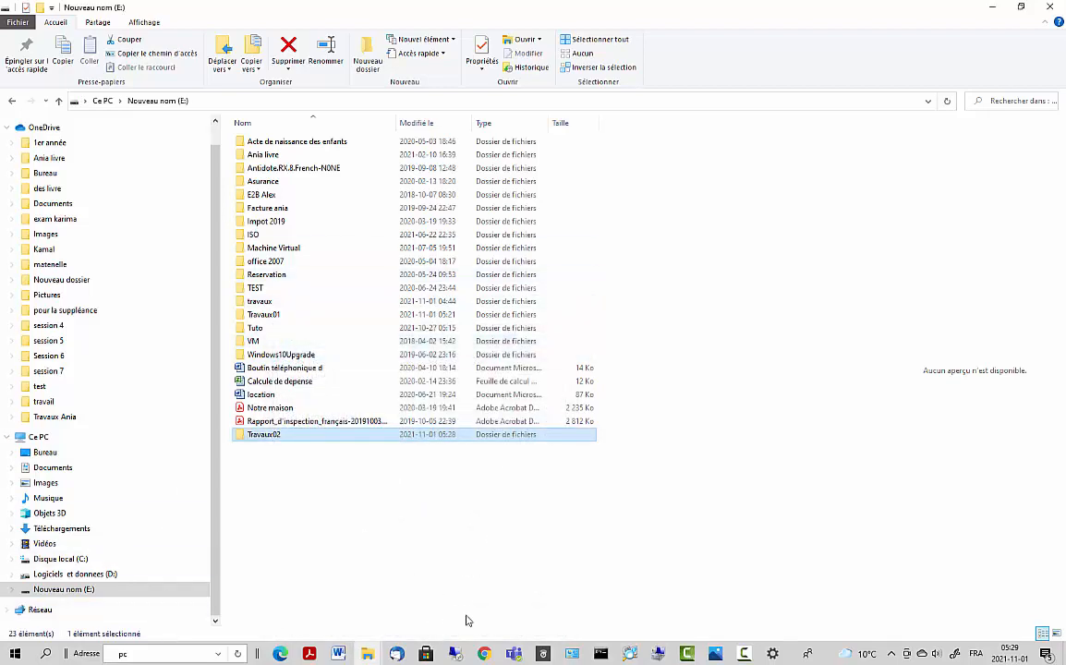
- On the second PC, browse \\kamal to list the other computer's shared folders
click(457, 654)
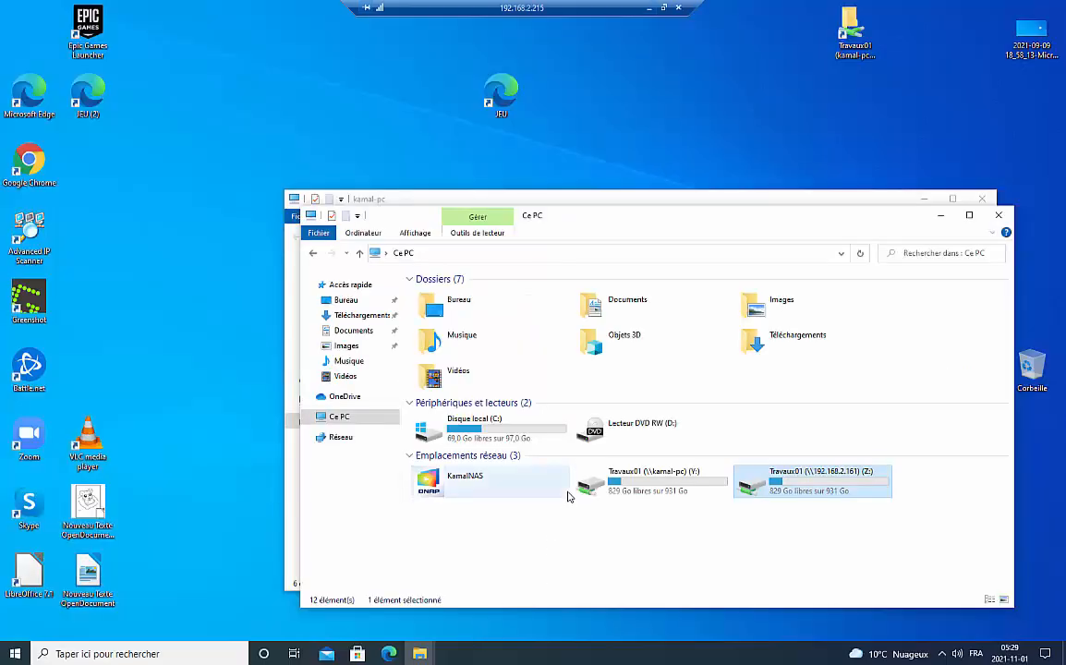
click(161, 647)
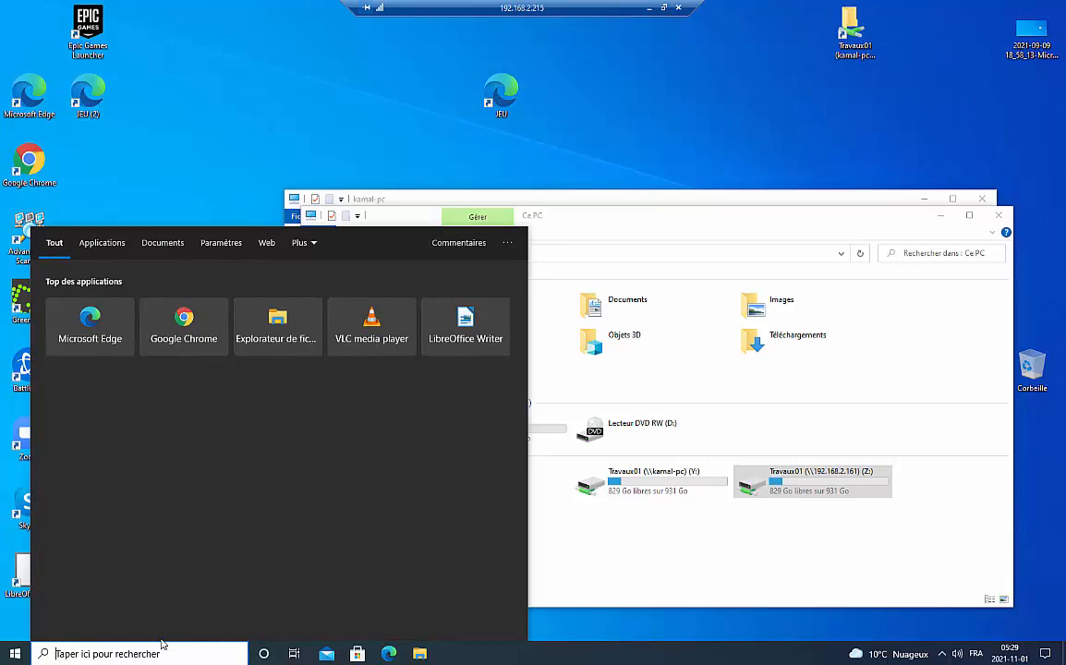
text(\\)
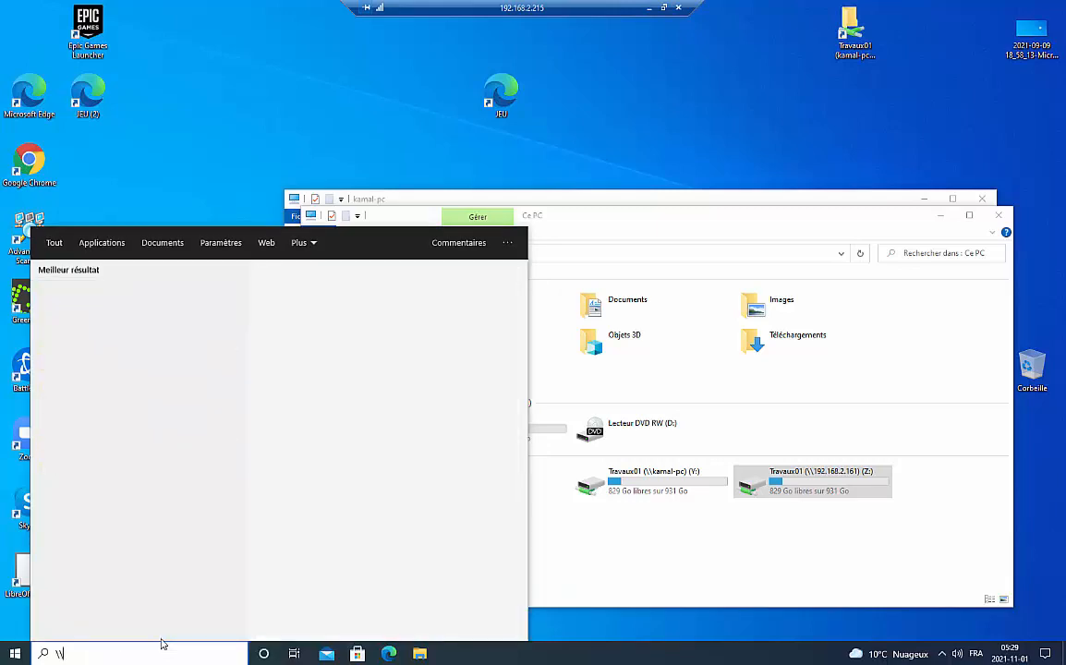
text(kamal-pc)
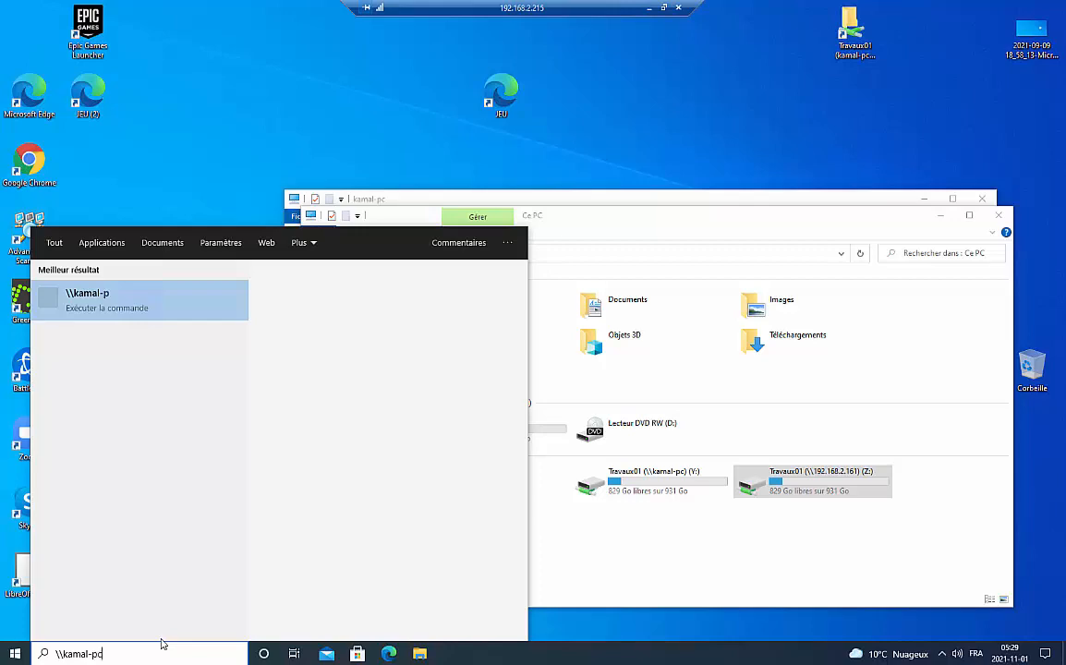
key(Return)
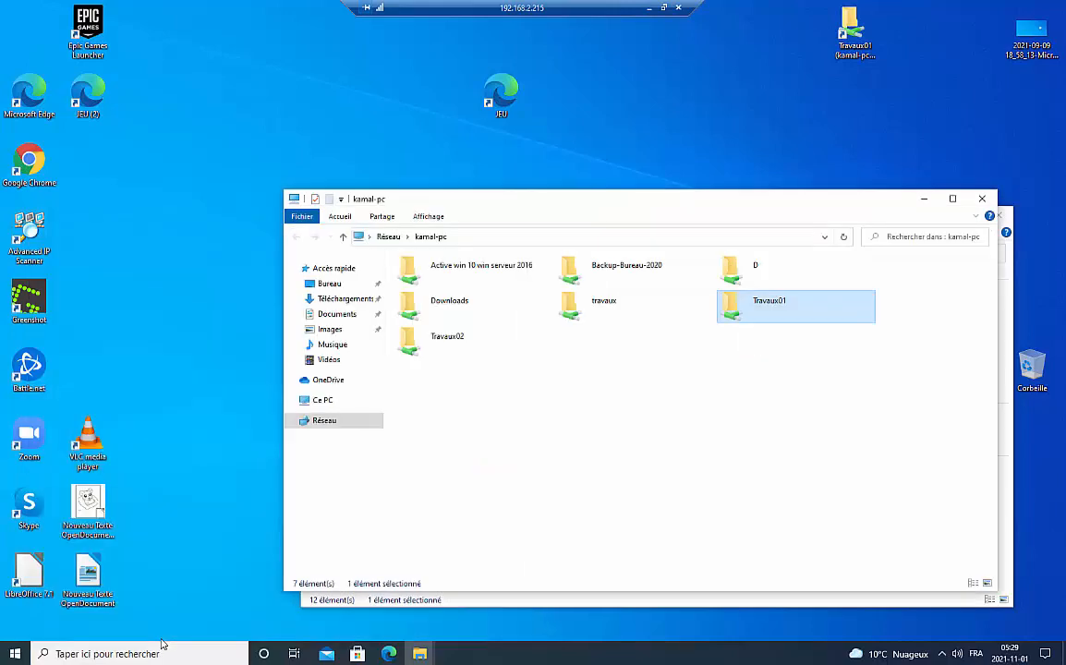
- Map the Travaux02 share as network drive L:, then close the open Explorer windows
right_click(437, 347)
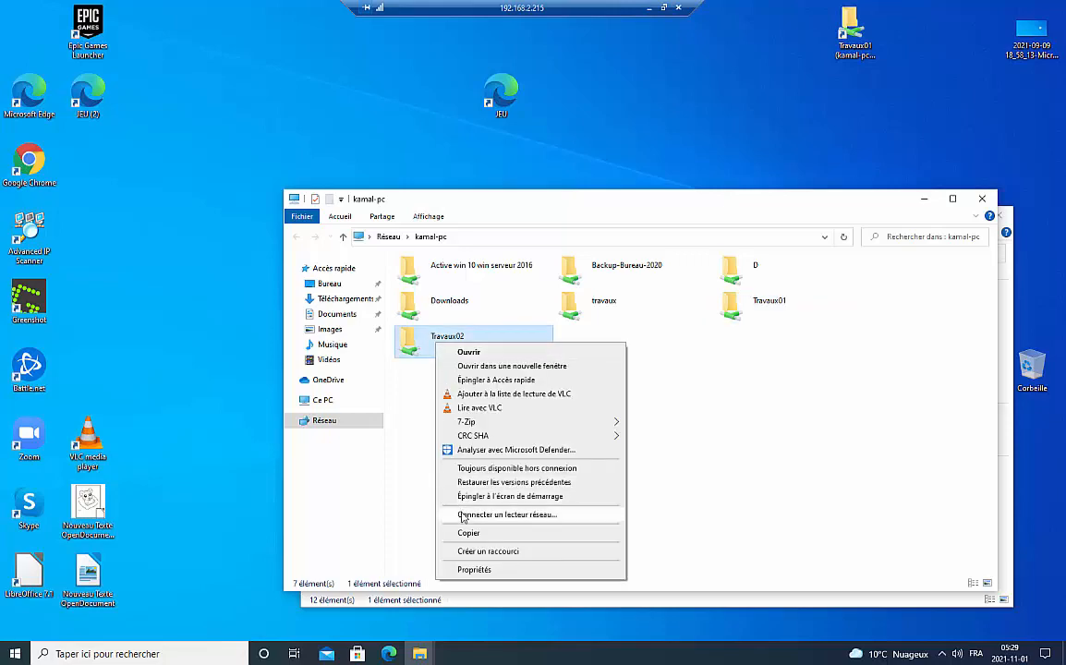
click(462, 514)
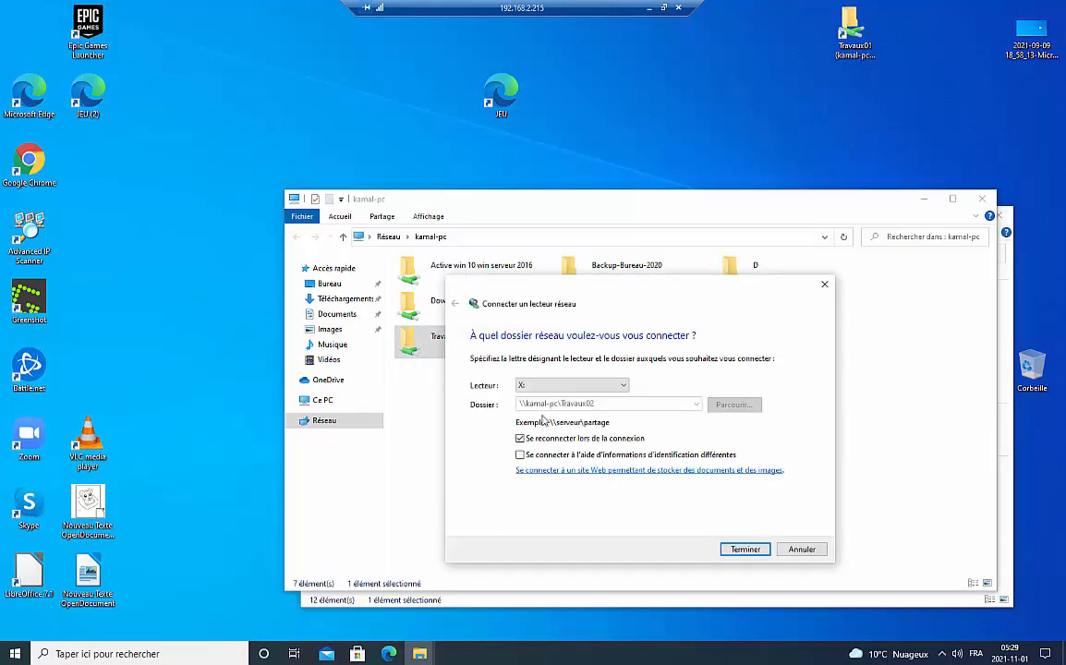
click(557, 395)
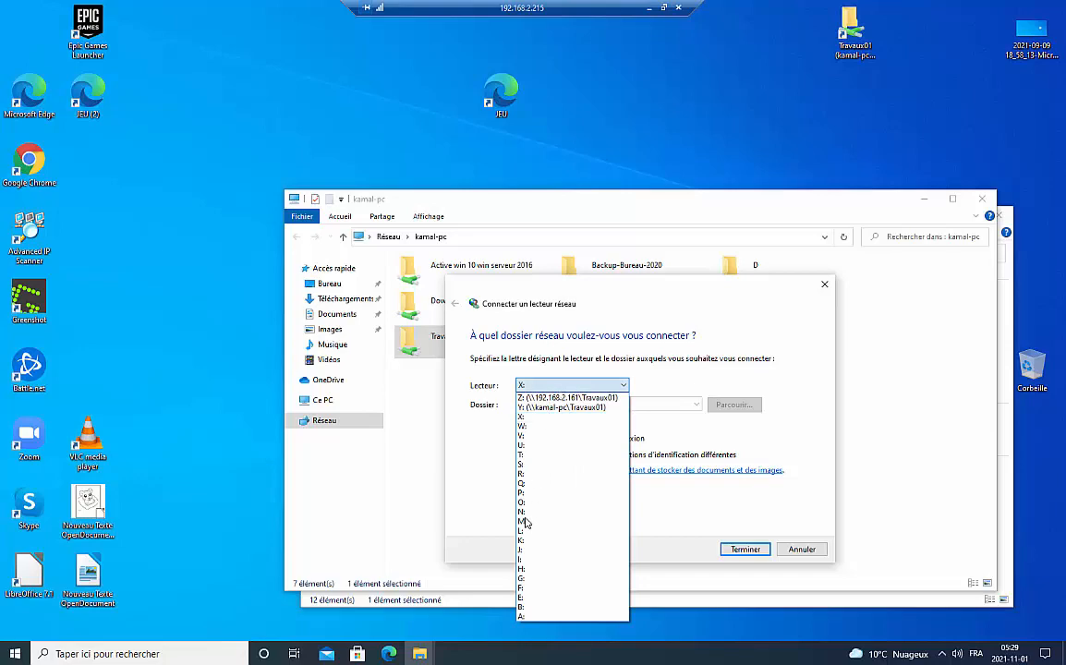
click(525, 532)
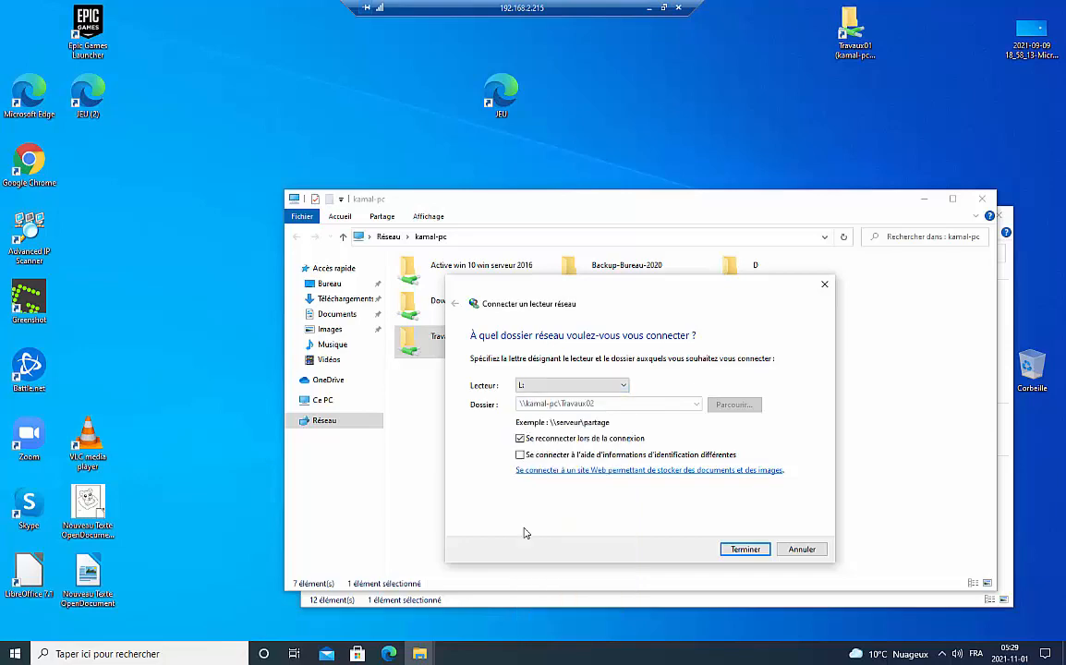
click(745, 549)
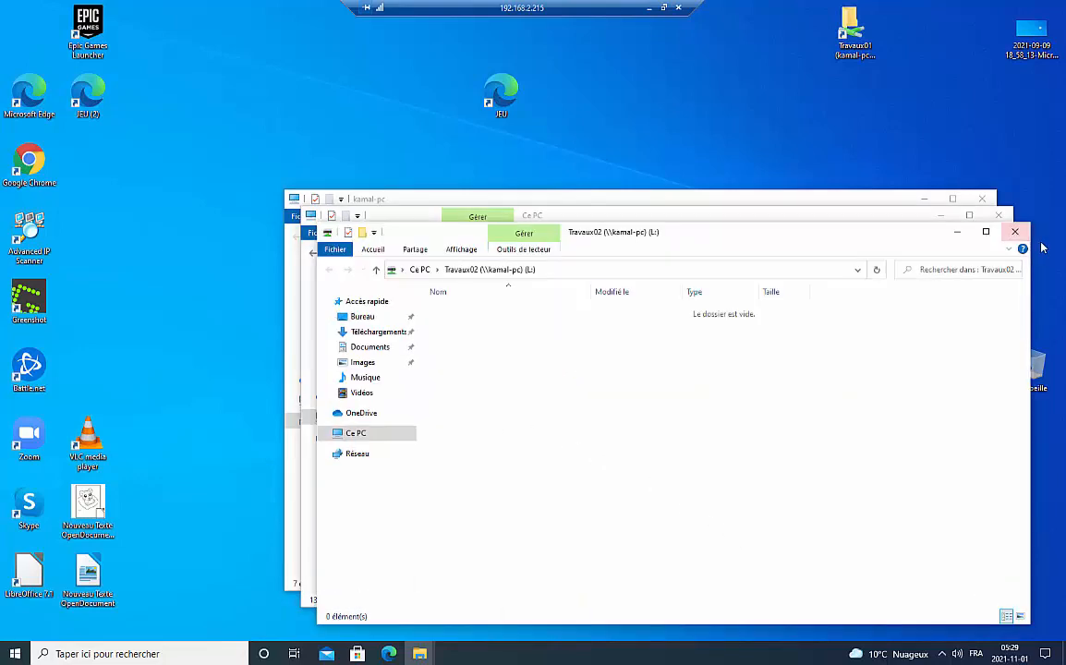
click(1015, 231)
click(997, 215)
click(982, 200)
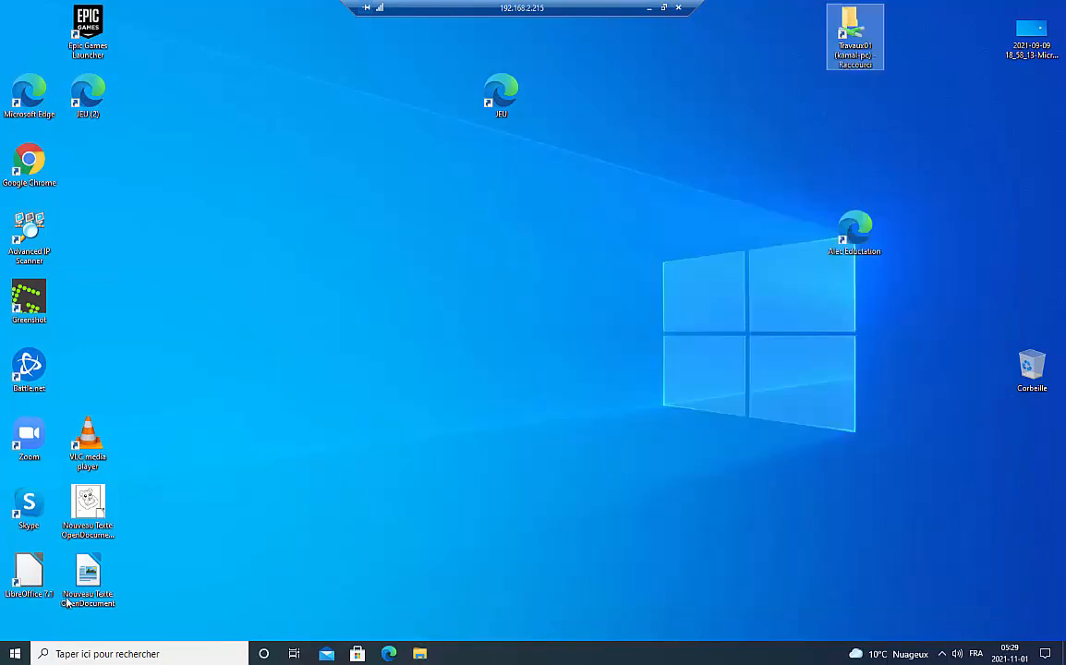
- On the Travaux02 (L:) drive, create a new text document named test05, then close the window
click(421, 655)
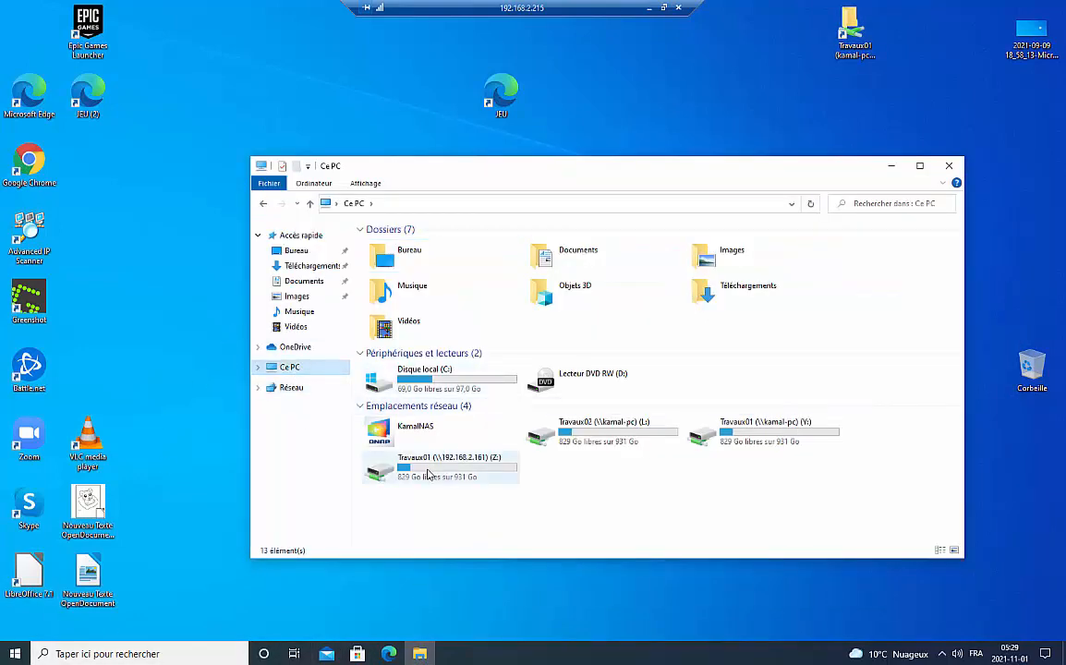
double_click(622, 438)
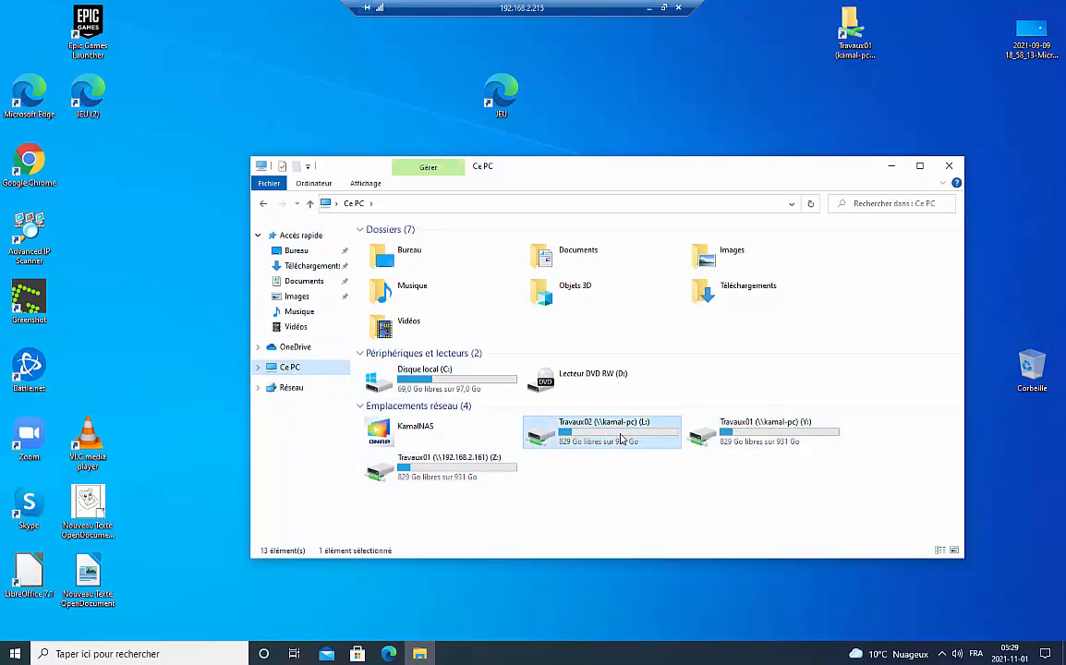
right_click(555, 318)
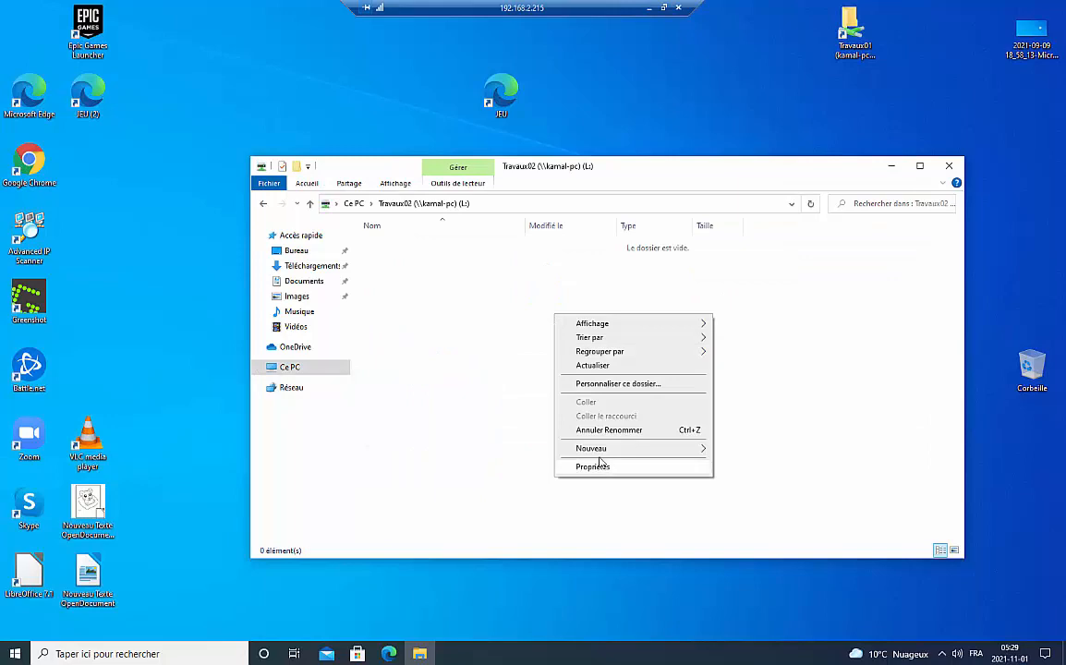
mouse_move(591, 448)
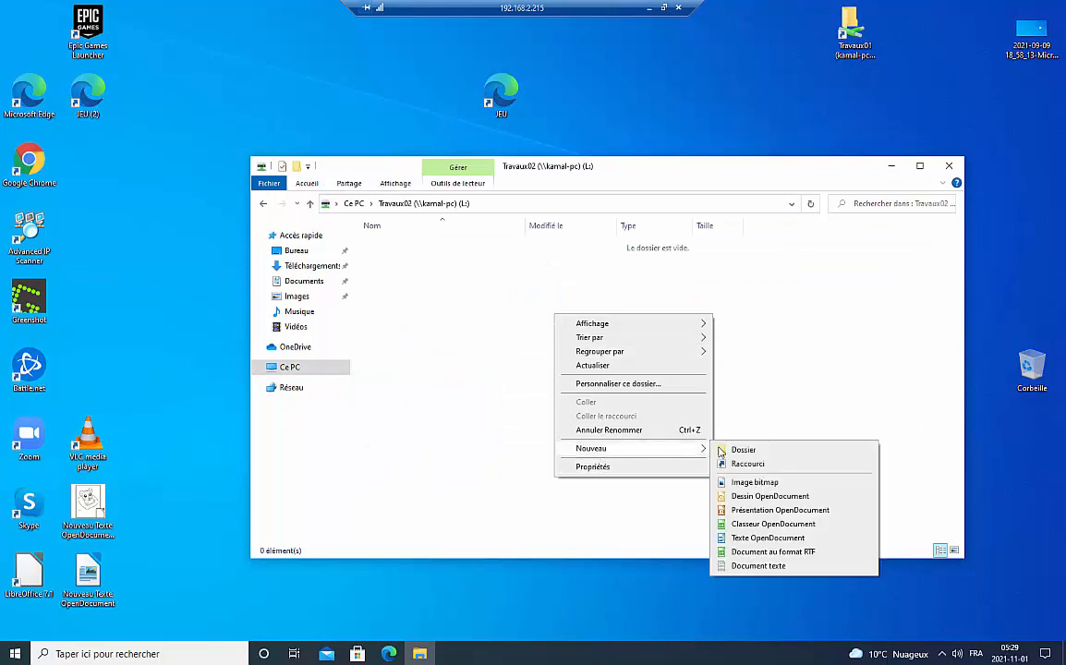
click(746, 565)
text(te)
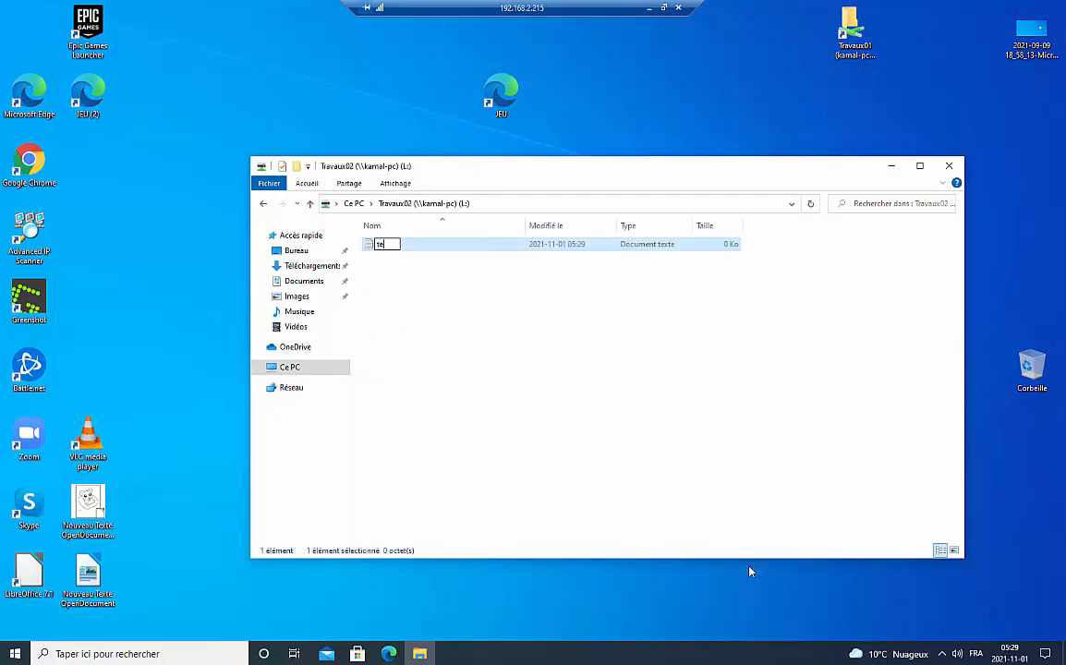
text(st05)
click(884, 252)
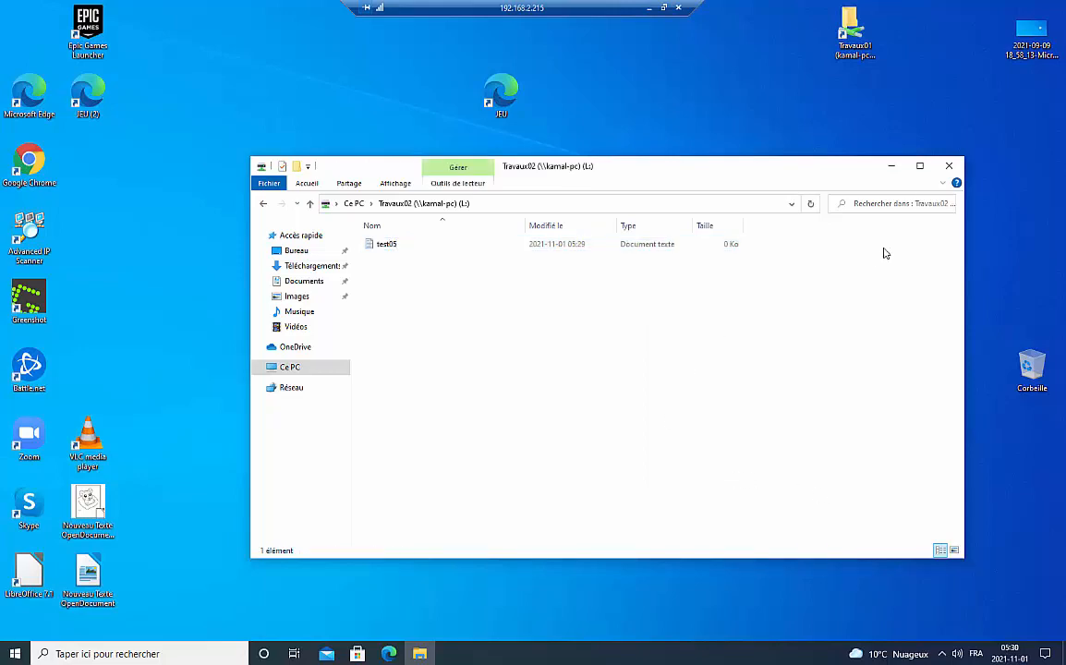
click(950, 166)
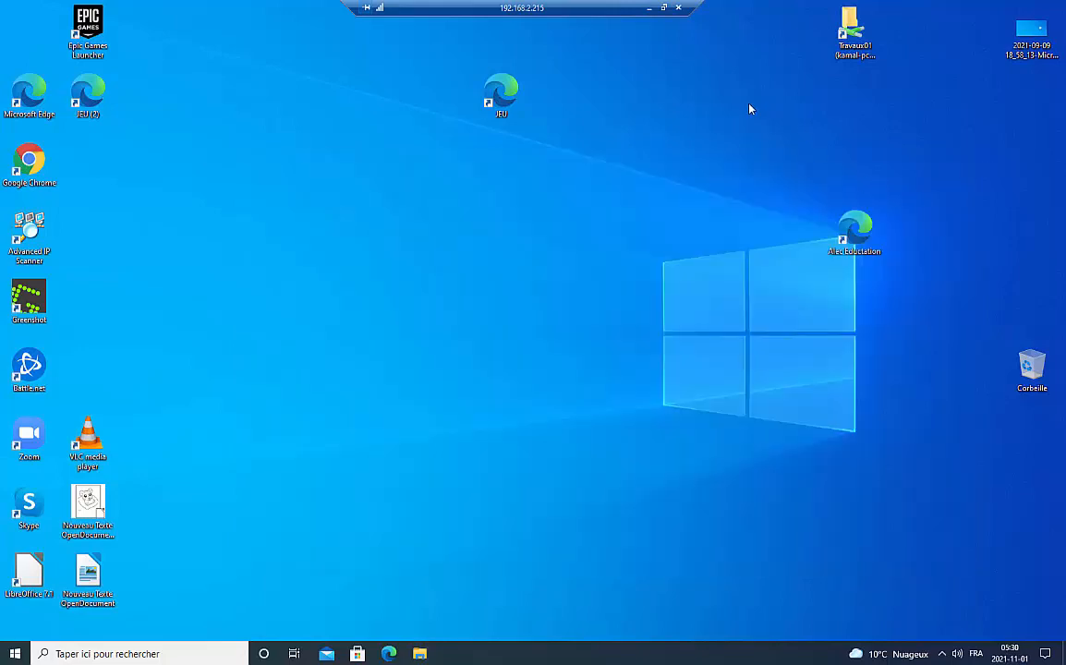
- Return to the local PC, close the old drive E: window, minimize Advanced IP Scanner, and restore Explorer
click(648, 7)
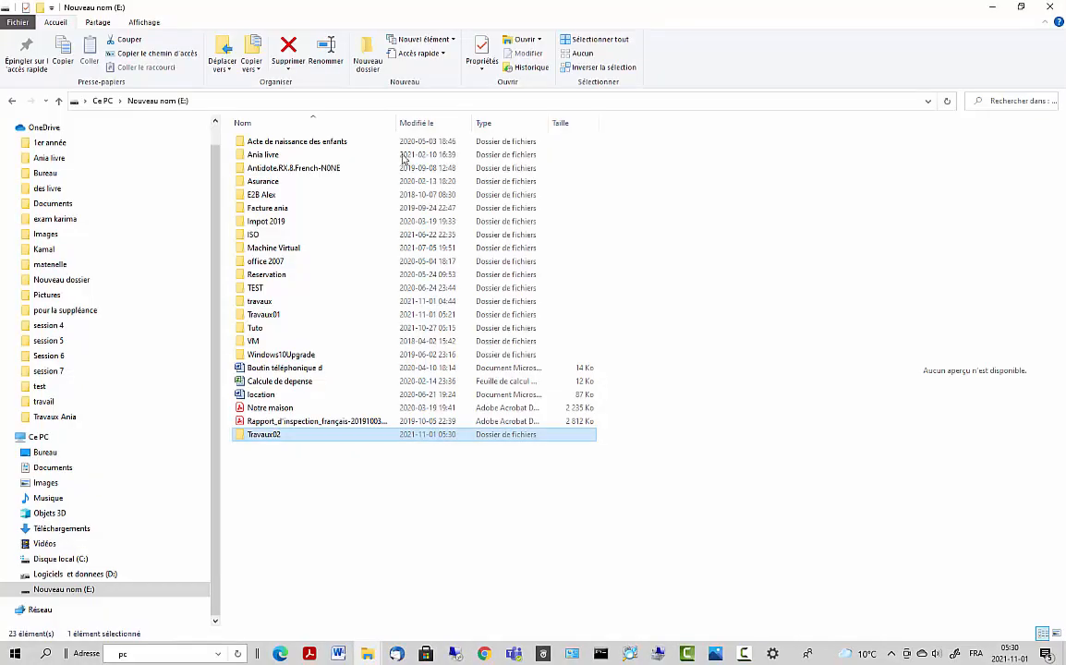
click(256, 480)
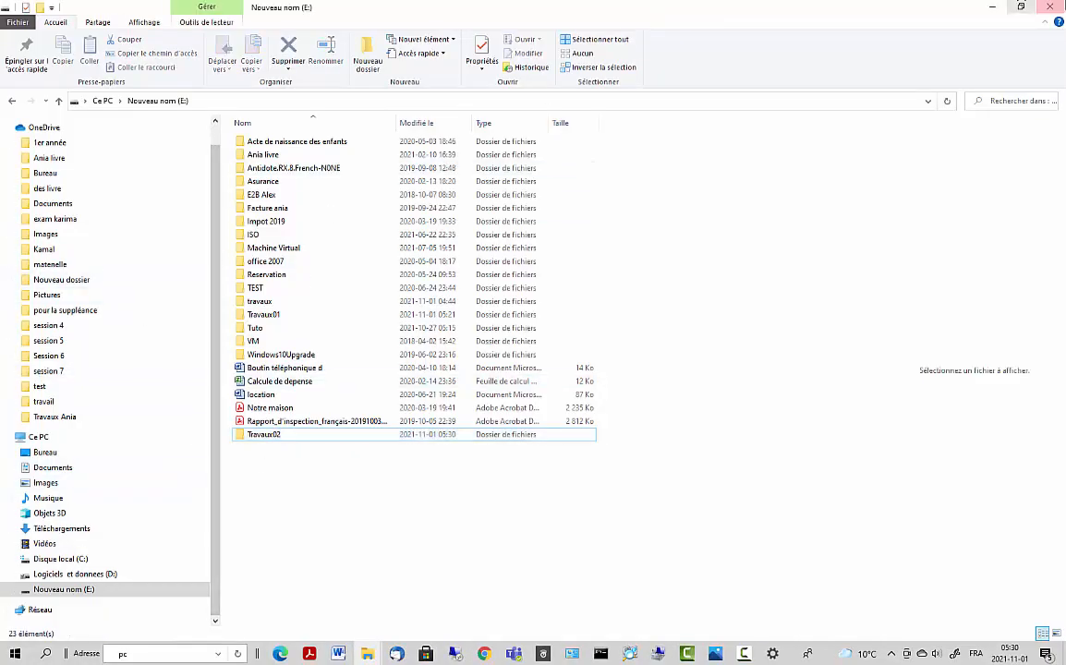
click(1059, 7)
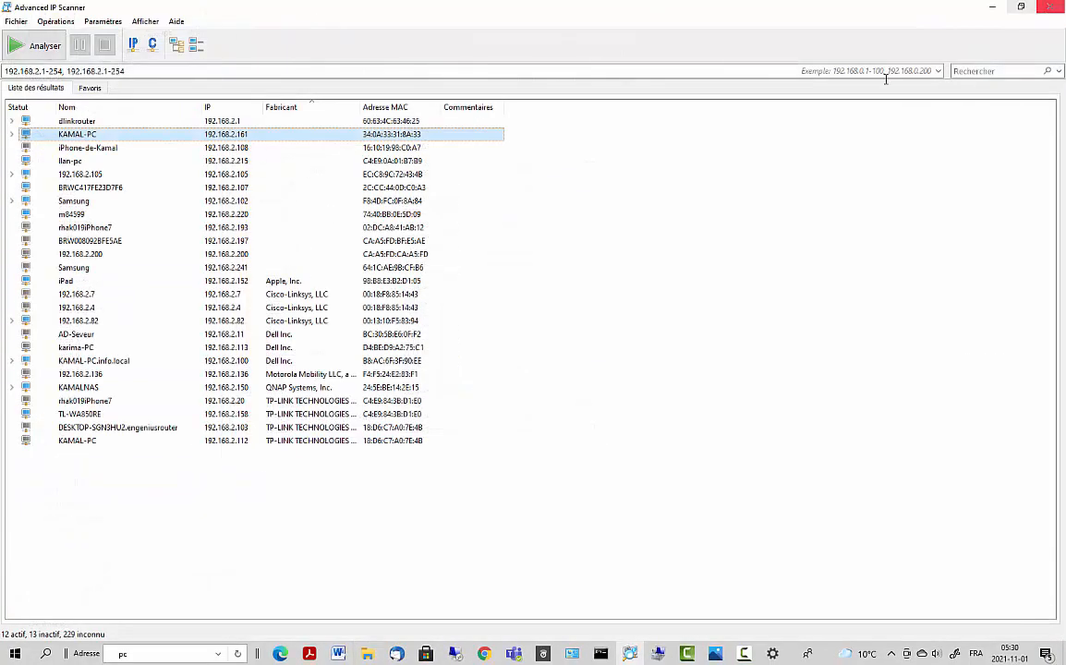
click(982, 8)
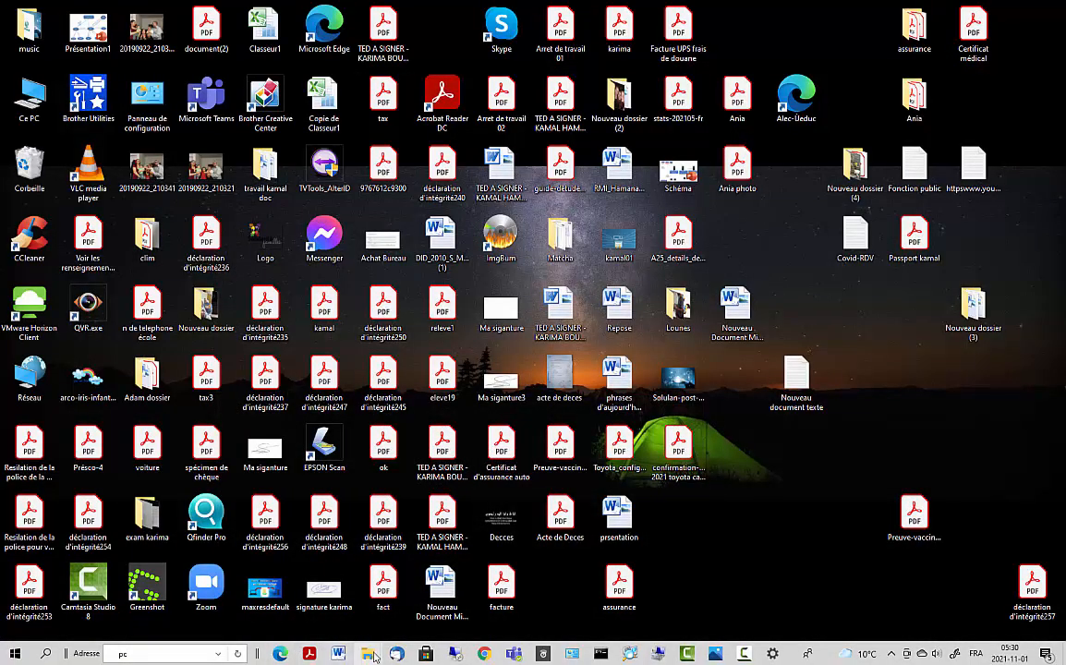
mouse_move(366, 654)
click(311, 610)
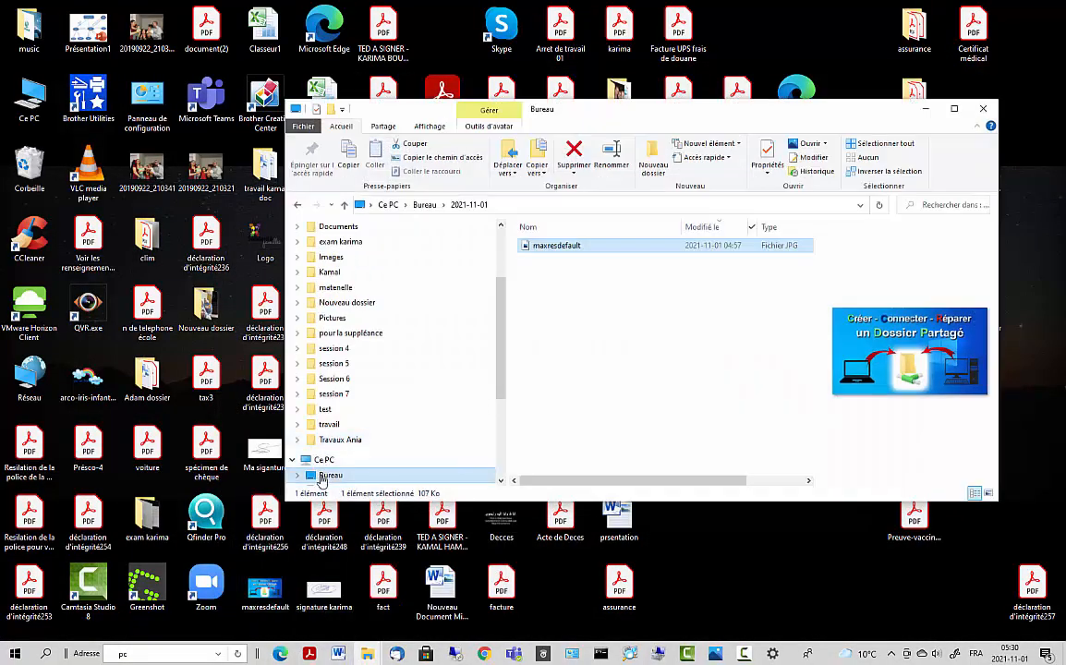
- Open Travaux02 on Nouveau nom (E:), confirm test05 is there, then close the window
scroll(351, 453, down, 4)
click(362, 447)
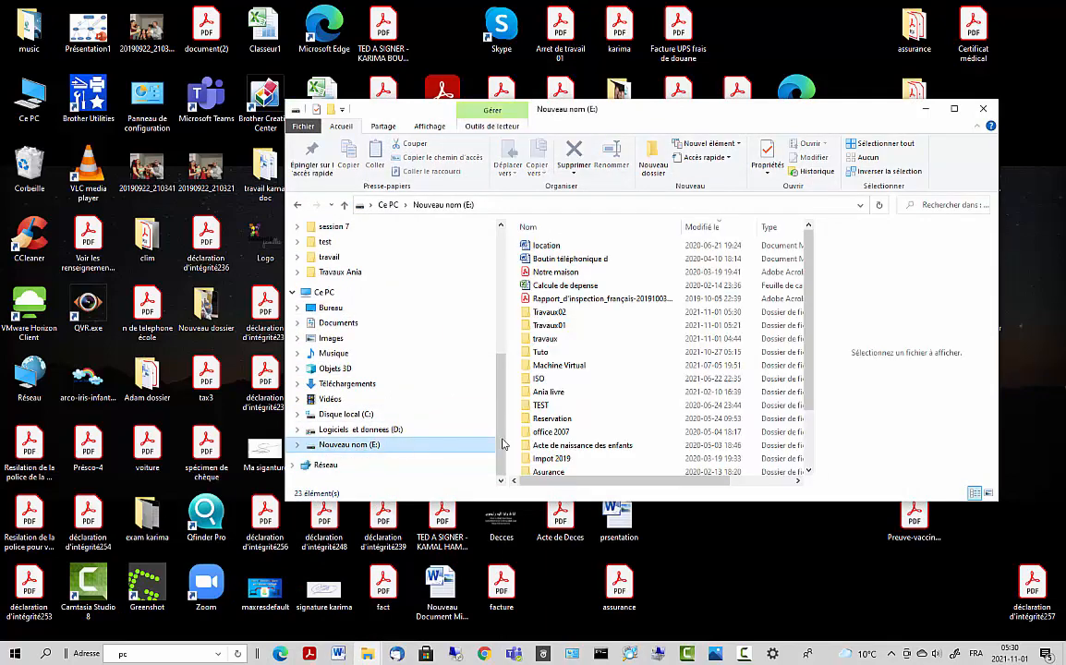
scroll(581, 450, down, 6)
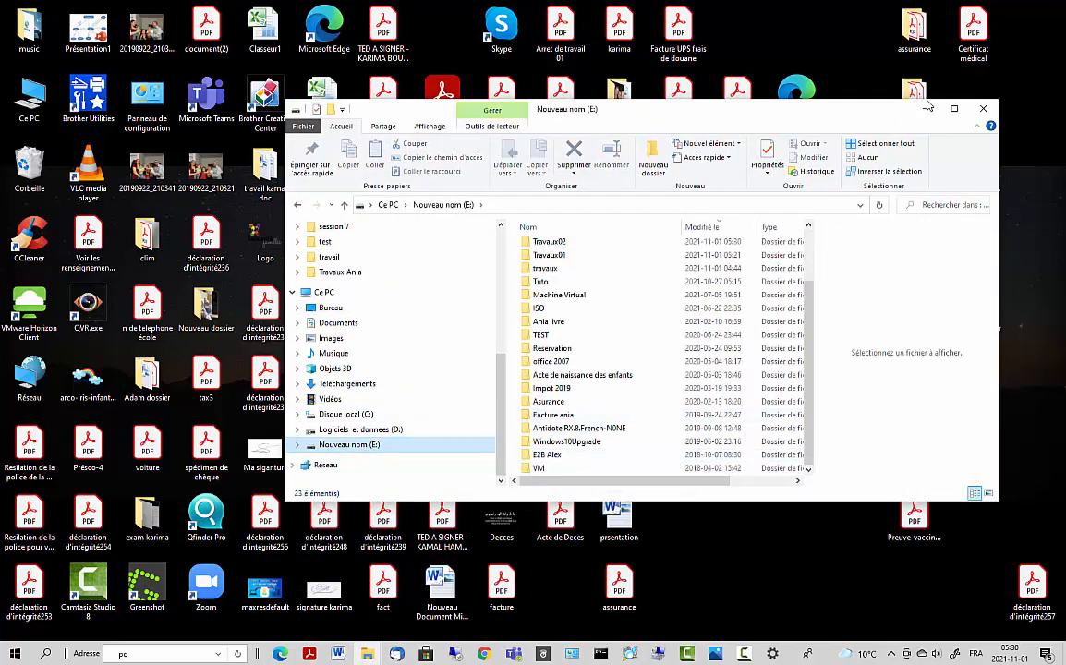
double_click(831, 109)
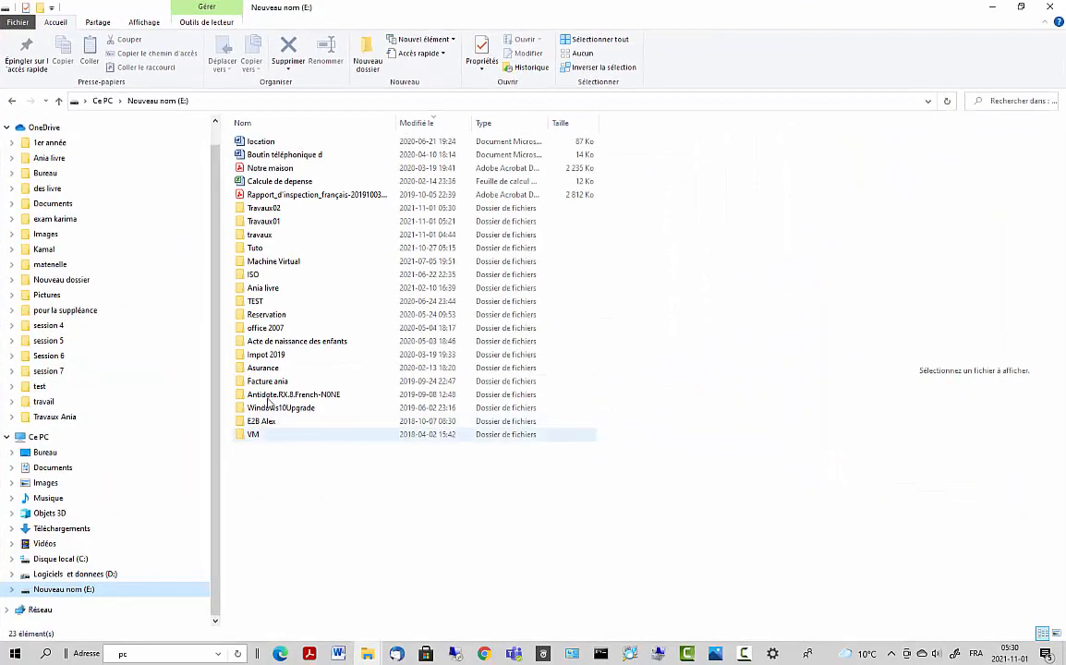
click(268, 209)
double_click(268, 209)
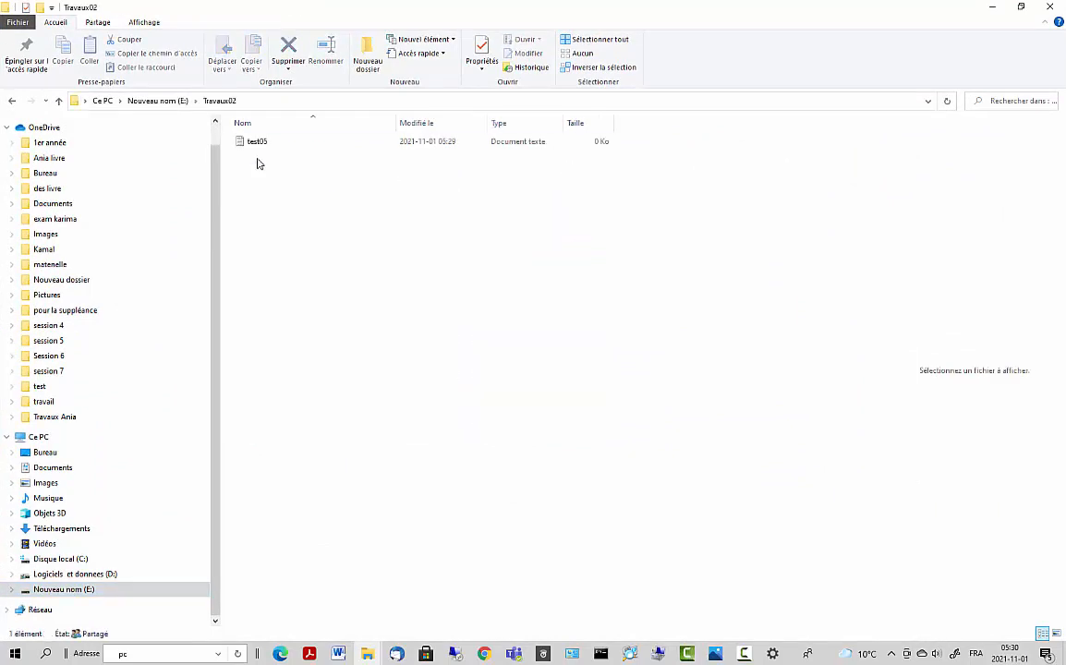
click(257, 143)
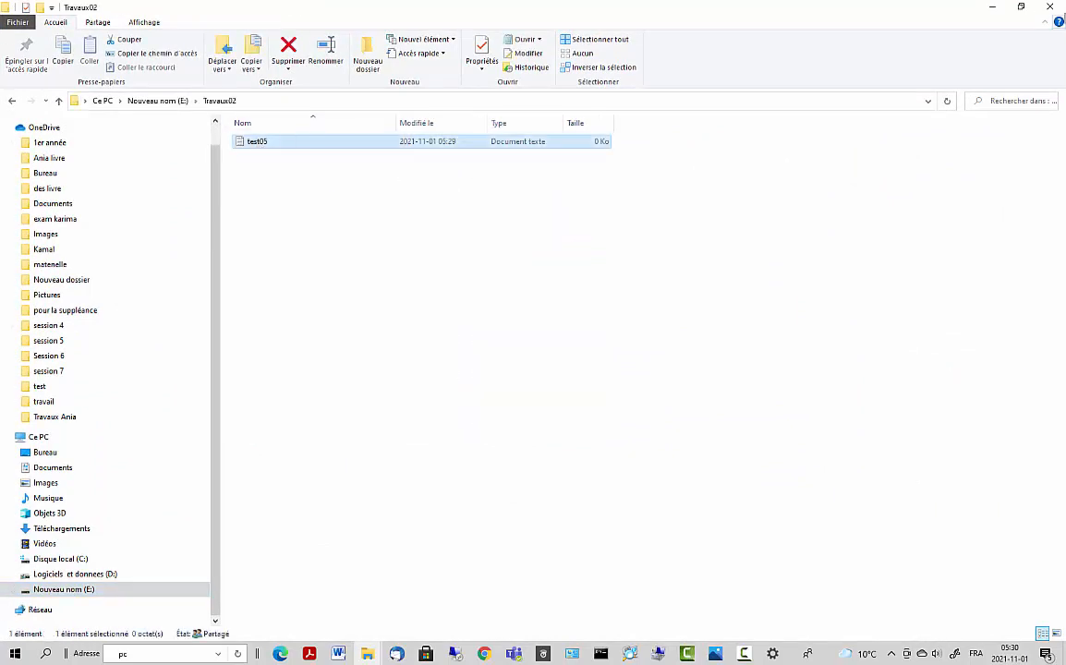
click(1050, 7)
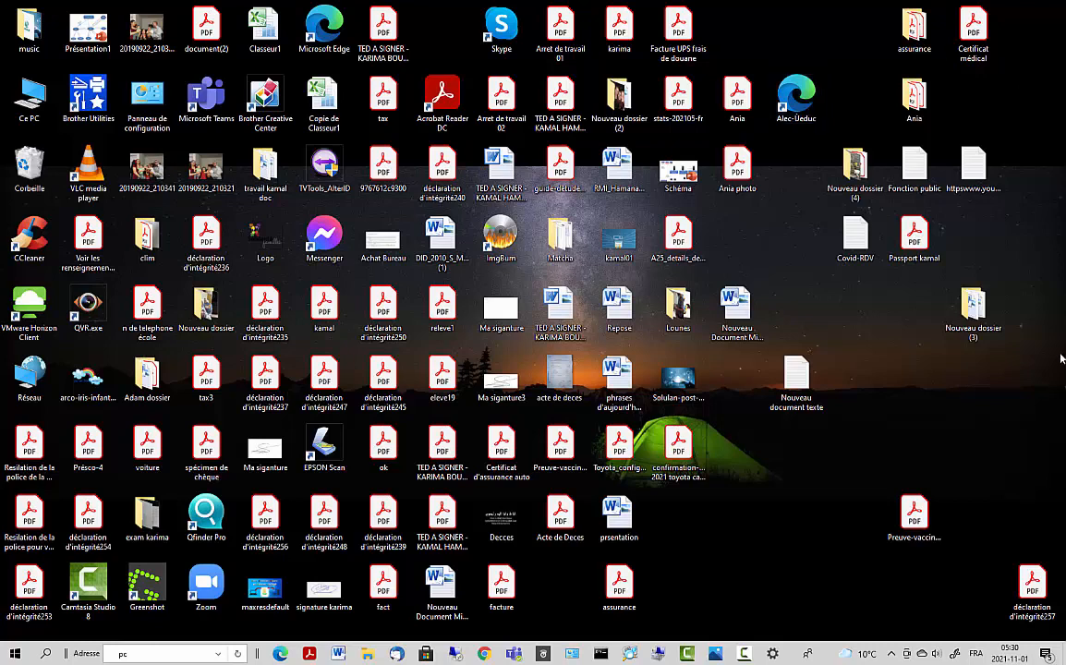
click(743, 654)
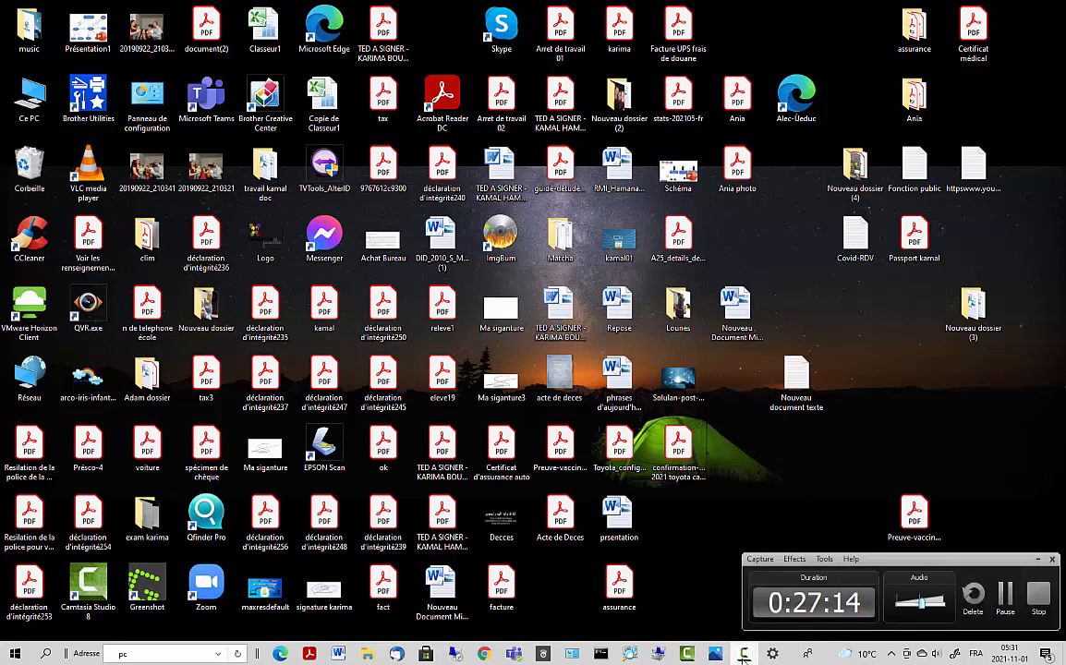